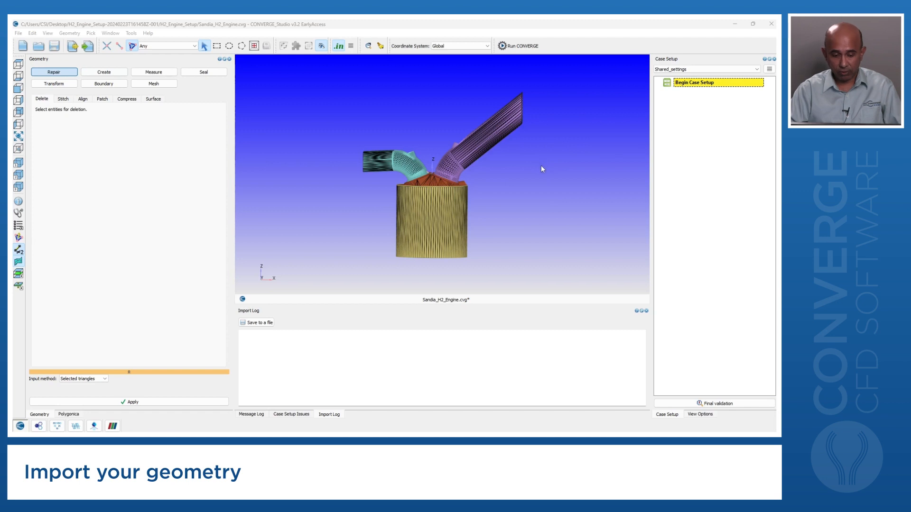
- Examine the imported engine geometry from several angles, then up close around the ports and cylinder head
drag(451, 192, 455, 222)
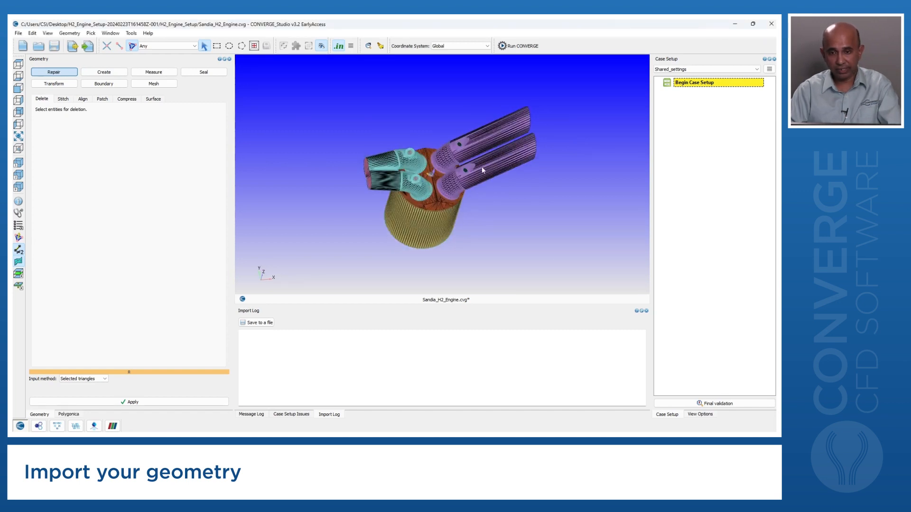
drag(408, 197, 422, 215)
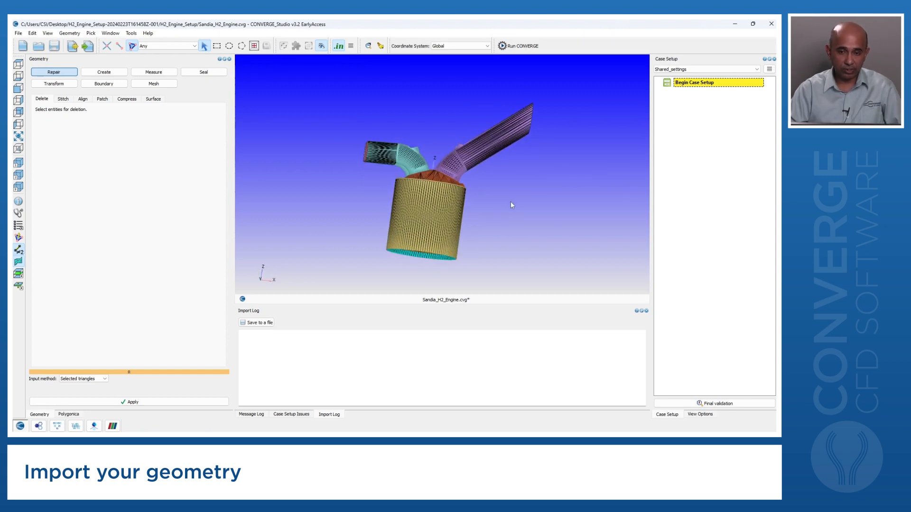
click(18, 32)
mouse_move(47, 93)
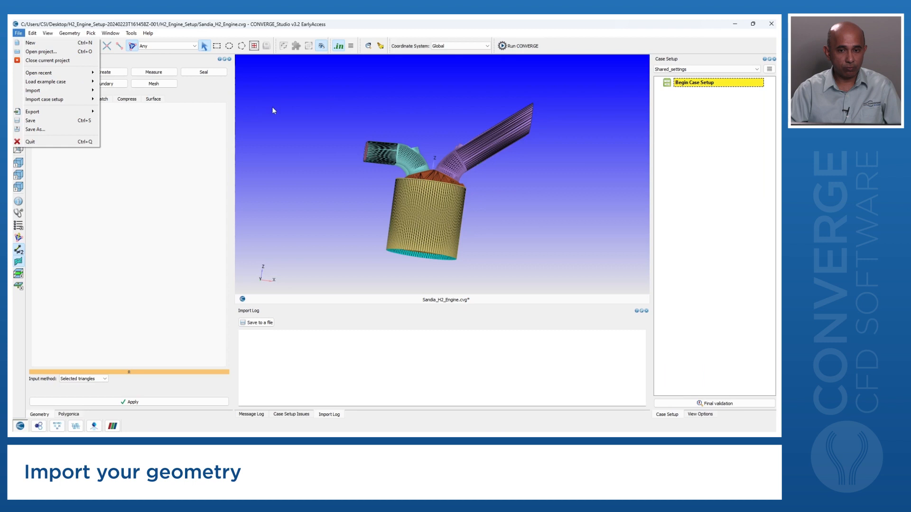
click(272, 107)
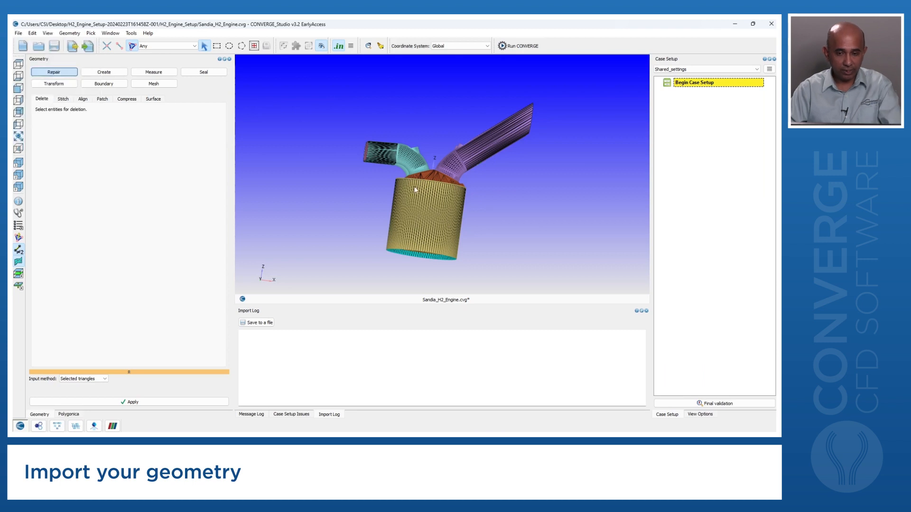
drag(373, 205, 368, 237)
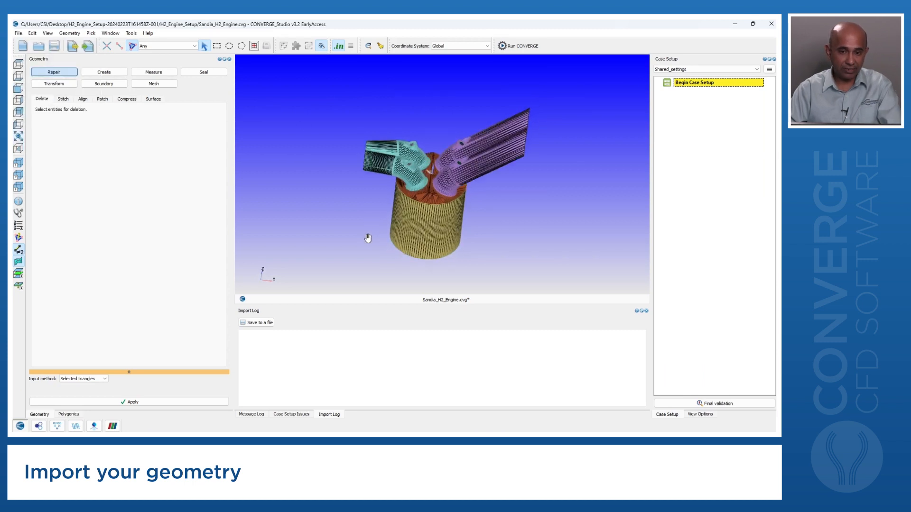
scroll(366, 211, up, 5)
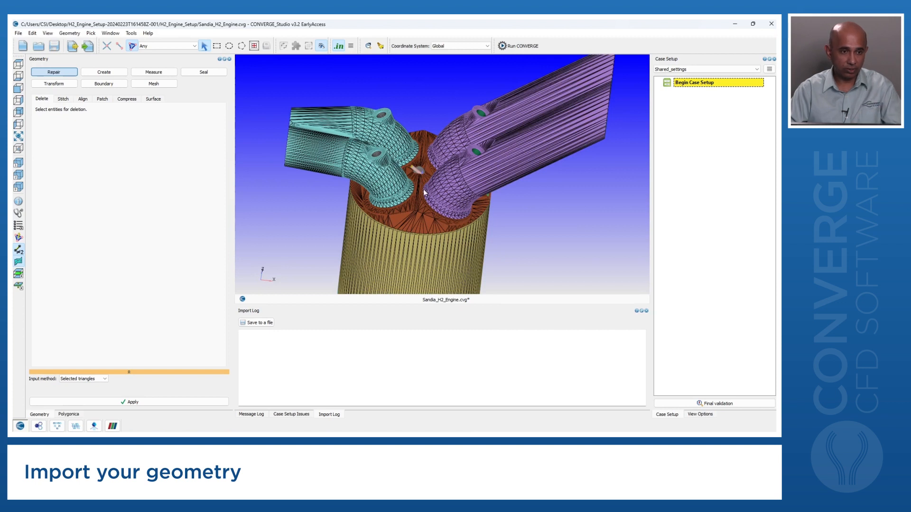
- Open the boundary flagging list and rename Boundary 1, 2 and 3 as Head, Liner and Piston
click(104, 83)
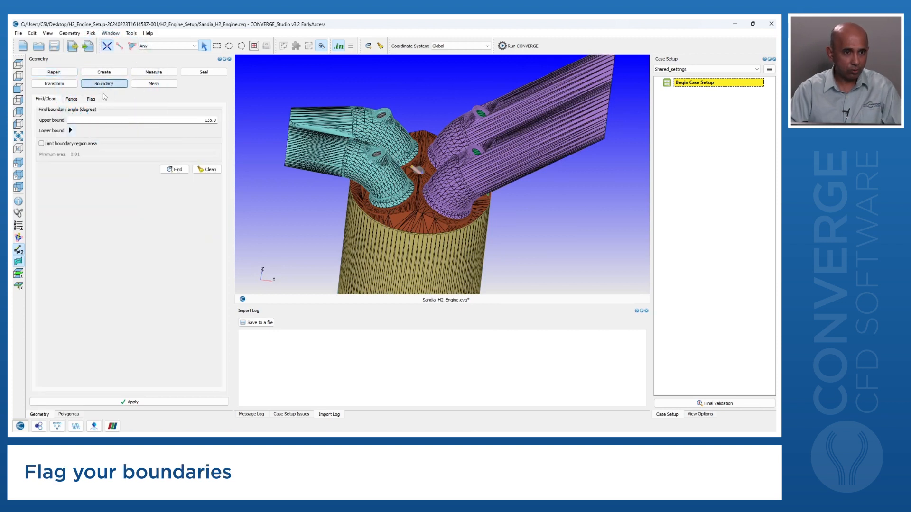
click(91, 99)
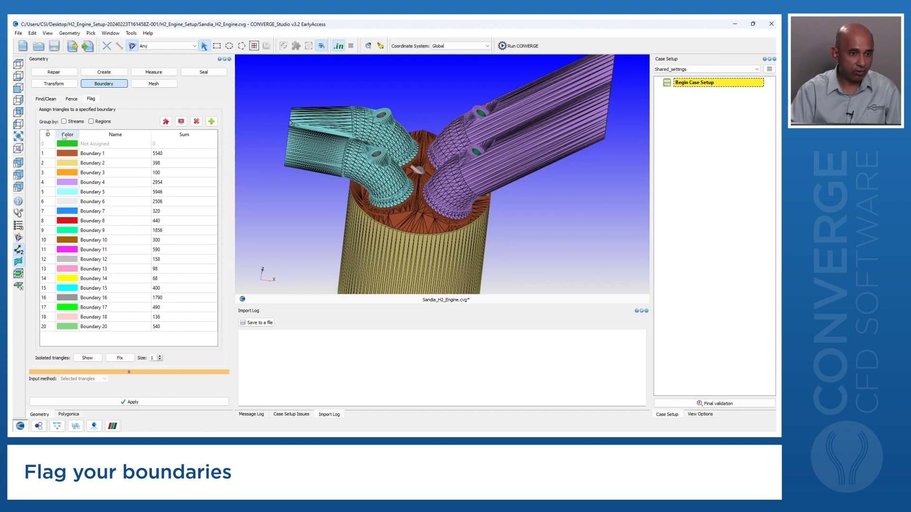
double_click(99, 154)
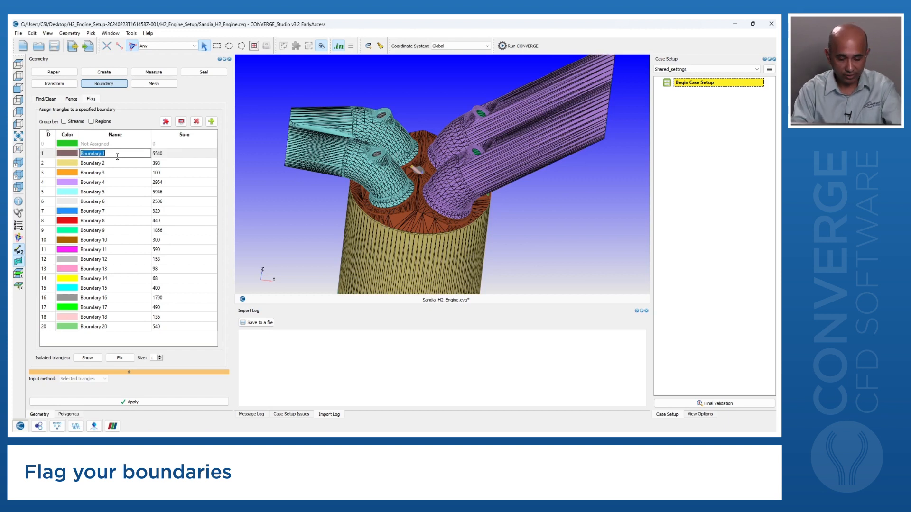
text(Head)
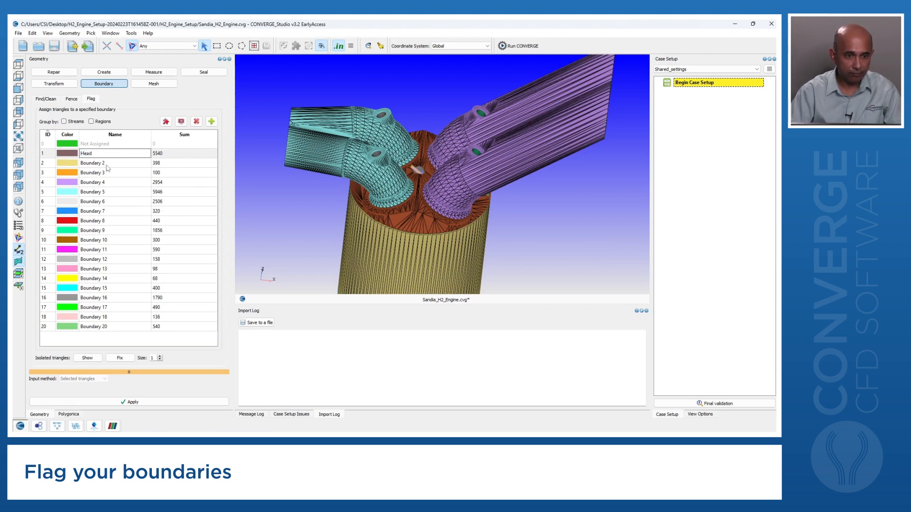
double_click(116, 162)
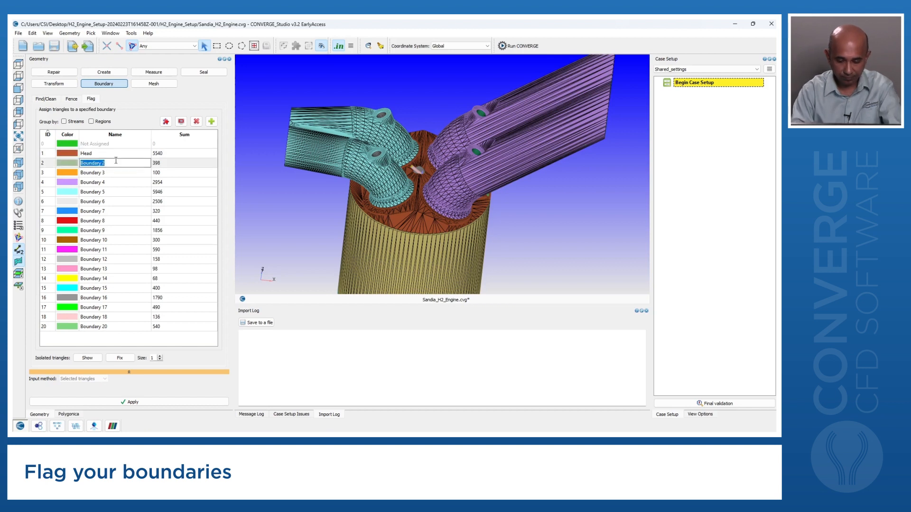
text(Liner)
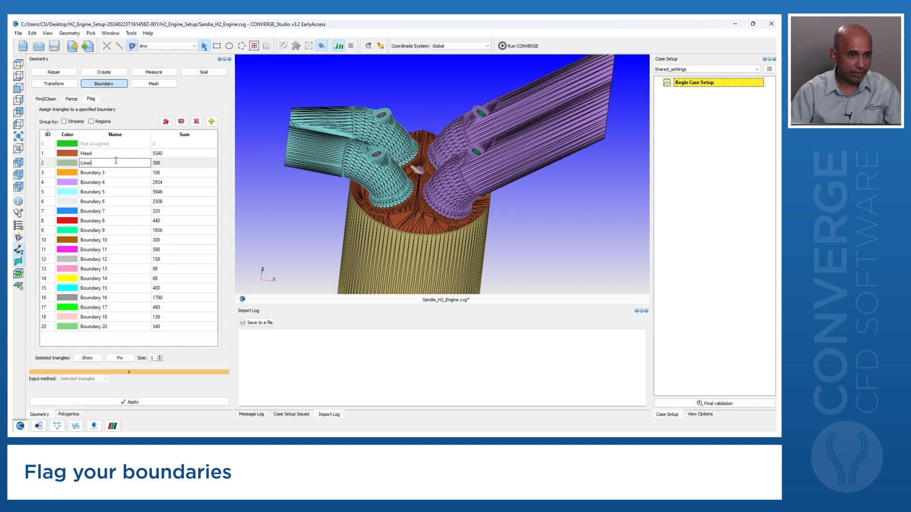
double_click(100, 173)
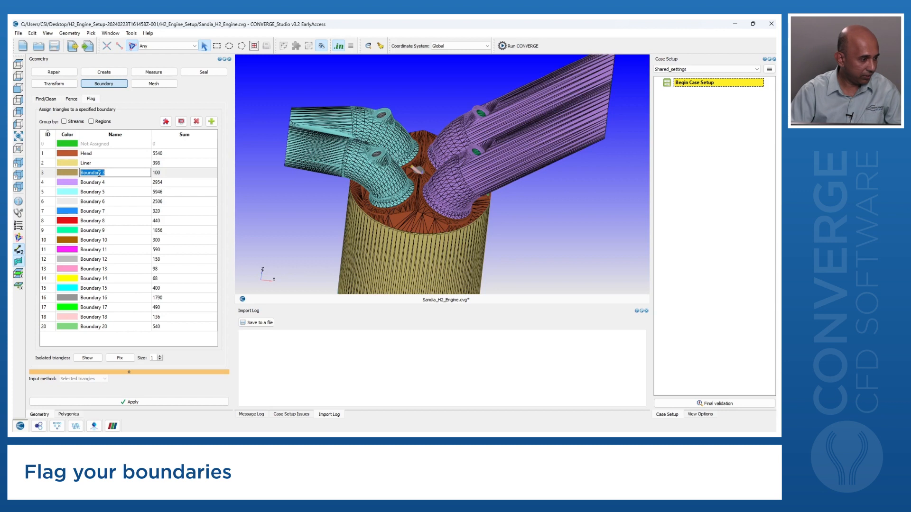
text(Piston)
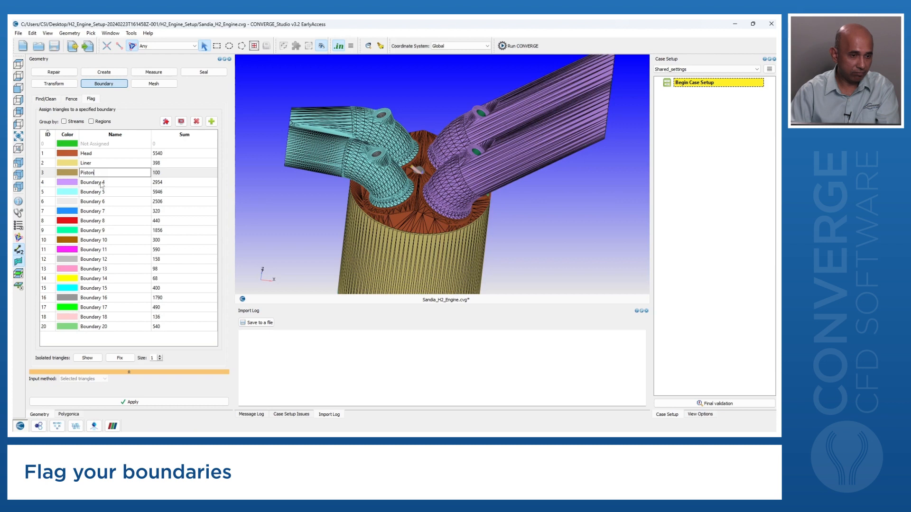
- Rename Boundary 4 as IP and Boundary 5 as EP for the intake and exhaust ports
double_click(101, 182)
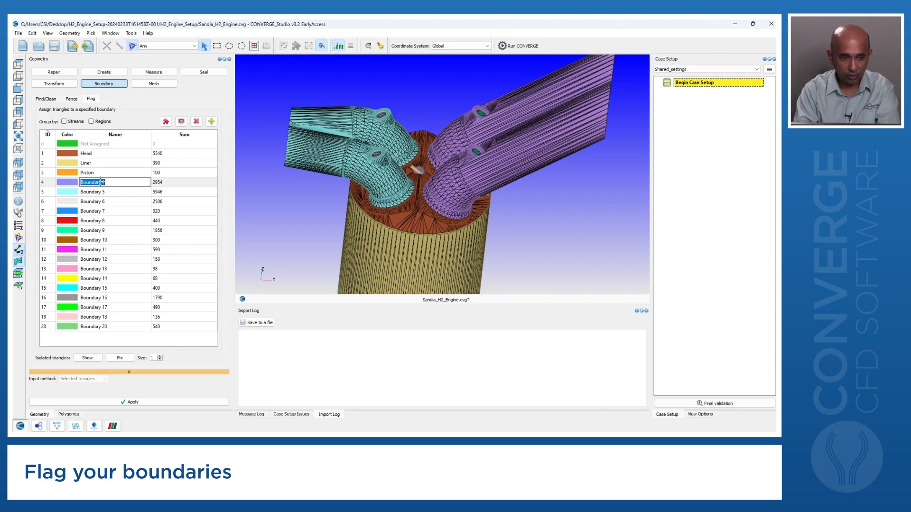
text(IP)
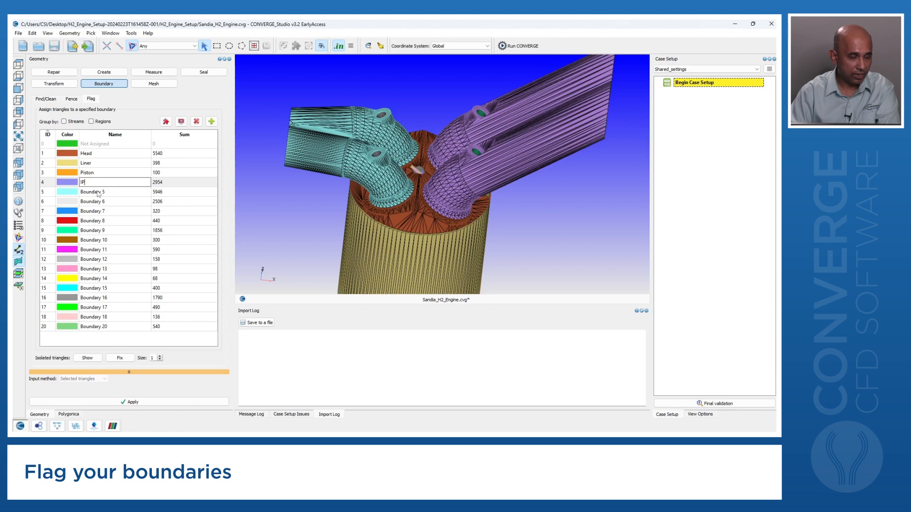
double_click(99, 191)
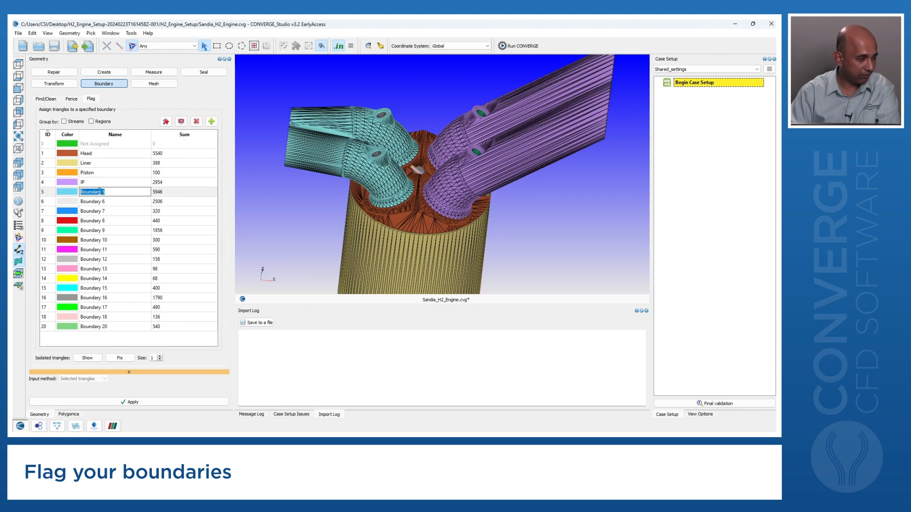
text(EP)
- Rename Boundary 6, 7 and 8 as EV_top, EV_angle and EV_bottom for the exhaust valves
double_click(98, 202)
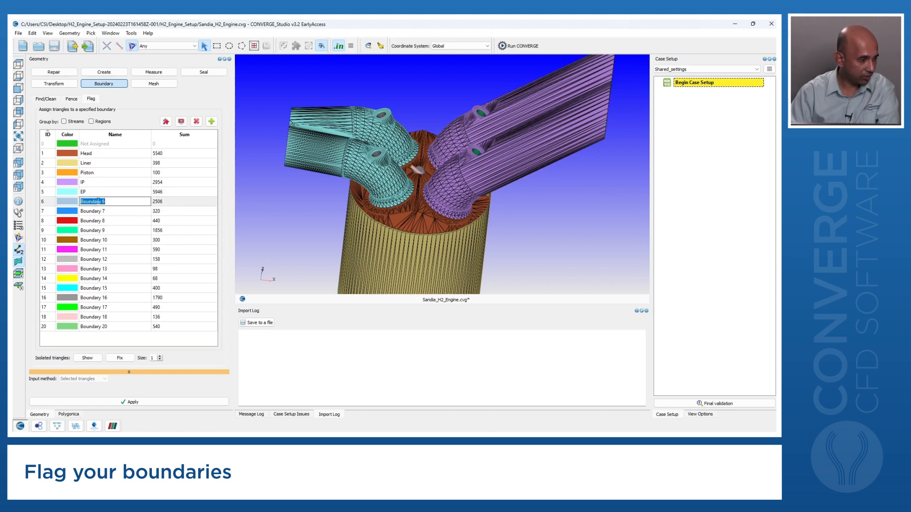
text(E)
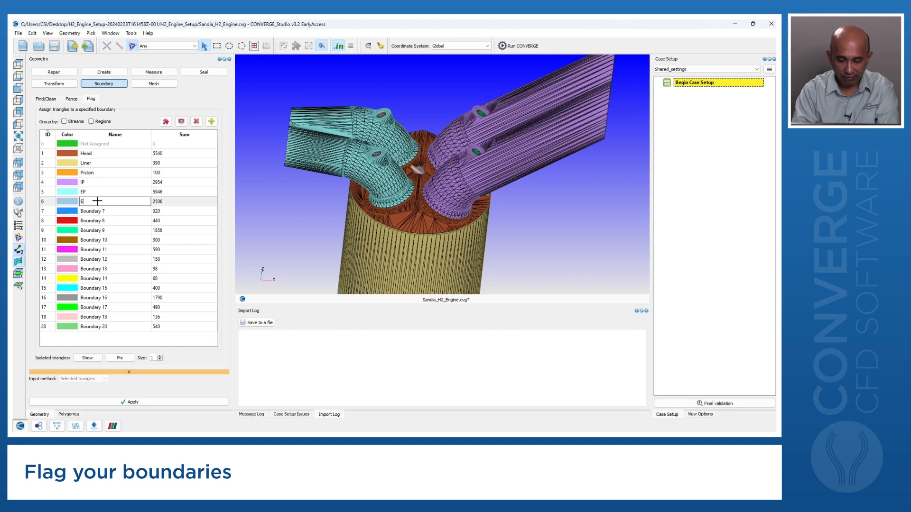
text(V_top)
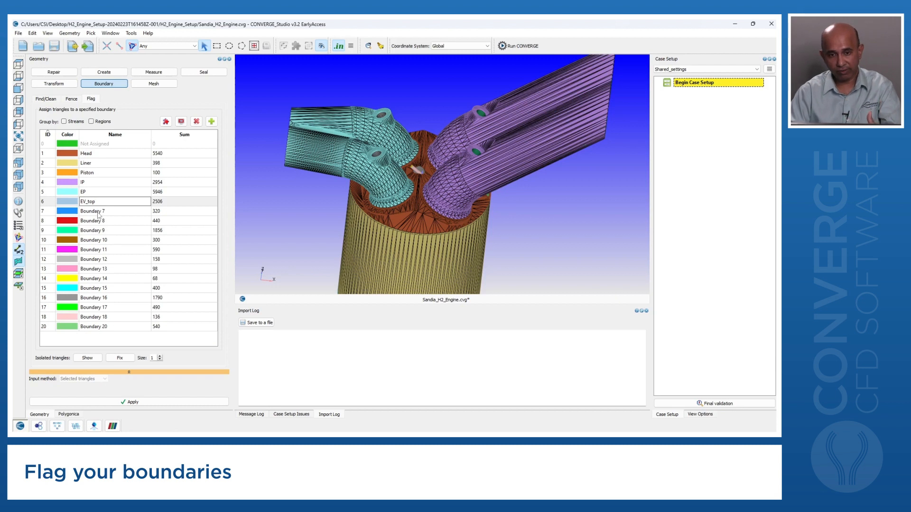
double_click(98, 211)
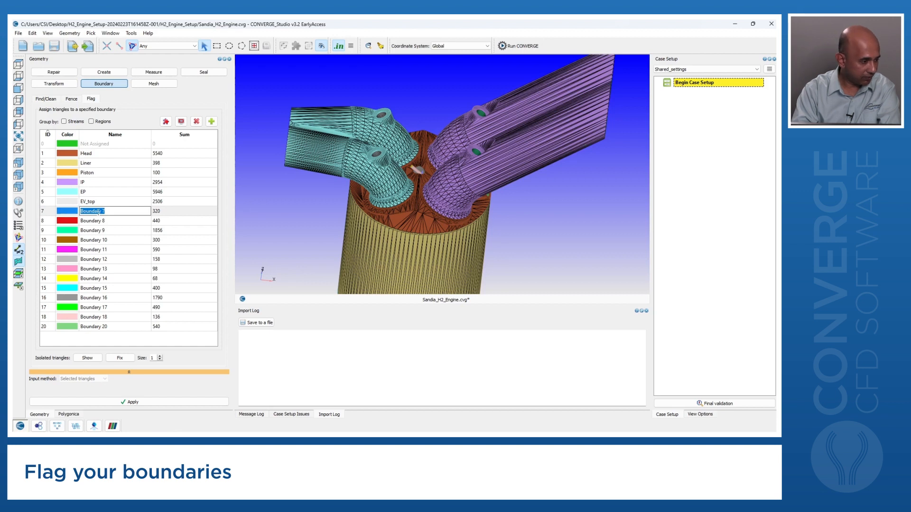
text(EV_angle)
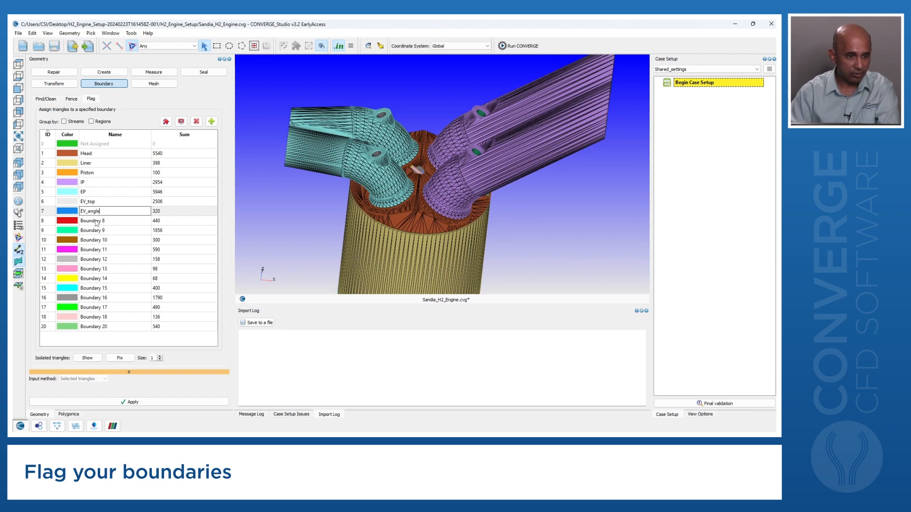
double_click(95, 220)
text(EV)
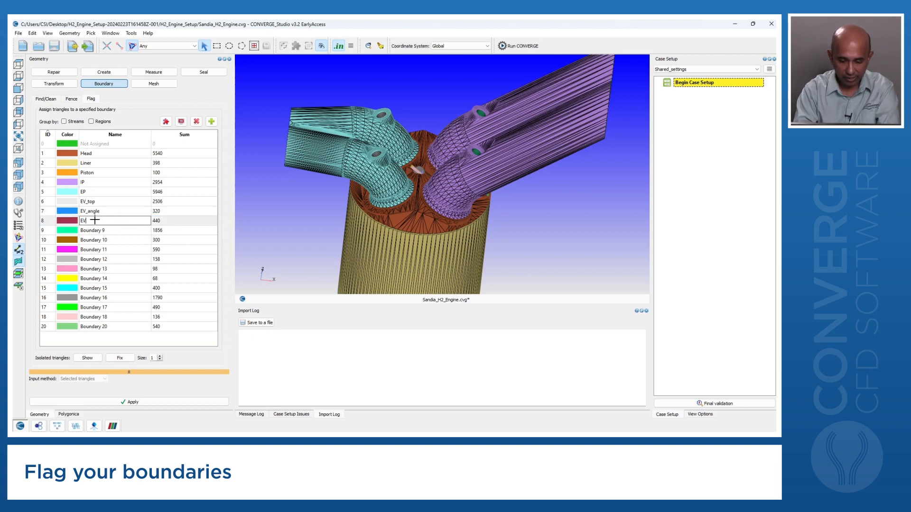
text(_bottom)
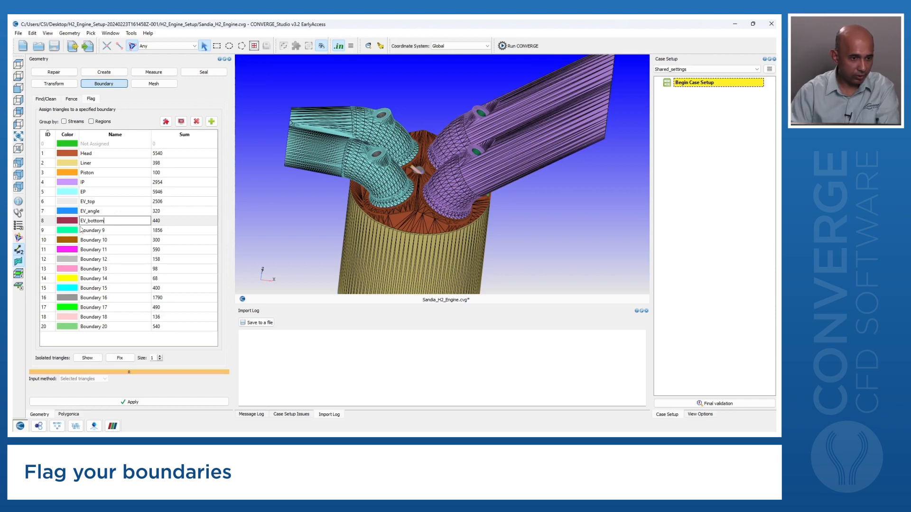
- Rename Boundary 9, 10 and 11 as IV_top, IV_angle and IV_bottom for the intake valves
double_click(105, 231)
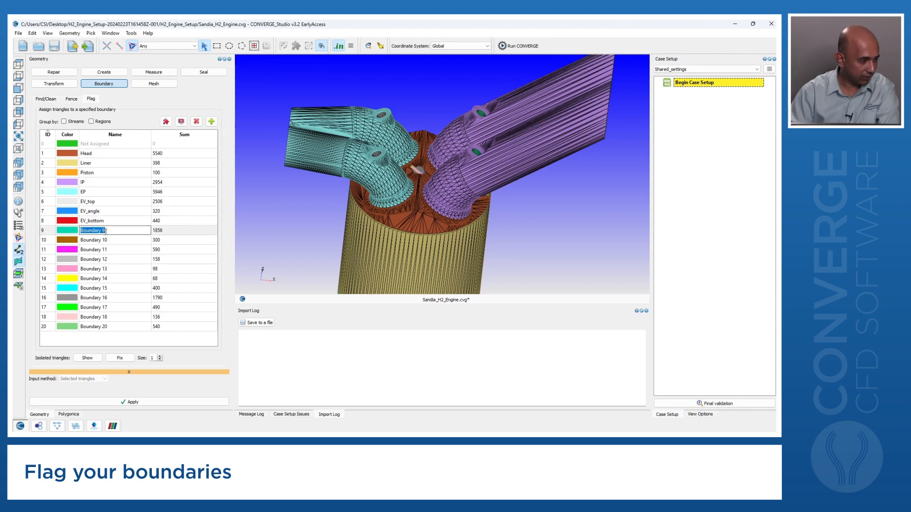
text(I)
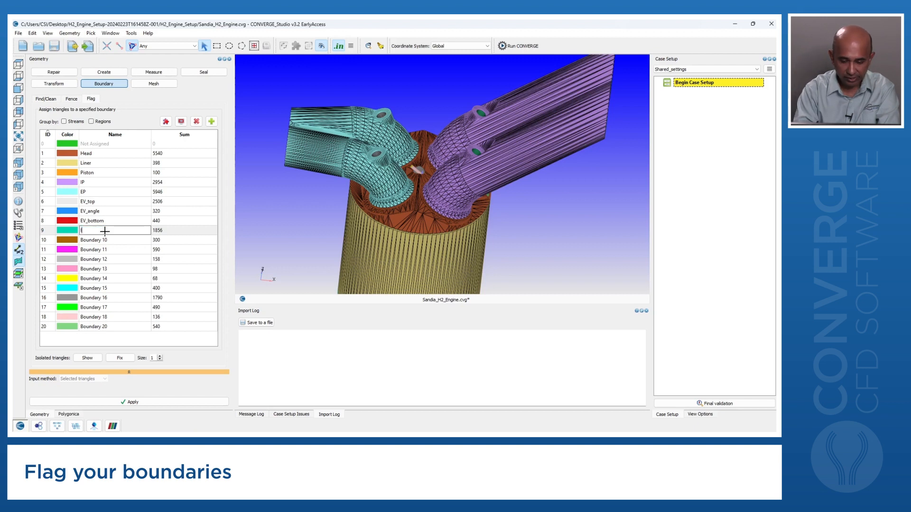
text(V_top)
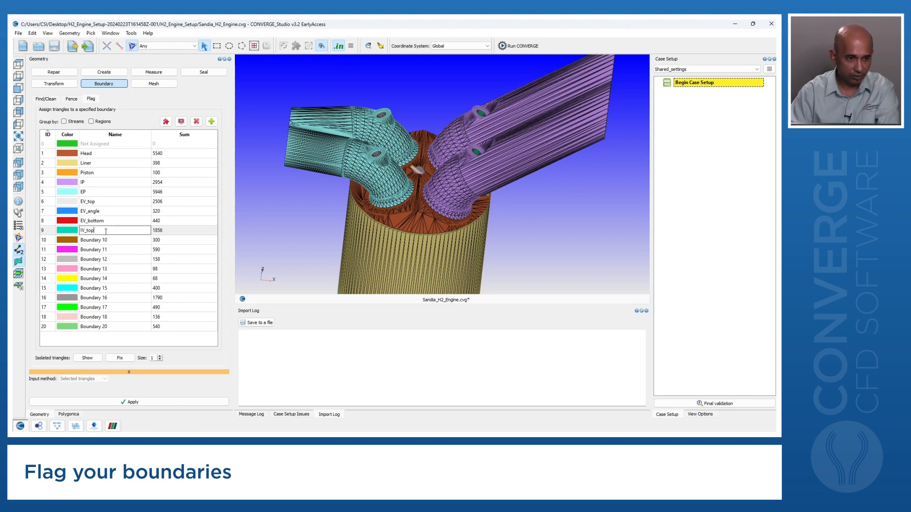
double_click(105, 241)
text(IV_)
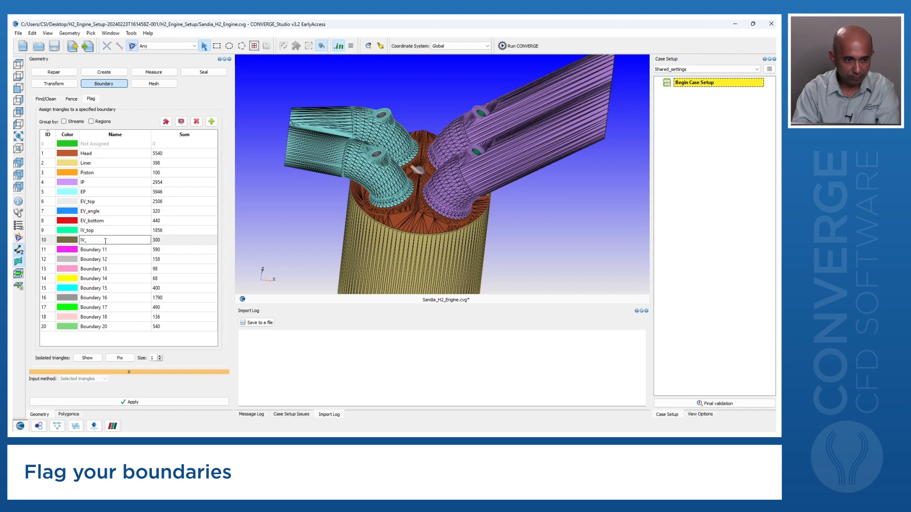
text(angle)
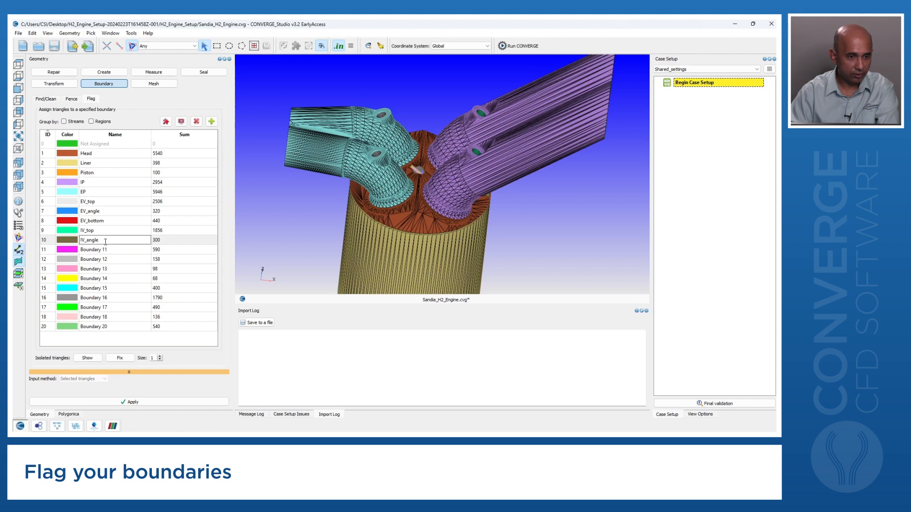
double_click(103, 250)
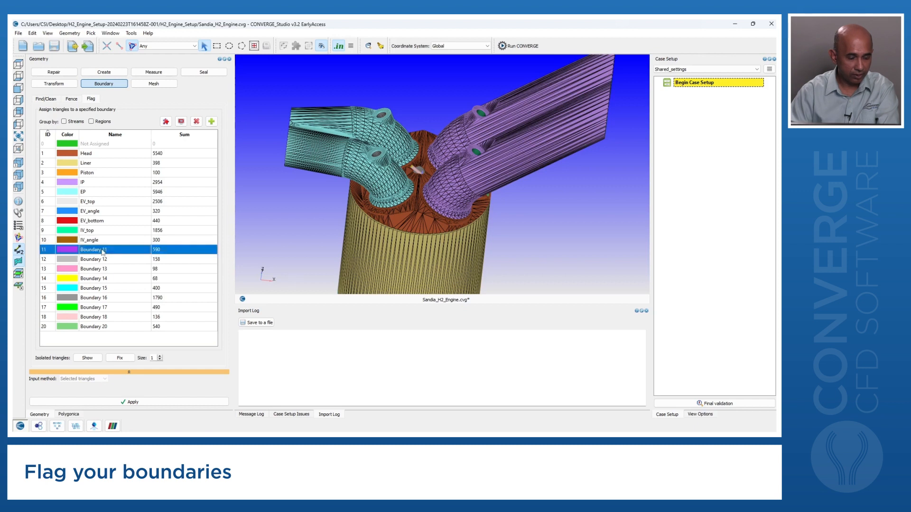
text(IV_bottom)
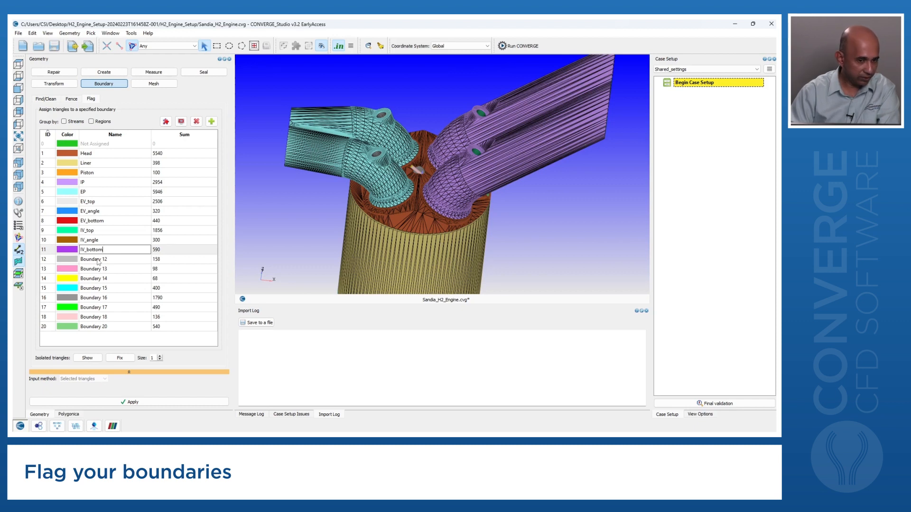
- Rename Boundary 12 as Intake in the boundary flagging list
double_click(99, 260)
text(Intake)
key(Return)
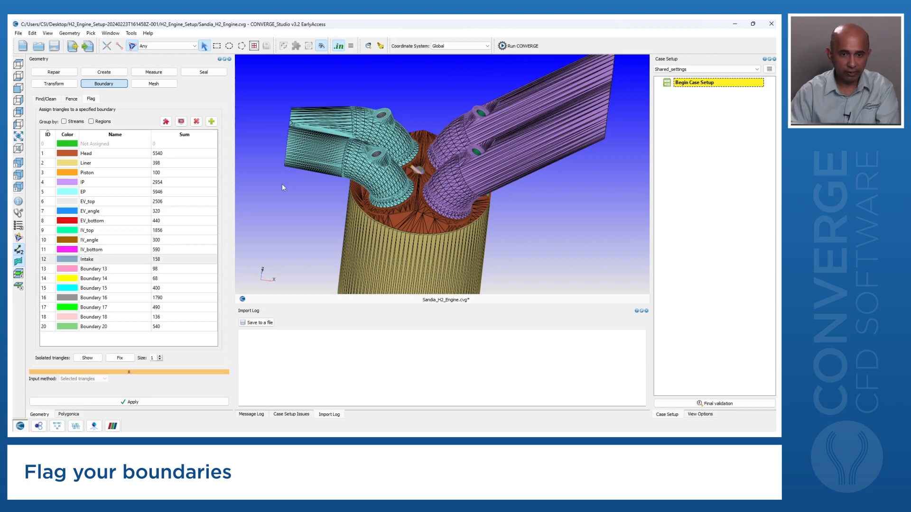
- Open the boundary visibility options and toggle the Intake boundary to locate its surfaces on the engine model
drag(272, 235, 290, 239)
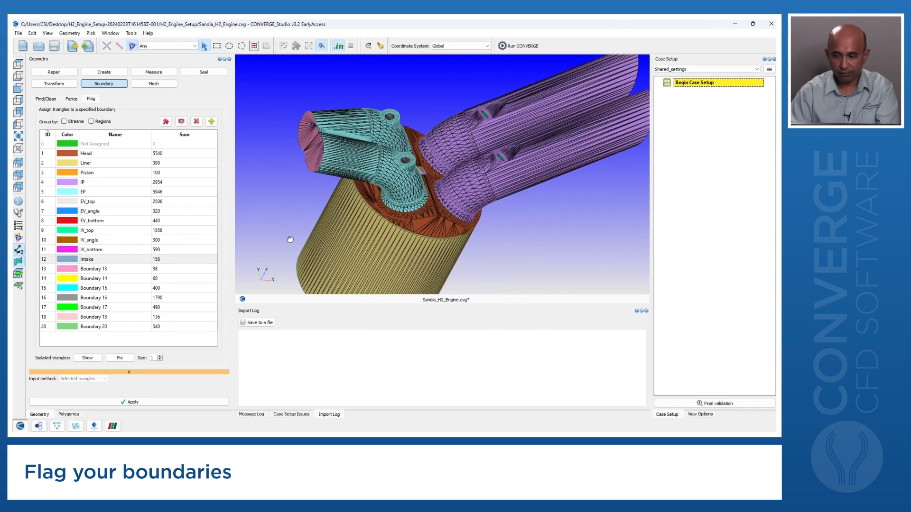
click(699, 415)
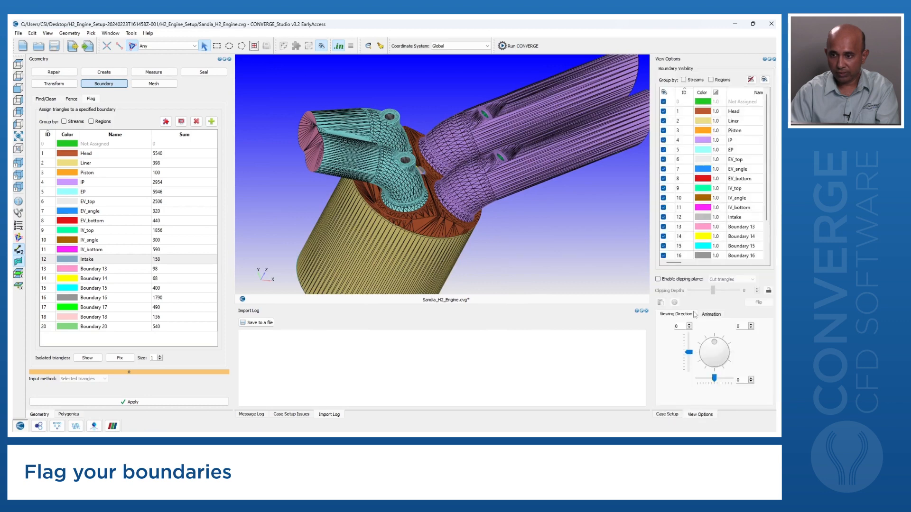
drag(618, 218, 588, 221)
click(664, 217)
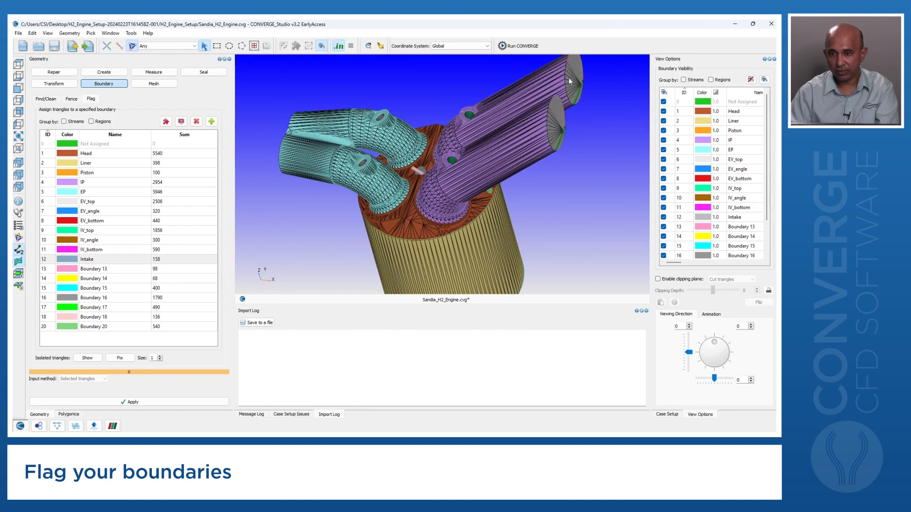
- Rename Boundary 13 as Exhaust in the boundary flagging list
scroll(568, 159, up, 2)
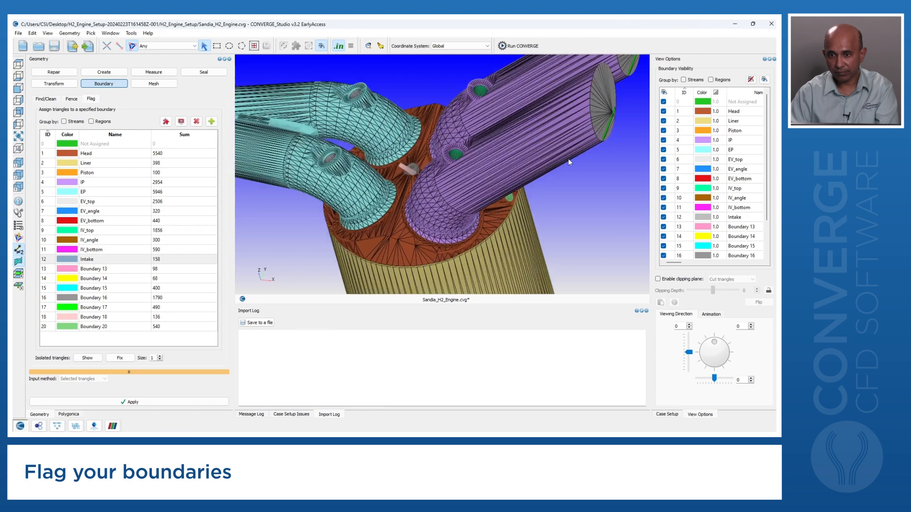
scroll(568, 159, down, 3)
drag(476, 193, 512, 180)
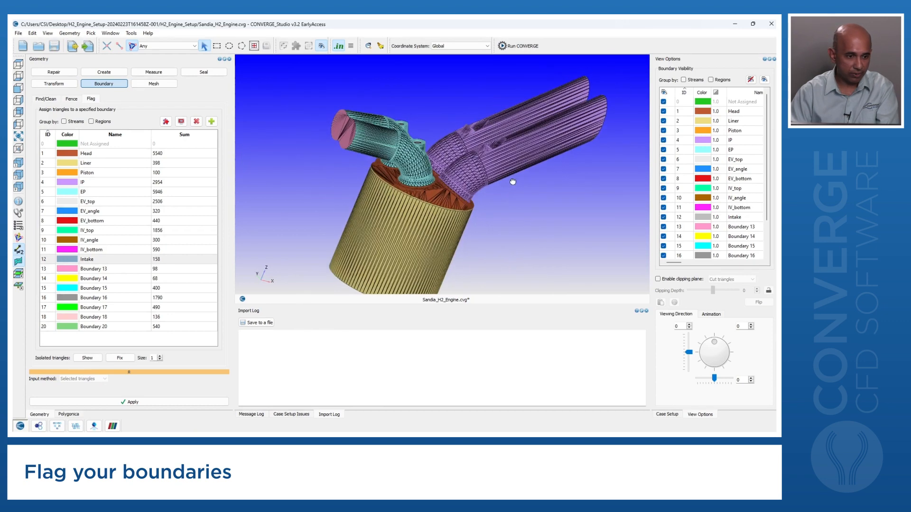
double_click(90, 269)
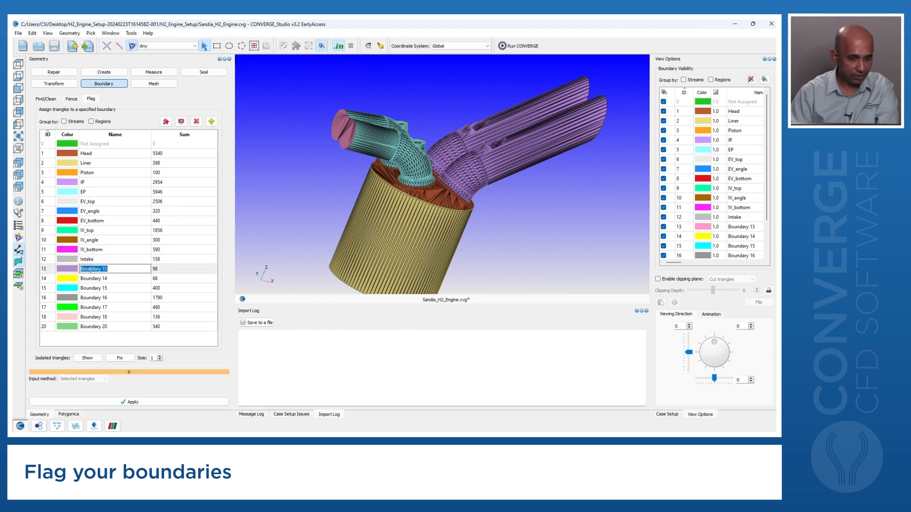
text(Exh)
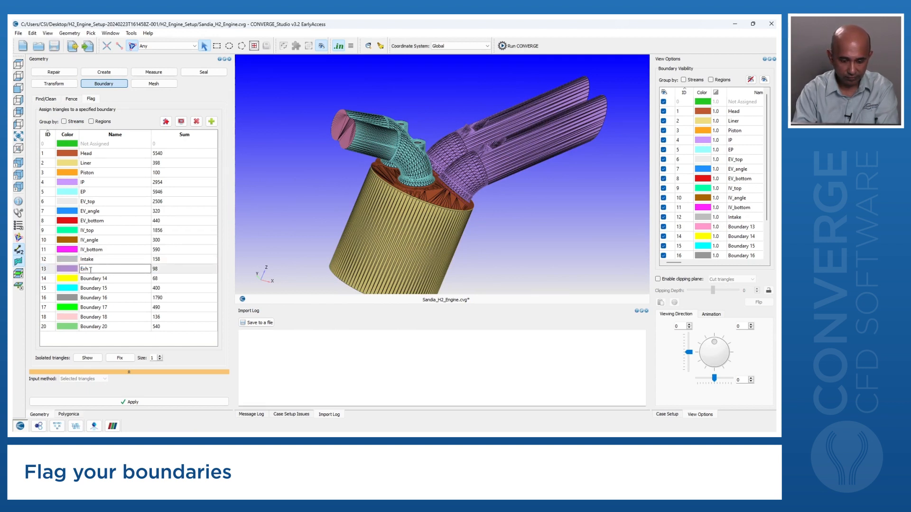
text(au)
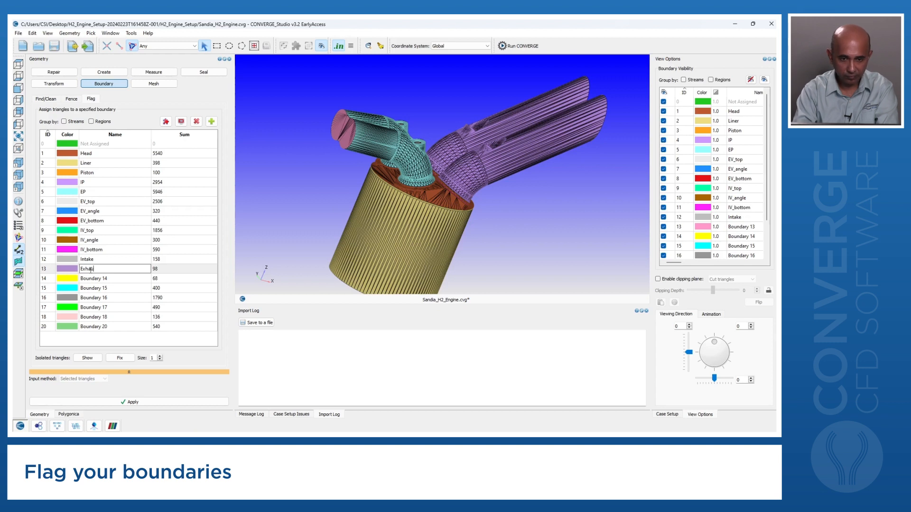
text(st)
key(Return)
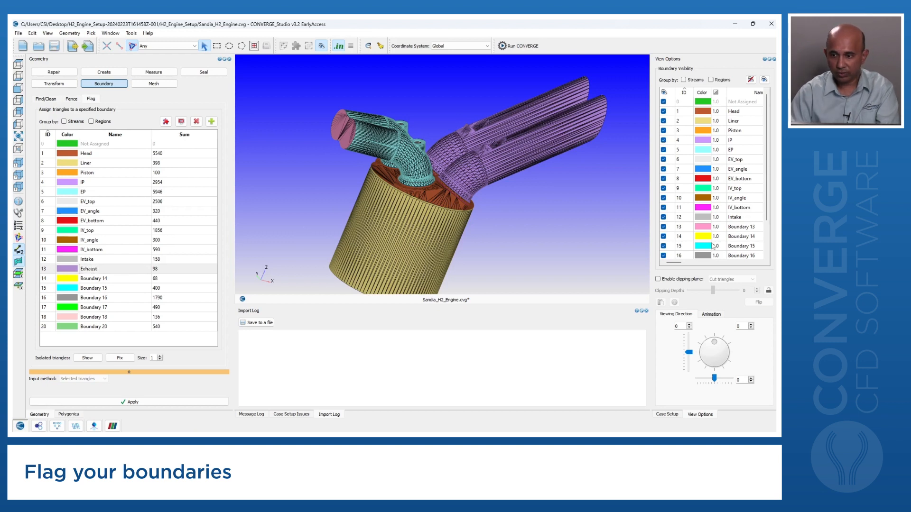
- Toggle the Exhaust boundary's visibility off and on to locate its surfaces on the engine model
click(734, 218)
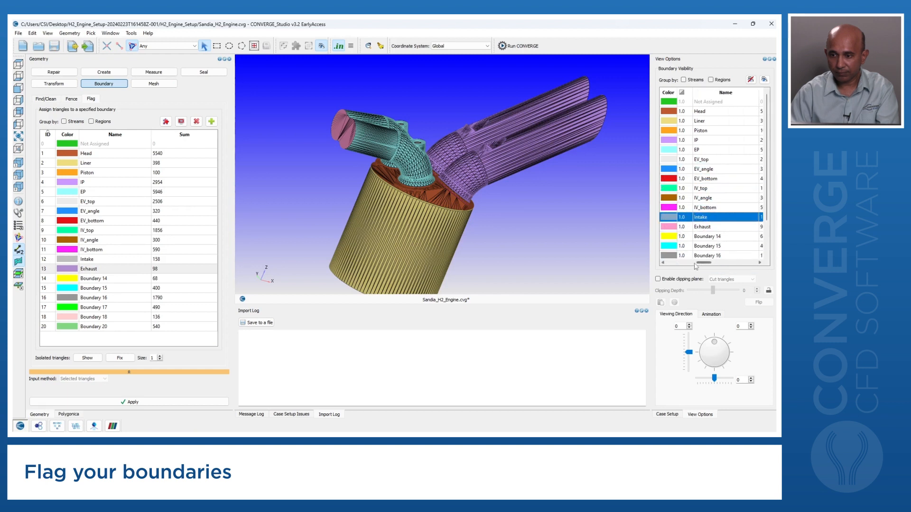
drag(696, 267, 666, 266)
click(664, 226)
click(664, 227)
click(664, 228)
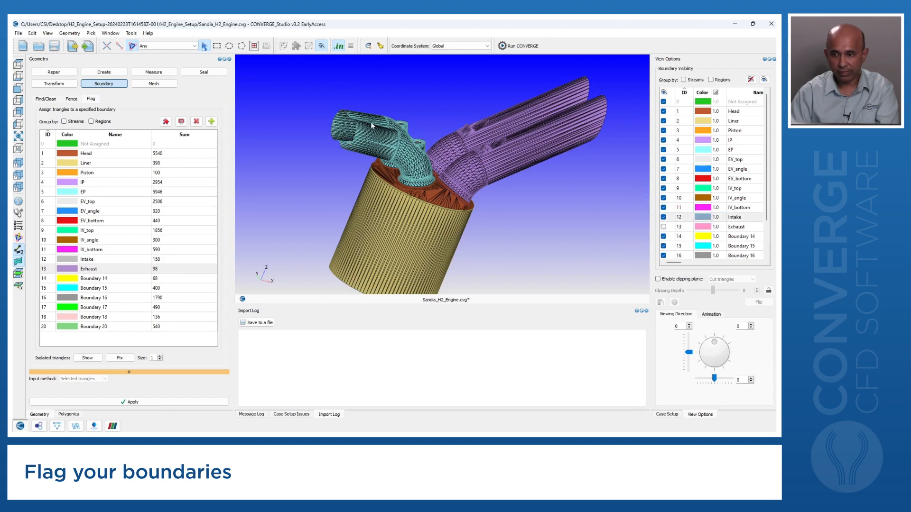
click(664, 227)
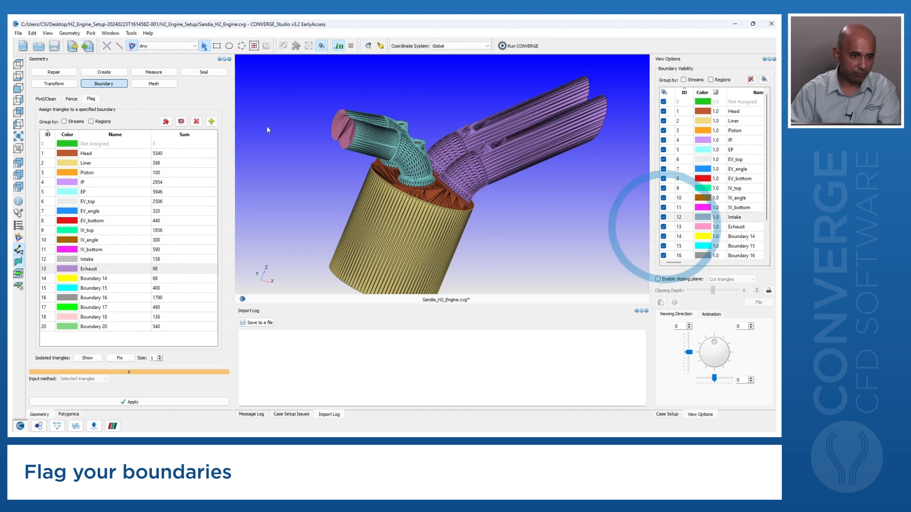
- Rename Boundary 14 as H2_Intake in the boundary flagging list
double_click(94, 279)
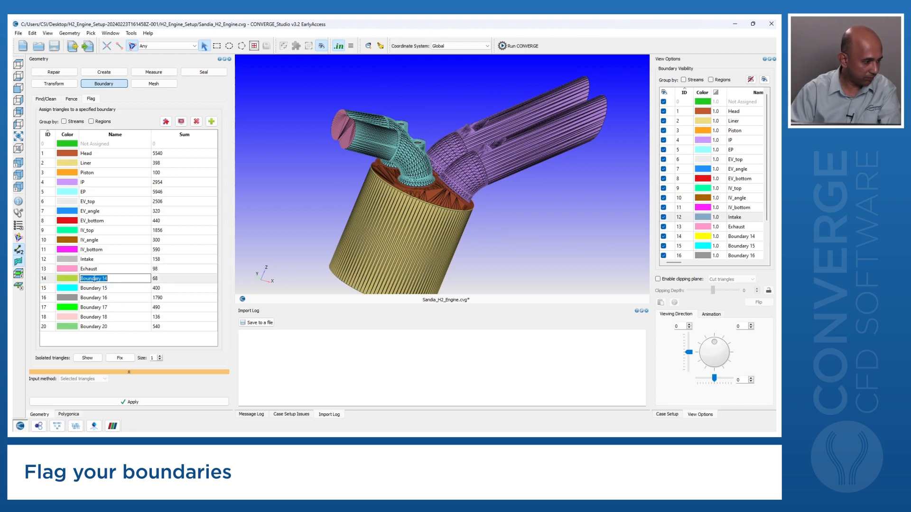
text(H)
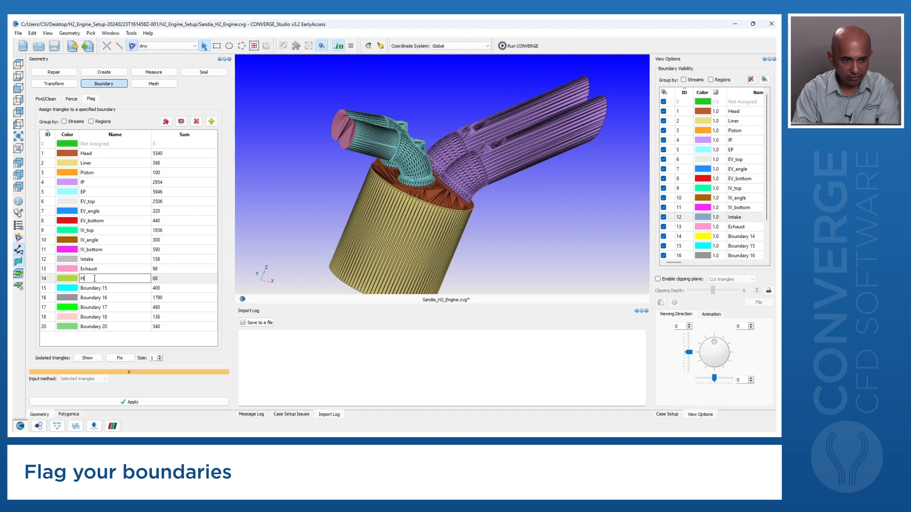
text(2_I)
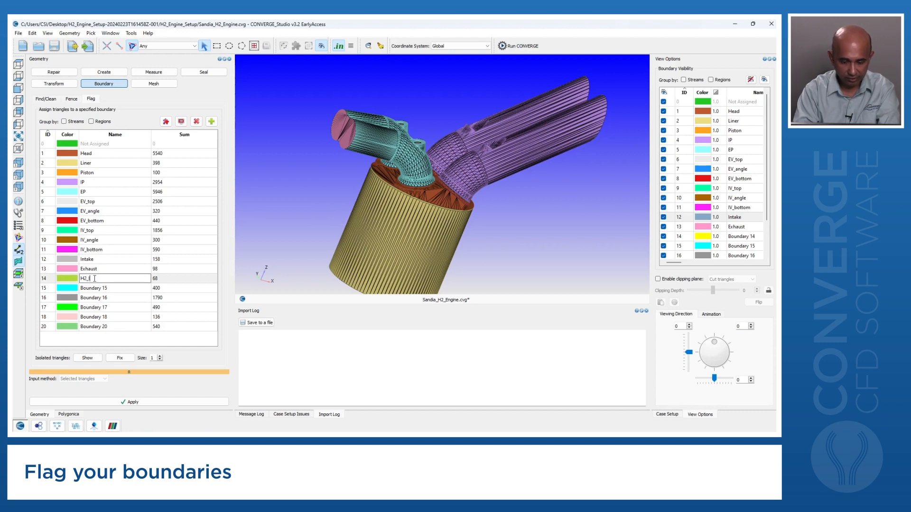
text(ntake)
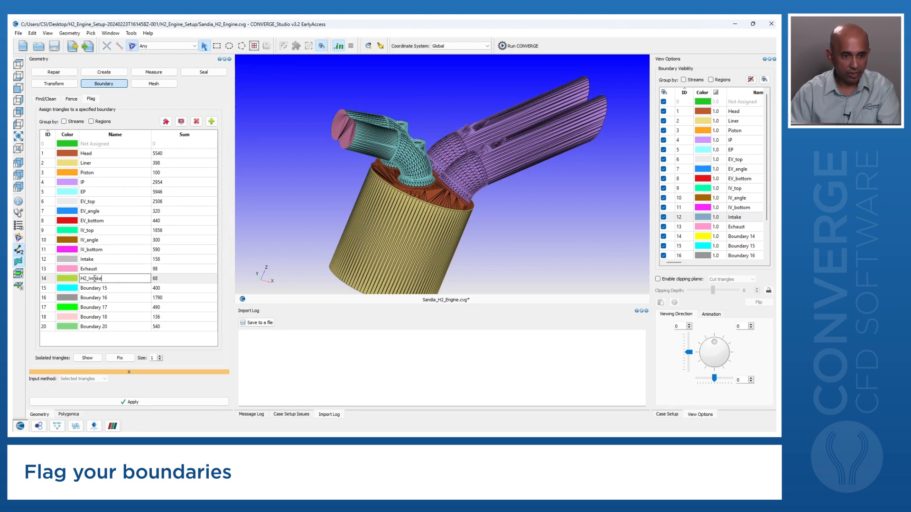
key(Return)
- Inspect the injector at the centre of the head and toggle the H2_Intake boundary to locate its surface
middle_drag(433, 195, 394, 234)
scroll(397, 224, up, 8)
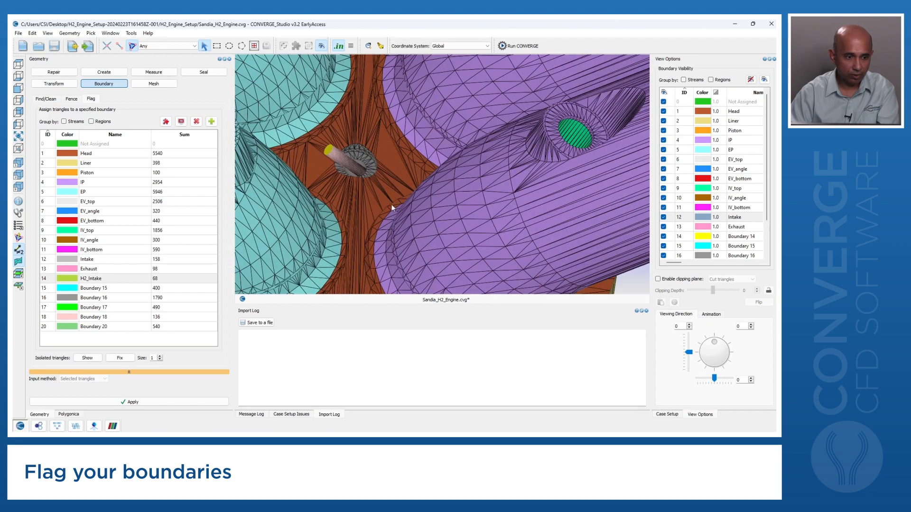
click(664, 237)
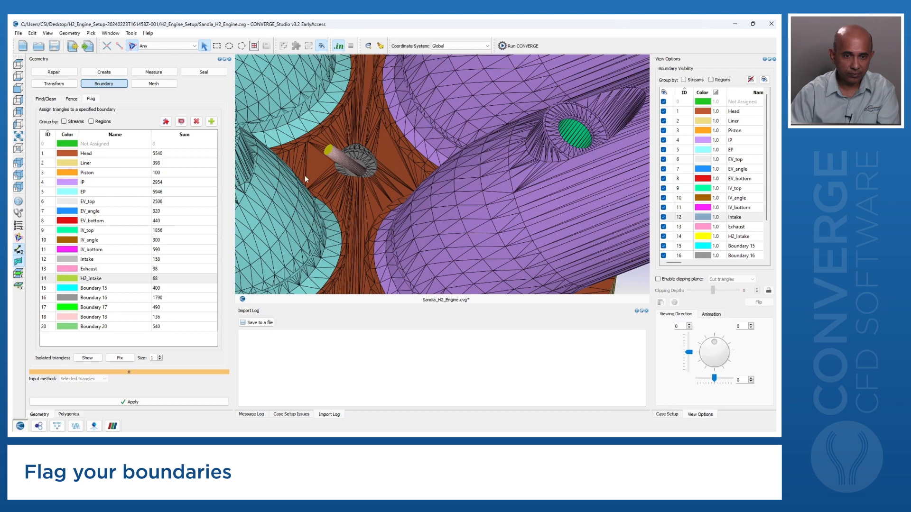
scroll(319, 162, up, 2)
middle_drag(324, 154, 452, 193)
scroll(452, 191, up, 2)
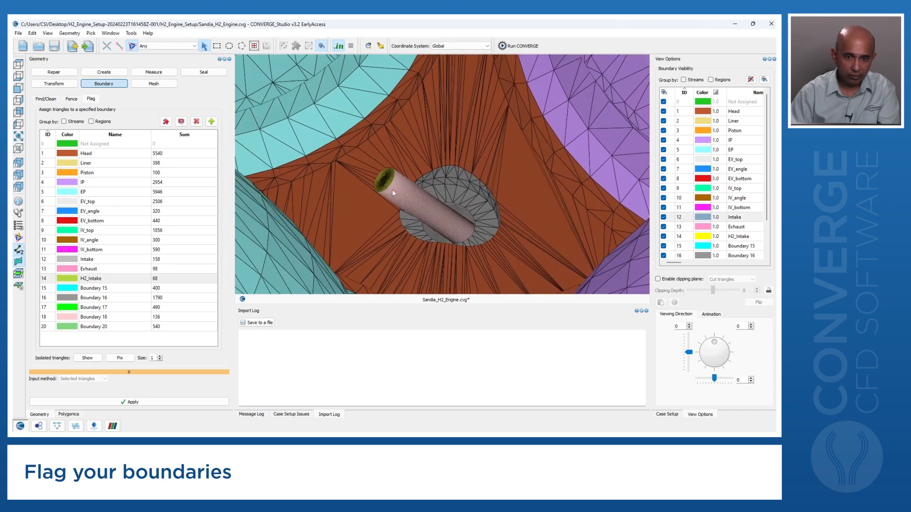
click(663, 236)
click(663, 236)
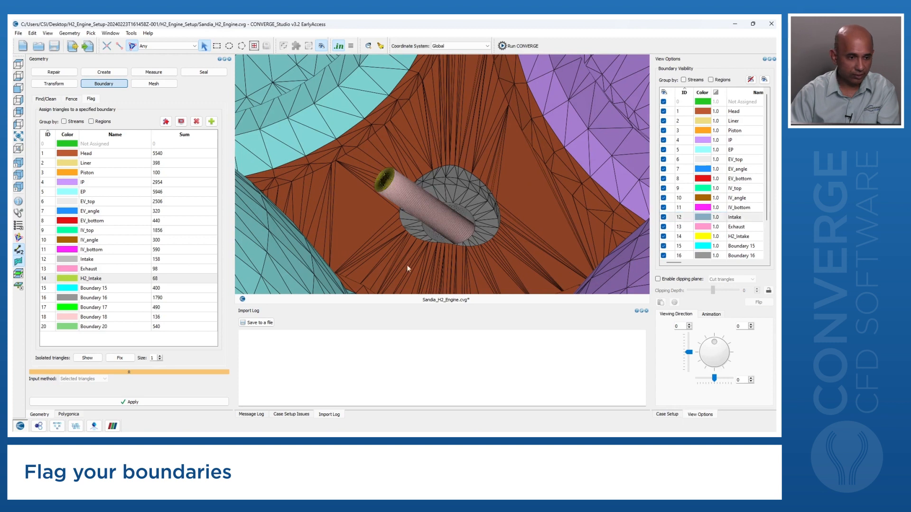
- Rename Boundary 15 as Piston_skirt in the boundary flagging list
double_click(95, 288)
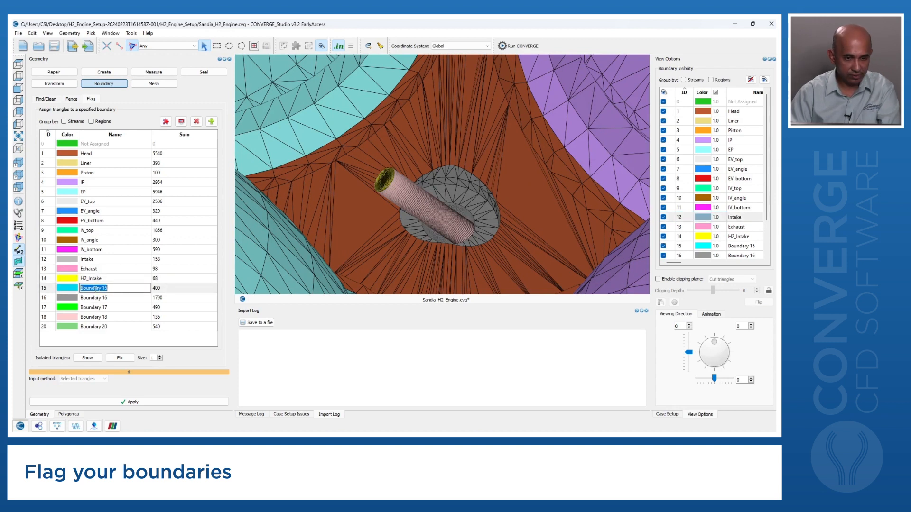
text(Piston)
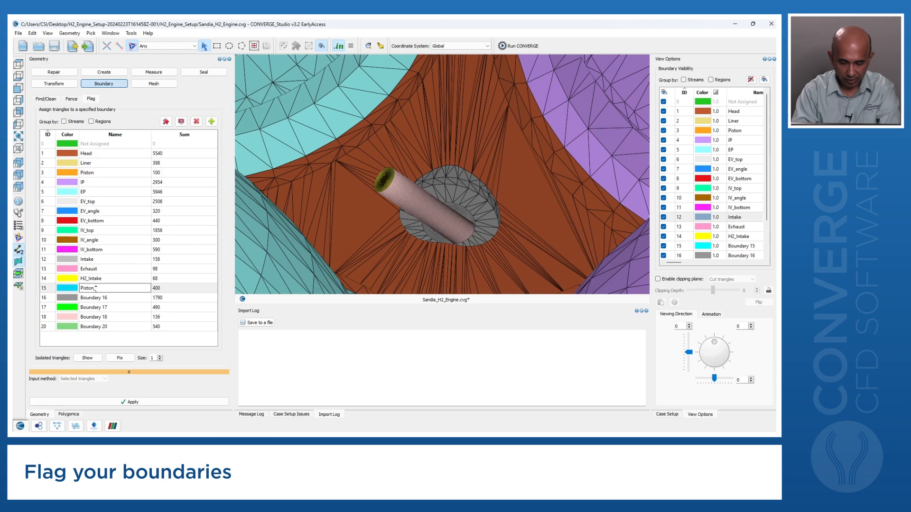
text(_Skin)
text(t)
click(351, 243)
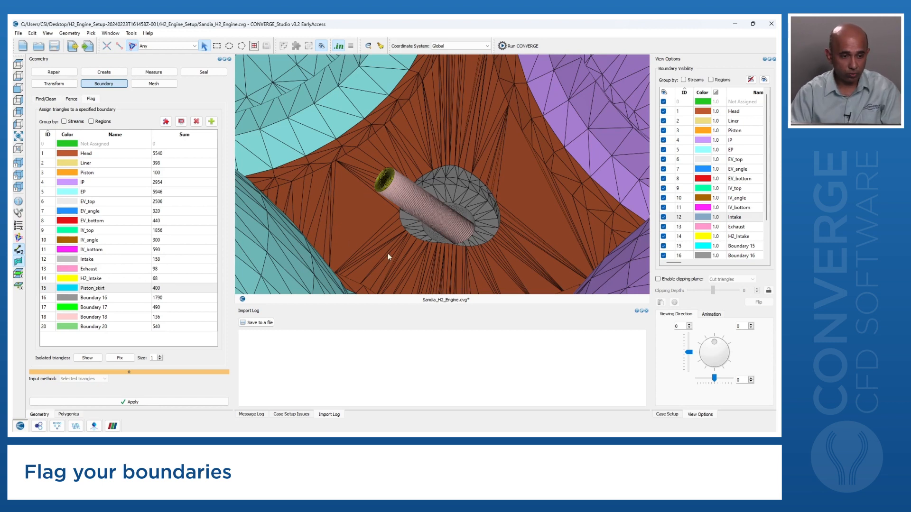
- Toggle the visibility of Boundary 16 off and on to identify which injector surfaces it covers
double_click(94, 299)
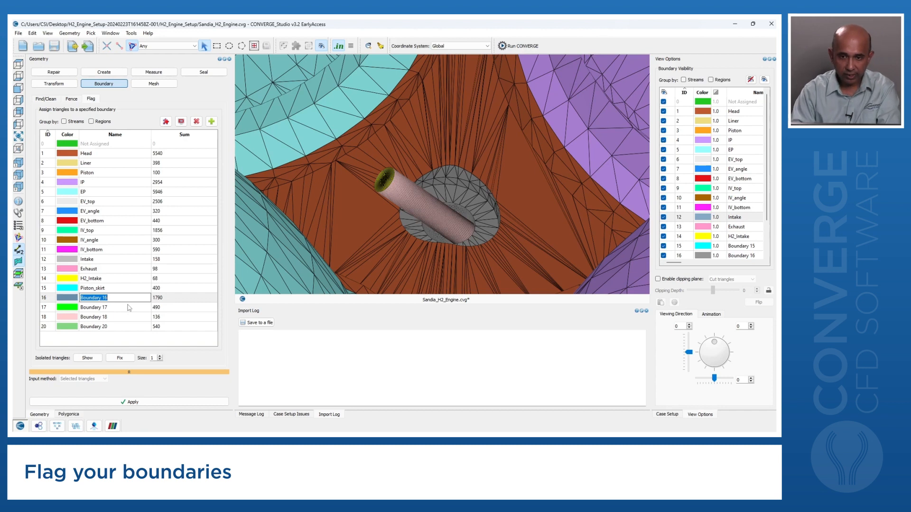
click(402, 242)
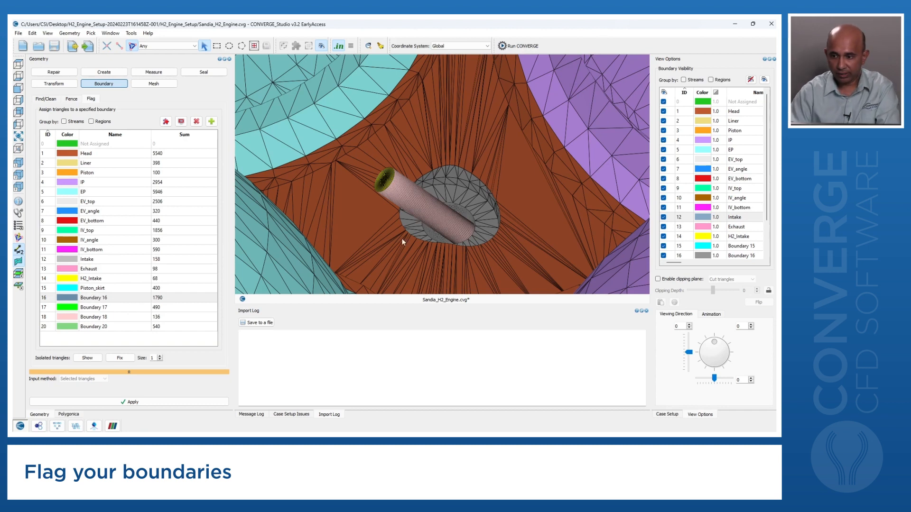
click(664, 256)
click(664, 256)
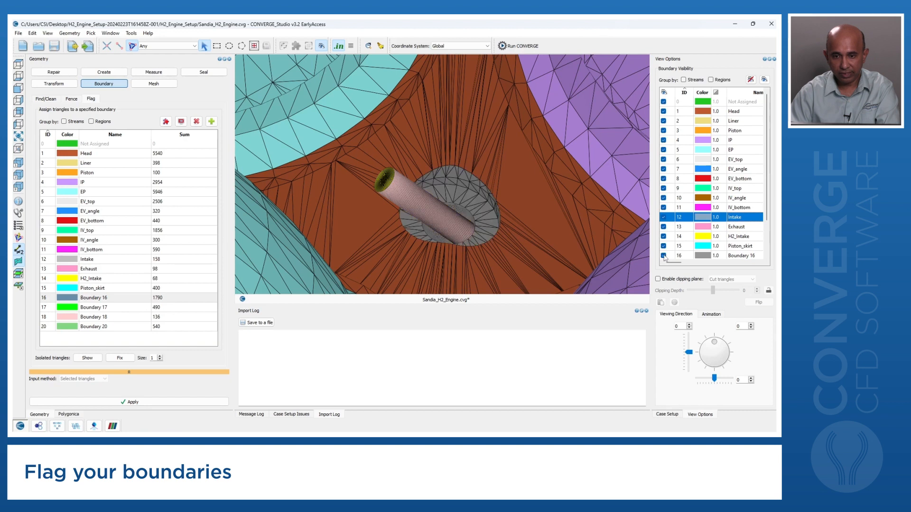
click(664, 255)
click(664, 256)
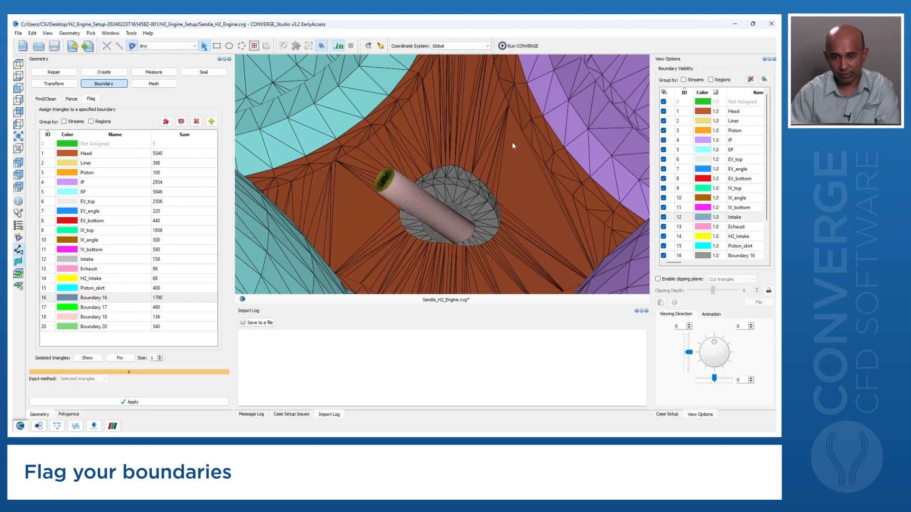
- Rename Boundary 16 as Injector_Sac in the boundary flagging list
double_click(109, 298)
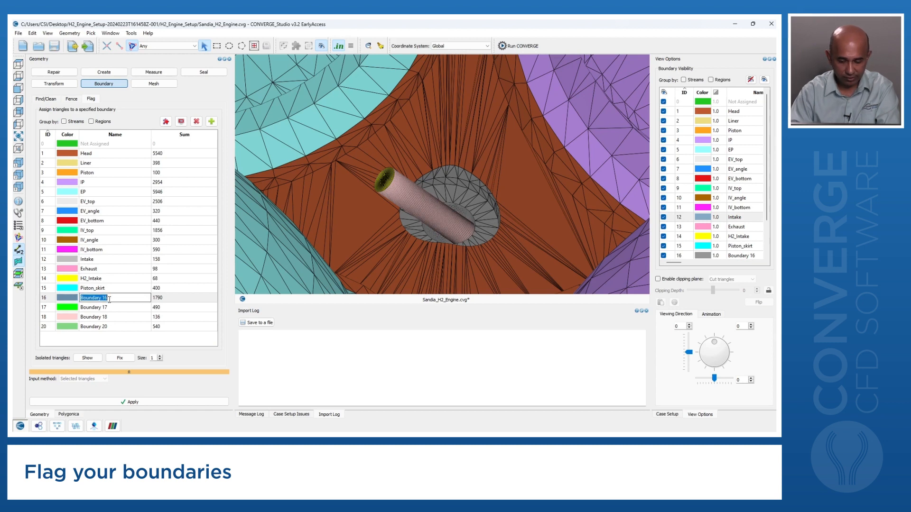
text(Inje)
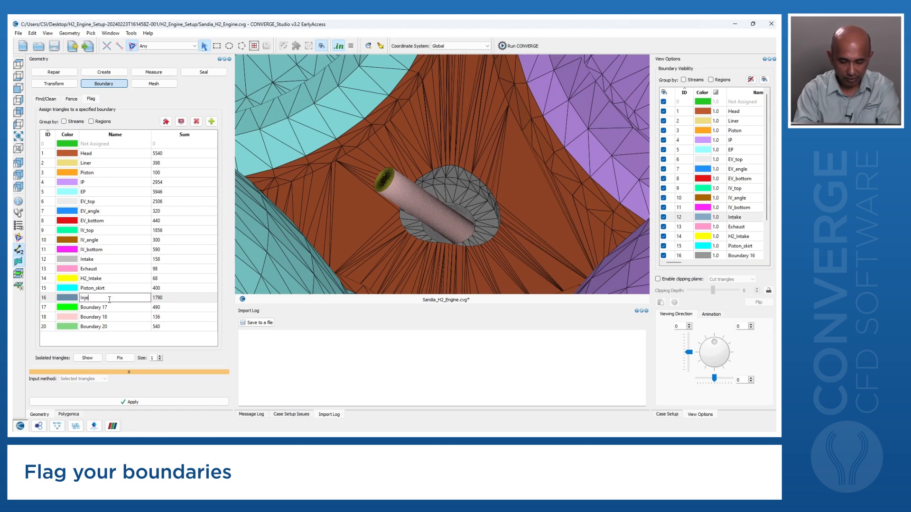
text(ctor_Sac)
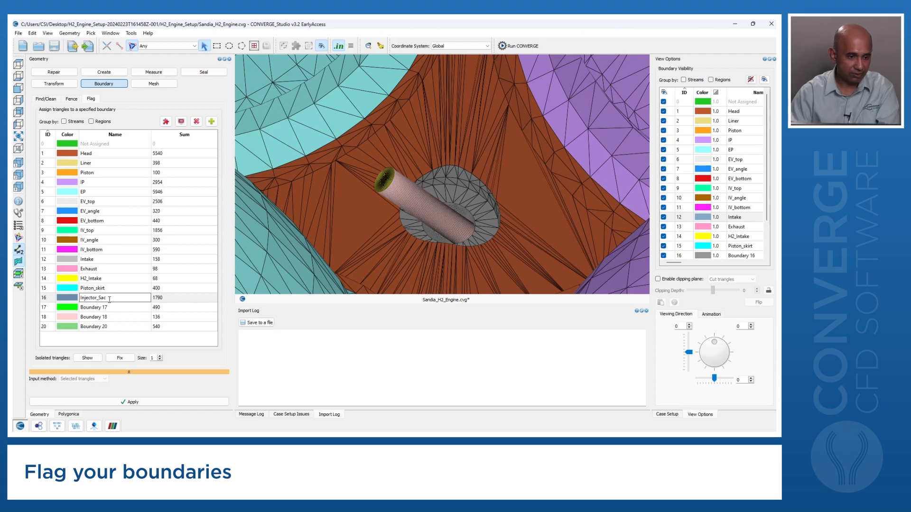
key(Return)
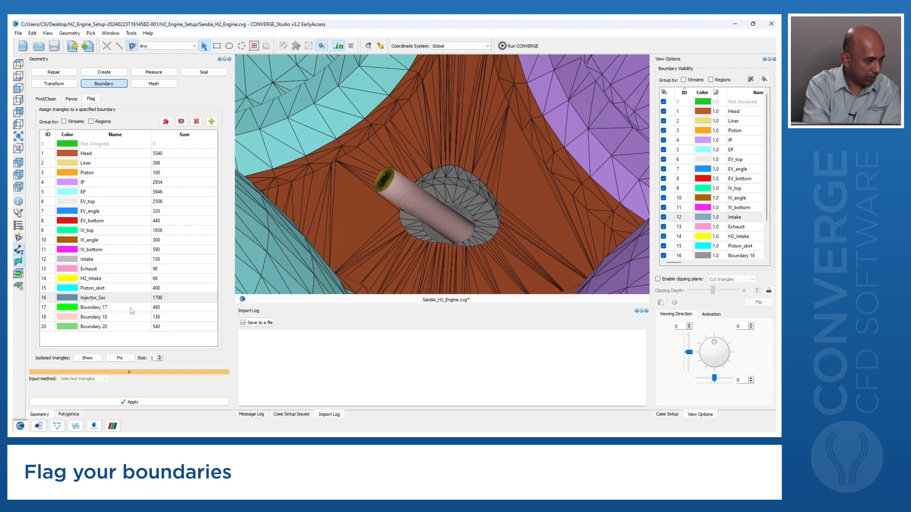
- Hide the IP boundary and toggle Boundary 17 off and on to locate its surfaces inside the intake ports
scroll(522, 179, down, 10)
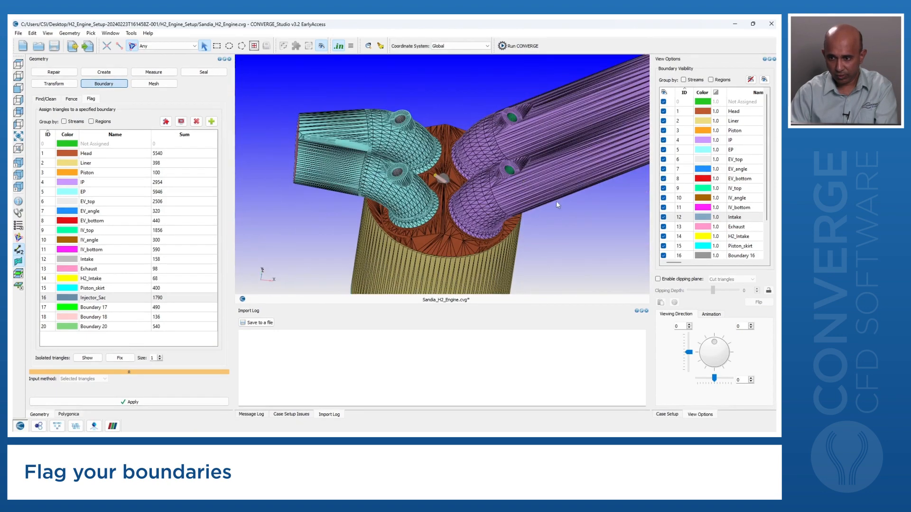
scroll(557, 216, down, 5)
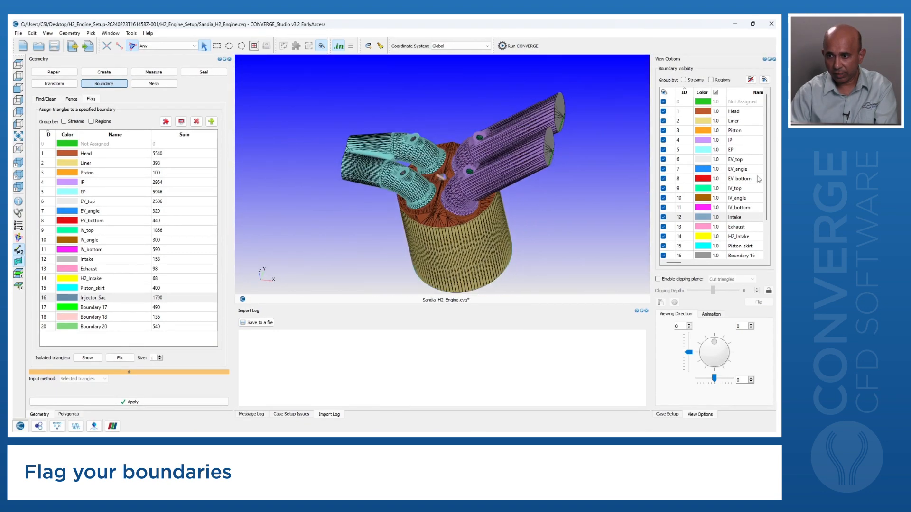
drag(766, 177, 766, 209)
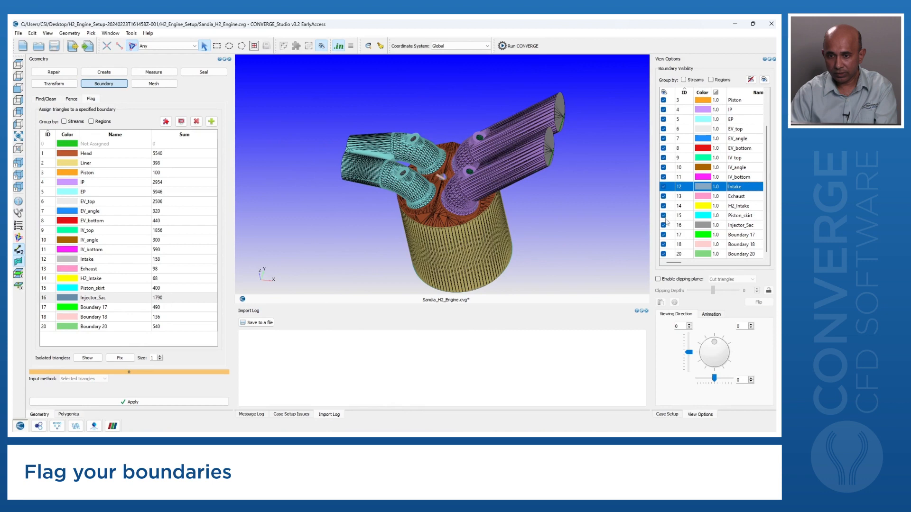
click(663, 109)
drag(559, 171, 579, 171)
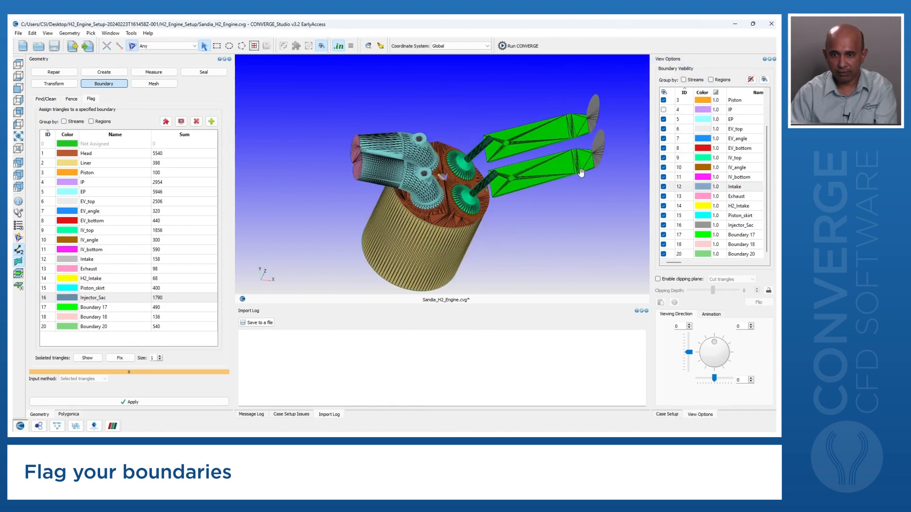
scroll(580, 164, up, 3)
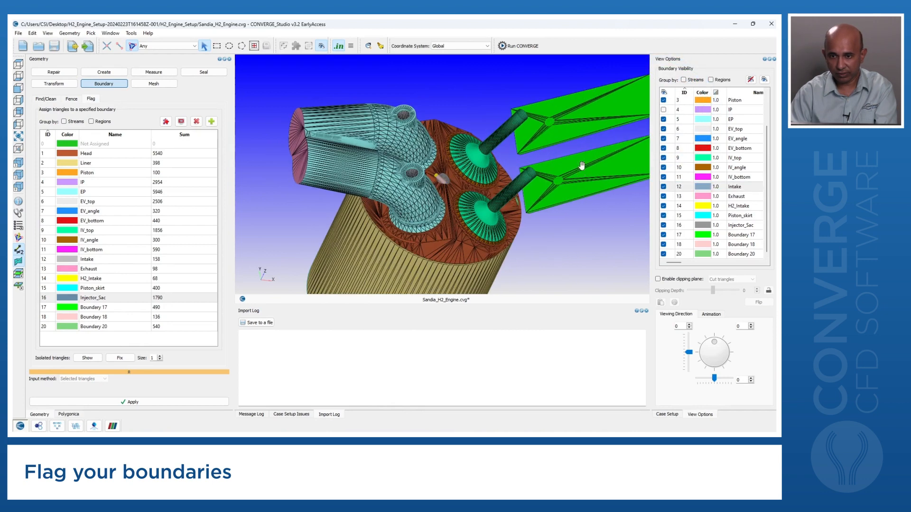
click(663, 234)
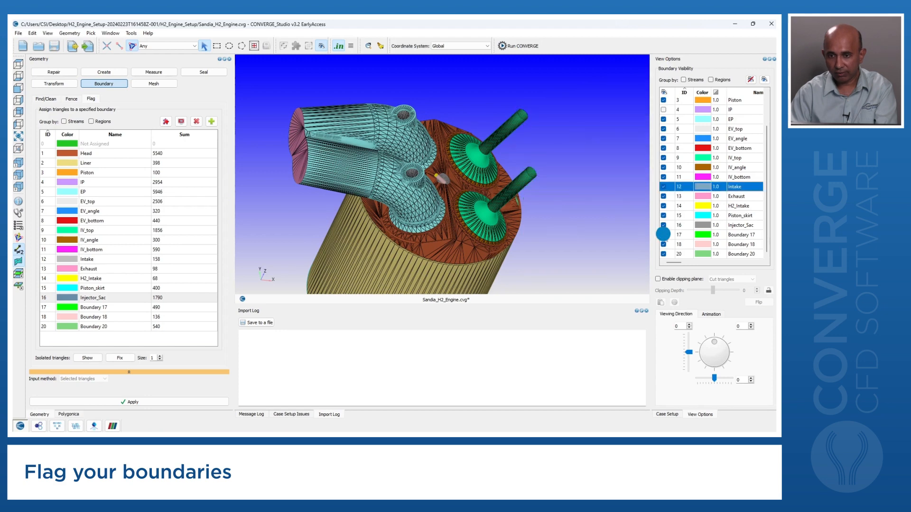
click(663, 234)
scroll(522, 204, down, 3)
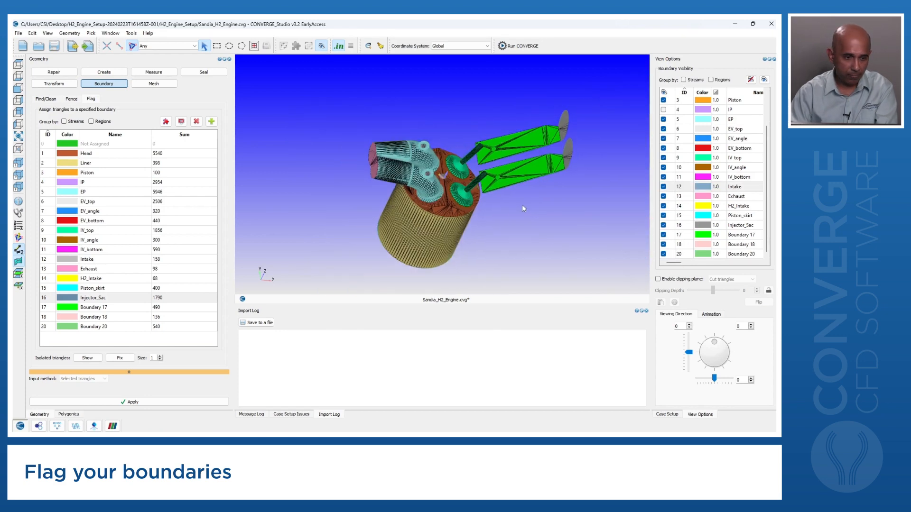
- Rename Boundary 17 as Tumble_fixture in the boundary flagging list
double_click(90, 308)
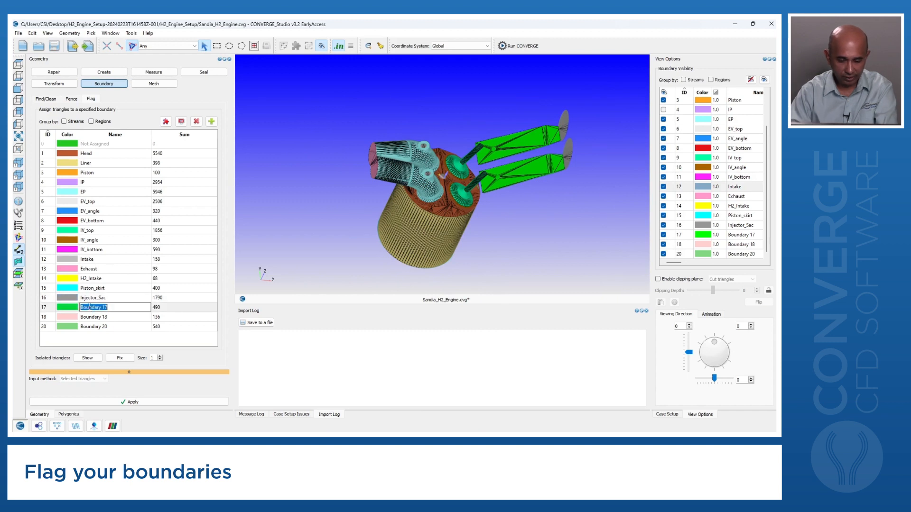
text(Tumble)
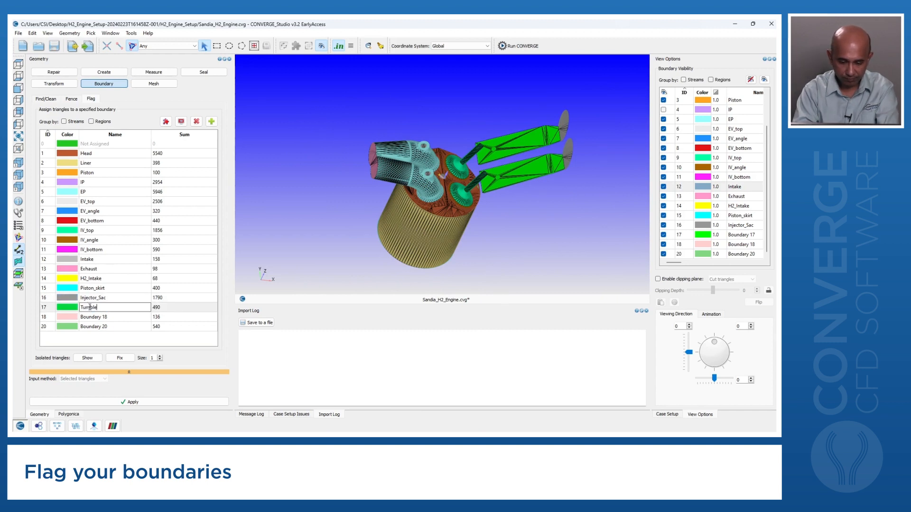
text(_fixture)
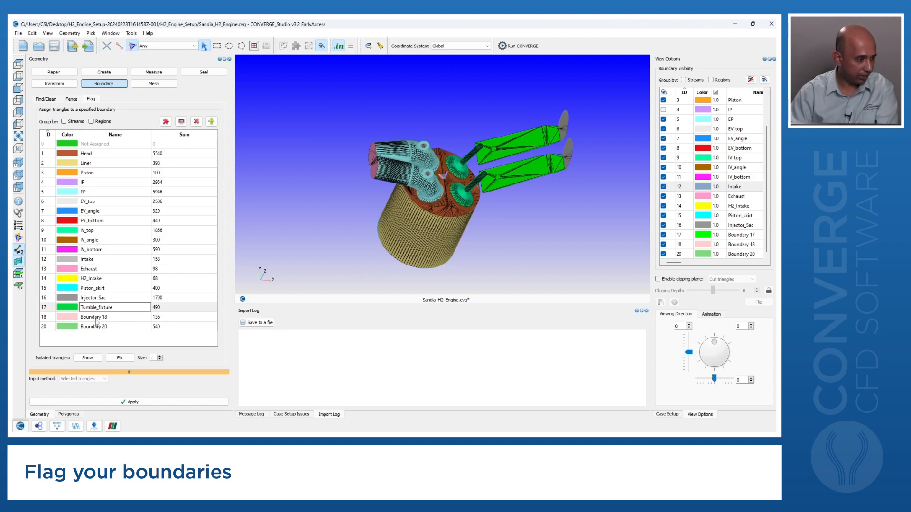
- Examine the injector area closely, toggling Boundary 18 off and on to identify its surfaces
double_click(96, 317)
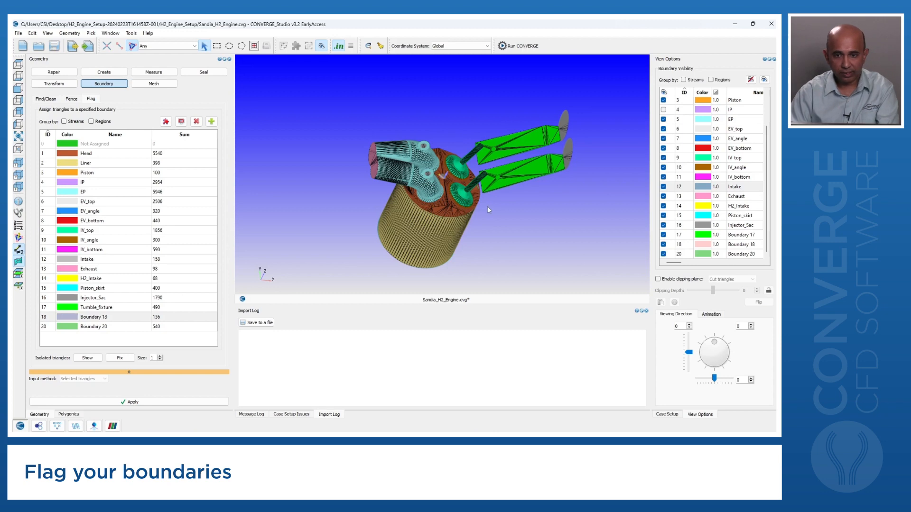
scroll(487, 207, up, 8)
scroll(487, 206, up, 3)
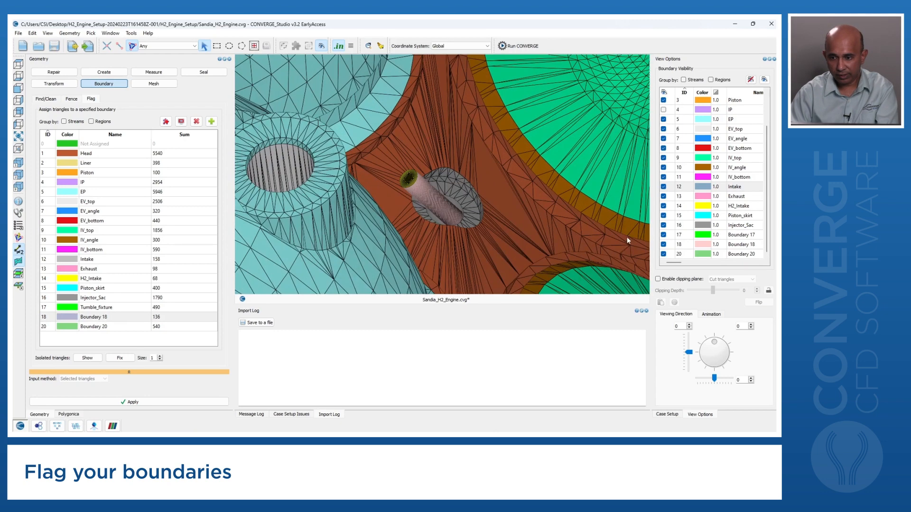
click(663, 244)
click(664, 244)
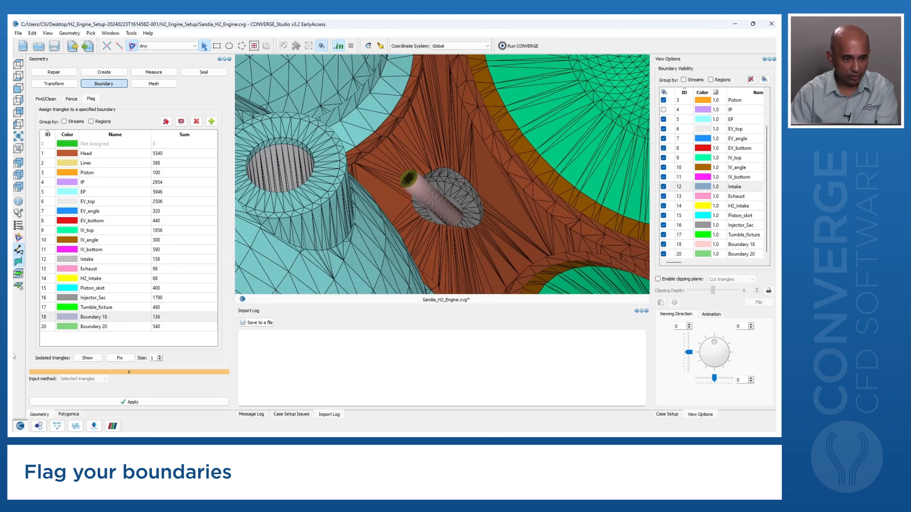
- Rename Boundary 18 as Injector_wall in the boundary flagging list
click(106, 317)
double_click(107, 317)
text(Injector_wall)
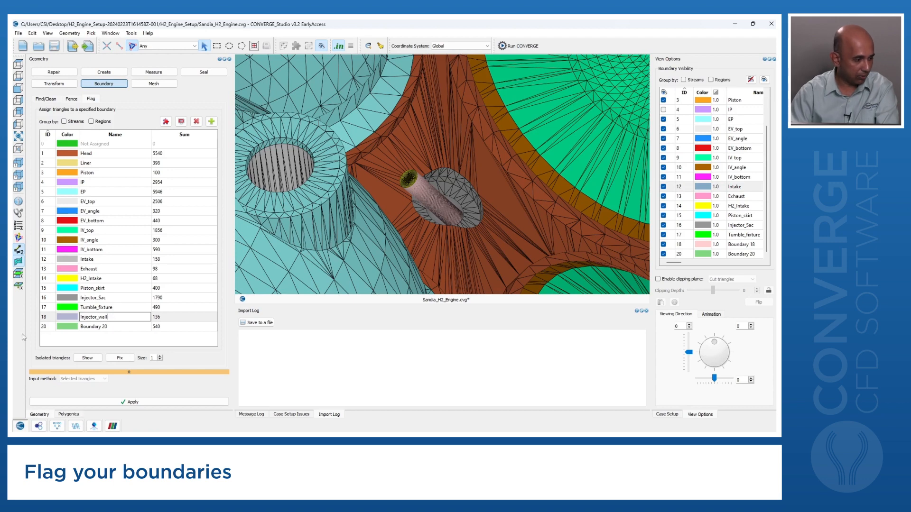
click(128, 334)
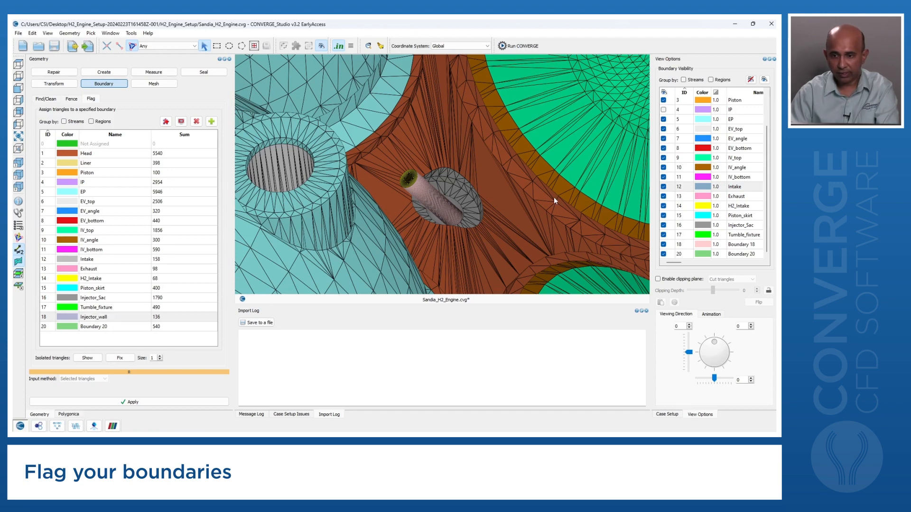
- Hide the Head boundary and examine the small electrode geometry near the cylinder rim beside the intake valves
scroll(507, 211, down, 5)
scroll(507, 213, down, 3)
drag(561, 239, 531, 207)
scroll(531, 207, up, 5)
middle_drag(531, 208, 356, 145)
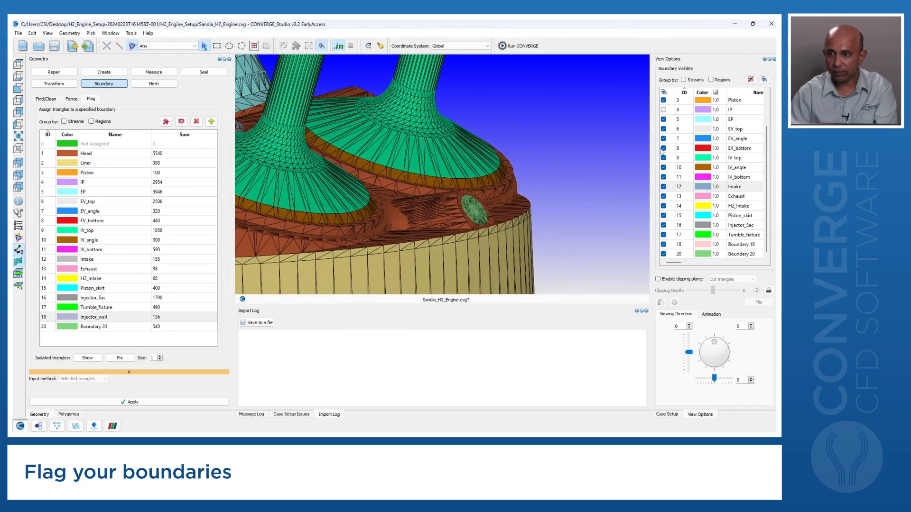
scroll(675, 136, up, 1)
click(664, 111)
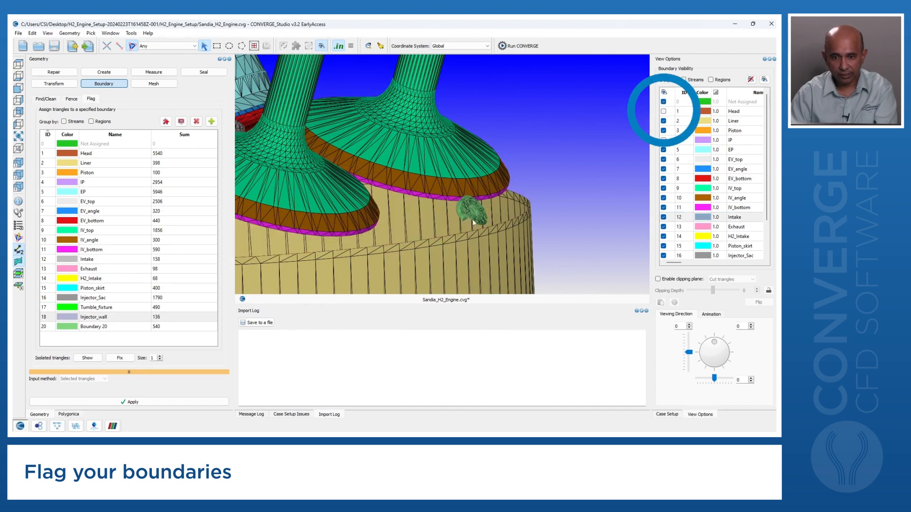
drag(472, 219, 465, 249)
scroll(506, 230, up, 4)
middle_drag(515, 226, 394, 169)
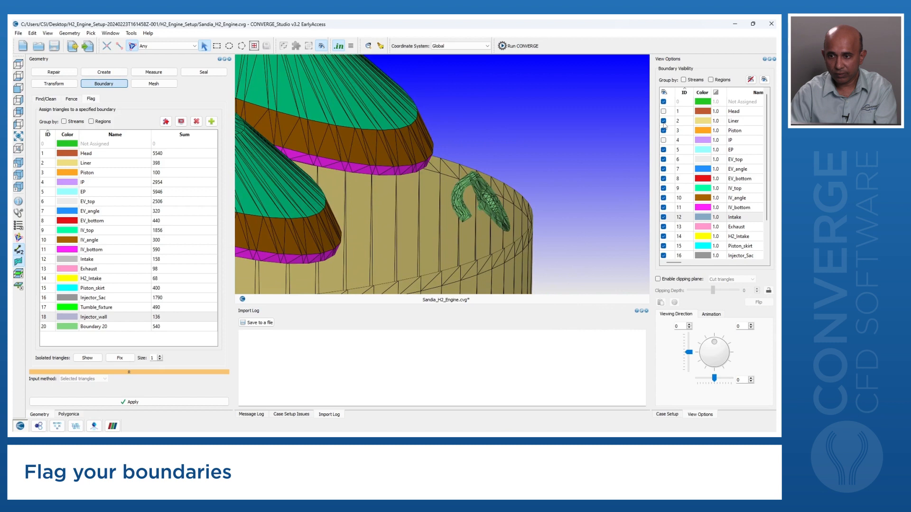
- Toggle the visibility of Boundary 20 off and on to identify which surfaces it covers
scroll(681, 227, down, 1)
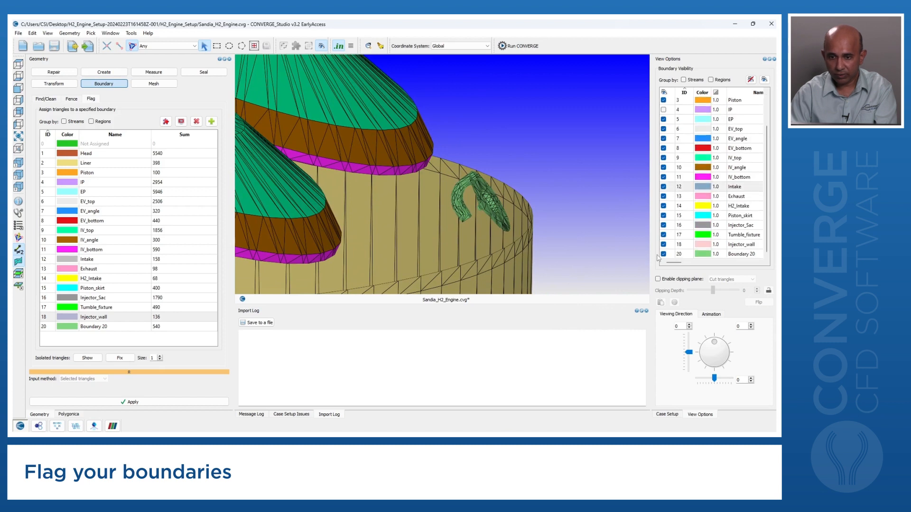
click(664, 255)
click(664, 255)
click(664, 254)
click(663, 255)
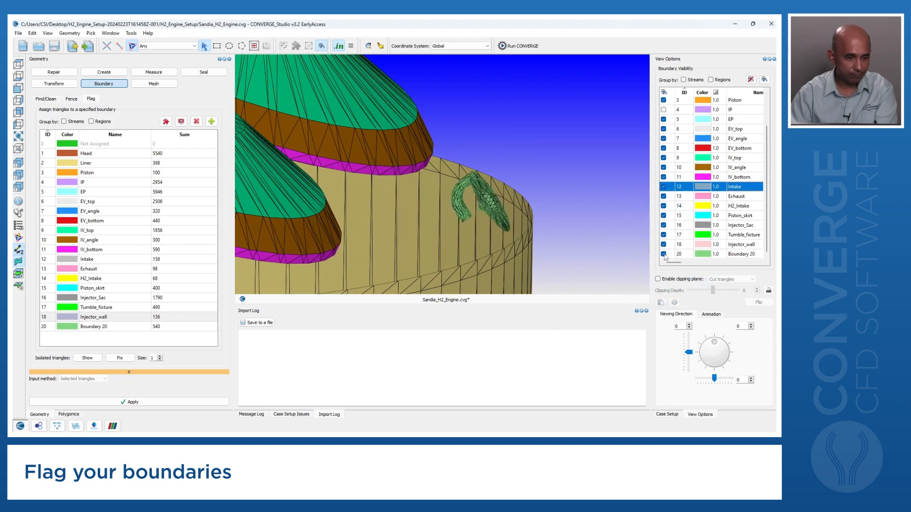
- Rename Boundary 20 as Spark_plug in the boundary flagging list
double_click(117, 327)
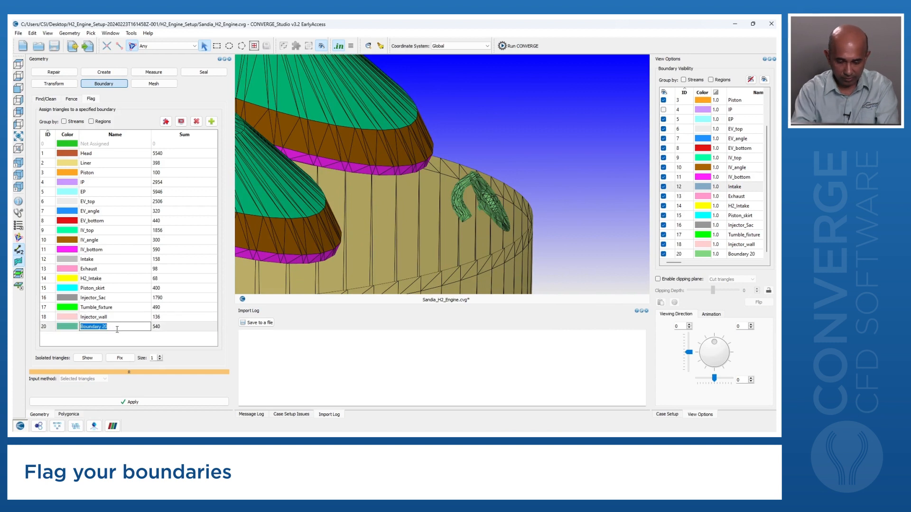
text(Spar)
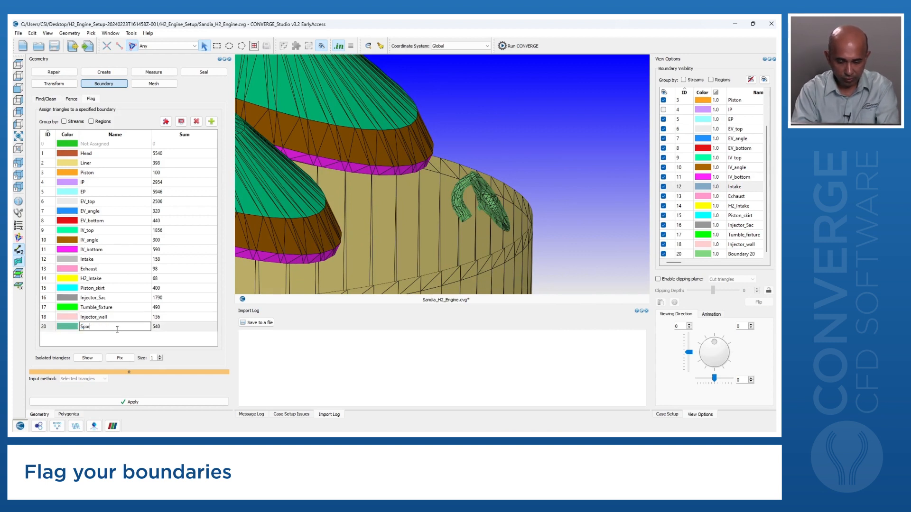
text(k_plug)
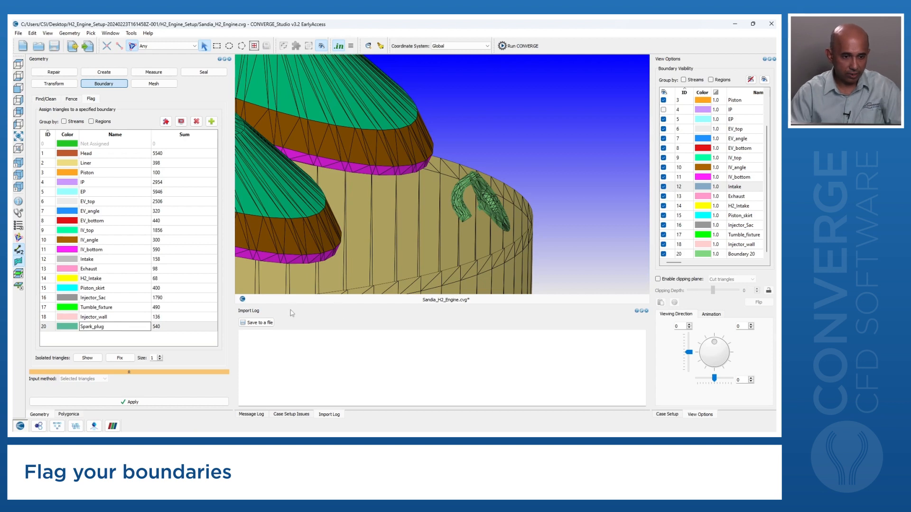
key(Return)
- Examine the valves, injector and spark plug above the cylinder with the head and intake ports hidden
right_click(616, 101)
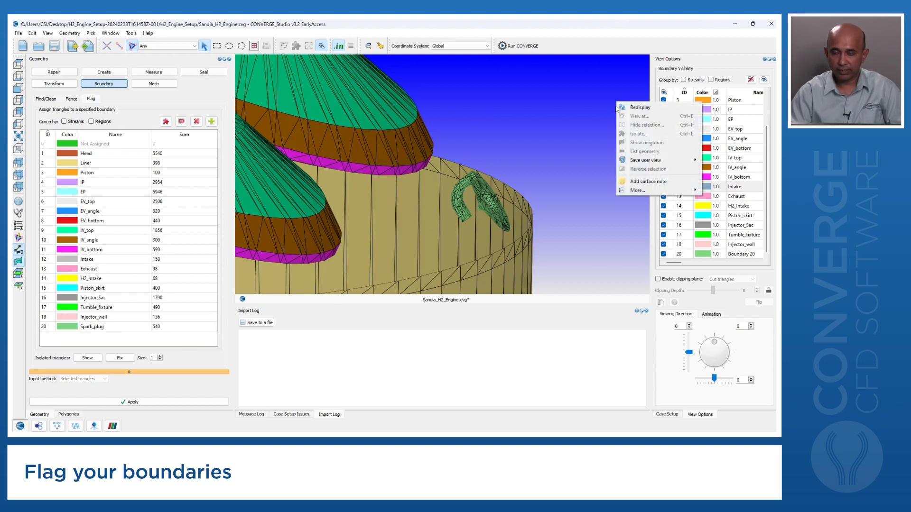
click(588, 115)
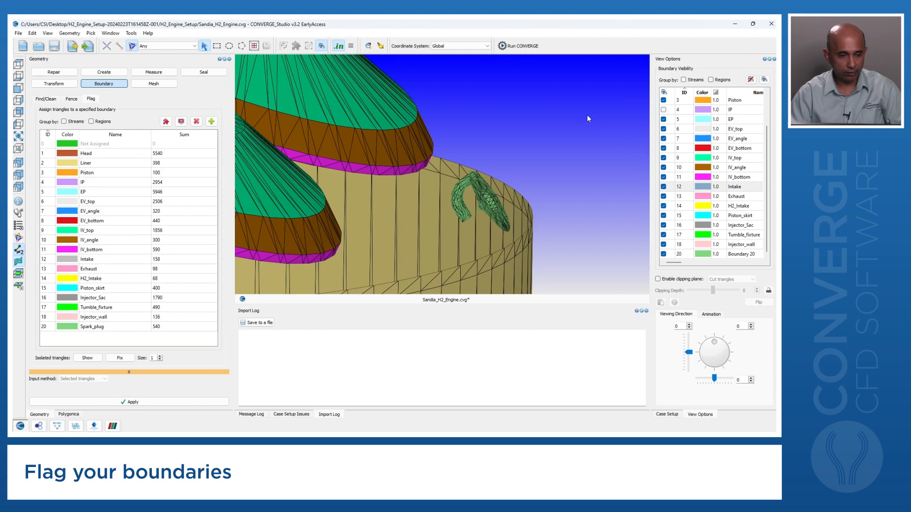
middle_drag(543, 145, 365, 207)
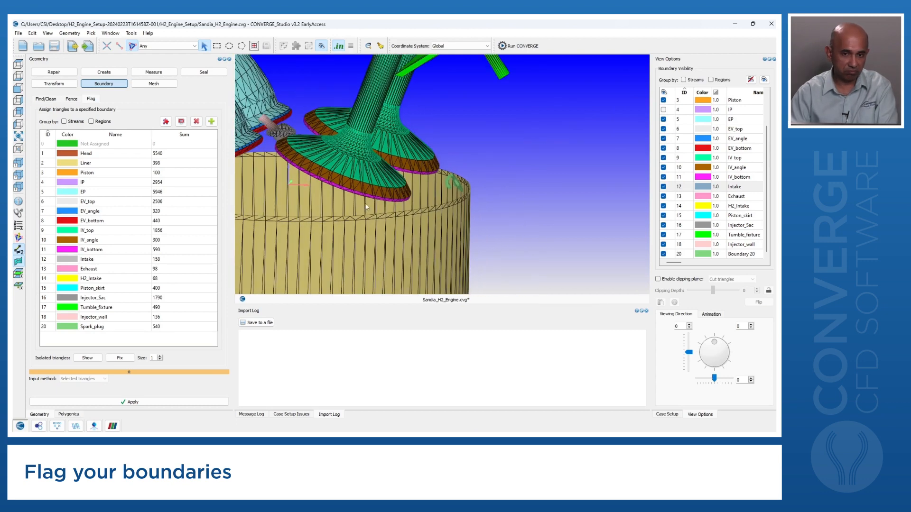
middle_drag(529, 148, 633, 191)
scroll(550, 203, down, 2)
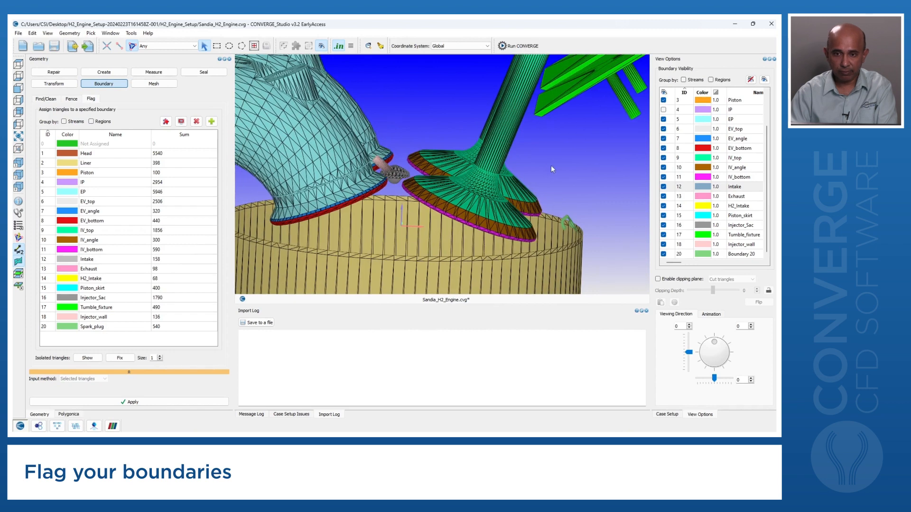
scroll(551, 165, down, 3)
scroll(490, 135, up, 4)
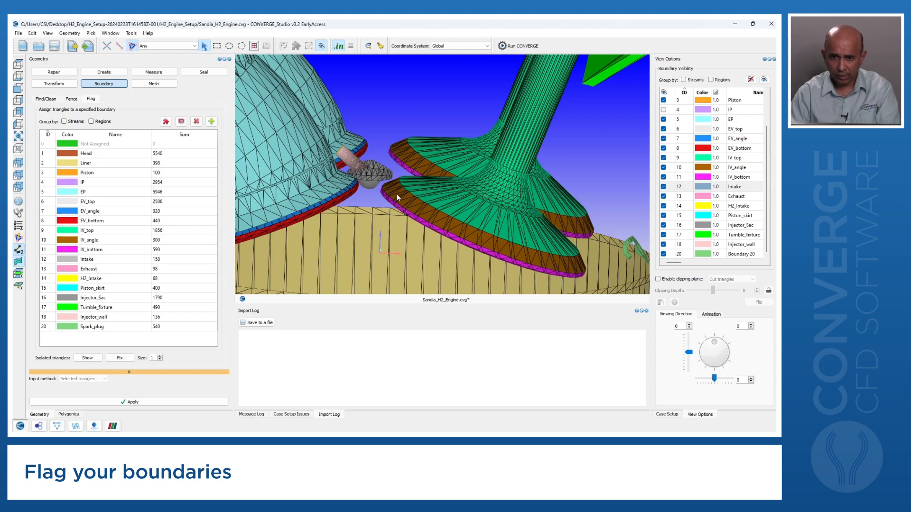
scroll(440, 157, down, 5)
scroll(440, 157, down, 3)
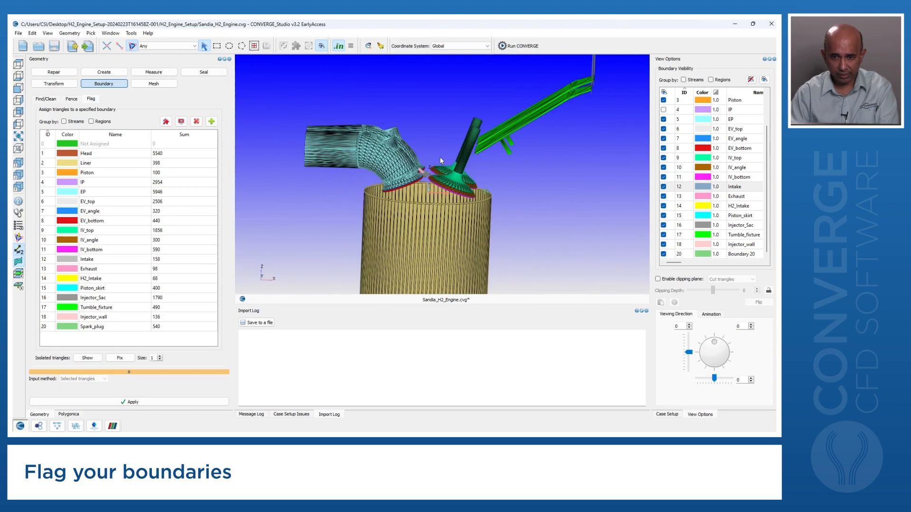
- Redisplay all hidden boundaries and view the complete engine geometry
right_click(540, 188)
click(557, 189)
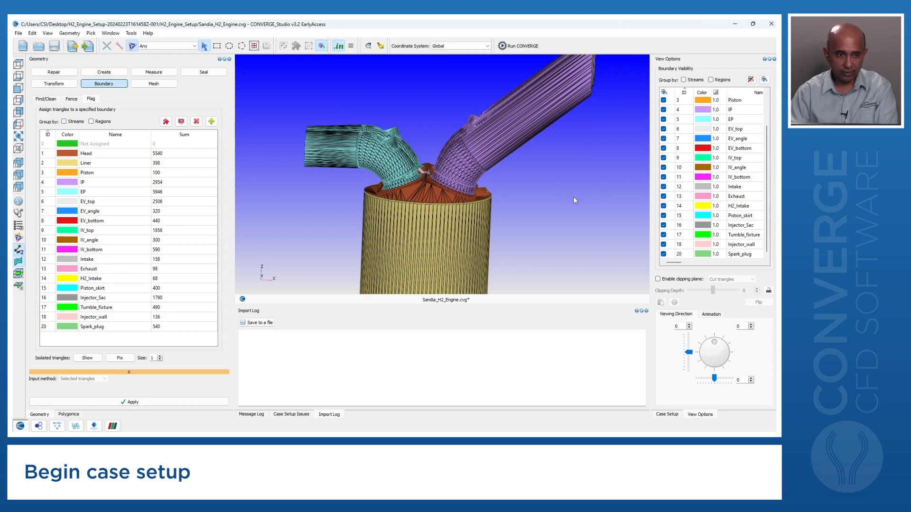
scroll(568, 198, down, 4)
drag(468, 213, 493, 222)
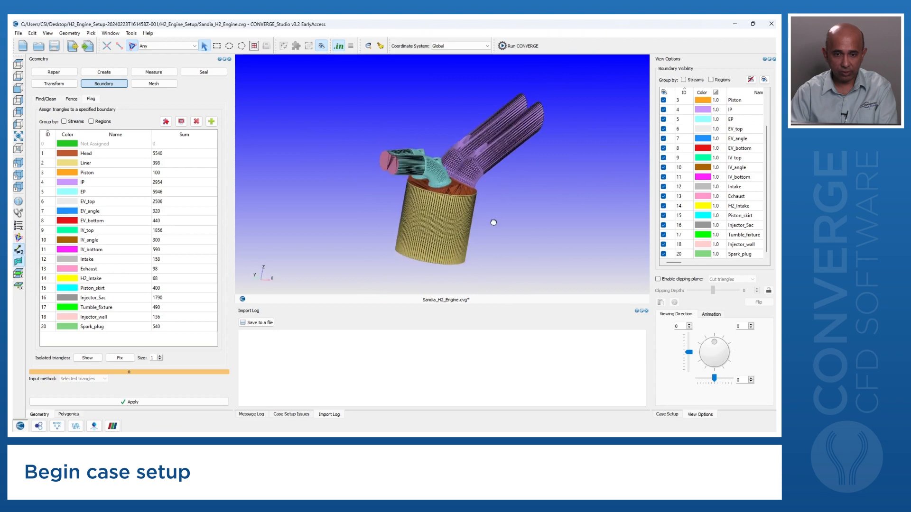
drag(500, 203, 455, 214)
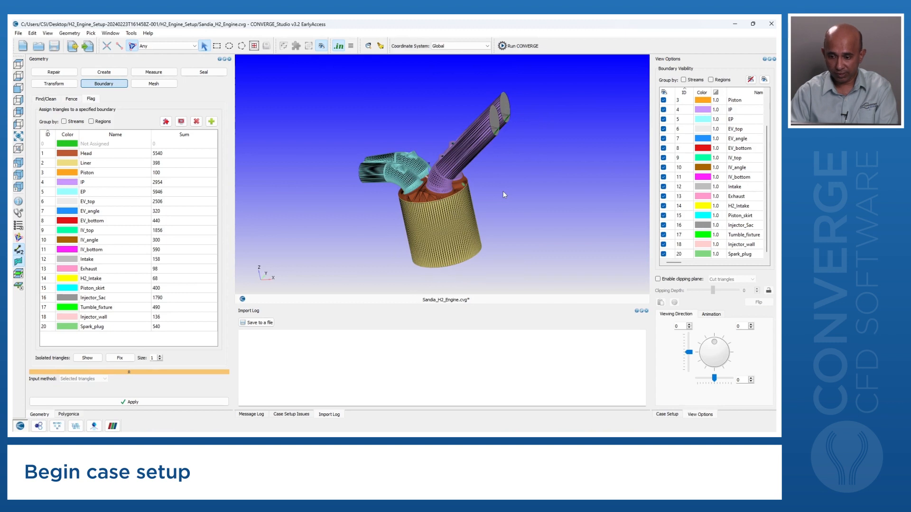
- Begin a new case setup and apply Crank angle-based IC engine as the application type
click(667, 414)
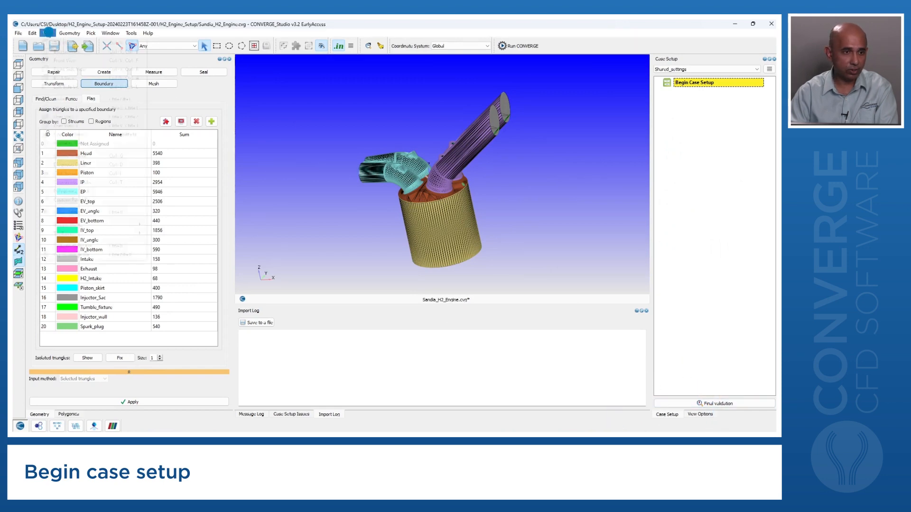
click(47, 33)
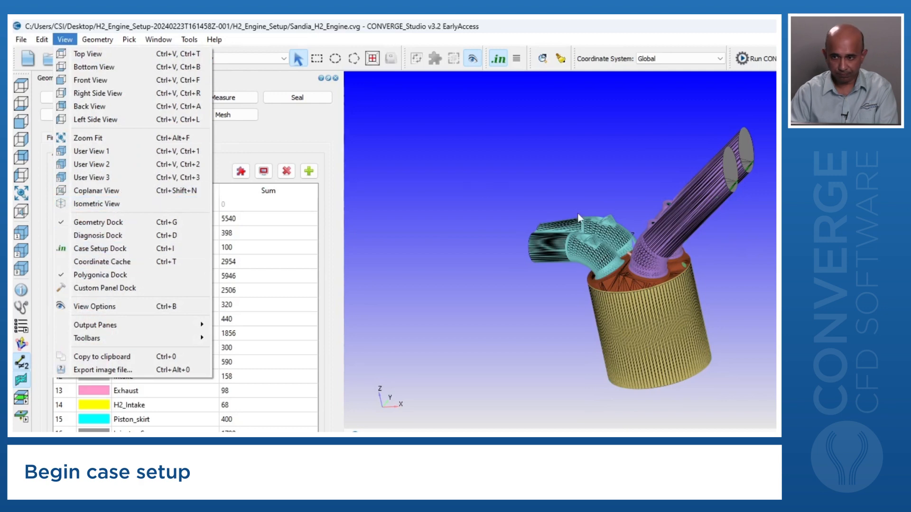
click(478, 177)
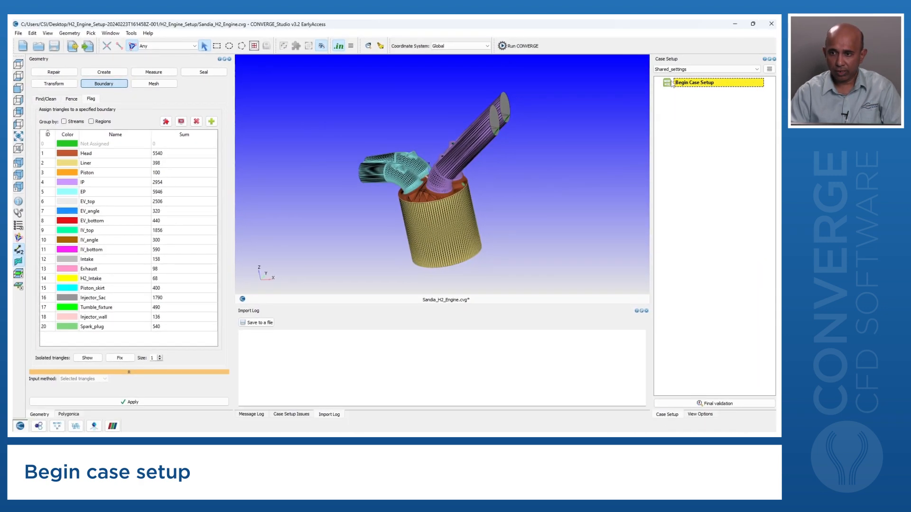
double_click(670, 85)
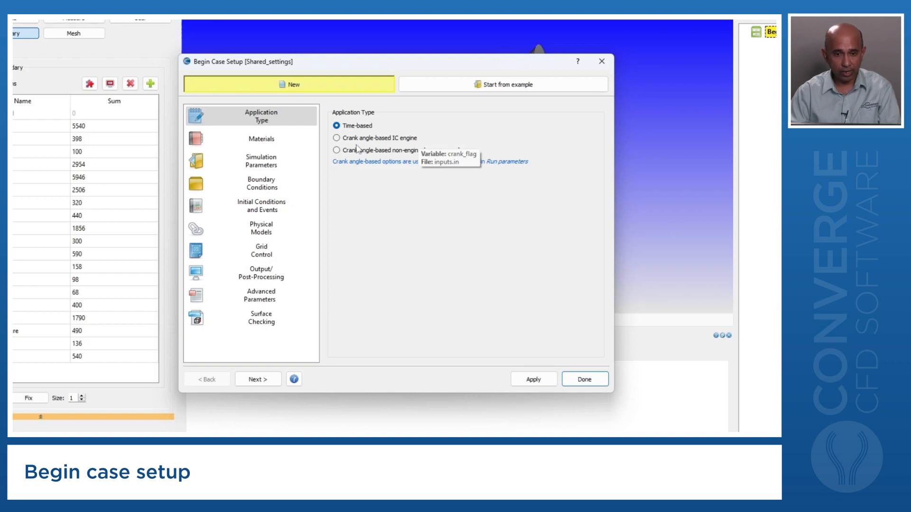
click(338, 139)
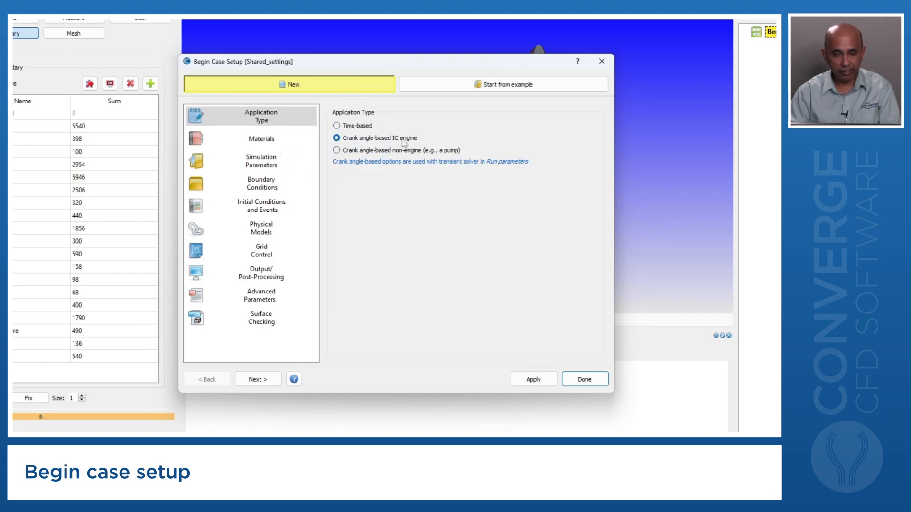
click(535, 382)
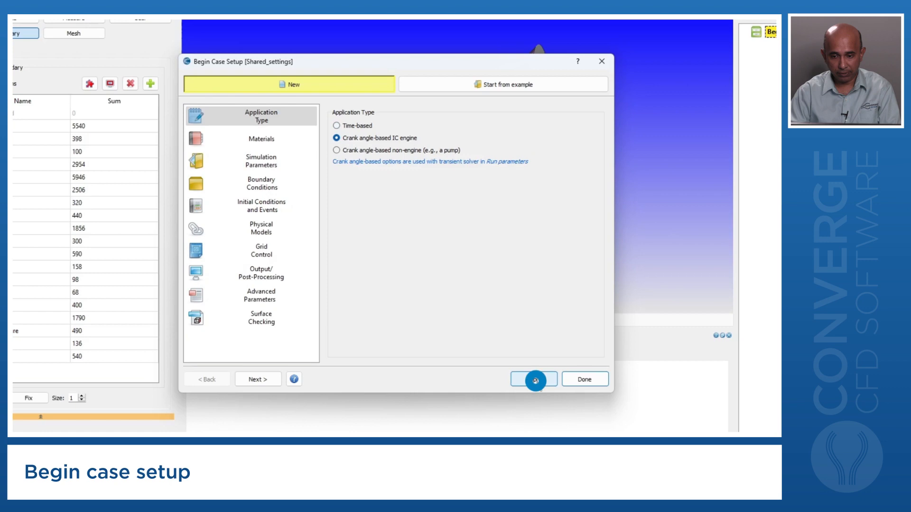
click(576, 381)
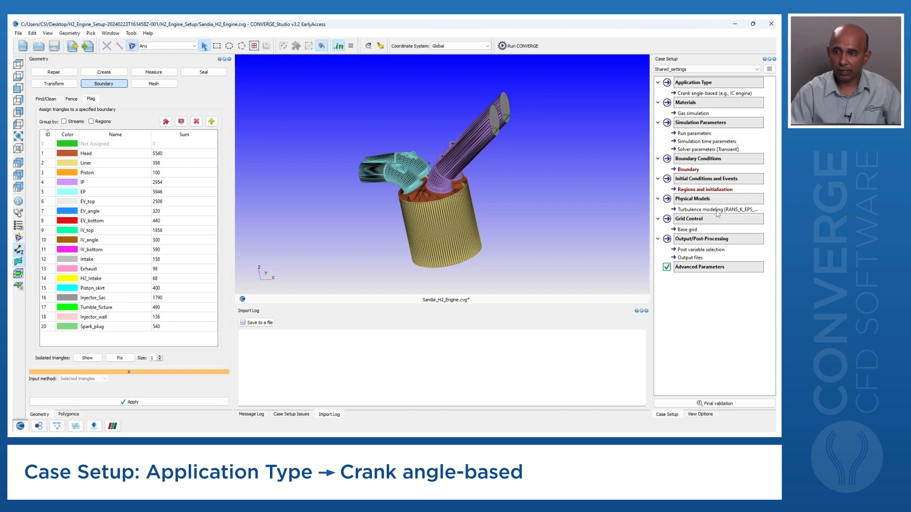
- Set the cylinder bore to 0.092 in the crank angle-based engine's physical parameters
double_click(709, 93)
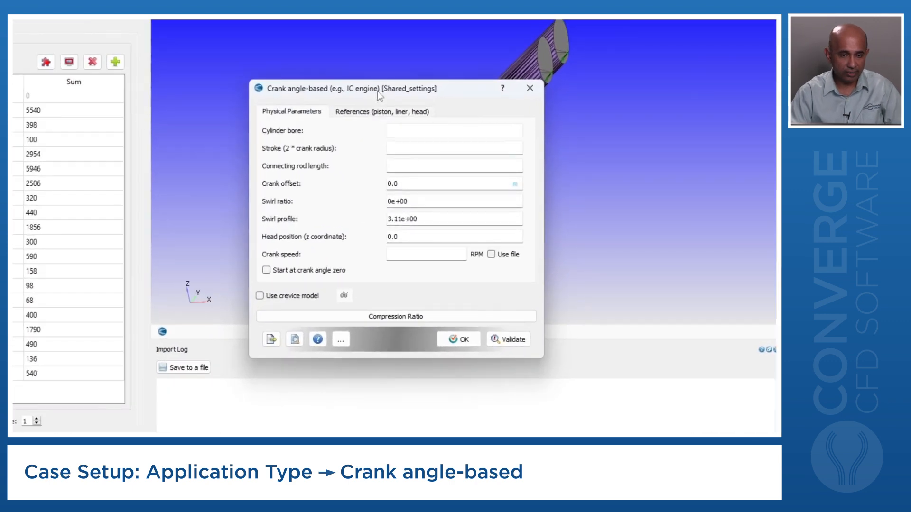
click(430, 129)
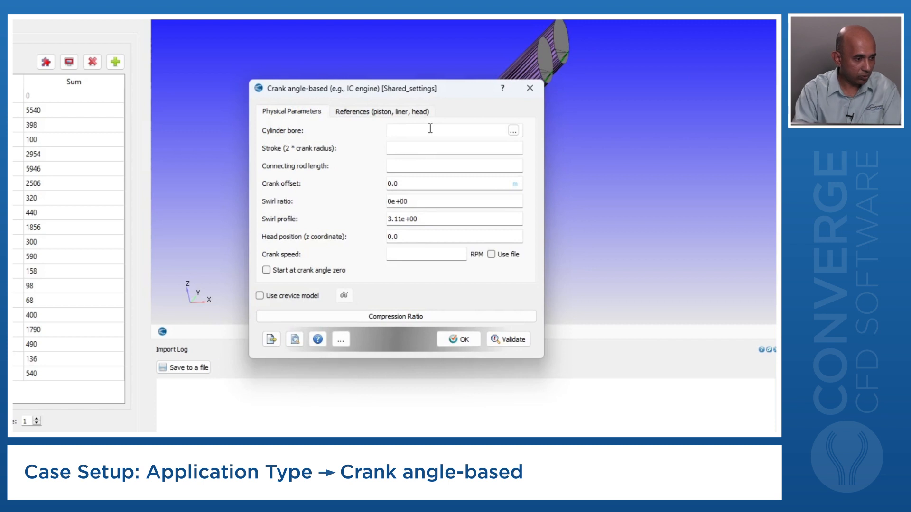
text(0.092)
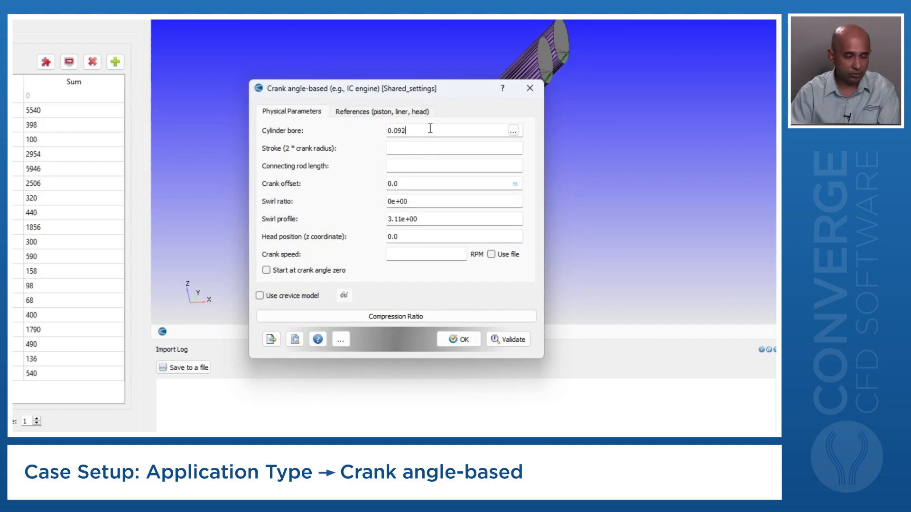
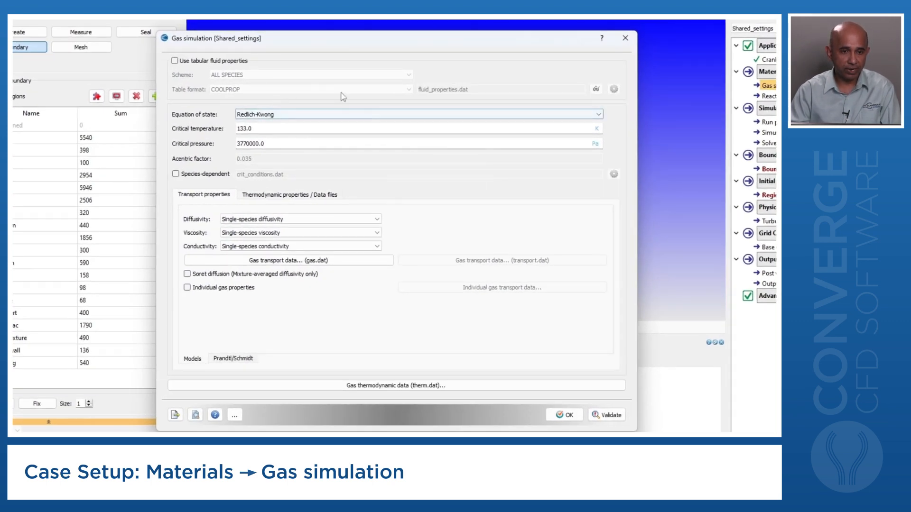
- Choose Redlich-Kwong as the equation of state for the gas simulation
click(308, 113)
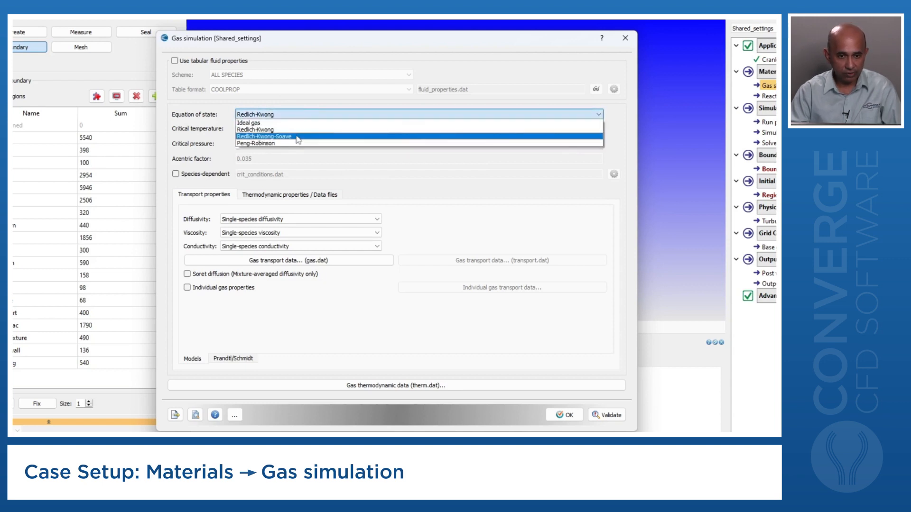
click(300, 130)
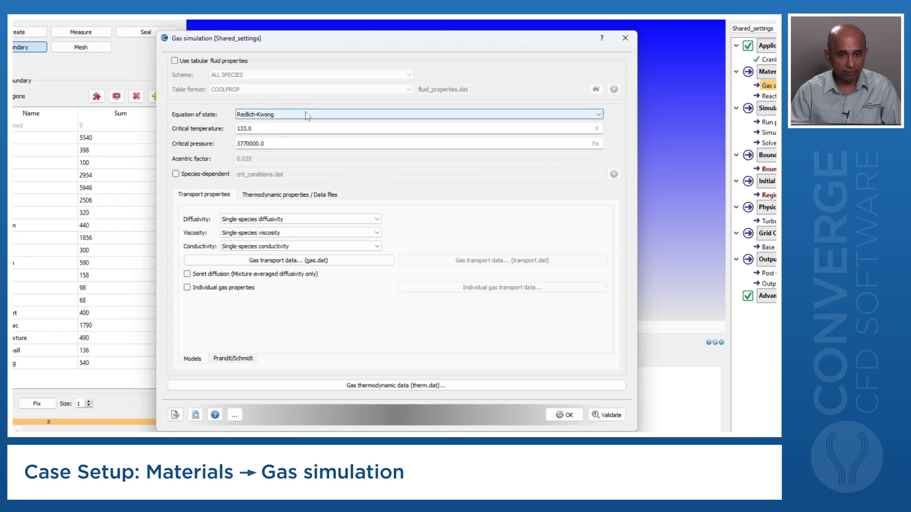
mouse_move(305, 117)
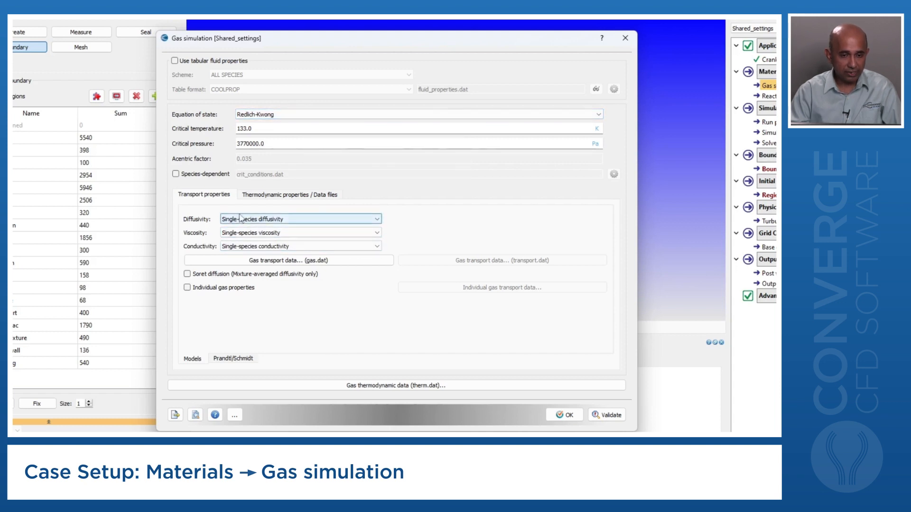
- Set the gas transport models for diffusivity, viscosity and conductivity to mixture-averaged
mouse_move(249, 223)
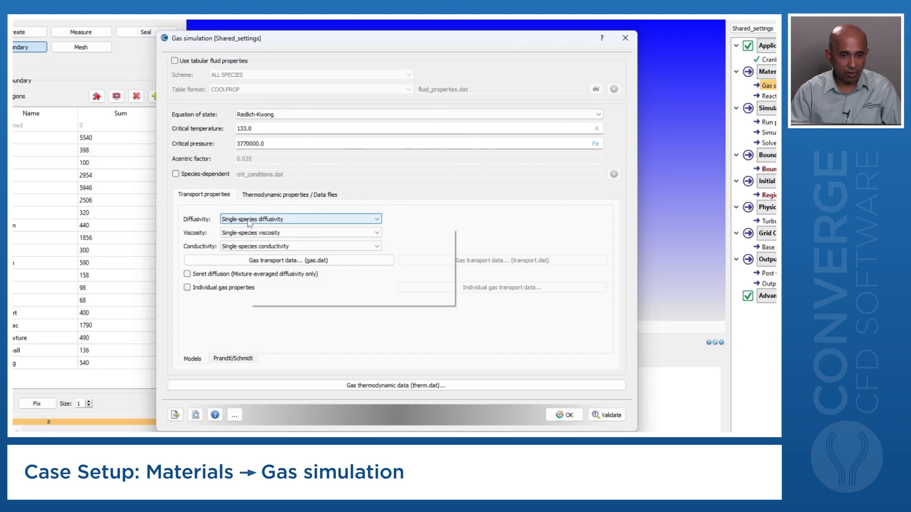
click(249, 221)
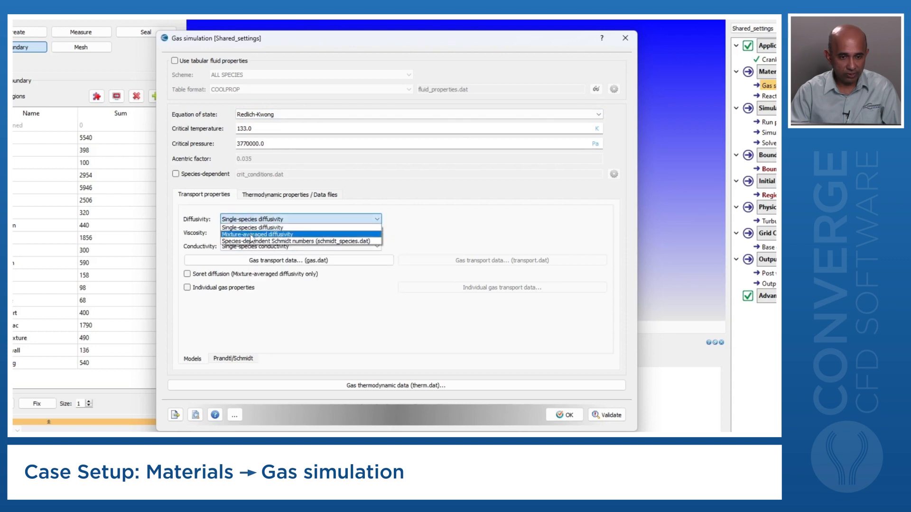
click(250, 235)
click(251, 232)
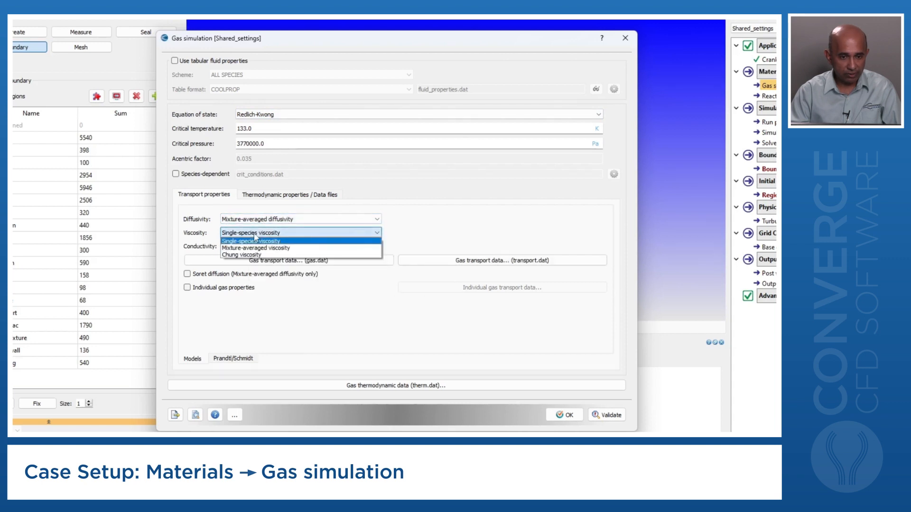
click(252, 248)
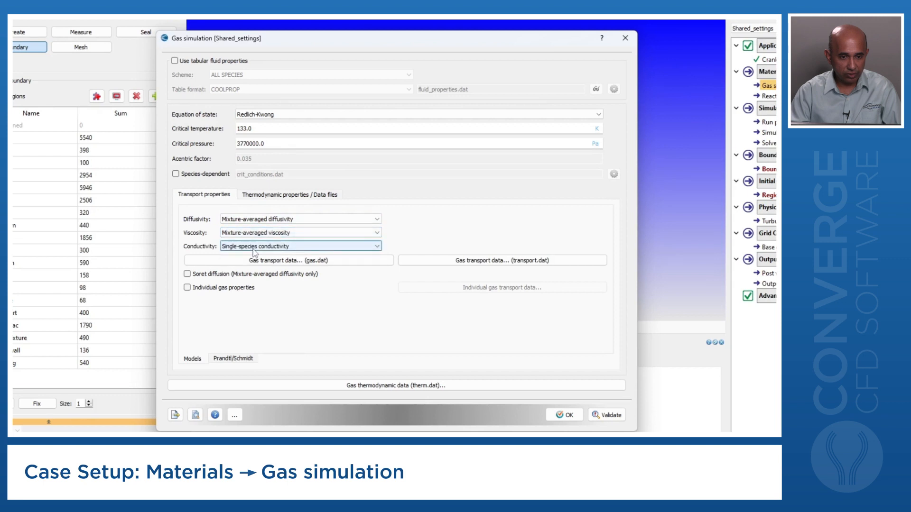
click(252, 247)
click(255, 261)
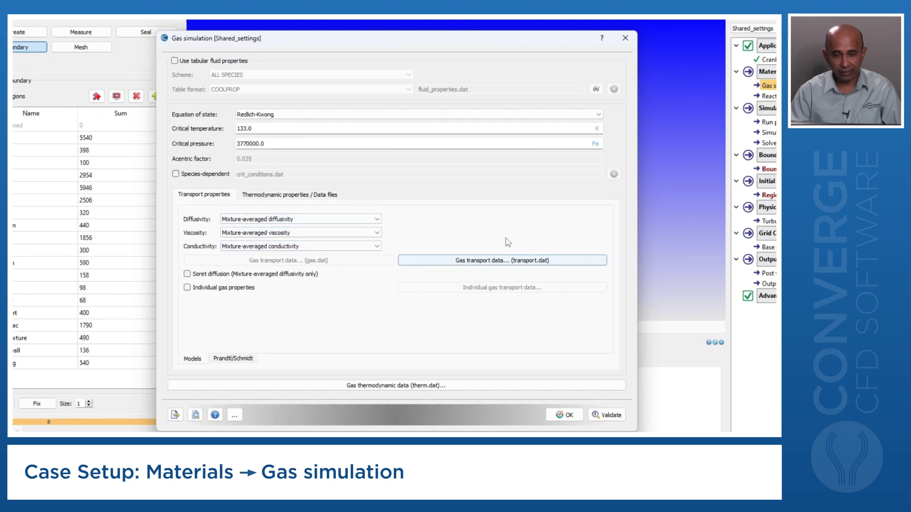
- Try to import transport.dat from the H2_Engine_Setup folder as the gas transport data
click(528, 262)
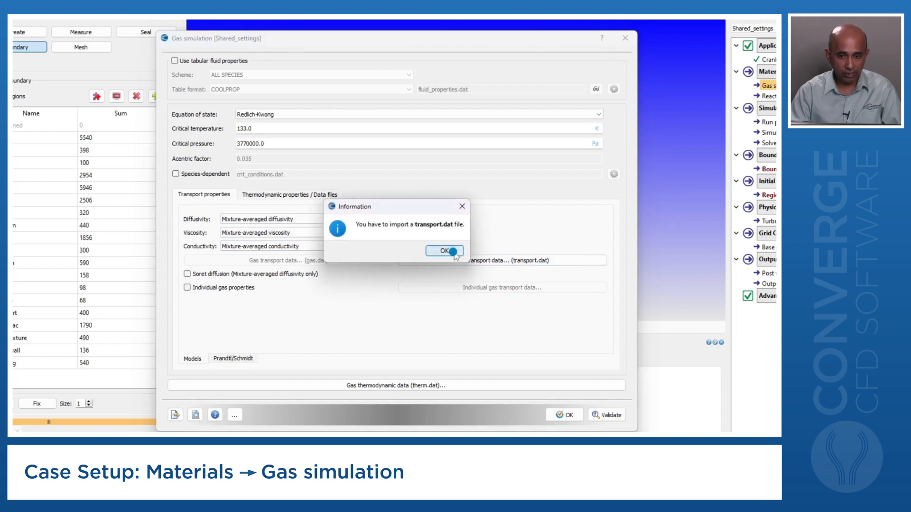
click(454, 254)
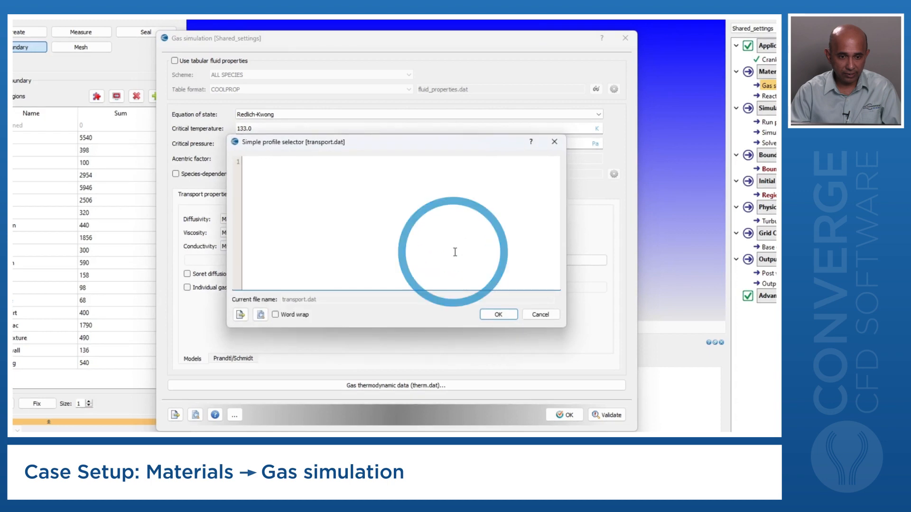
click(241, 314)
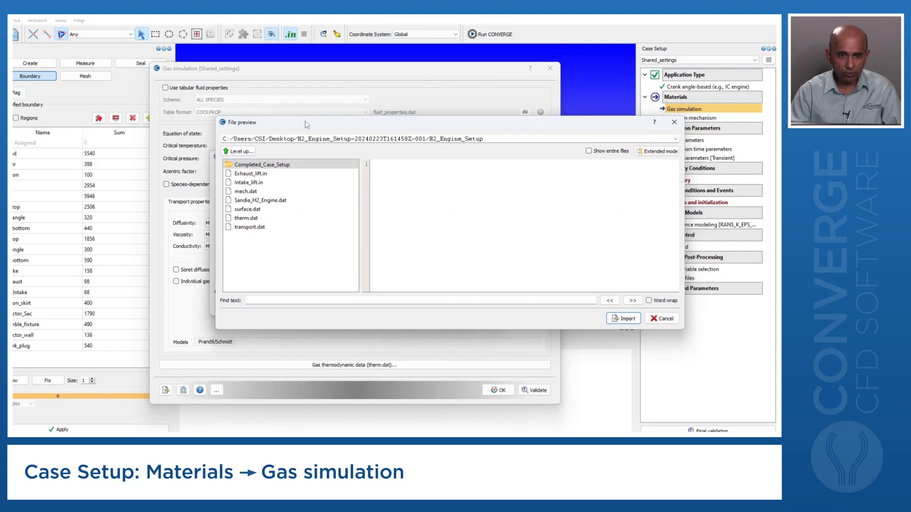
click(251, 227)
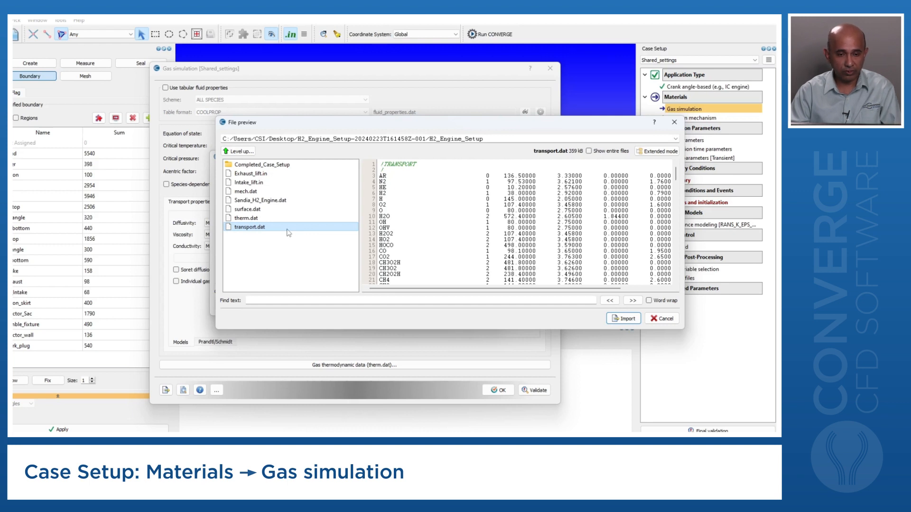
click(621, 321)
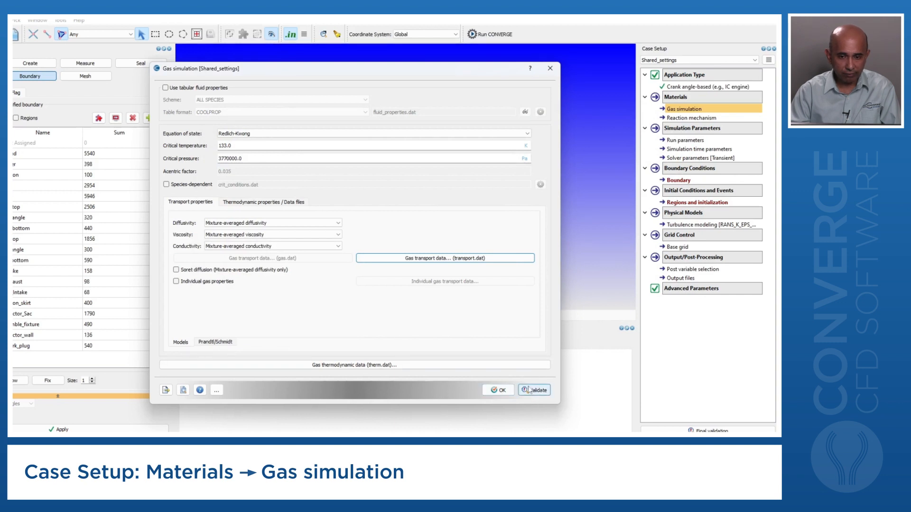
- Import therm.dat from the H2_Engine_Setup folder as the gas thermodynamic data, validate it and accept it
click(243, 204)
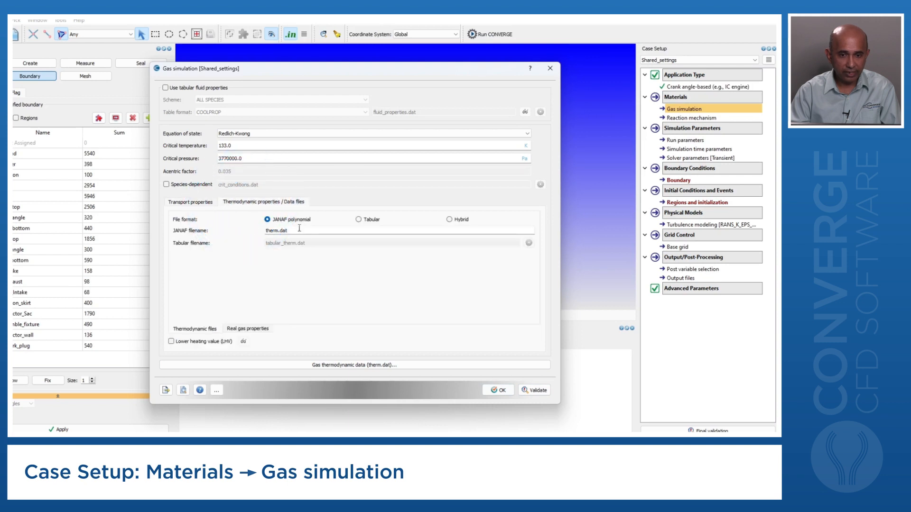
mouse_move(310, 230)
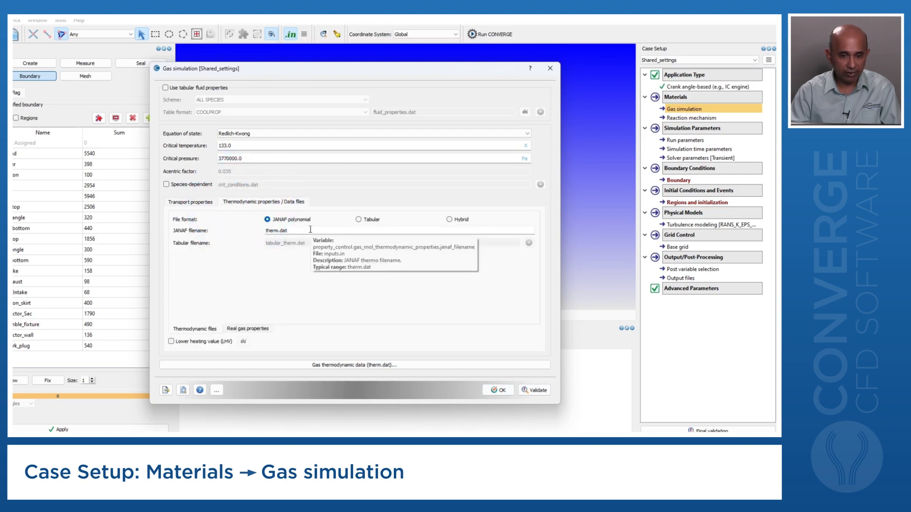
click(335, 366)
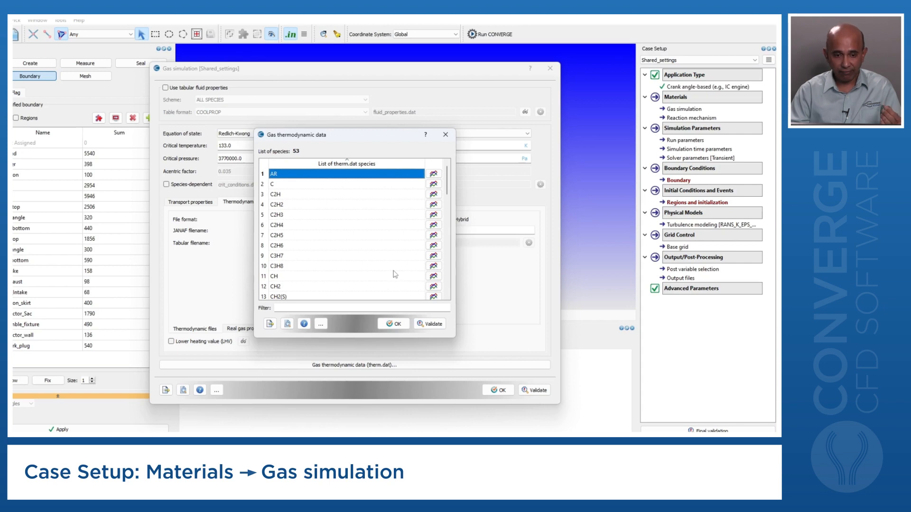
click(269, 324)
click(246, 218)
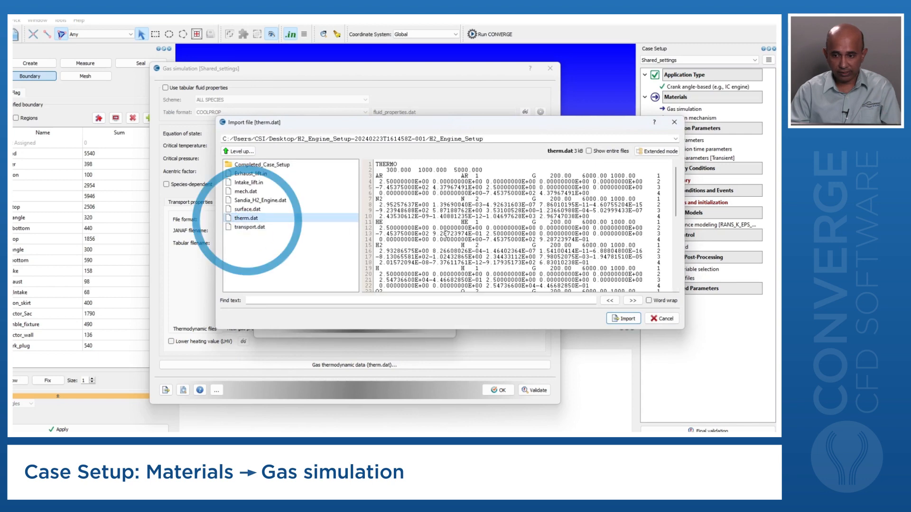
click(621, 320)
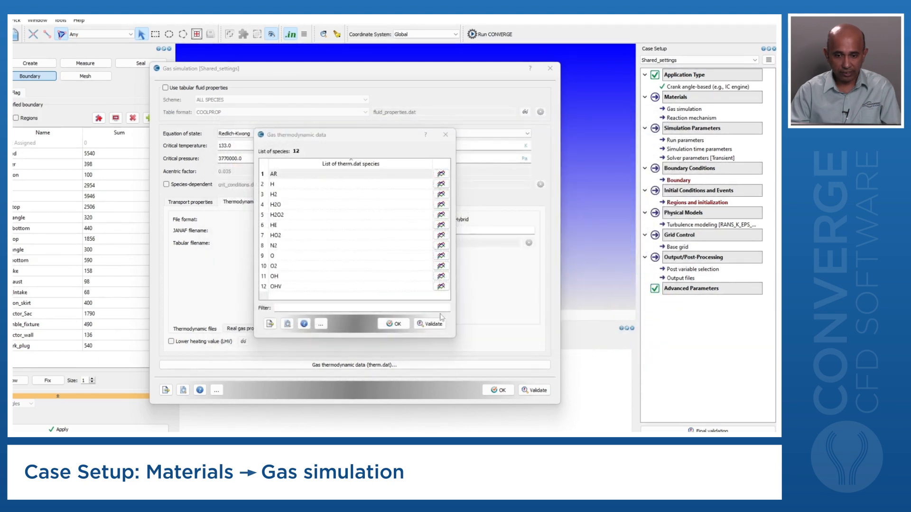
click(429, 324)
click(395, 324)
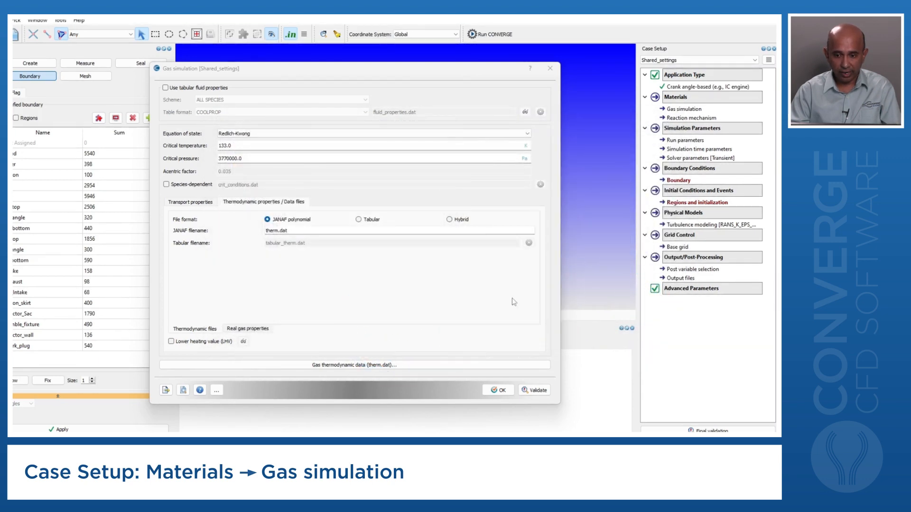
- Validate and accept the gas simulation settings, and open the affected setting from the case setup issues
click(536, 390)
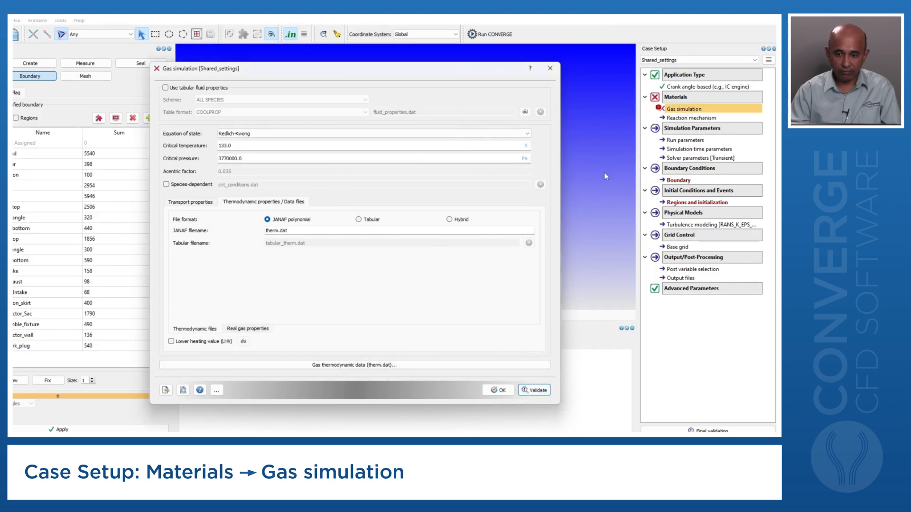
click(498, 390)
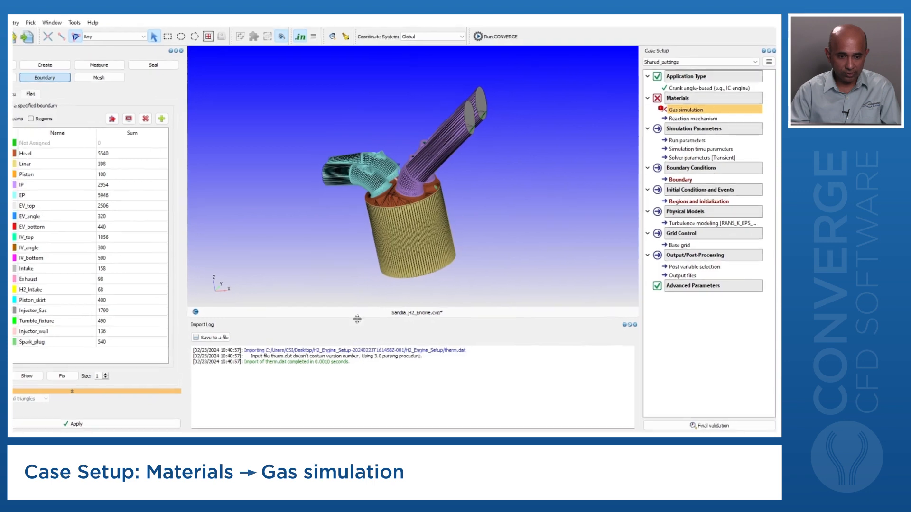
click(300, 415)
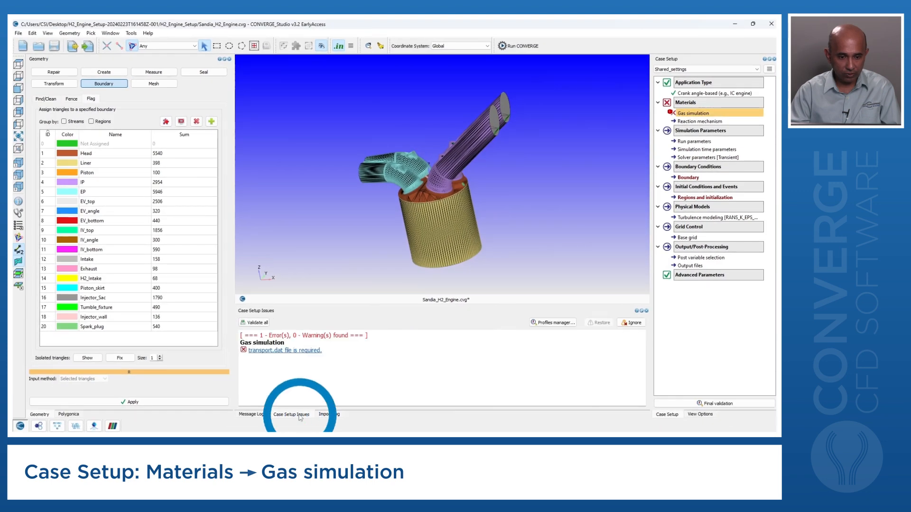
click(296, 351)
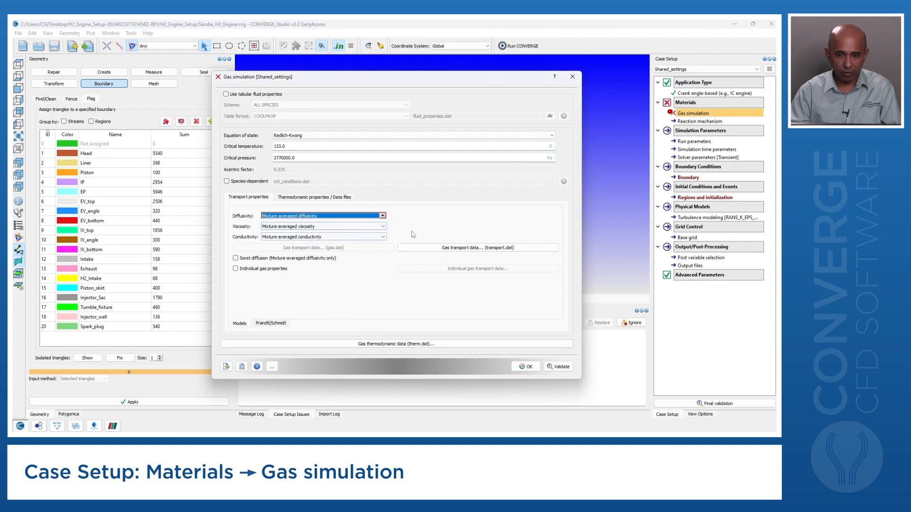
- Import transport.dat as the gas transport data and accept it, completing and validating the gas simulation settings
click(429, 248)
click(434, 243)
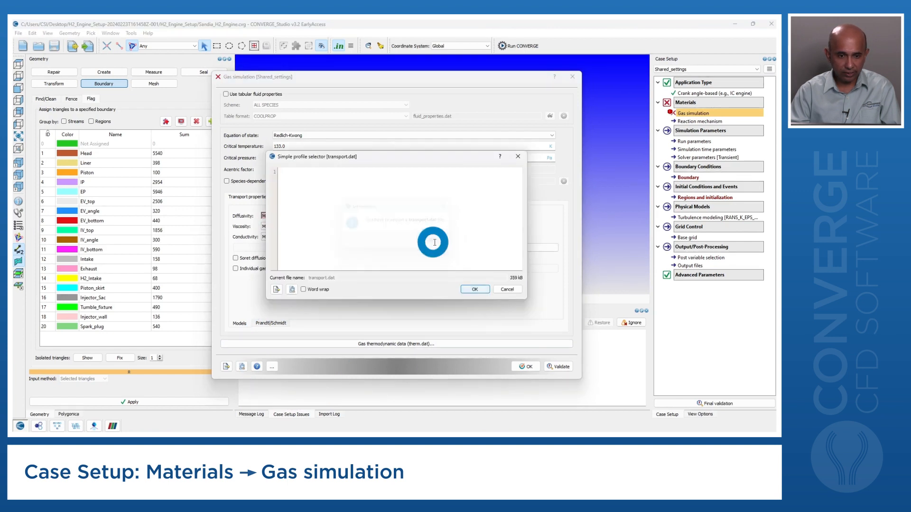
click(276, 290)
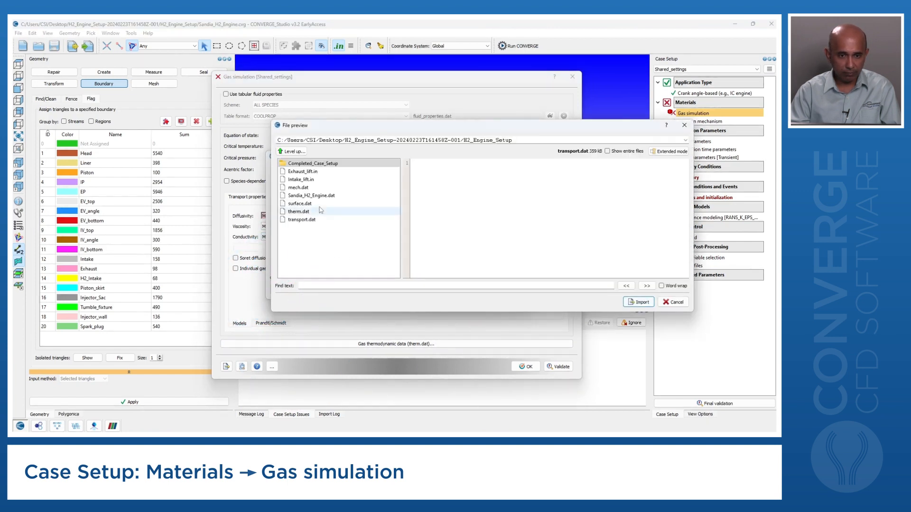
click(294, 220)
click(622, 301)
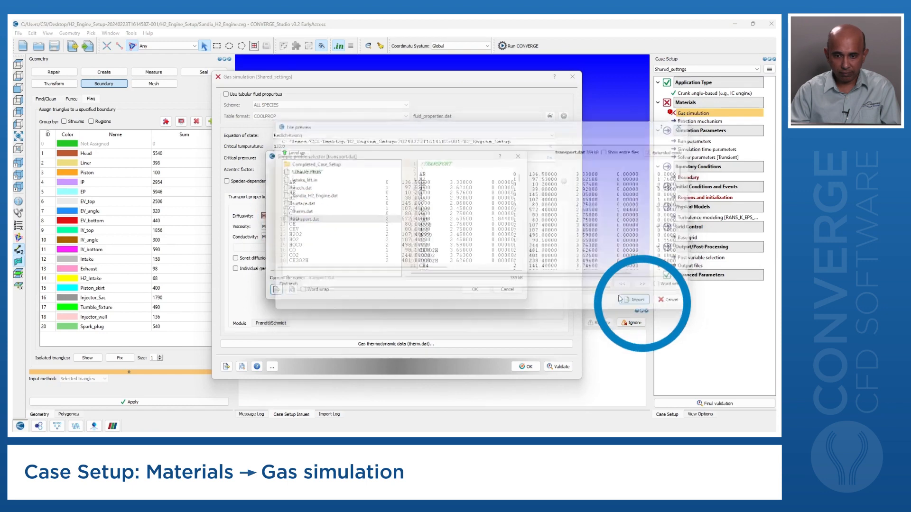
click(476, 288)
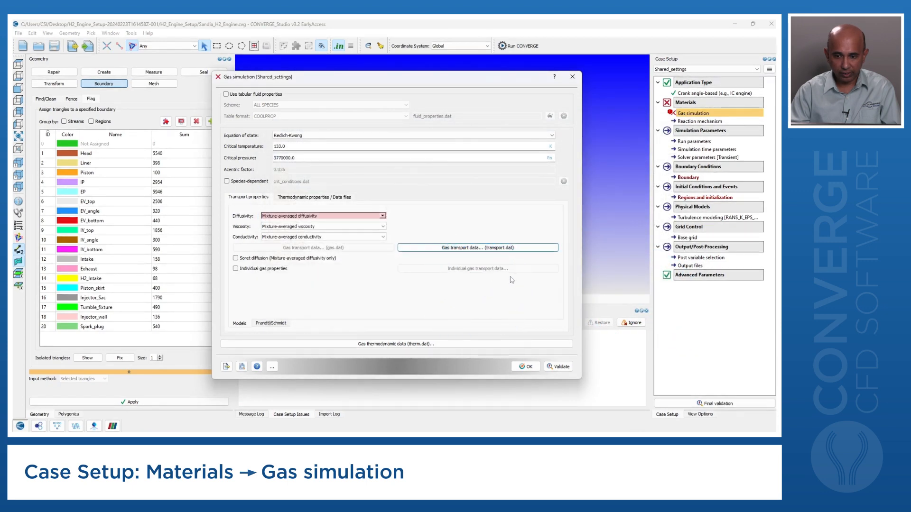
click(559, 367)
click(526, 366)
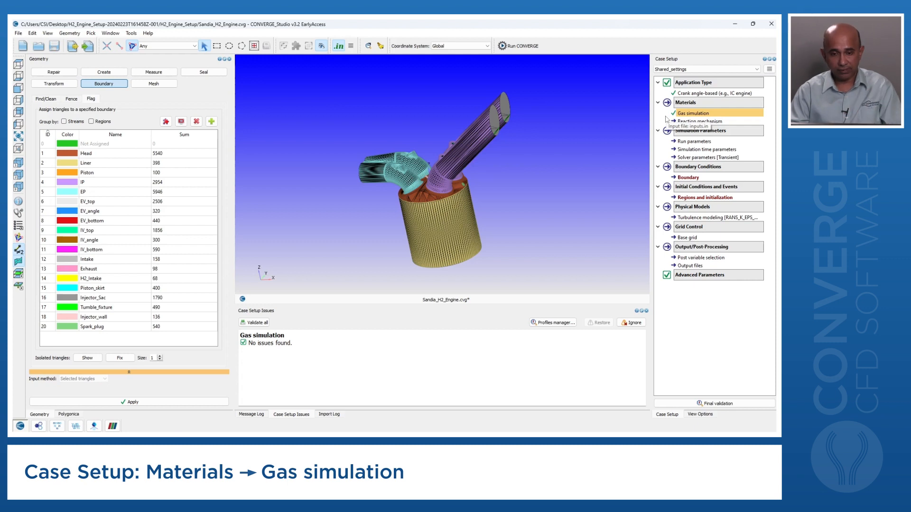
- Import mech.dat from the H2_Engine_Setup folder as the reaction mechanism and check its species properties for consistency
click(701, 122)
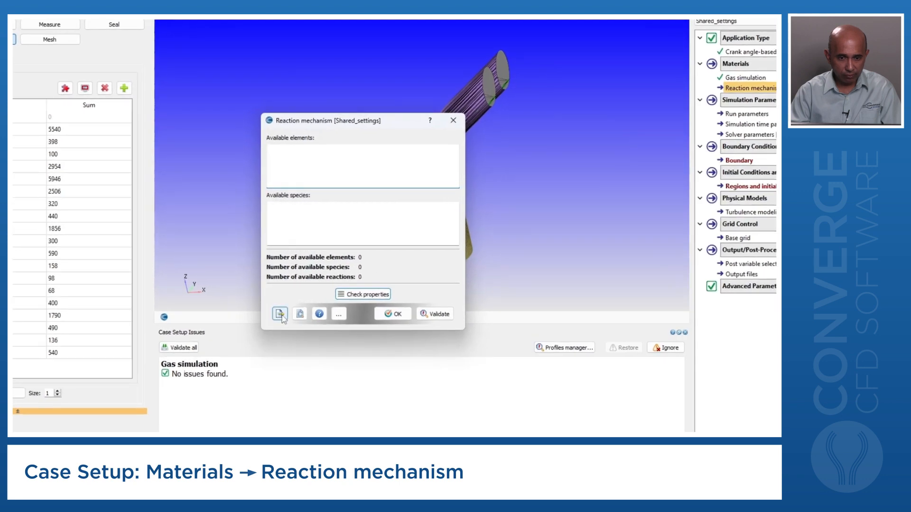
click(280, 314)
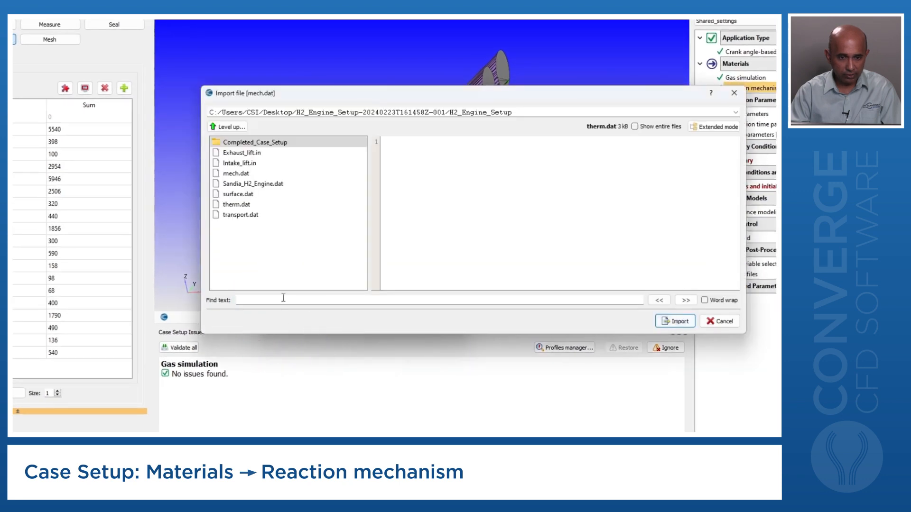
click(237, 174)
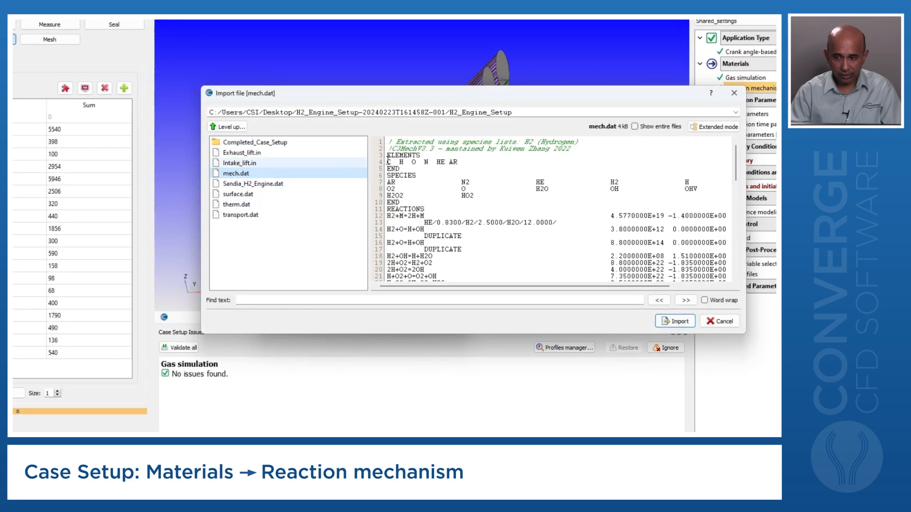
click(679, 321)
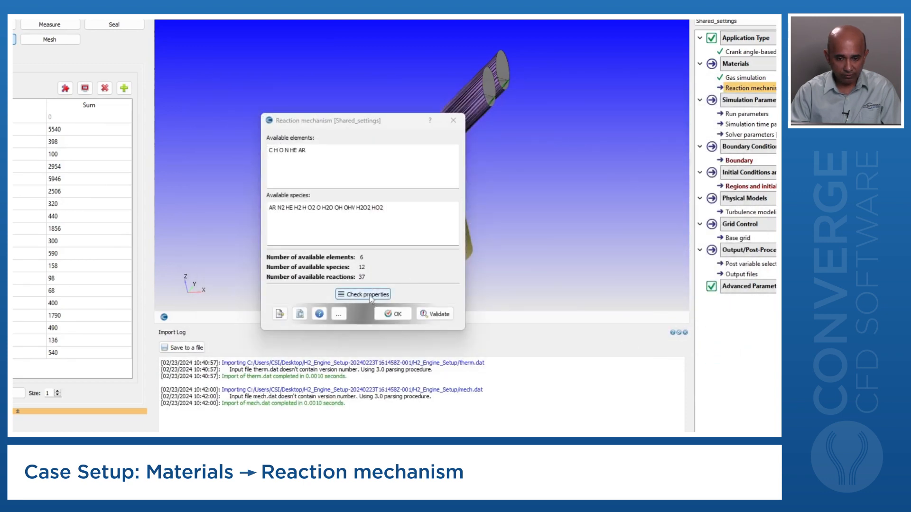
click(370, 296)
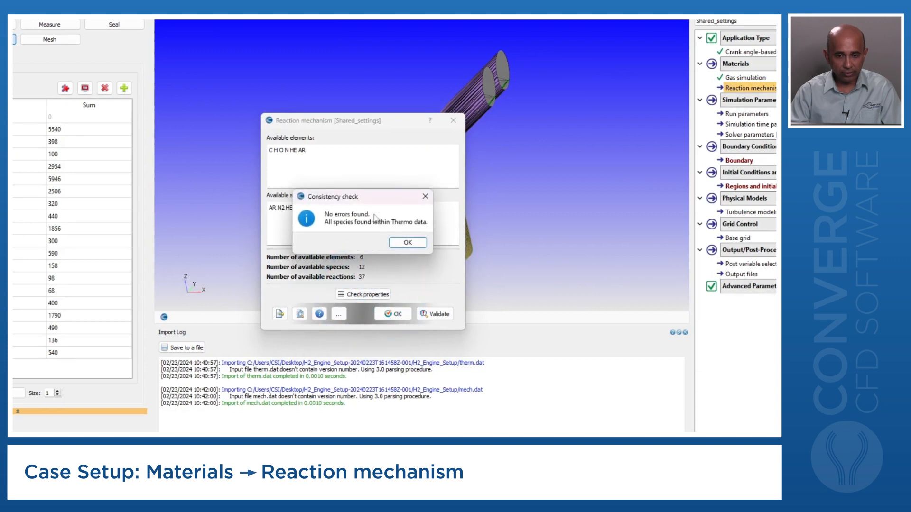
drag(367, 199, 379, 160)
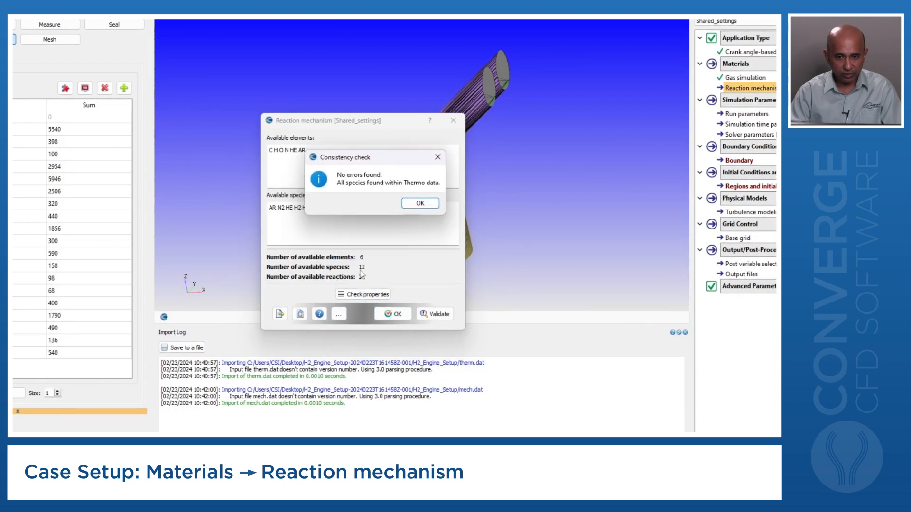
click(420, 203)
- Preview the imported mech.dat and examine its source comments, elements, species list and reactions
click(301, 314)
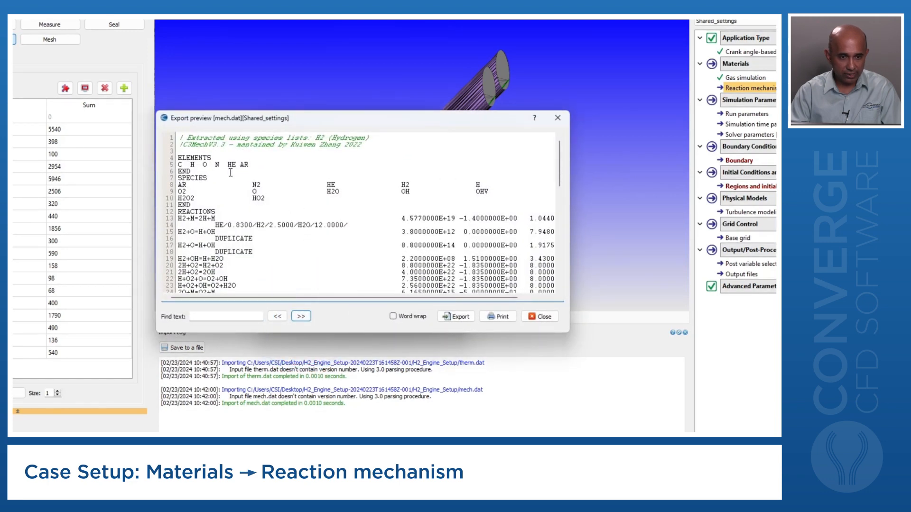
drag(179, 144, 366, 142)
click(288, 199)
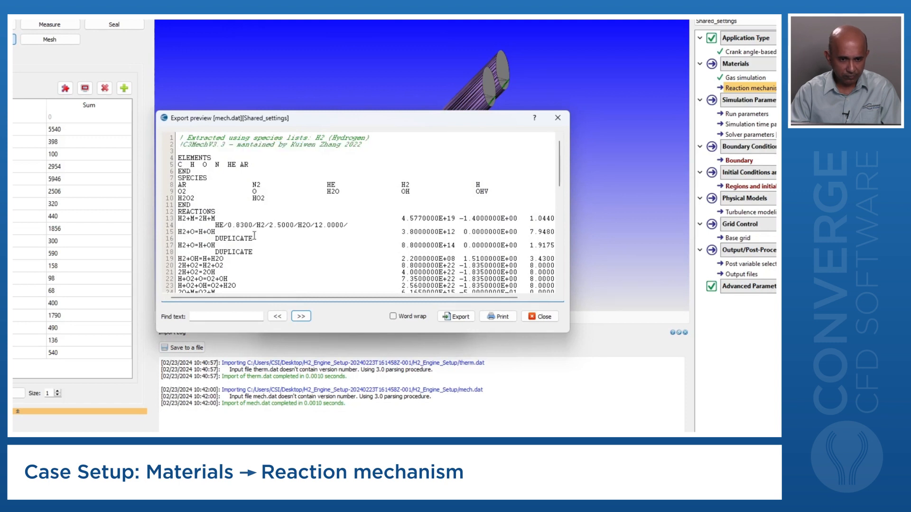
scroll(229, 255, down, 3)
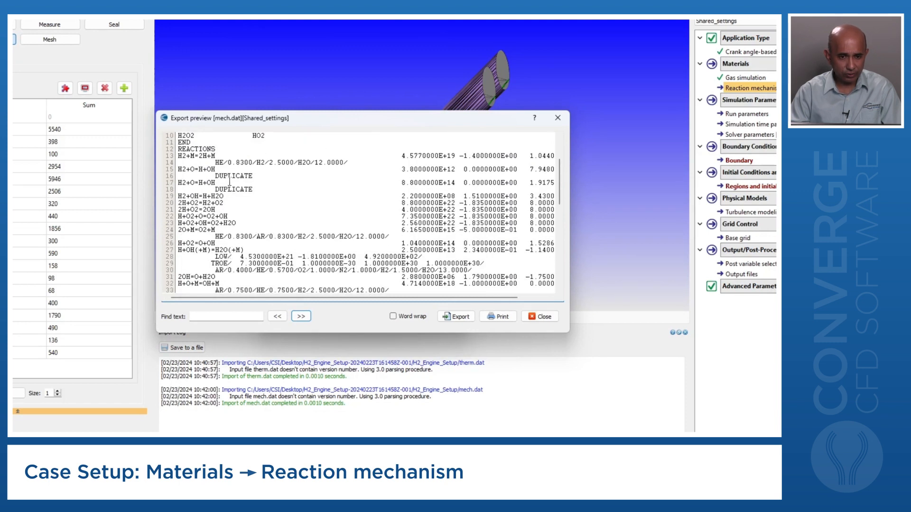
scroll(229, 181, up, 2)
drag(290, 180, 176, 159)
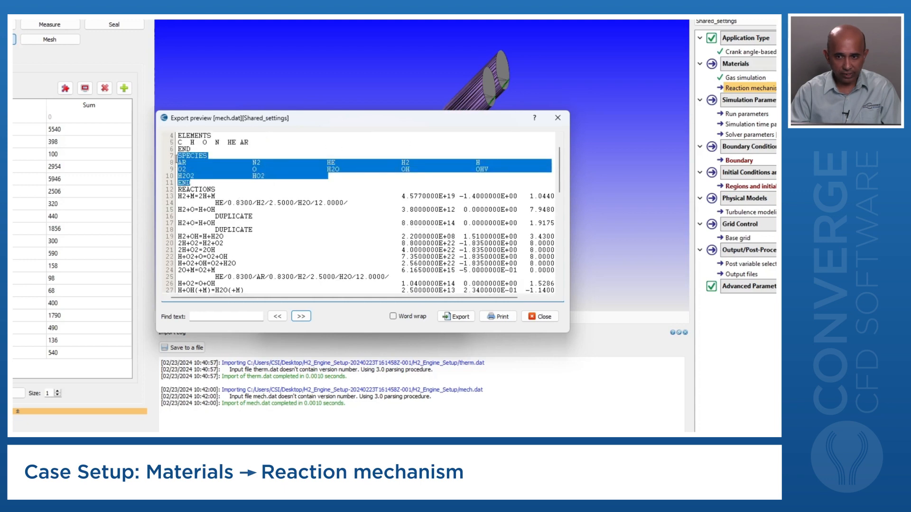
click(557, 117)
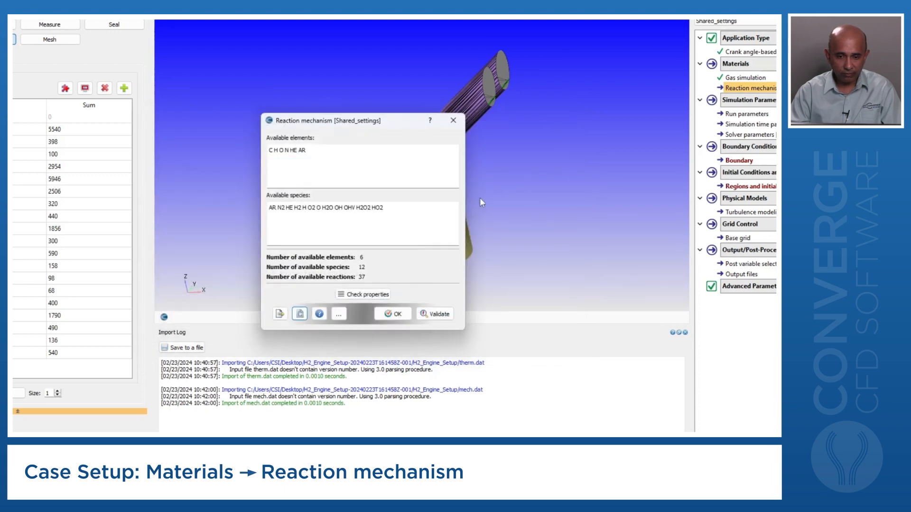
- Recheck the reaction mechanism's properties, validate the mechanism and accept it
click(359, 295)
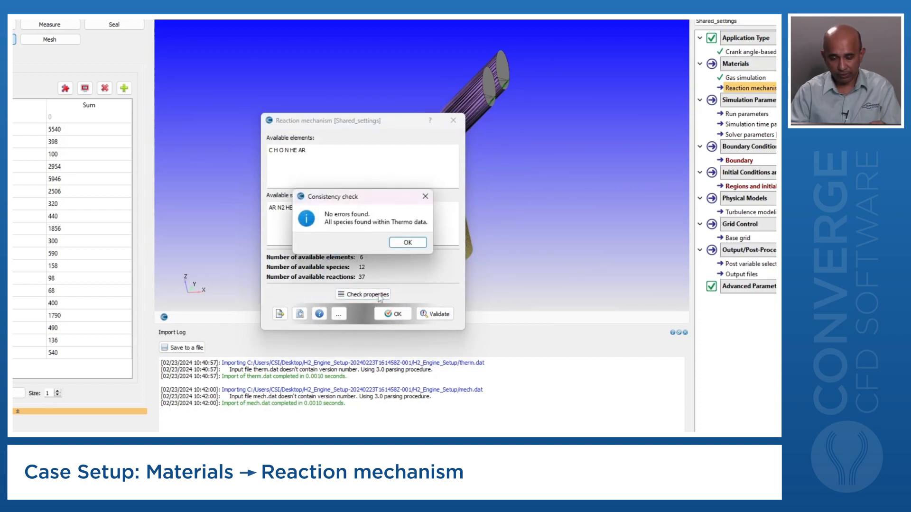
click(406, 242)
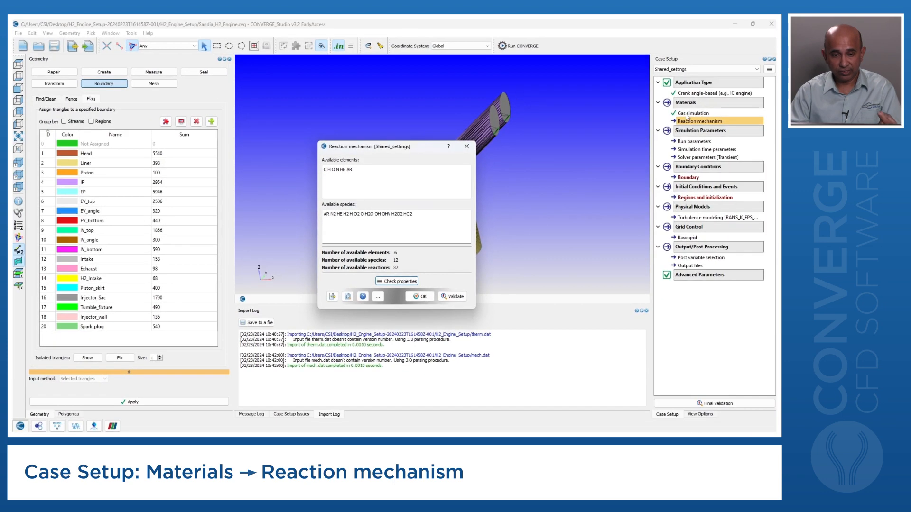
click(453, 297)
click(430, 297)
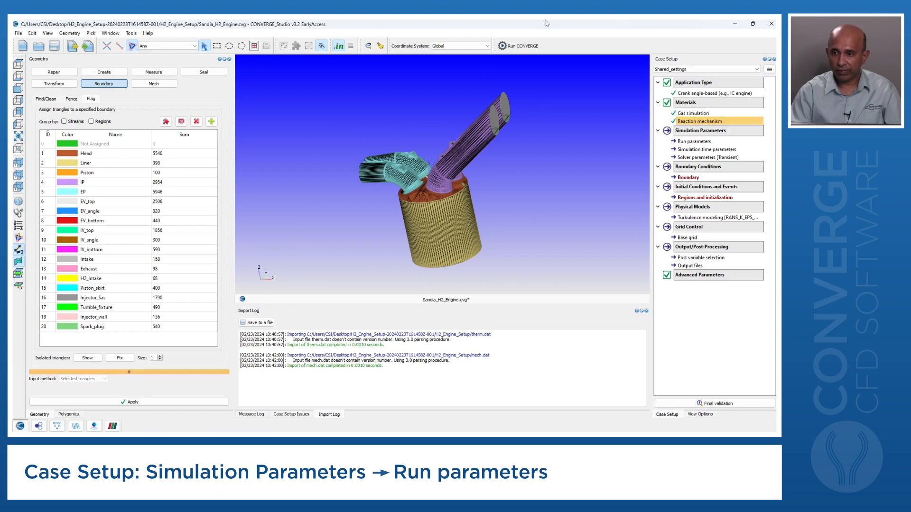
- In the run parameters, name the surface file generated from the current geometry Sandia_H2_Engine.dat
double_click(693, 141)
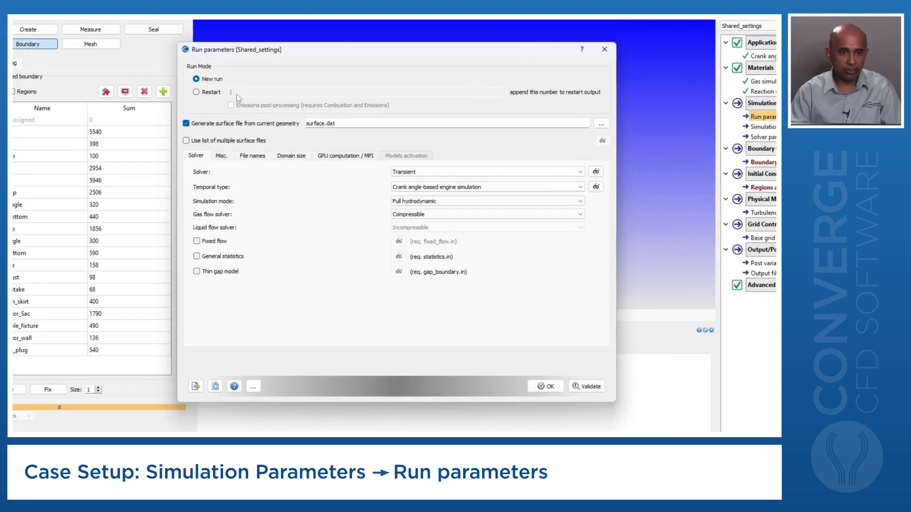
double_click(325, 123)
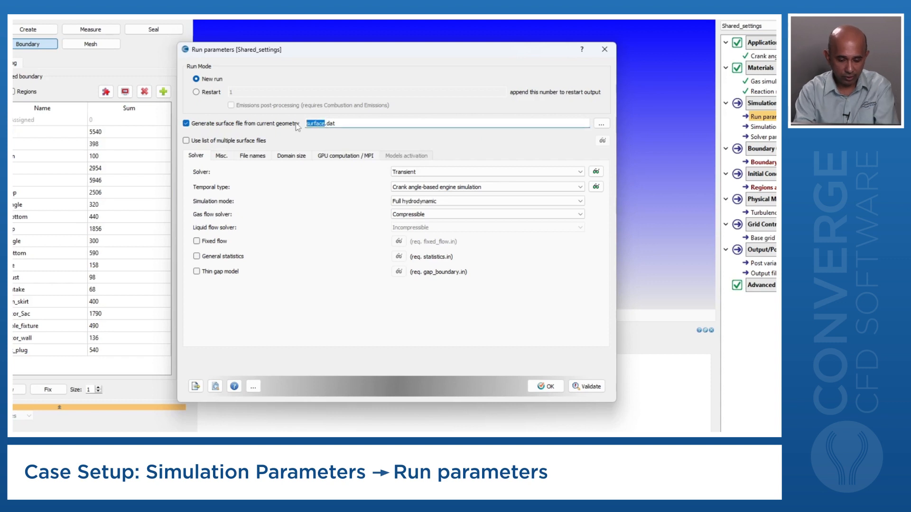
text(Sand)
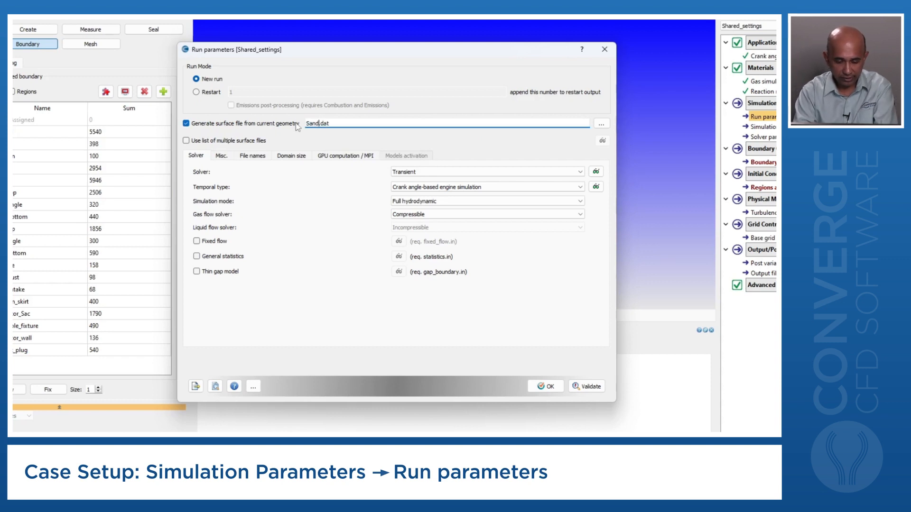
text(ia_H2_E)
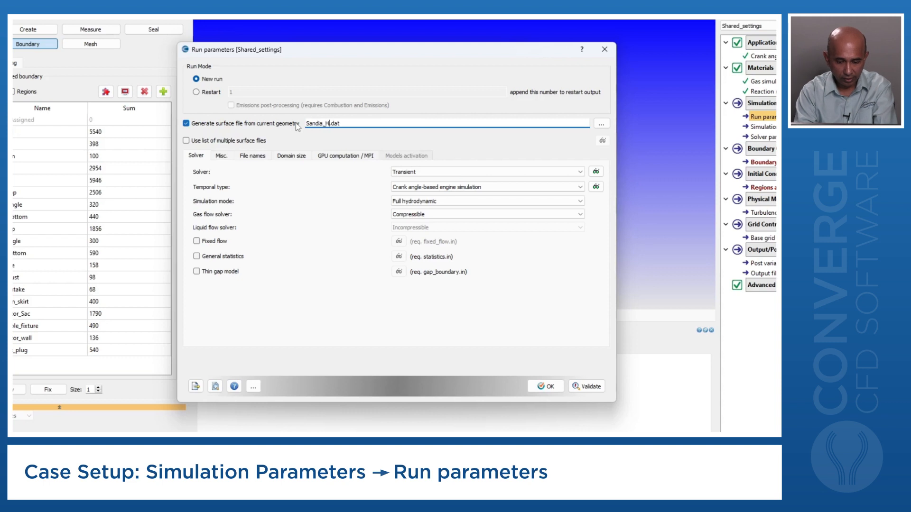
text(ngine)
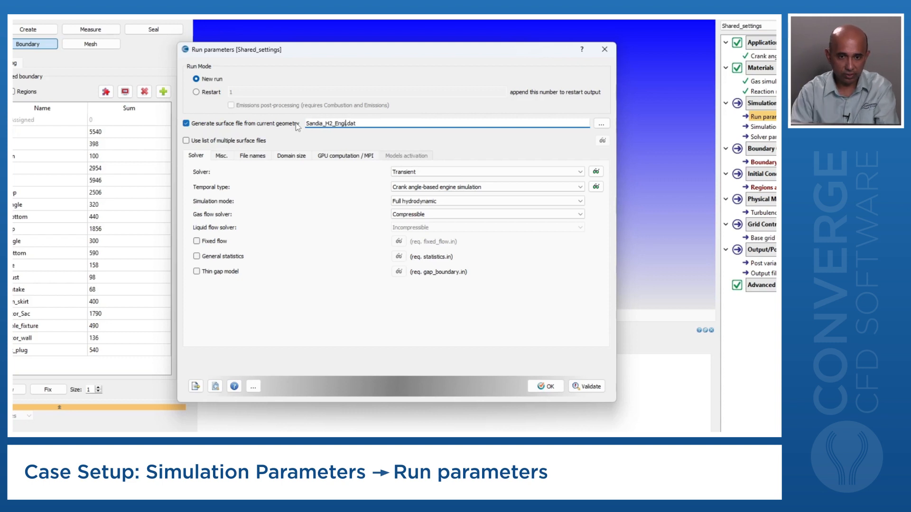
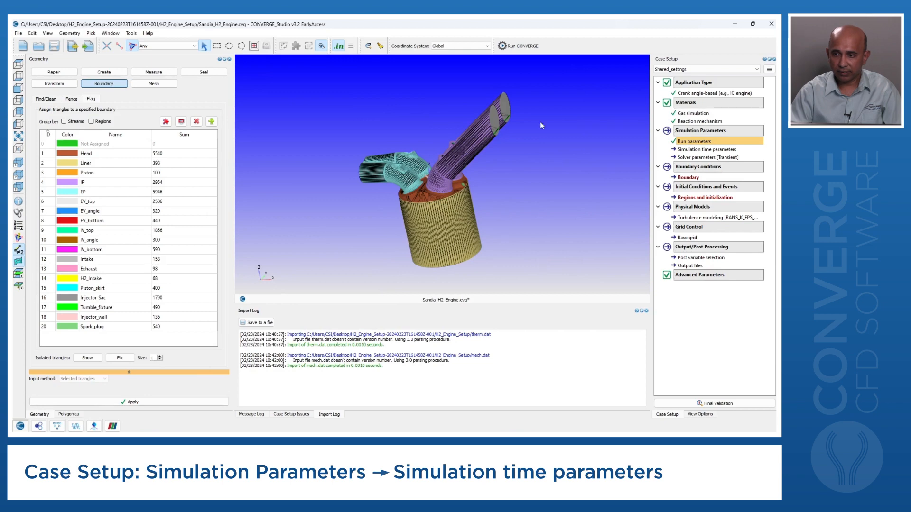
- In the simulation time parameters, set the start time to -374 deg and end time to 840 deg, keeping the variable time-step algorithm
double_click(711, 149)
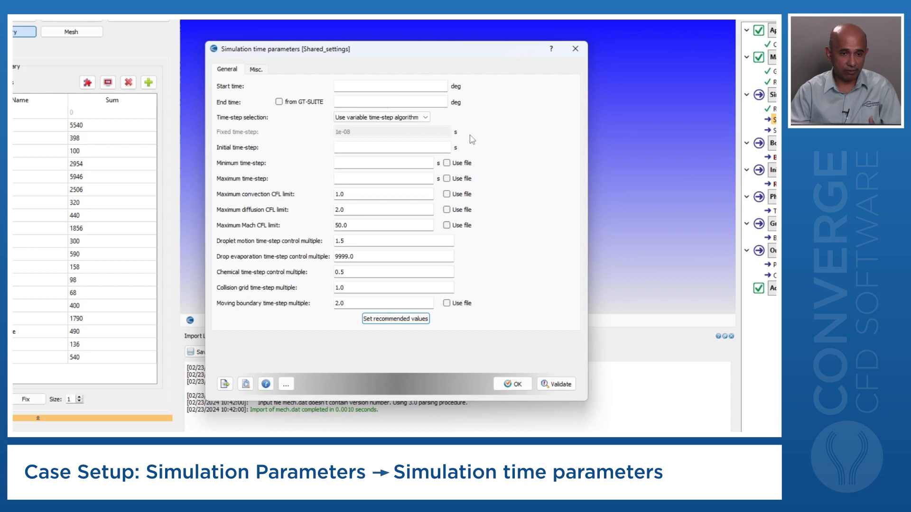
click(352, 88)
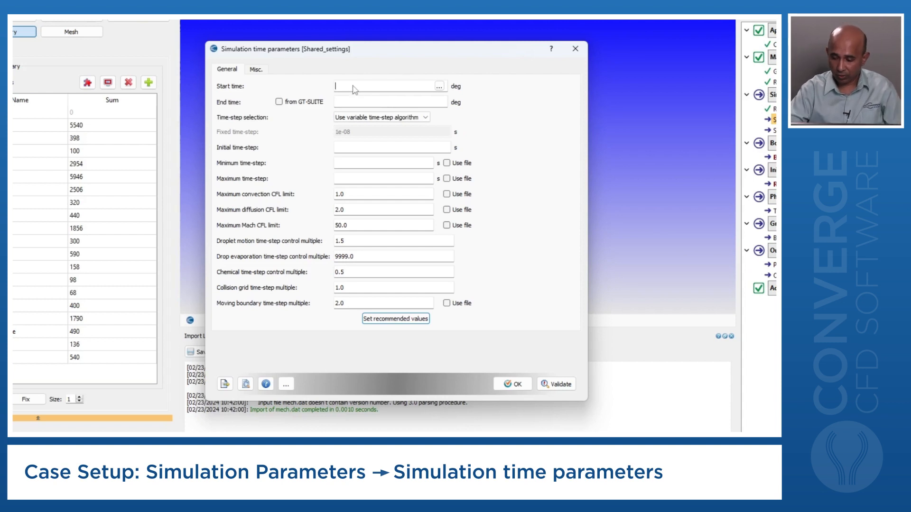
text(-374)
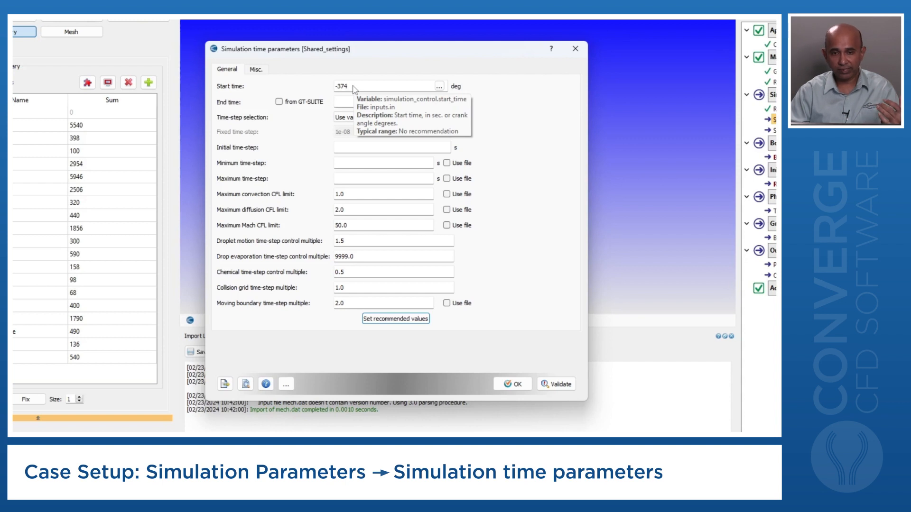
mouse_move(344, 107)
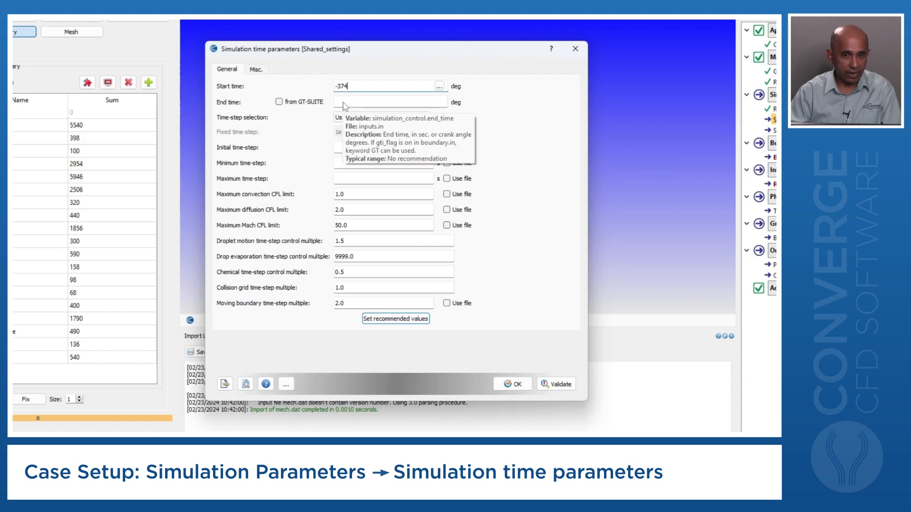
click(343, 103)
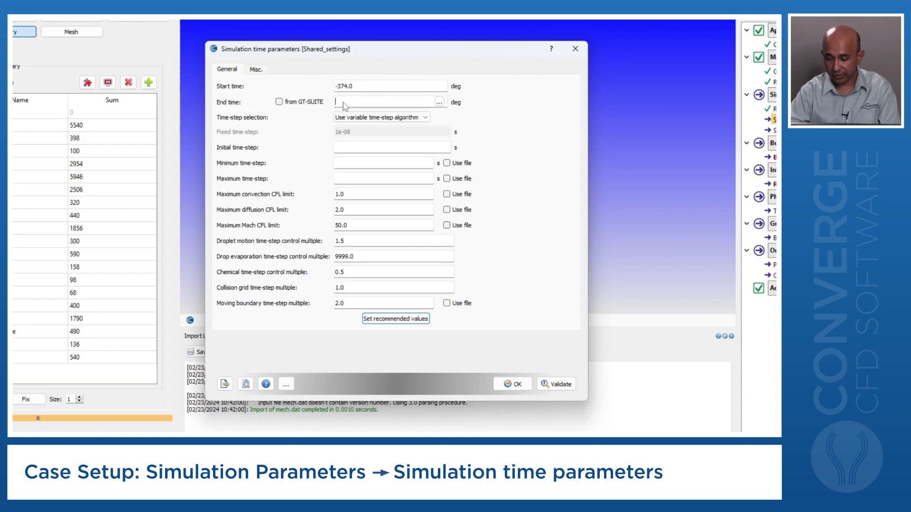
click(345, 102)
text(840)
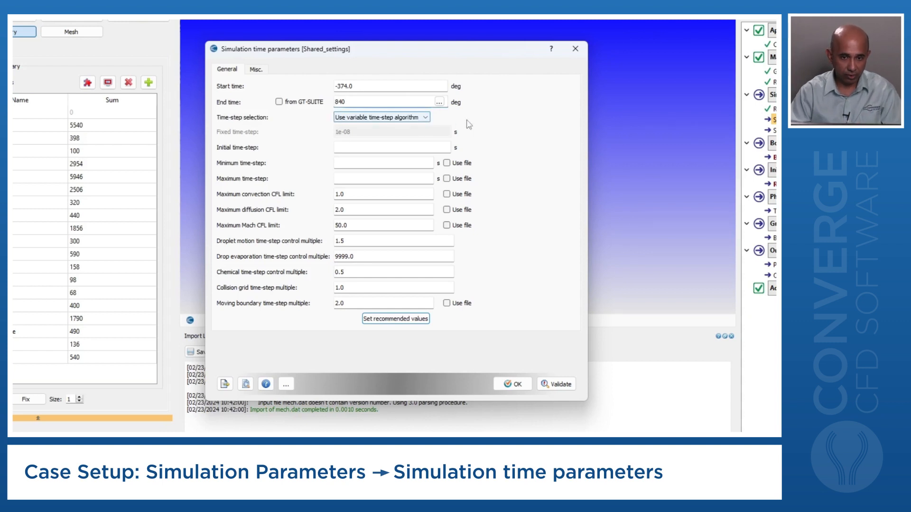
click(418, 118)
click(416, 133)
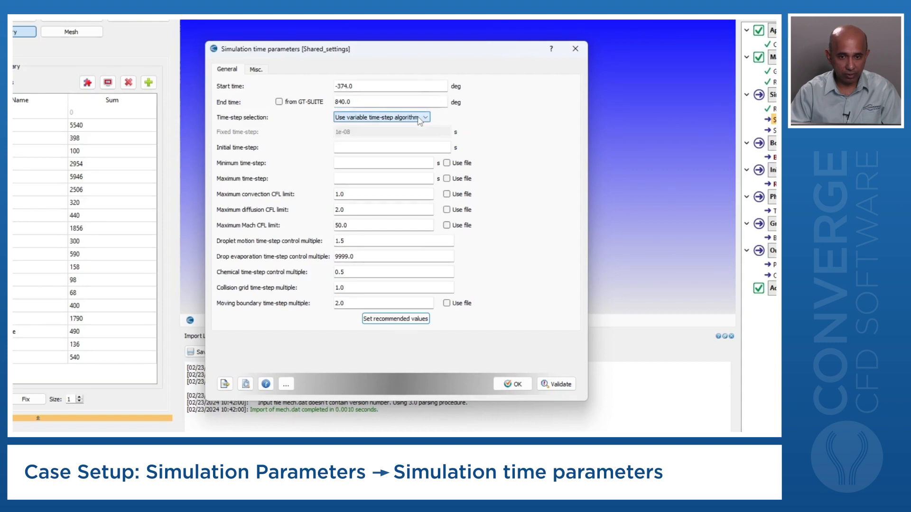
- Set the initial time-step of the simulation to 1e-7 s
mouse_move(396, 153)
click(394, 149)
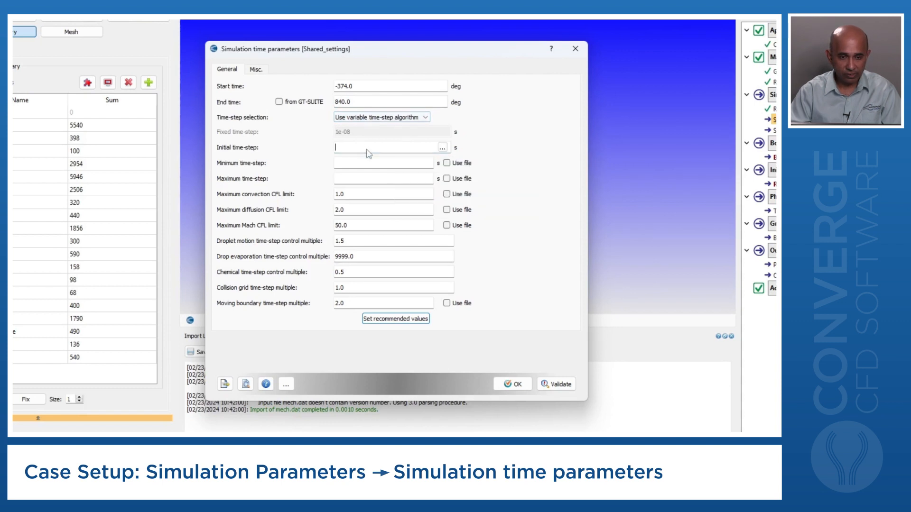
mouse_move(368, 153)
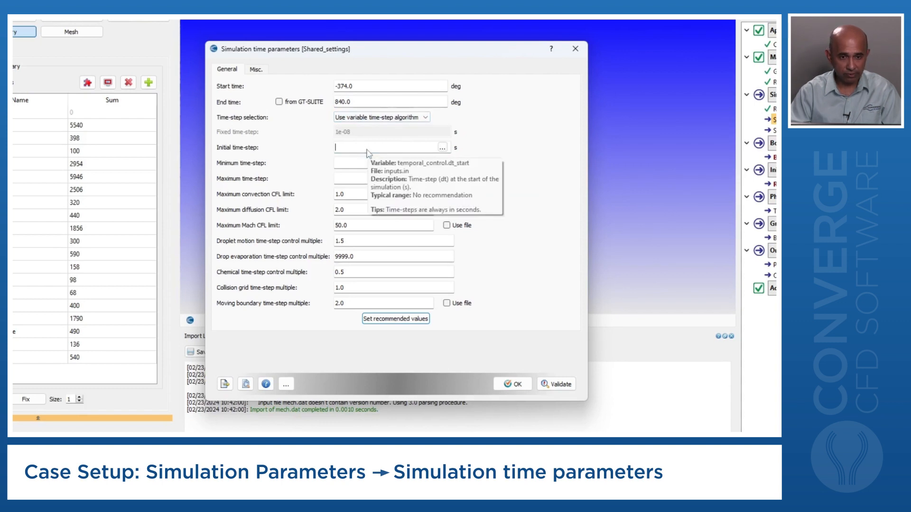
text(1)
key(BackSpace)
text(e-7)
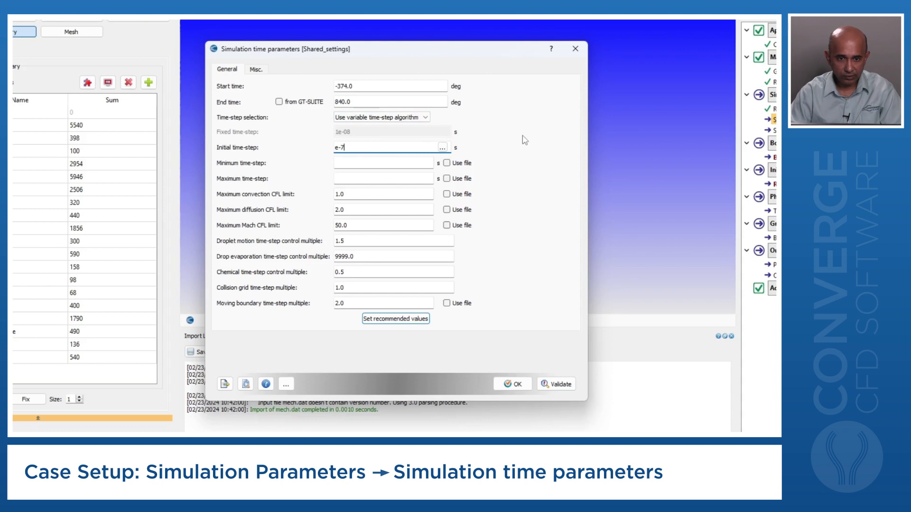
click(334, 147)
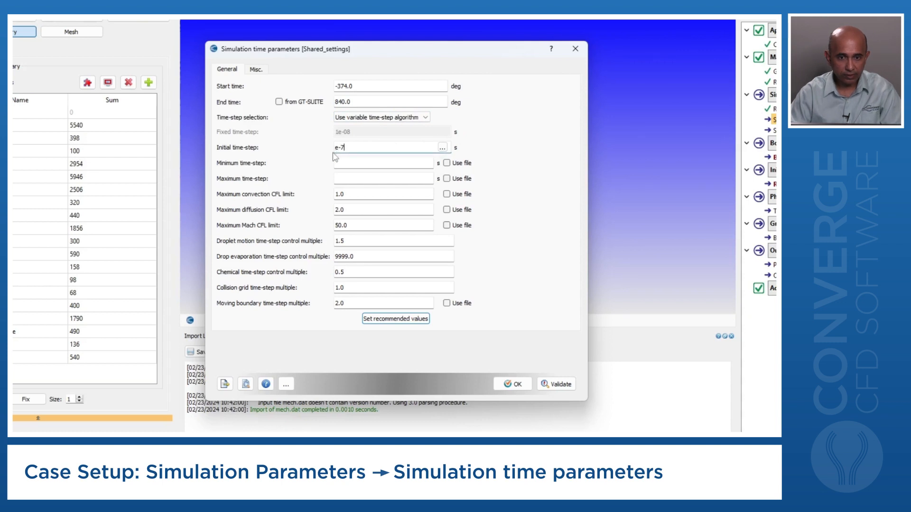
text(1)
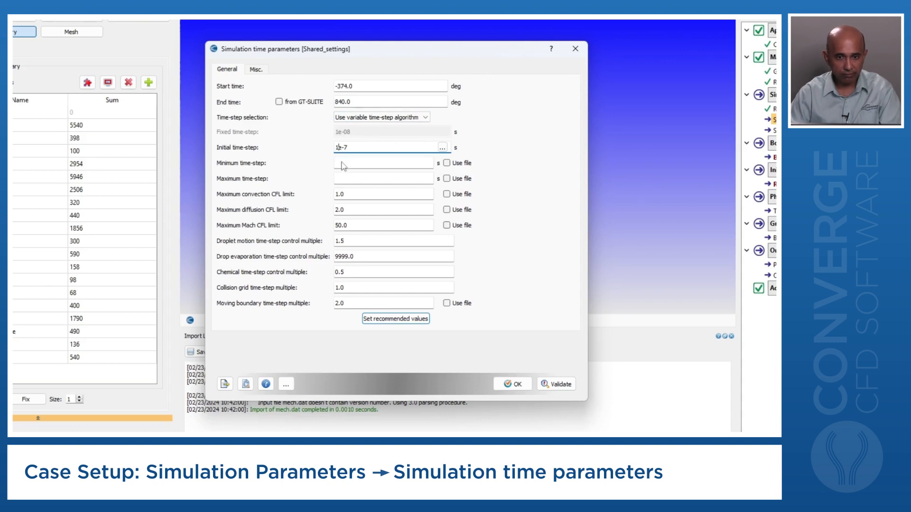
- Set the minimum time-step to 1e-8 s and the maximum time-step to 1e-4 s
click(349, 169)
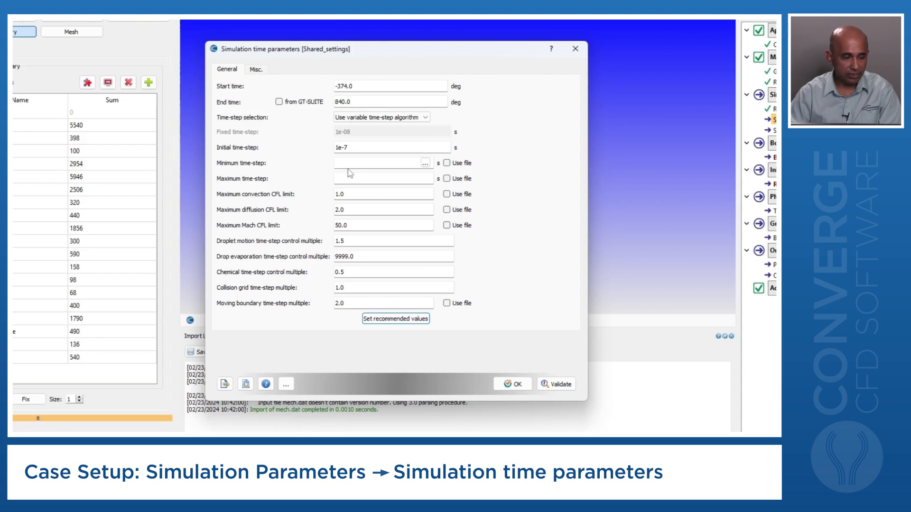
text(1e-8)
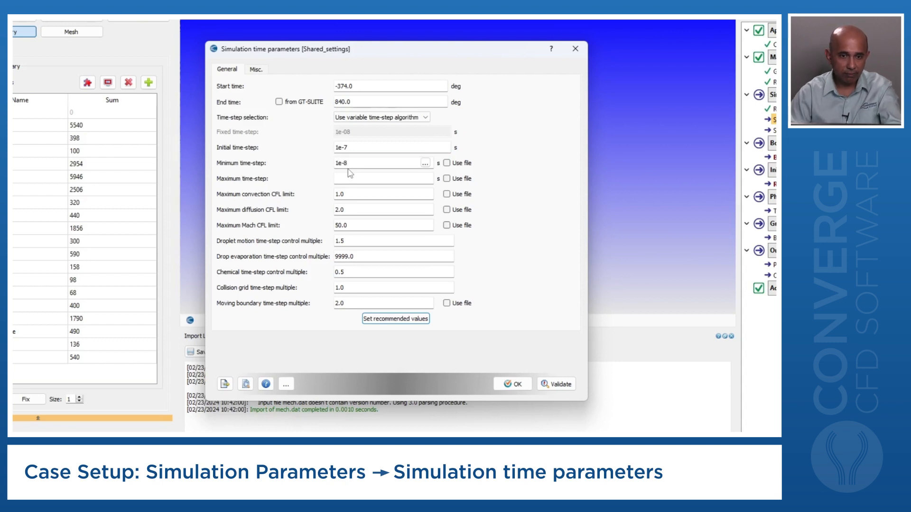
click(347, 181)
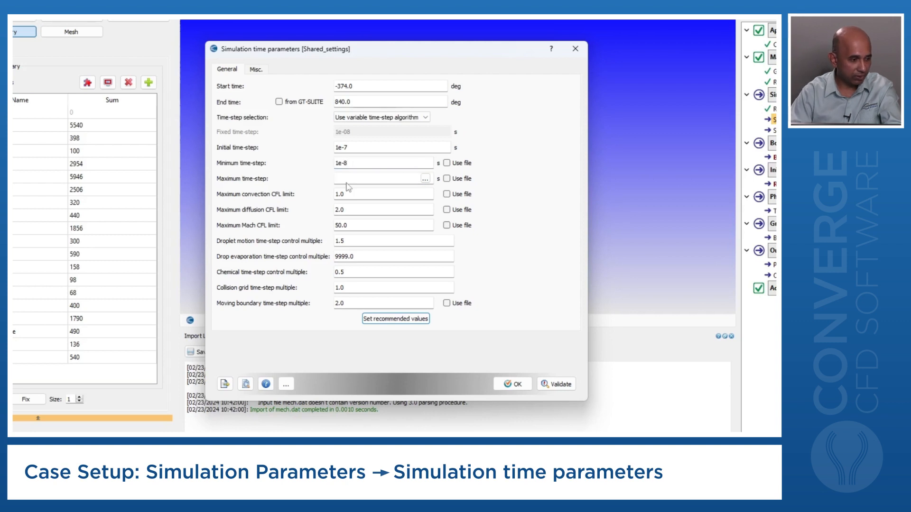
text(1e-4)
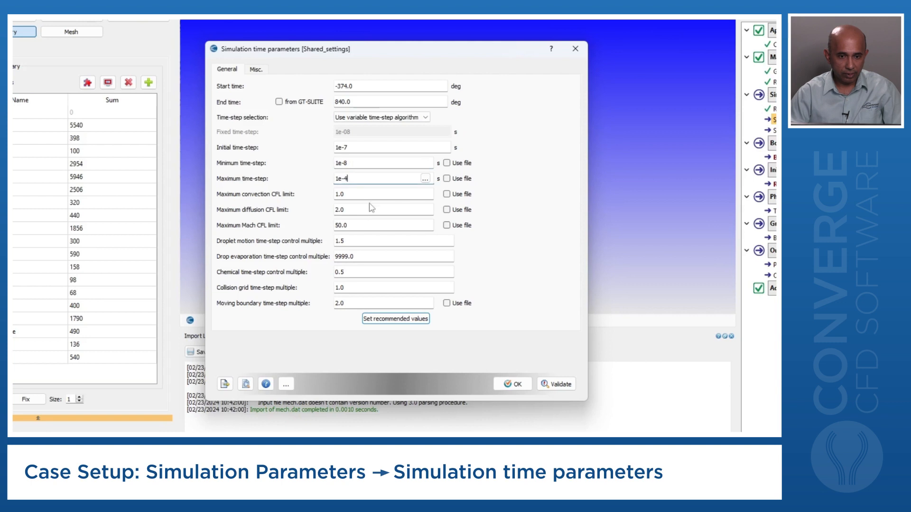
- Review the CFL limits, time-step multiples and miscellaneous settings, and accept the simulation time parameters
click(373, 198)
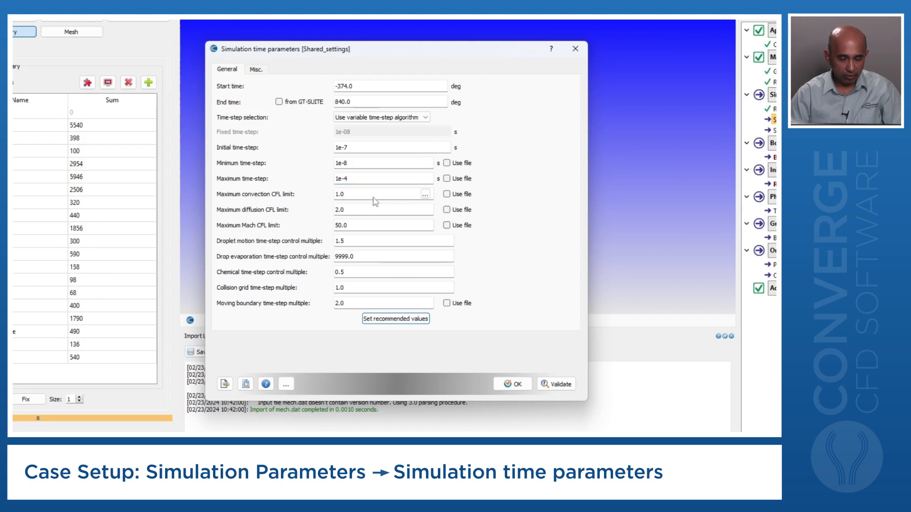
mouse_move(343, 198)
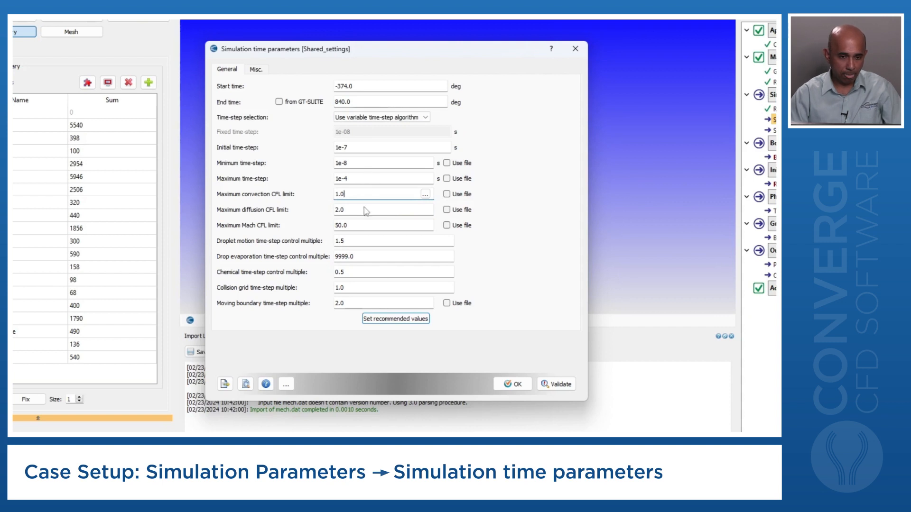
mouse_move(365, 211)
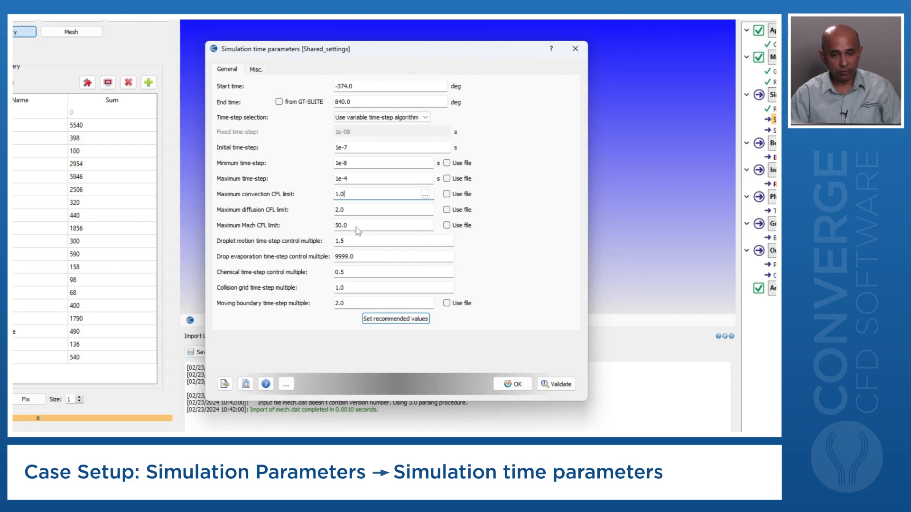
mouse_move(358, 231)
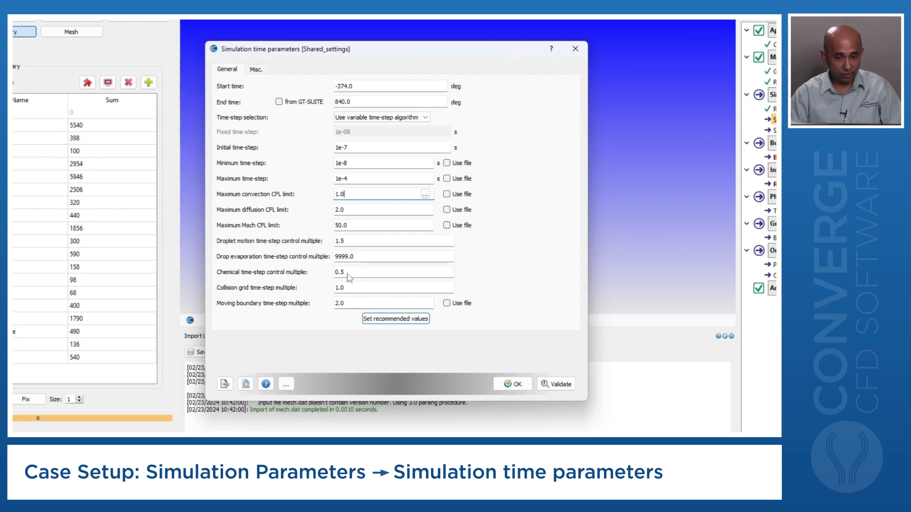
mouse_move(350, 278)
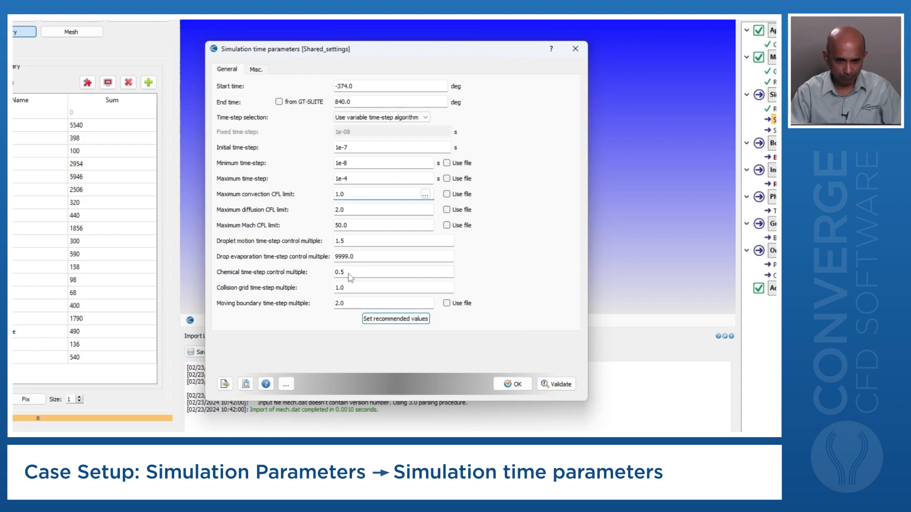
click(349, 194)
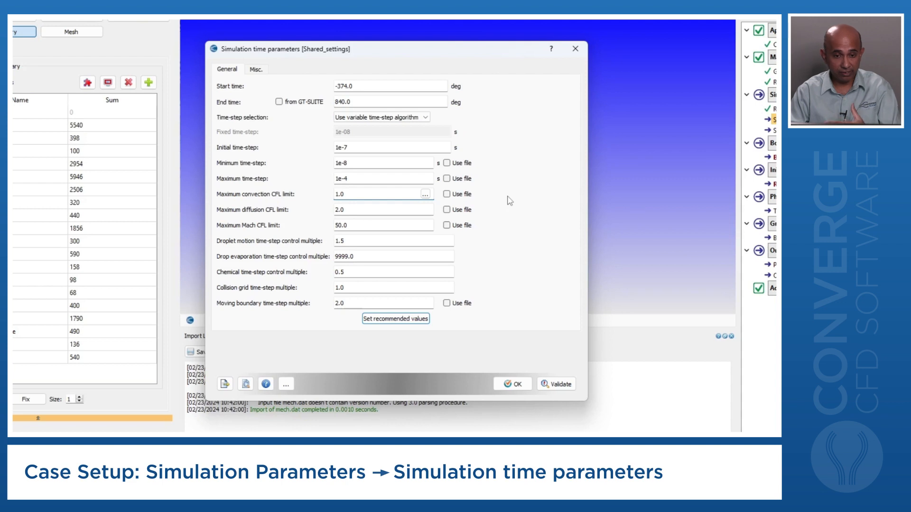
click(255, 71)
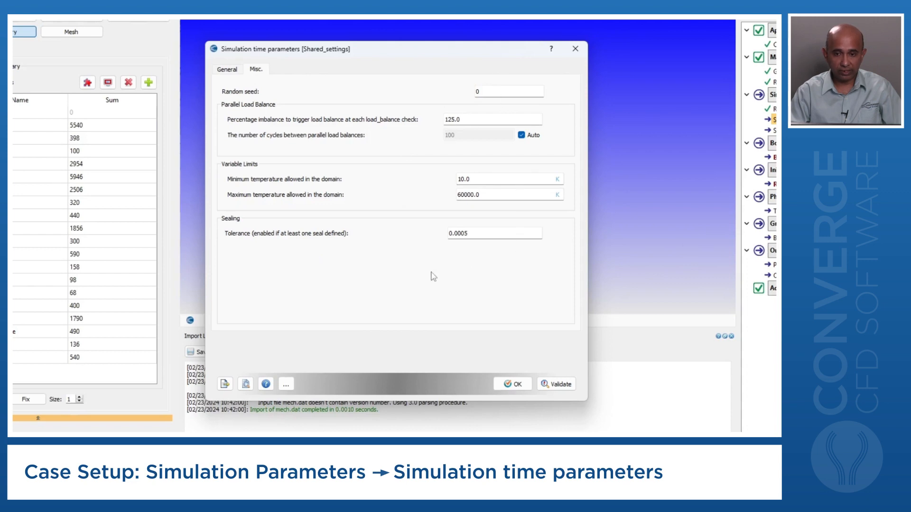
click(514, 384)
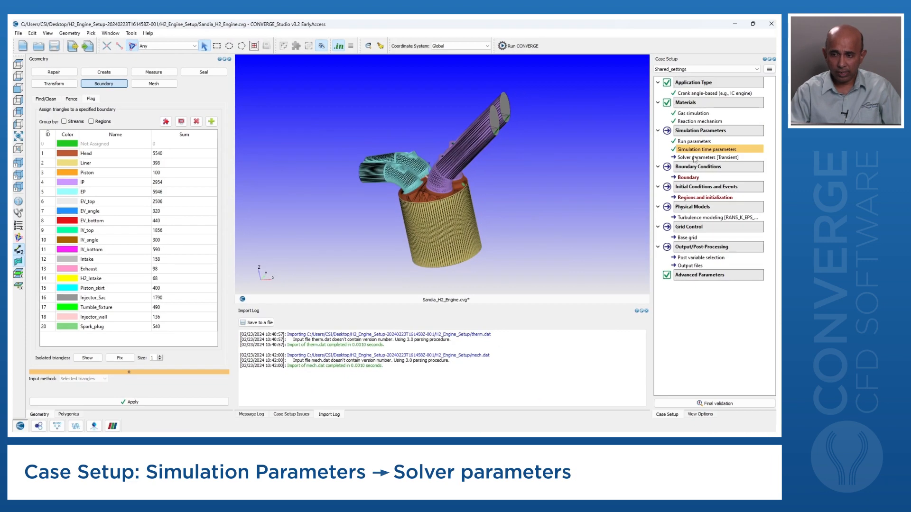
- In the solver parameters, load the recommended defaults for a compressible gas transient case
double_click(695, 158)
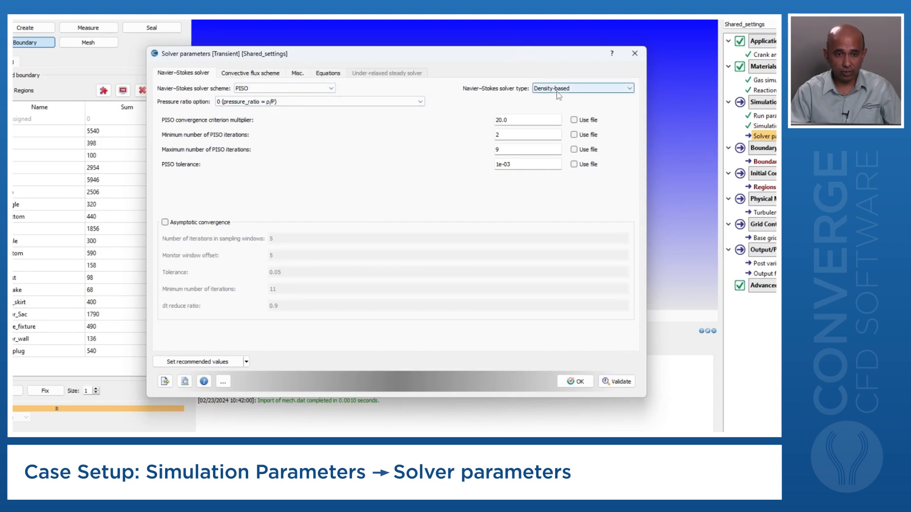
click(262, 75)
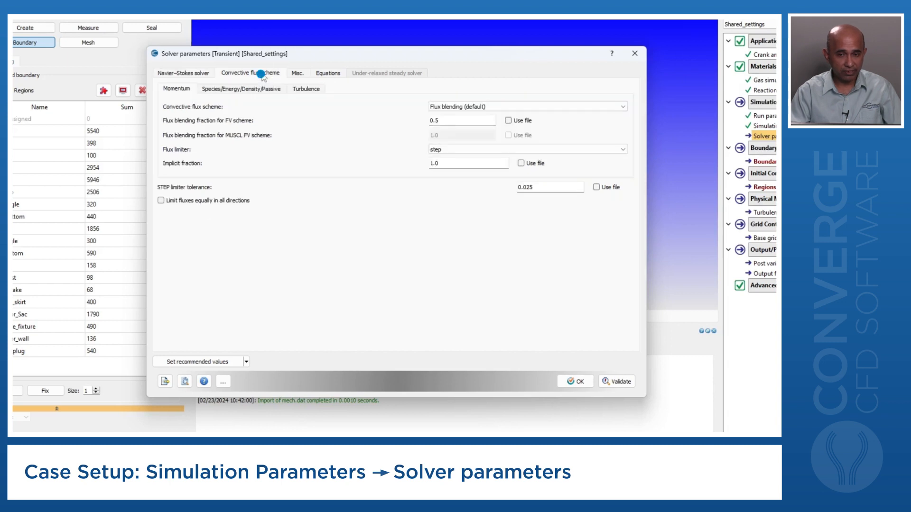
click(194, 362)
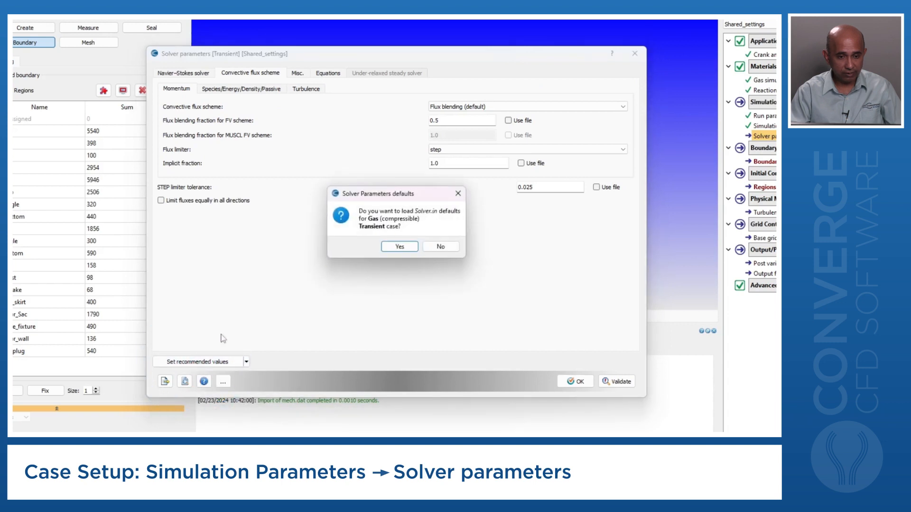
click(398, 247)
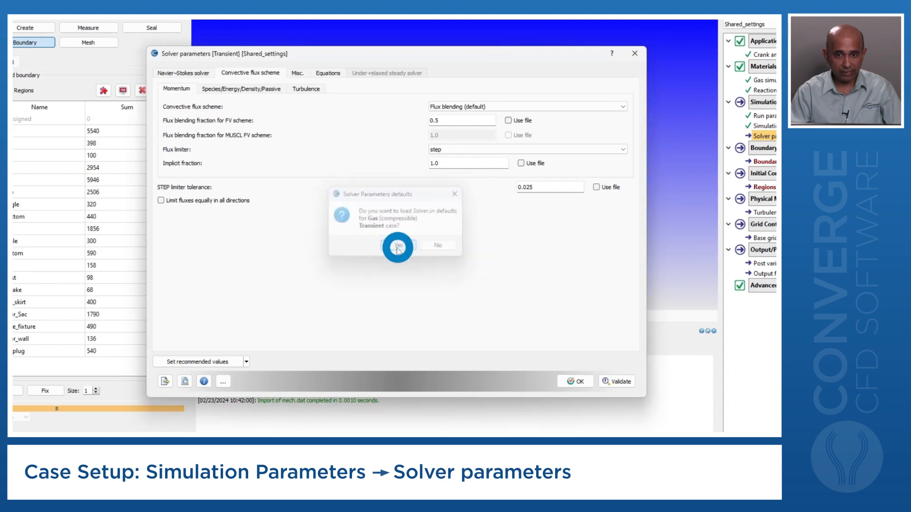
- Check the pressure equation's solver settings and accept the solver parameters
click(328, 74)
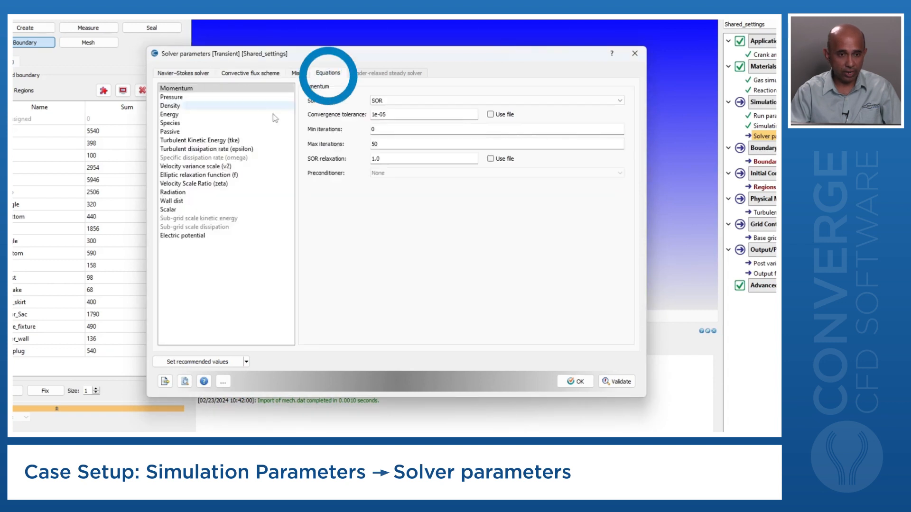
click(179, 98)
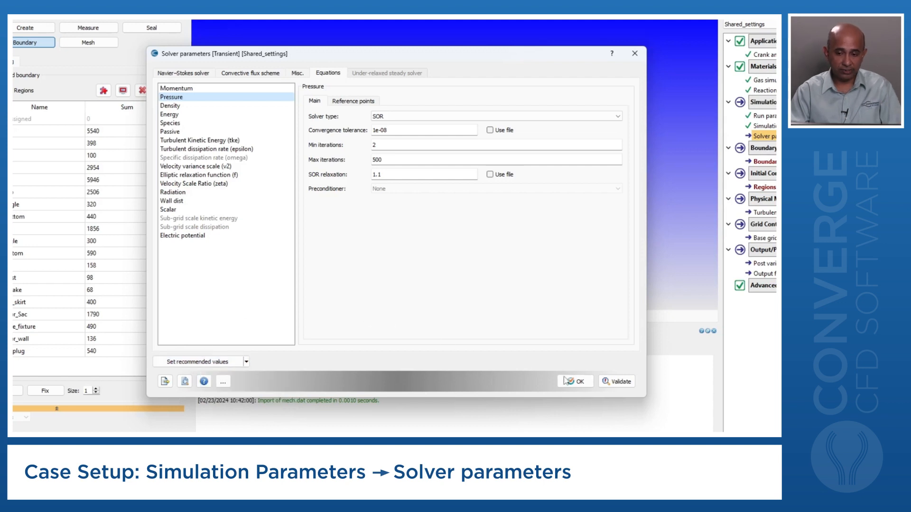
click(581, 383)
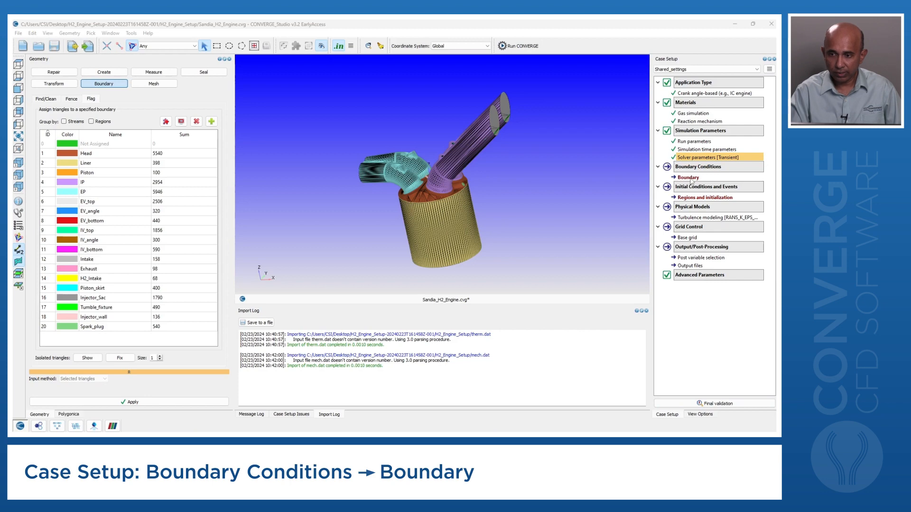
- In the boundary conditions, set the Head boundary's type to WALL
double_click(689, 178)
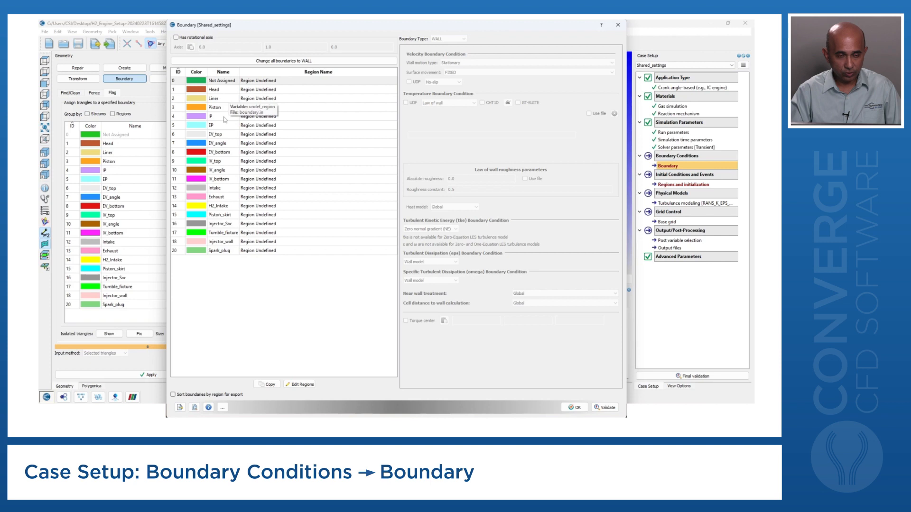
click(224, 91)
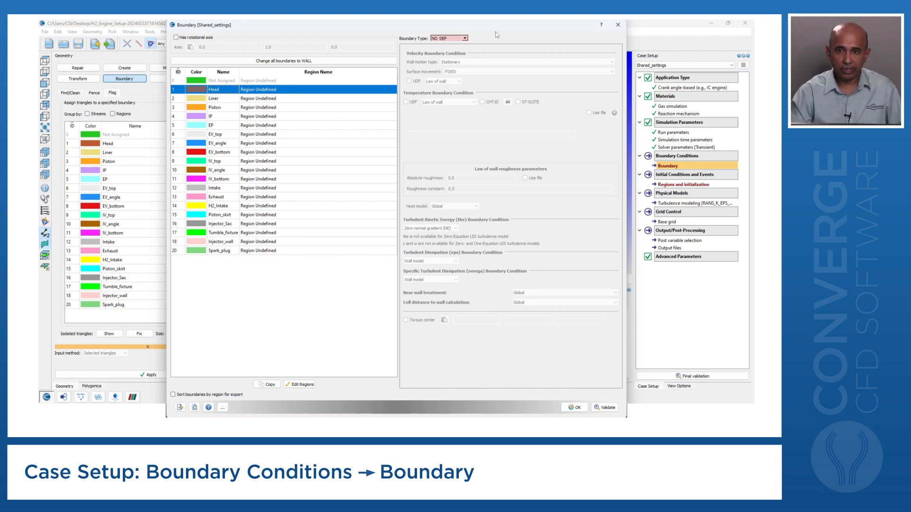
click(465, 38)
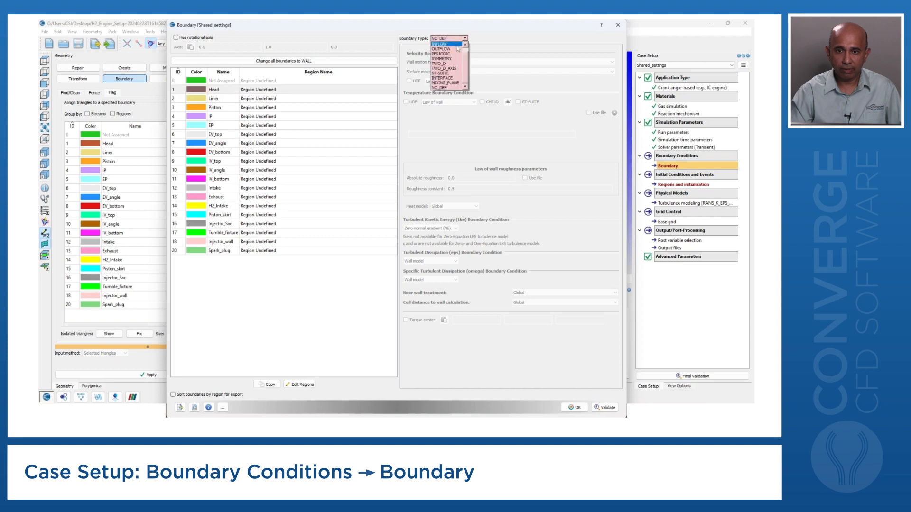
click(437, 44)
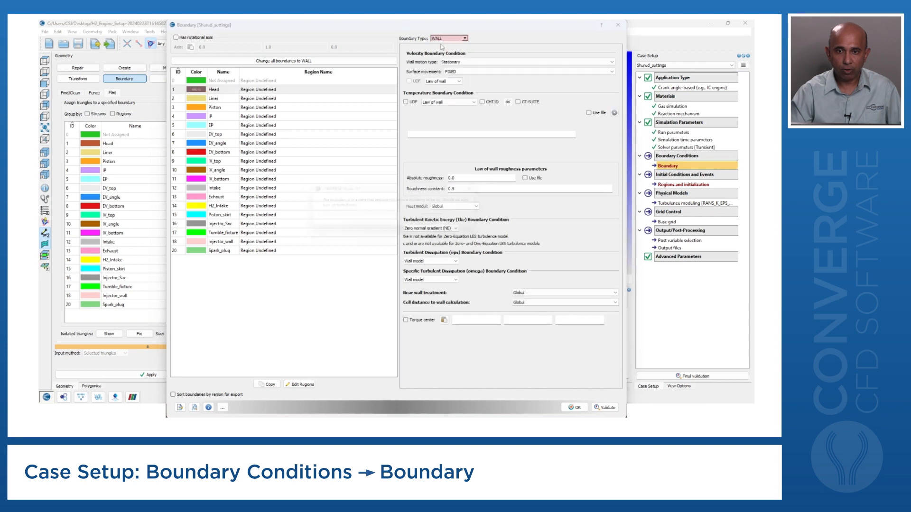
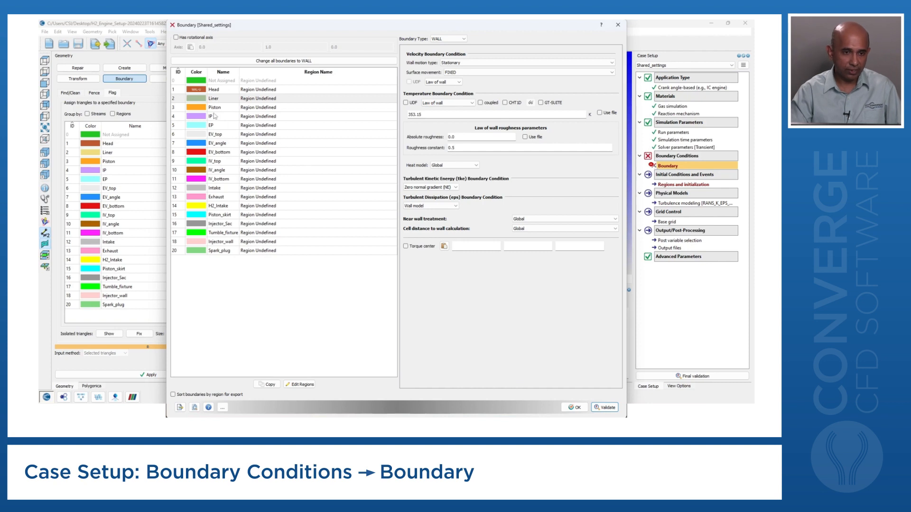
- Set the Piston boundary's type to WALL
click(216, 108)
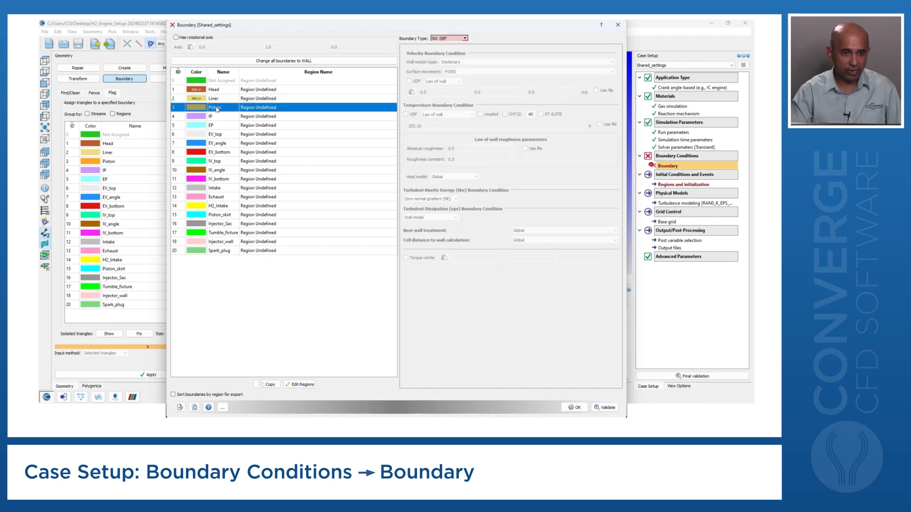
click(466, 39)
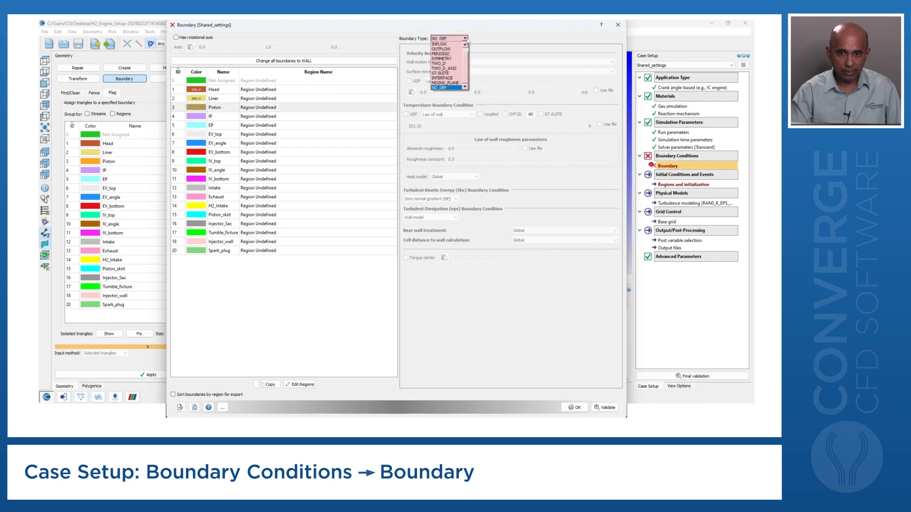
scroll(467, 65, up, 1)
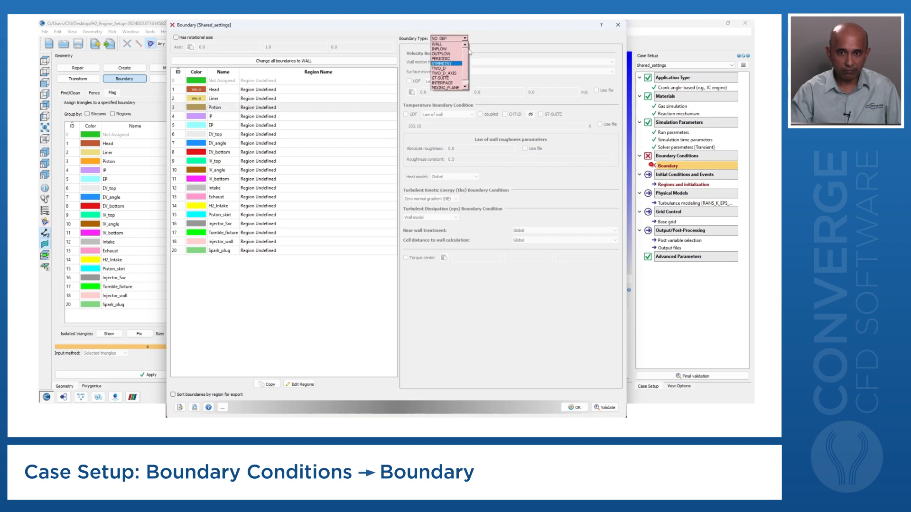
click(449, 44)
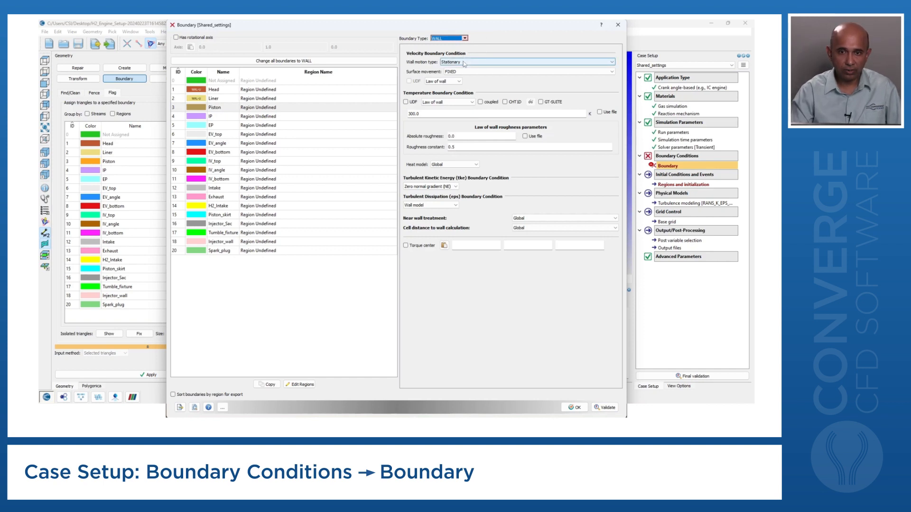
- Give the Piston wall a Translating motion type with MOVING surface movement, driven by the piston motion option
click(464, 64)
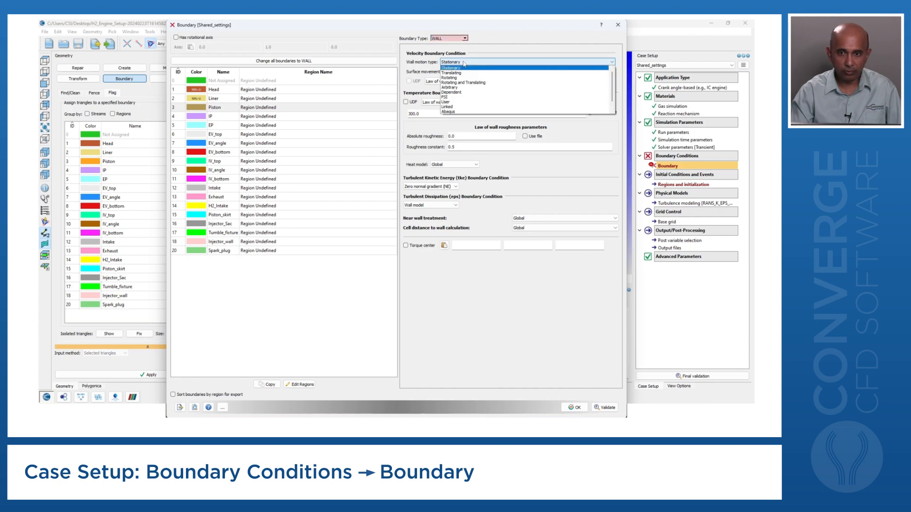
click(462, 72)
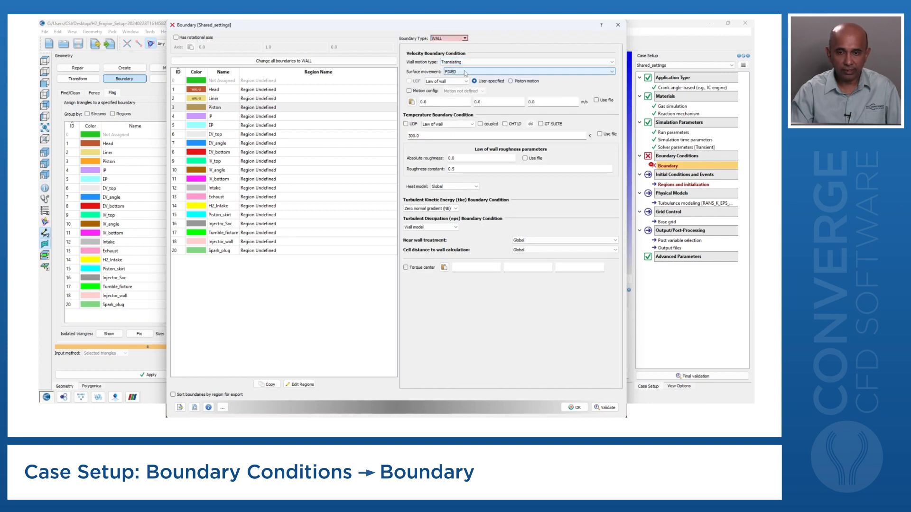
click(465, 72)
click(453, 82)
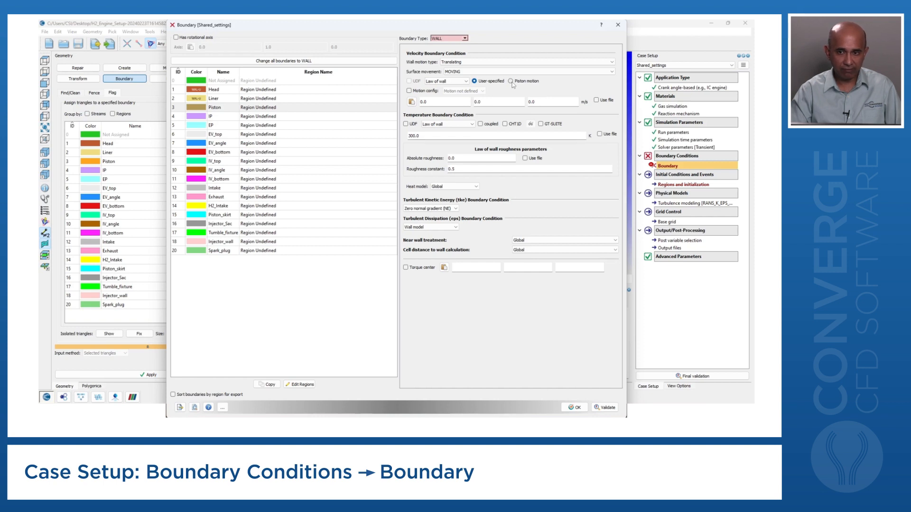
click(512, 81)
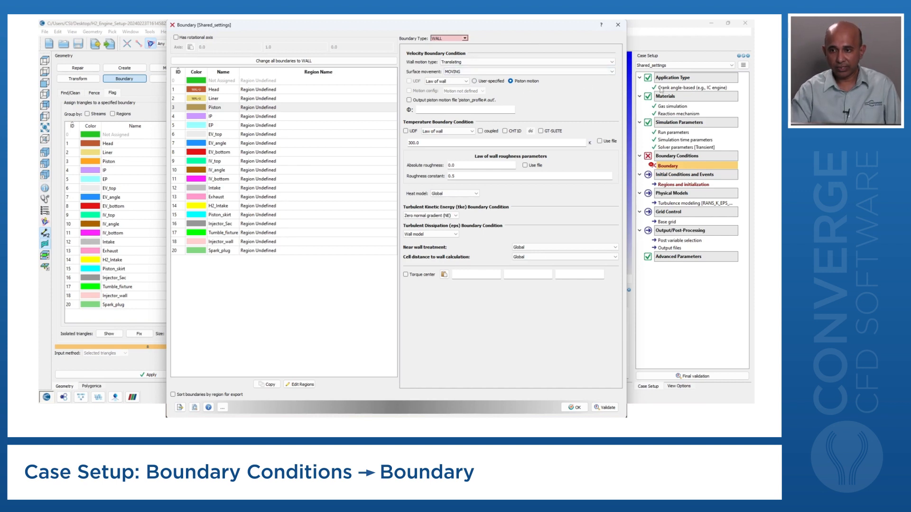
- Review the physical engine parameters of the crank angle-based application and return to the Piston boundary's settings
double_click(675, 89)
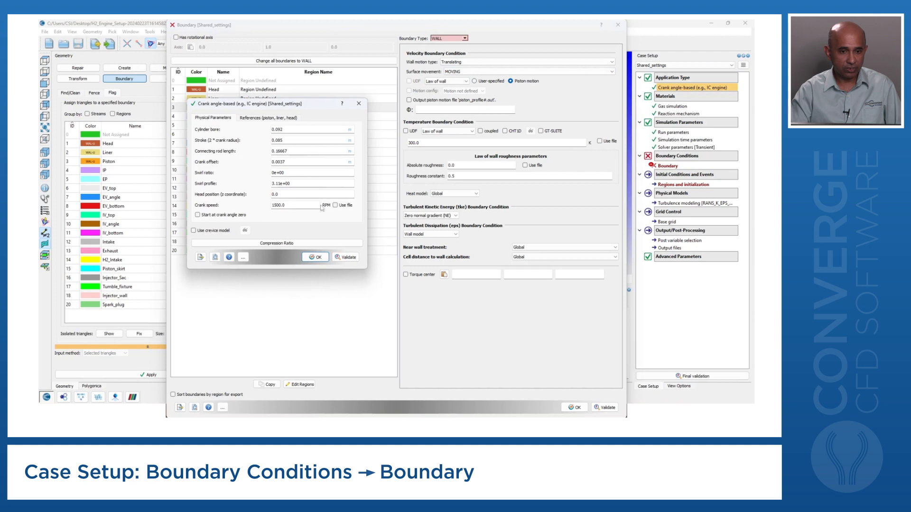
click(359, 104)
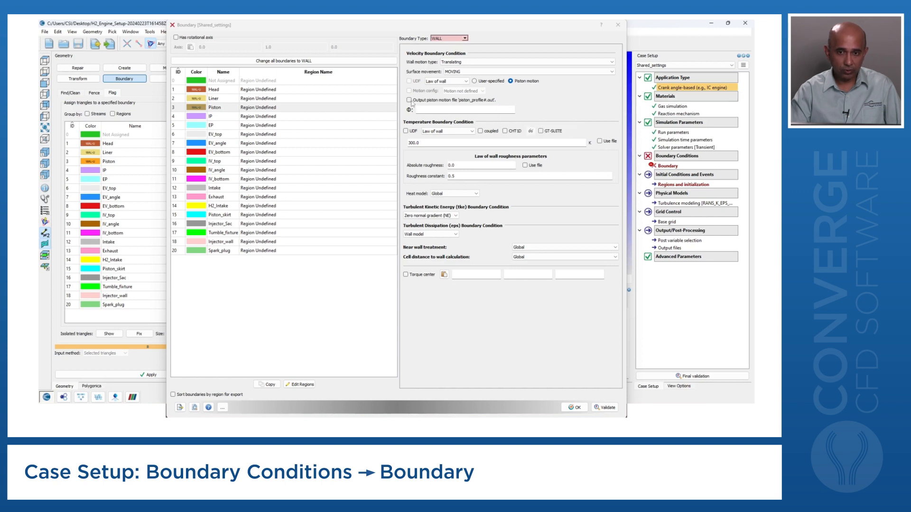
click(410, 103)
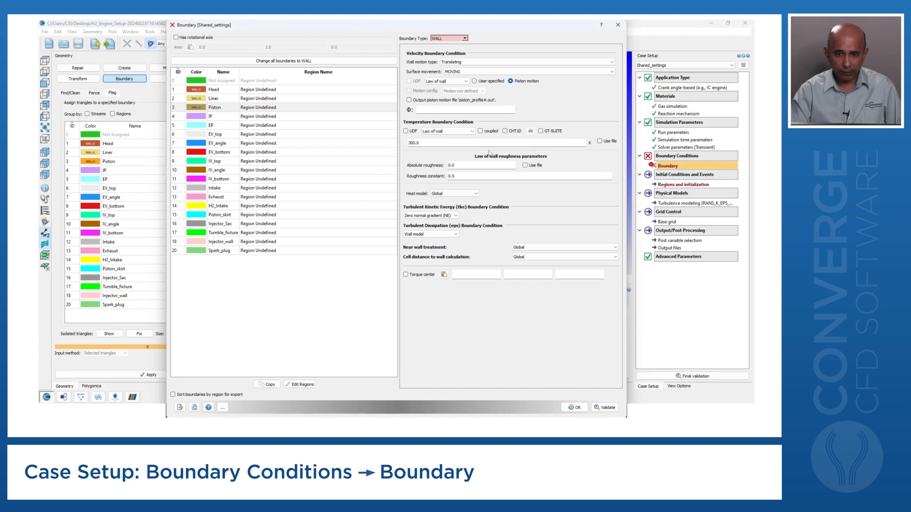
- Set the Piston wall's temperature to 353.15 K
drag(441, 142, 407, 143)
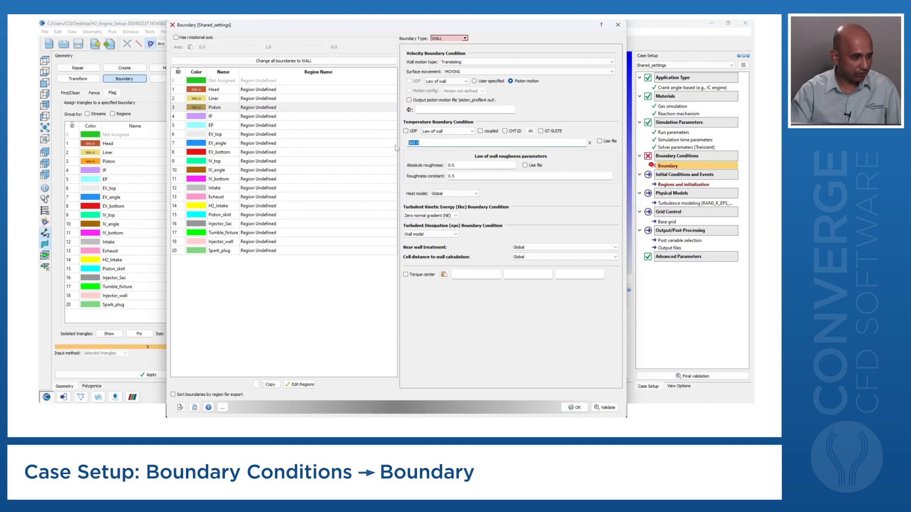
text(35)
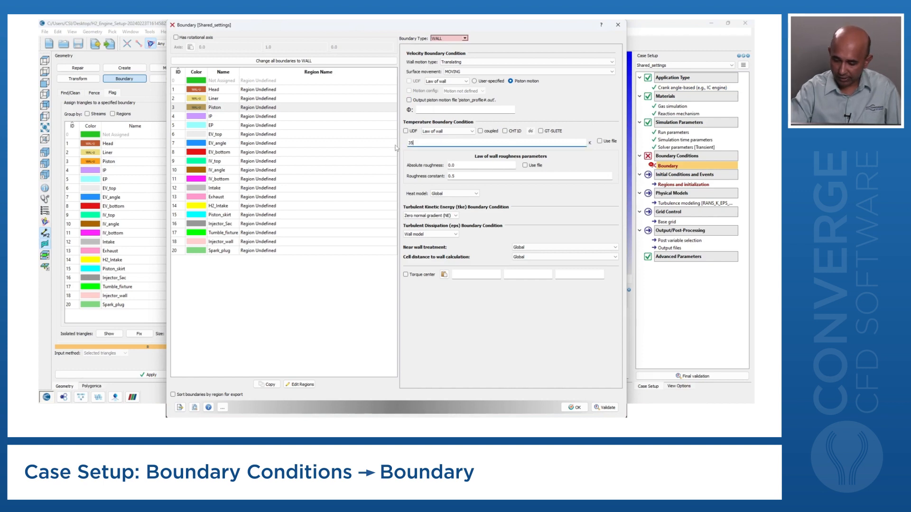
text(3.15)
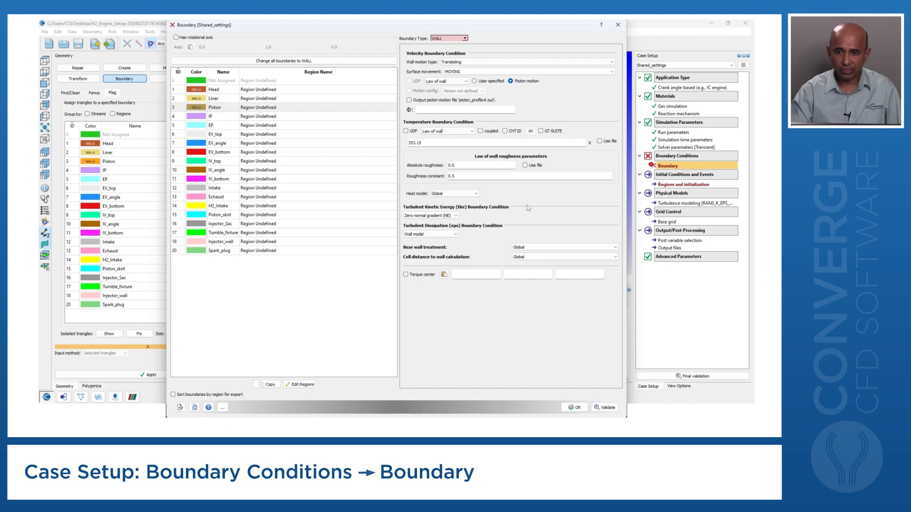
- Define the IP boundary as a WALL with a temperature of 309.15 K and validate the settings
click(223, 118)
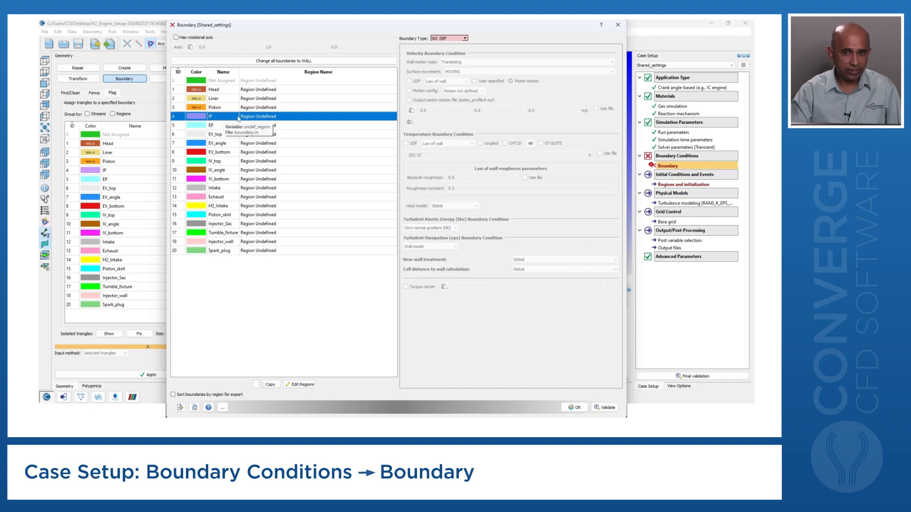
click(453, 39)
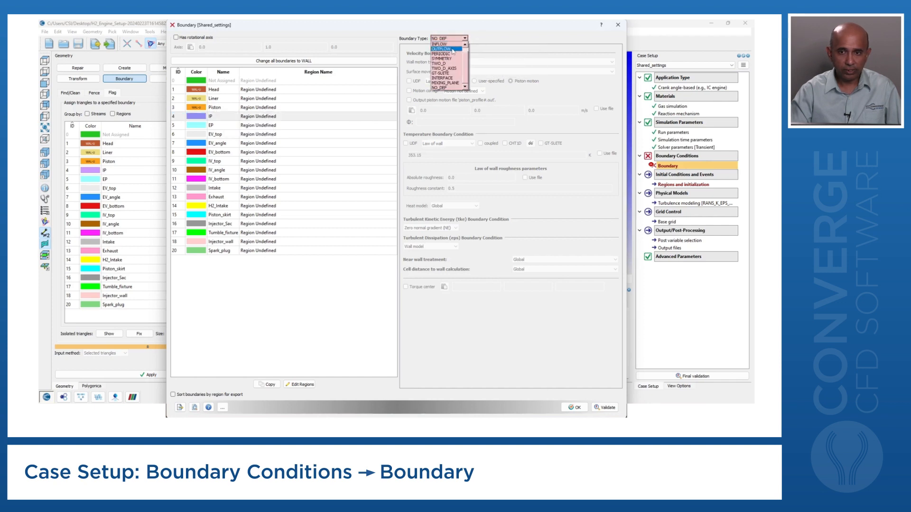
scroll(457, 45, up, 1)
click(457, 45)
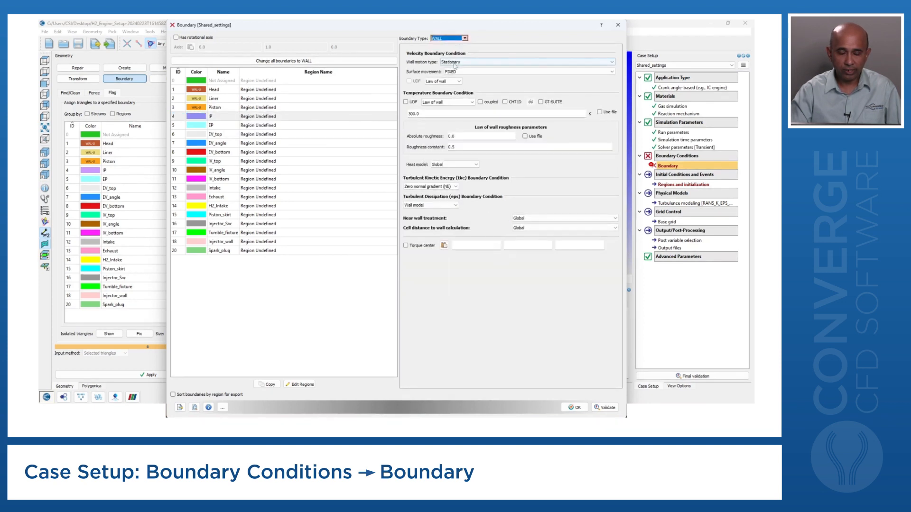
click(428, 113)
drag(428, 113, 404, 115)
text(309.15)
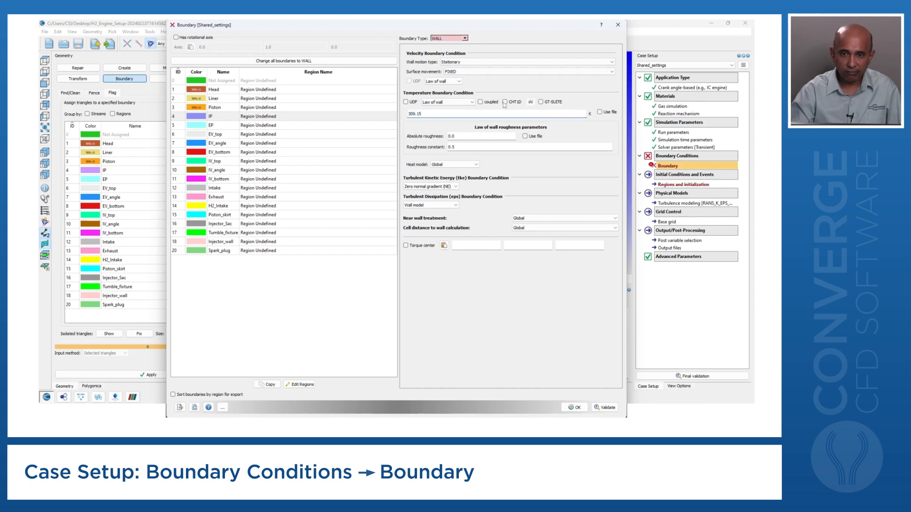
click(463, 124)
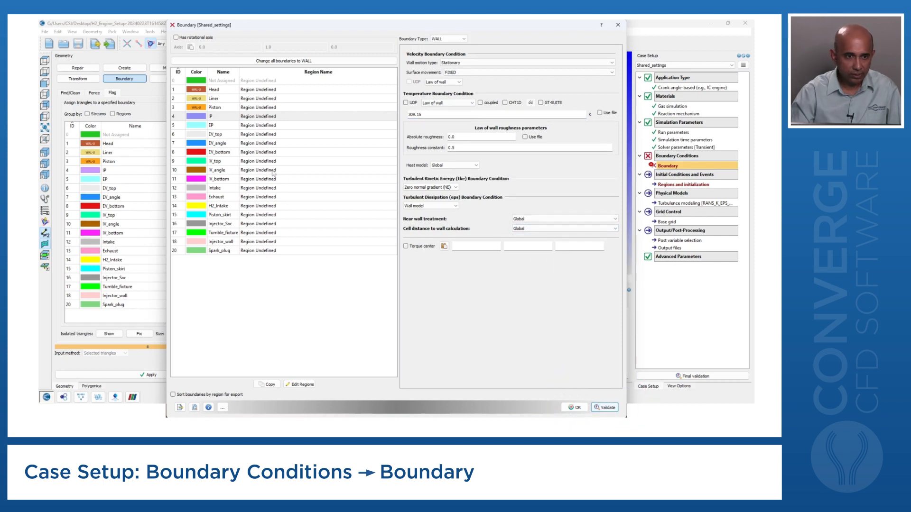
- Define the EP boundary as a WALL with a temperature of 353.15 K and validate the settings
click(218, 126)
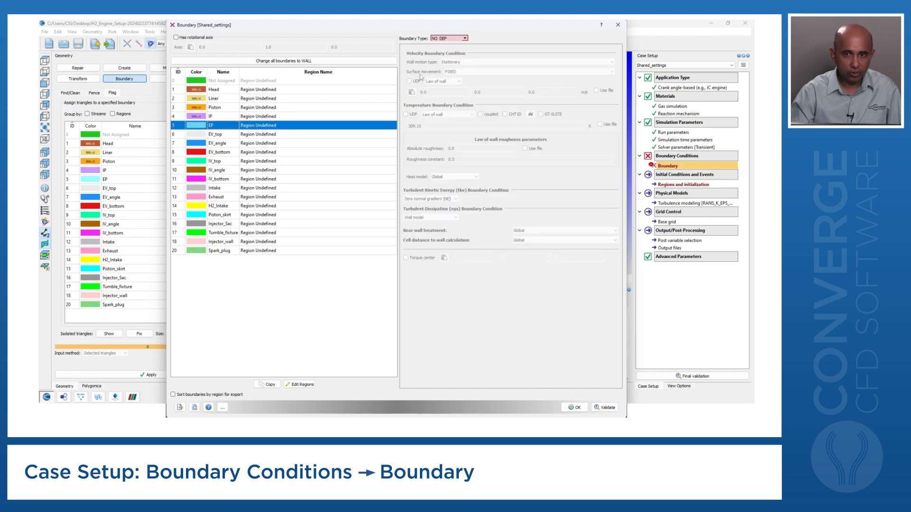
click(465, 39)
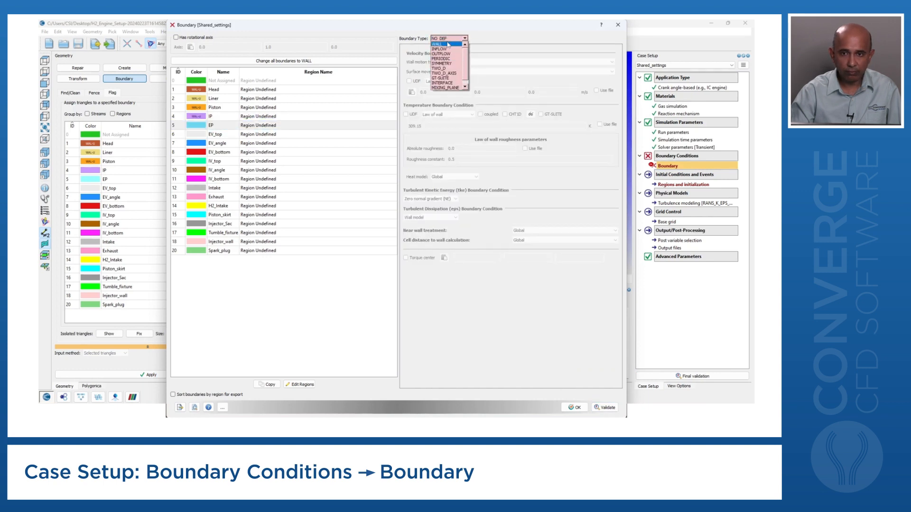
click(447, 45)
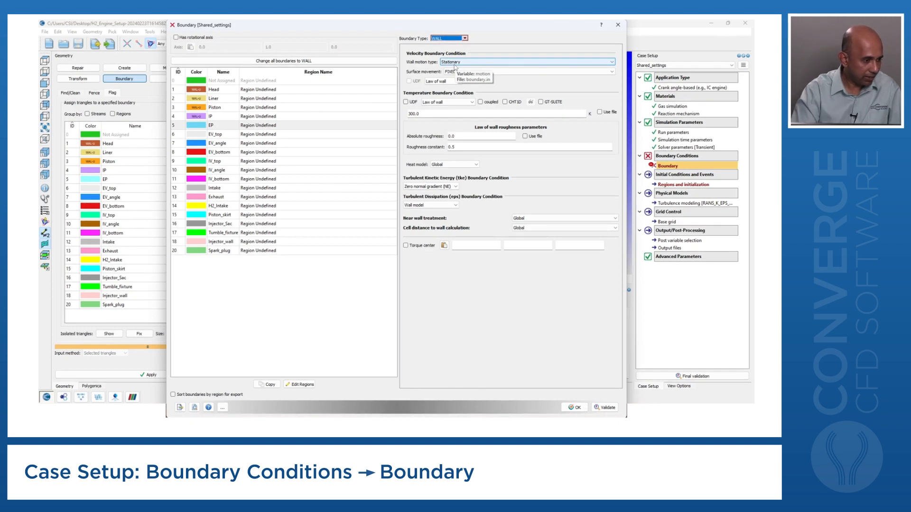
click(434, 115)
drag(434, 115, 393, 116)
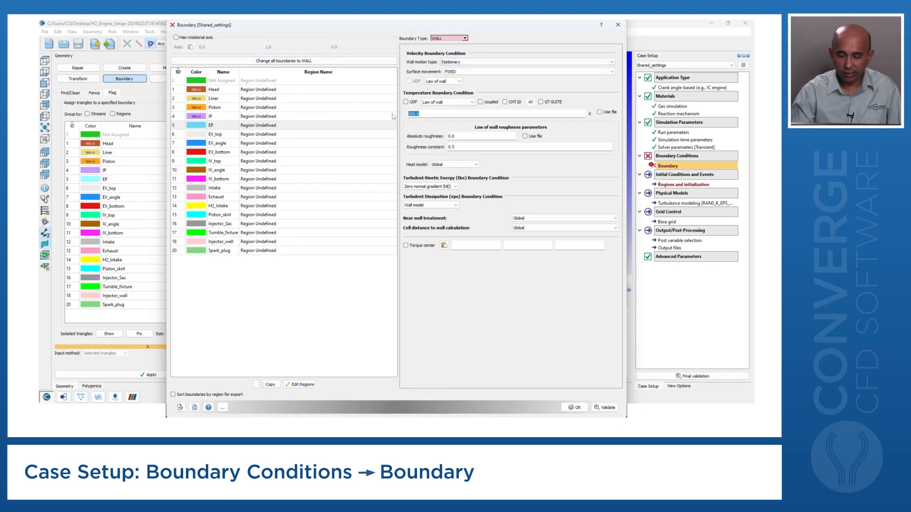
text(353.15)
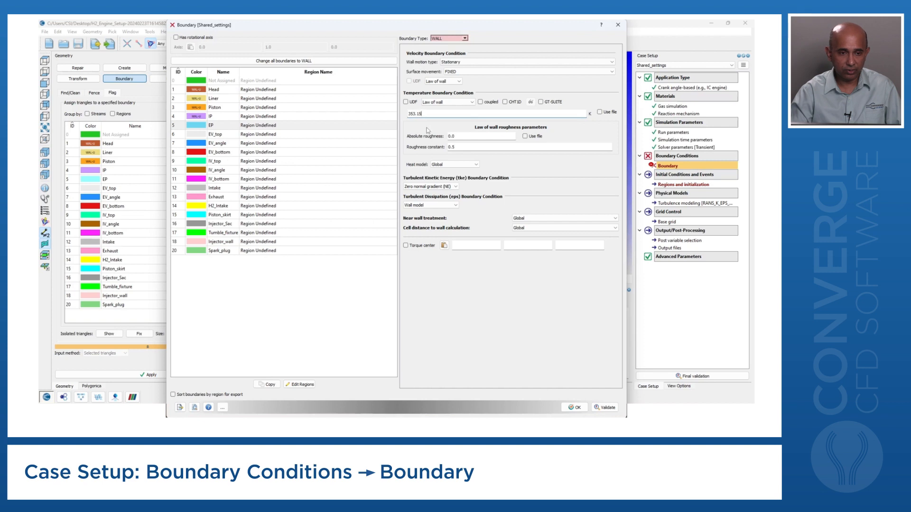
click(605, 407)
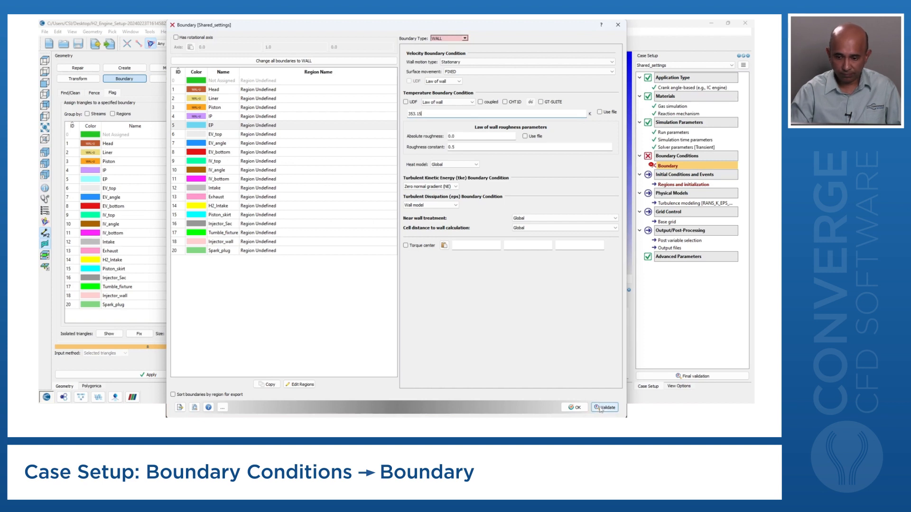
- Define the EV_top boundary as a WALL with Translating wall motion and MOVING surface movement
click(215, 135)
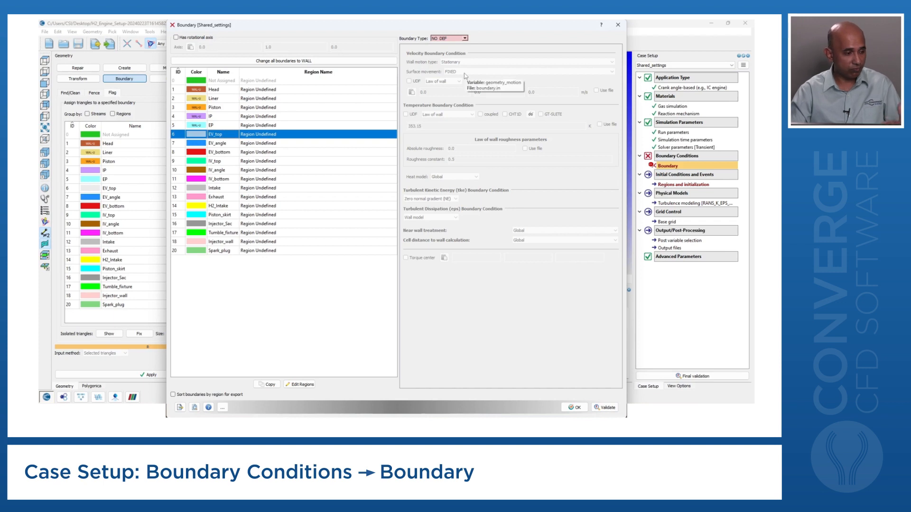
click(465, 38)
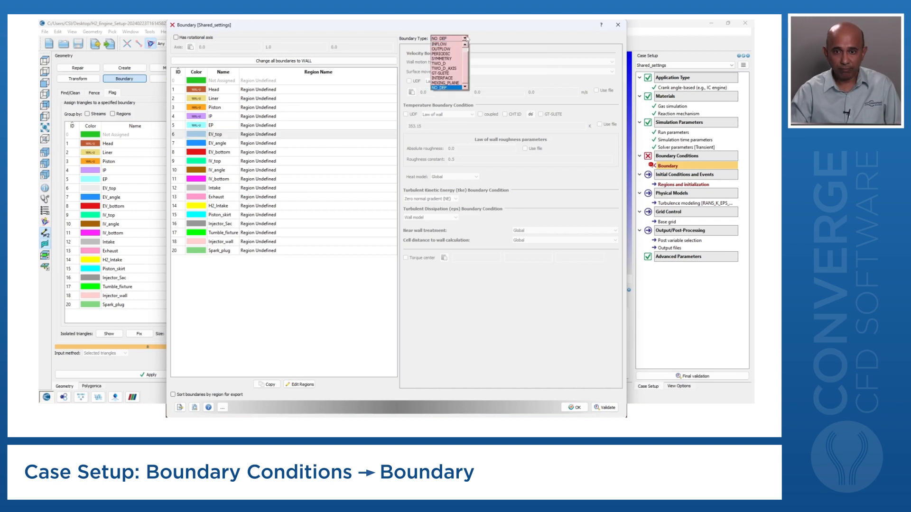
drag(466, 54, 465, 47)
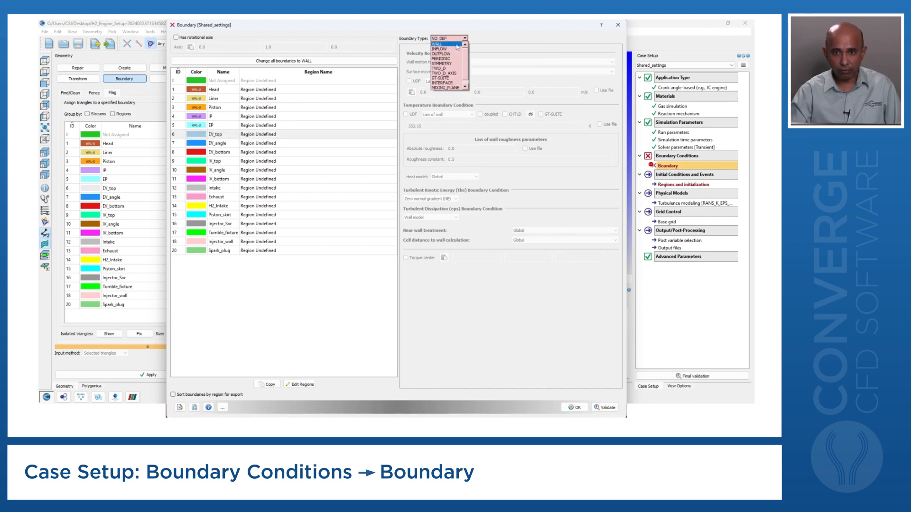
click(456, 44)
click(460, 62)
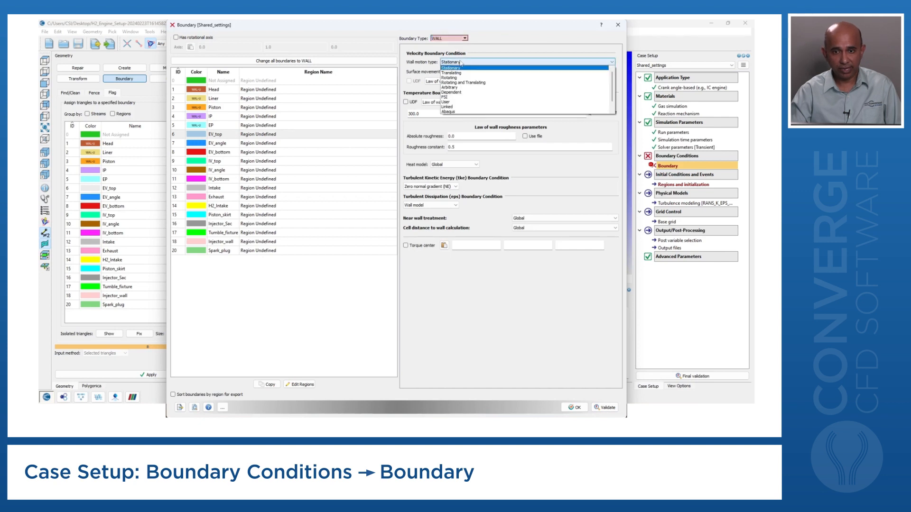
click(459, 74)
click(459, 72)
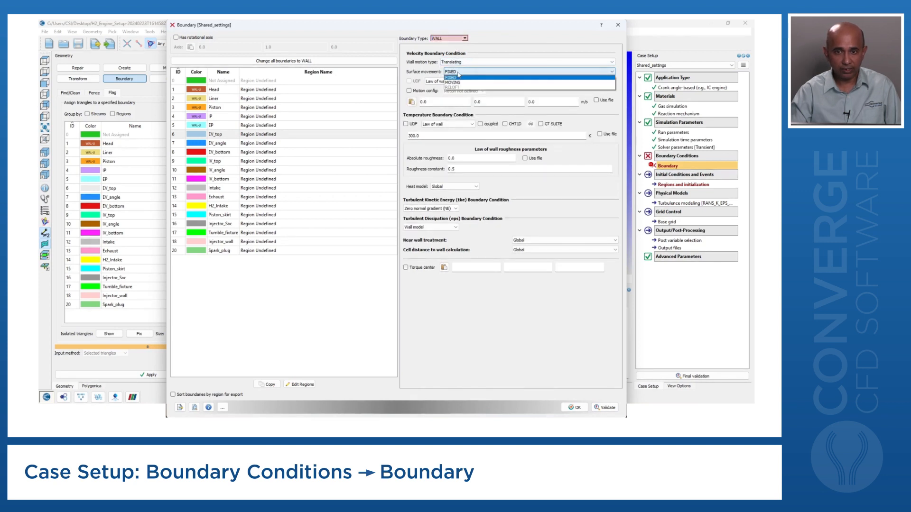
click(475, 81)
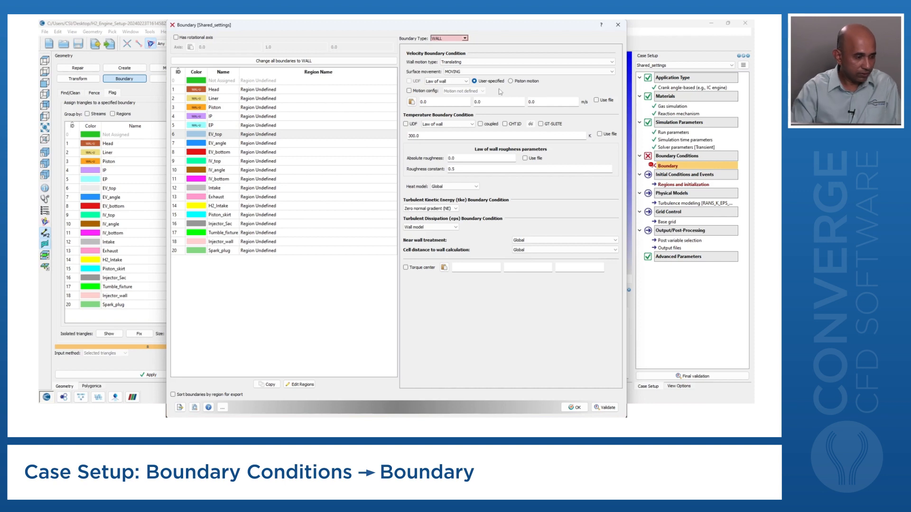
- Import Exhaust_lift.in as EV_top's velocity profile, check its lift plot, then accept the profile and validate the boundary
click(597, 100)
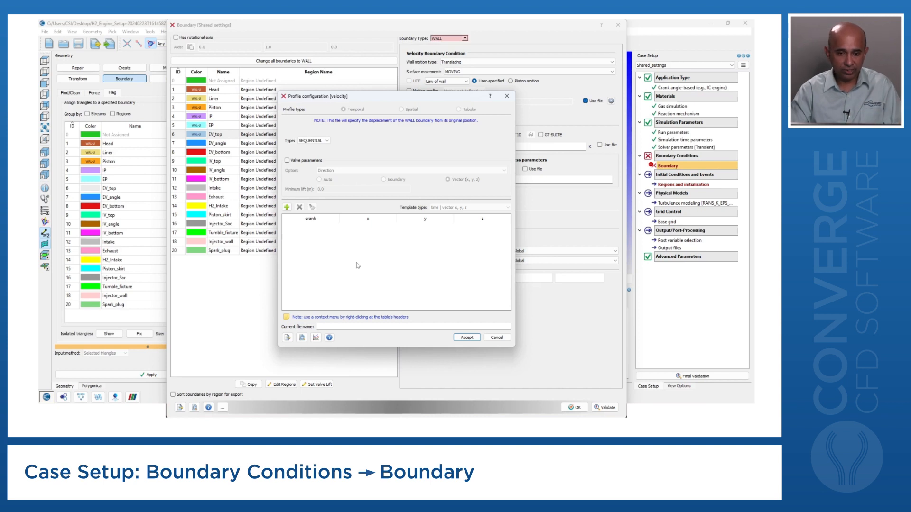
click(286, 339)
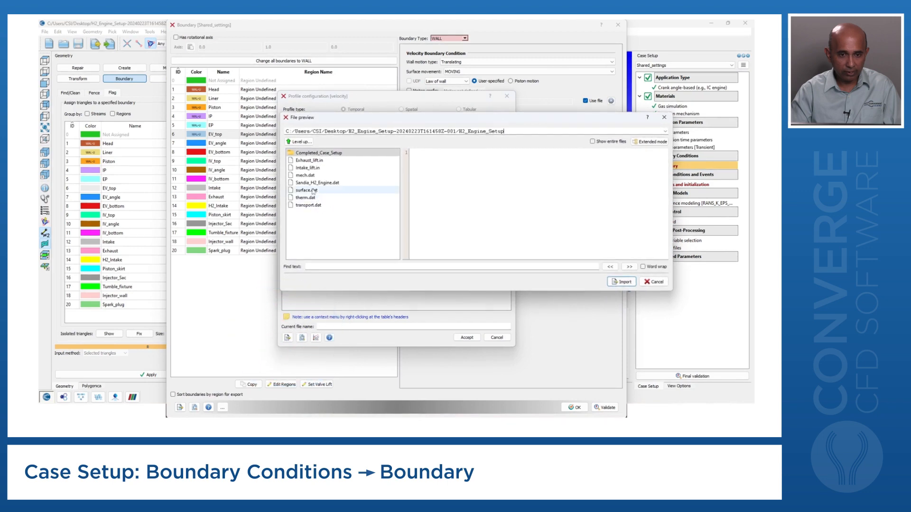
click(626, 283)
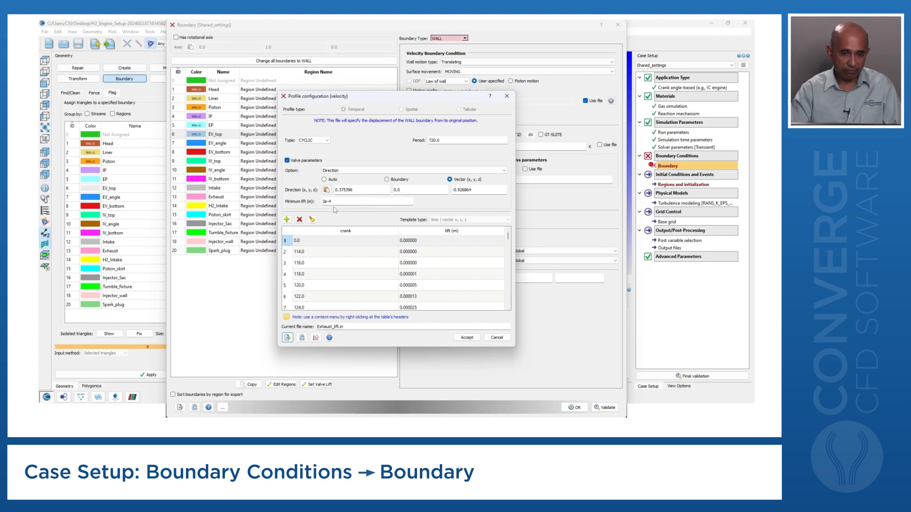
click(317, 338)
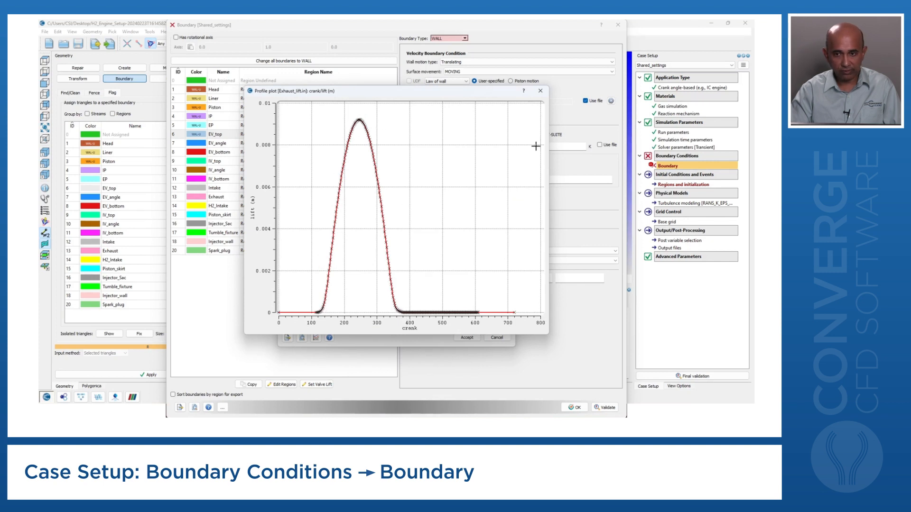
click(540, 91)
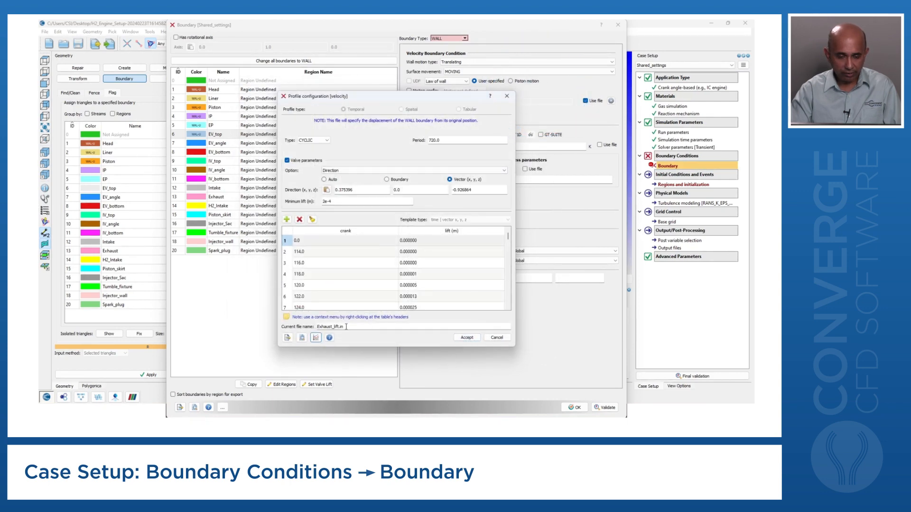
click(467, 337)
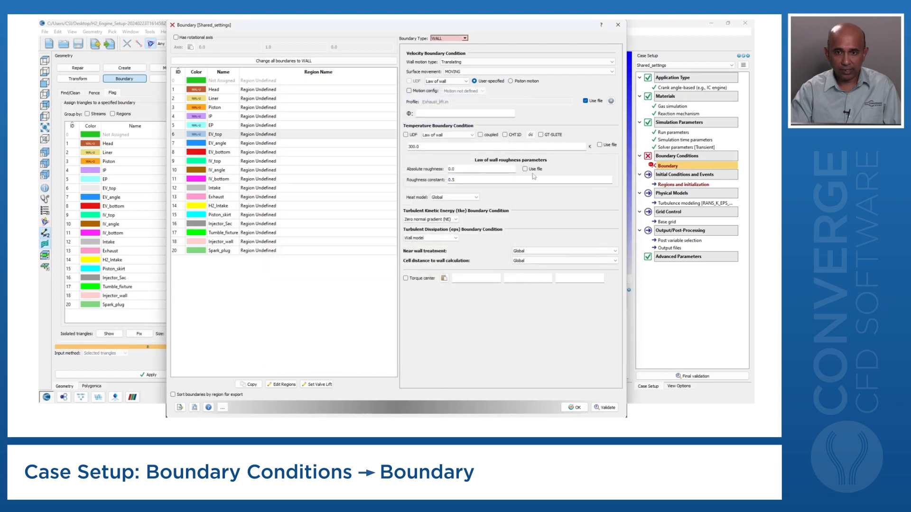
click(605, 407)
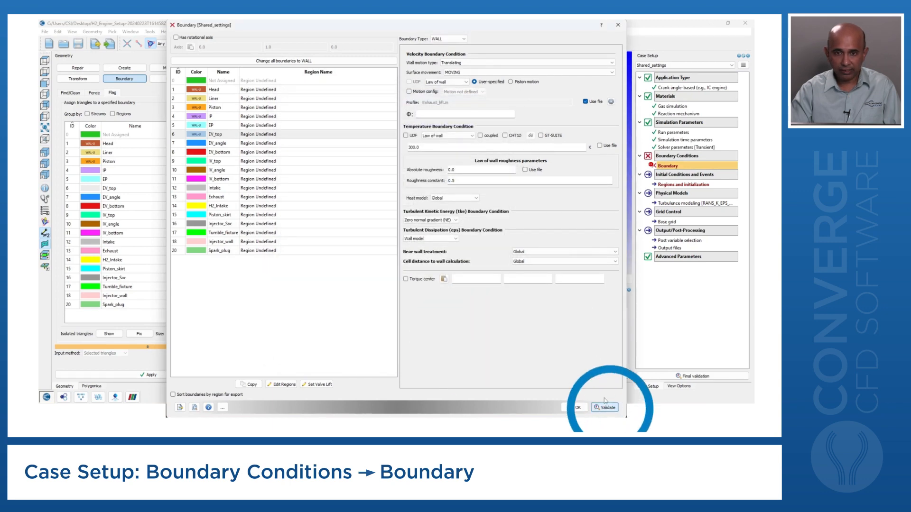
- Set the EV_angle boundary's type to WALL
click(227, 144)
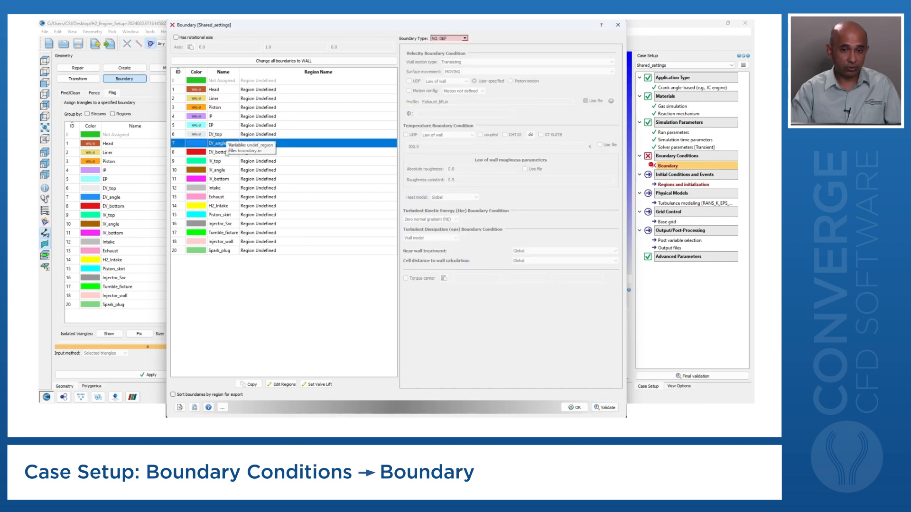
click(465, 38)
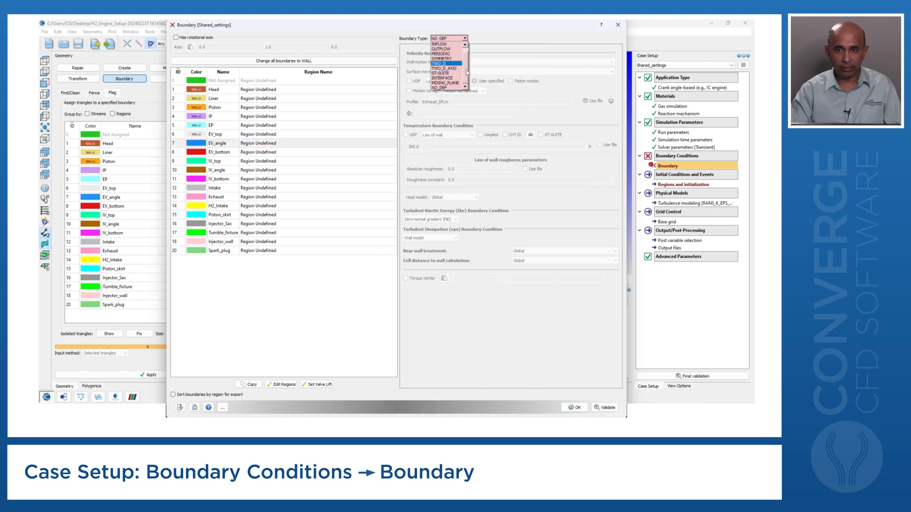
click(447, 45)
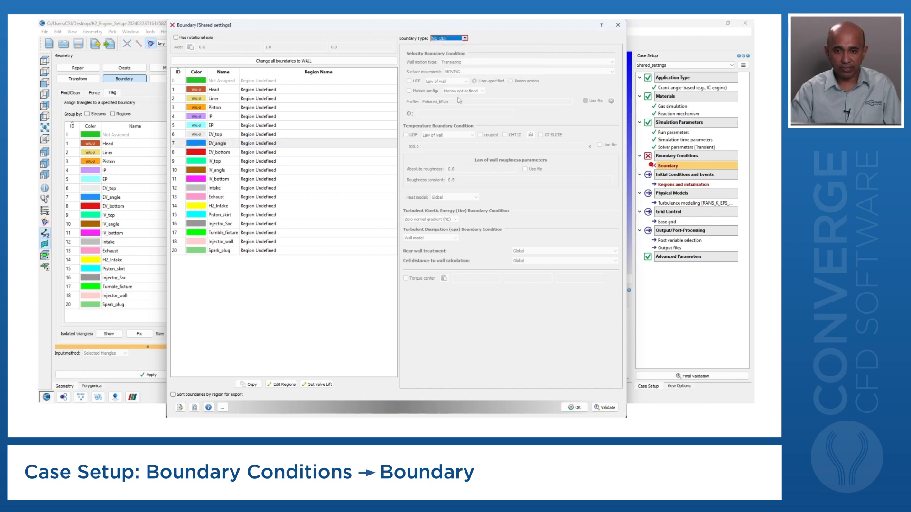
click(465, 39)
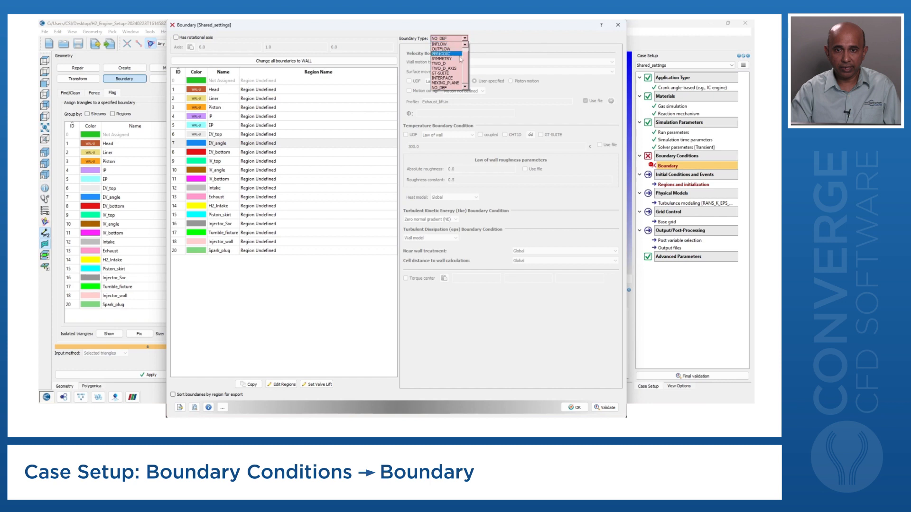
click(450, 44)
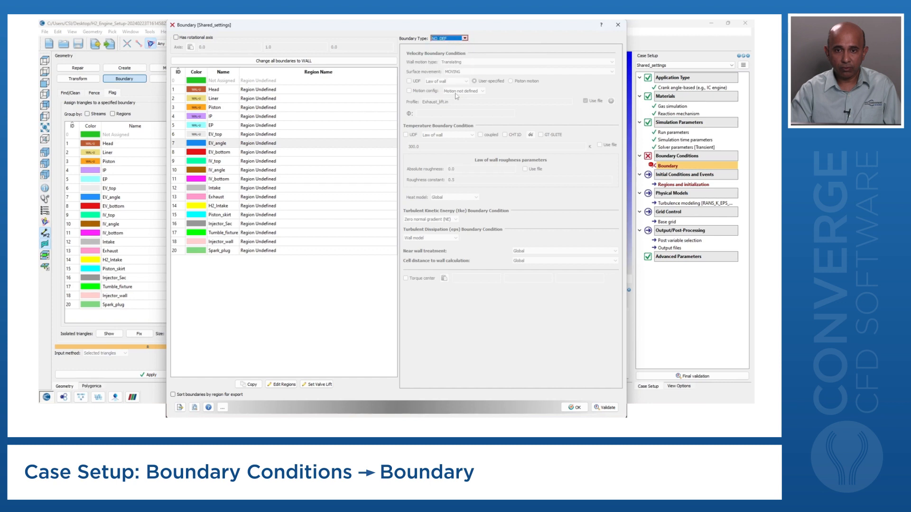
click(464, 38)
scroll(468, 62, down, 3)
click(446, 46)
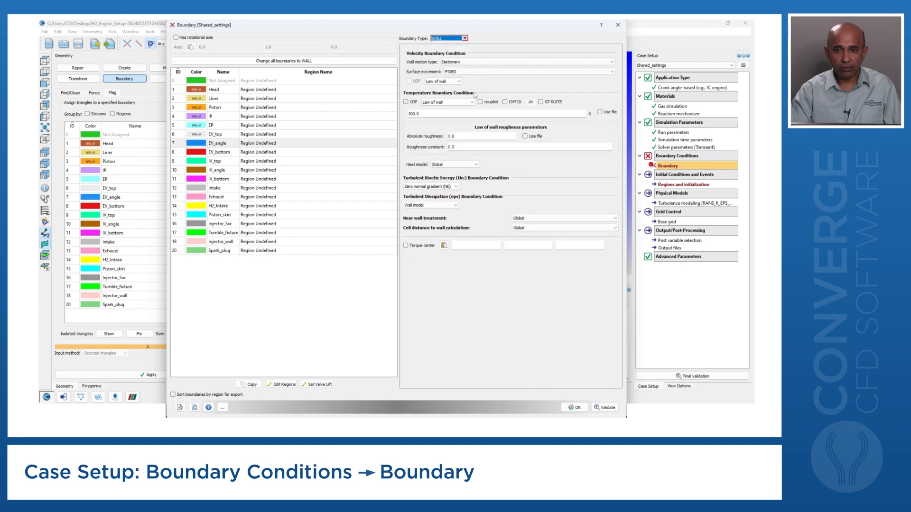
- Give the EV_angle wall a Translating motion type with MOVING surface movement
click(464, 62)
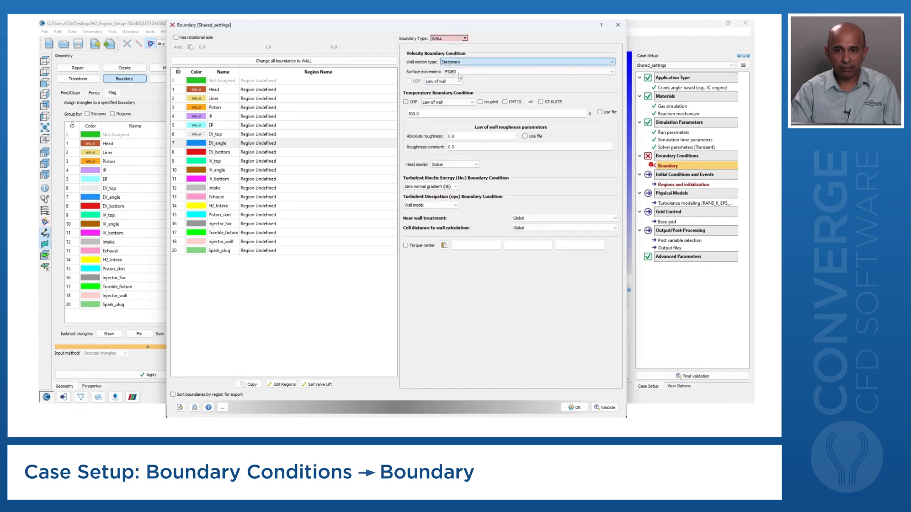
click(459, 73)
click(457, 72)
click(458, 81)
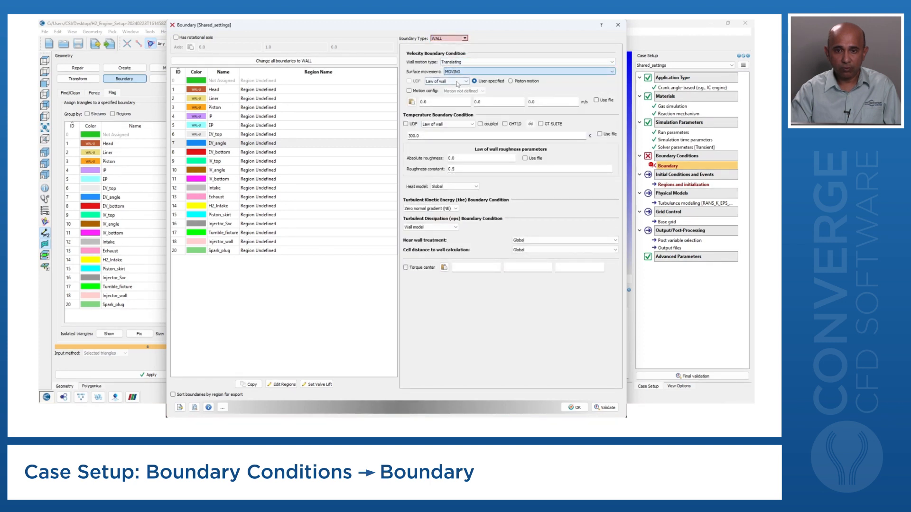
- Import Exhaust_lift.in as EV_angle's velocity profile, overwriting the existing profile of that name, and validate the boundary
click(597, 101)
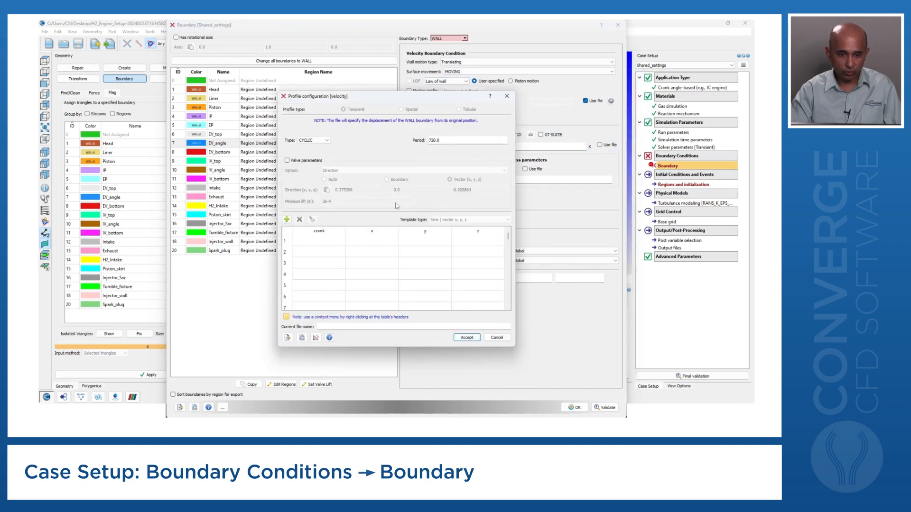
click(287, 337)
click(309, 161)
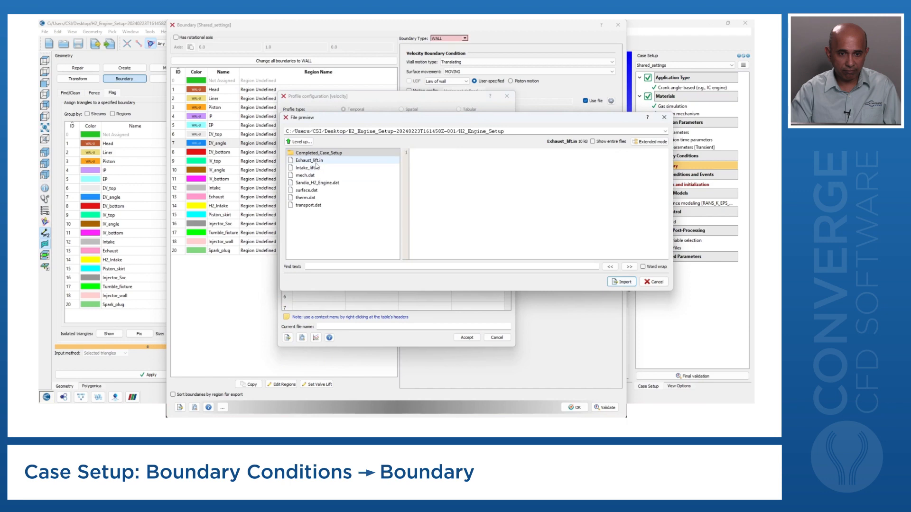
click(626, 283)
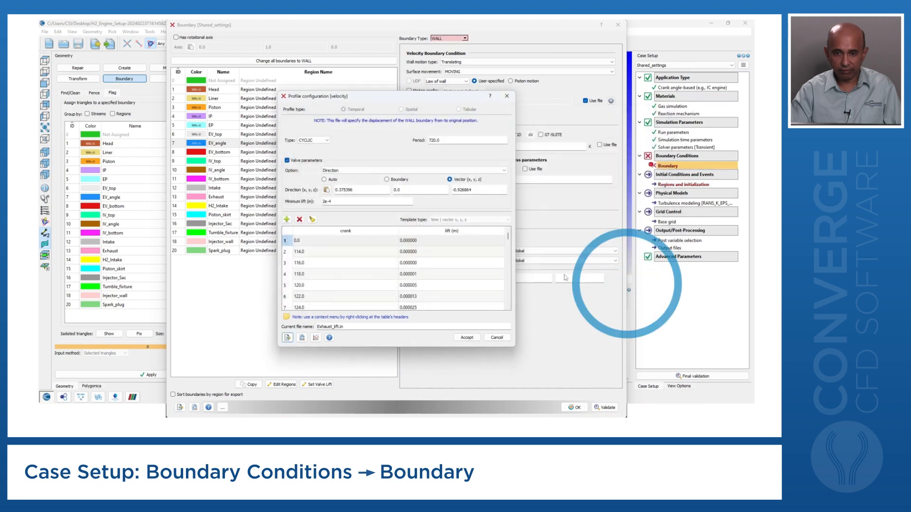
click(470, 339)
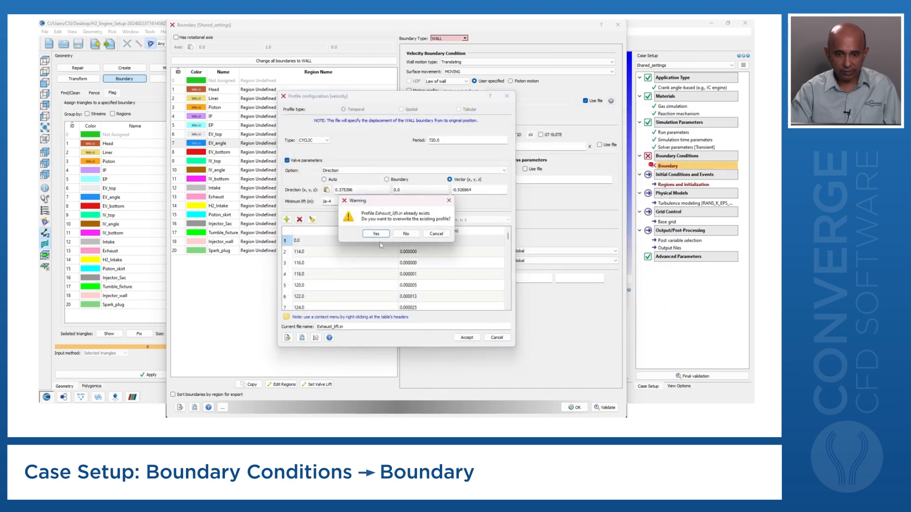
click(376, 234)
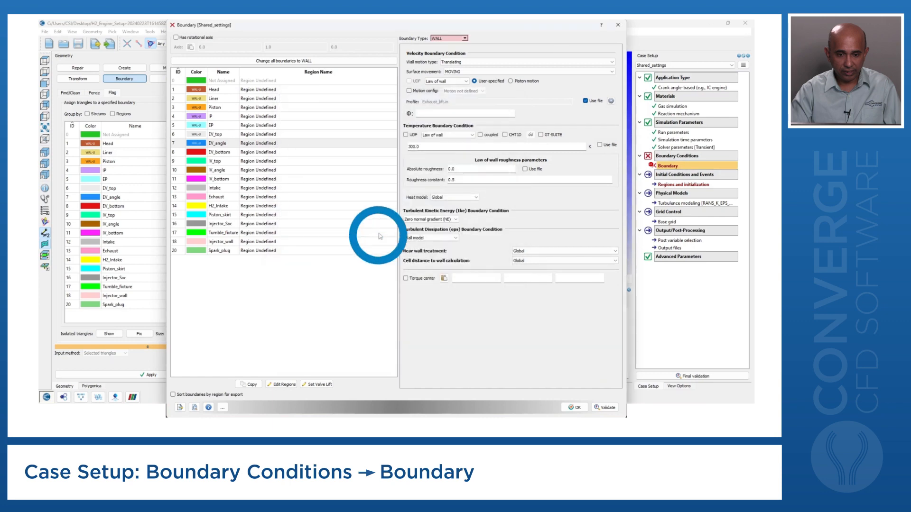
click(605, 408)
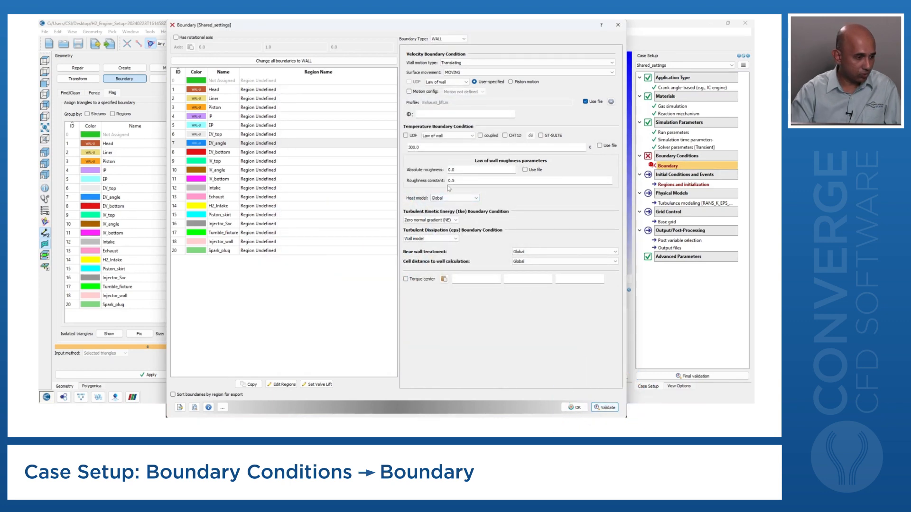
- Set the EV_top wall's temperature to 353.15 K and validate the boundary
click(220, 137)
drag(435, 146, 393, 147)
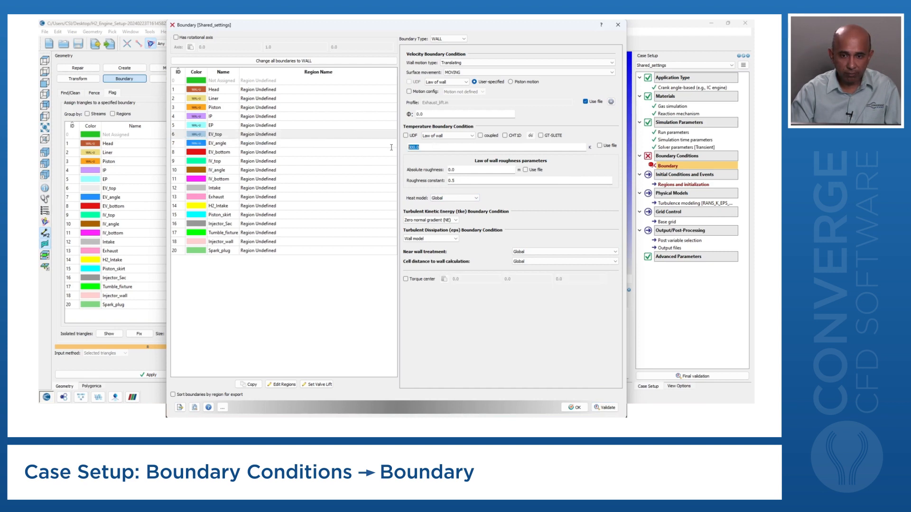
text(3)
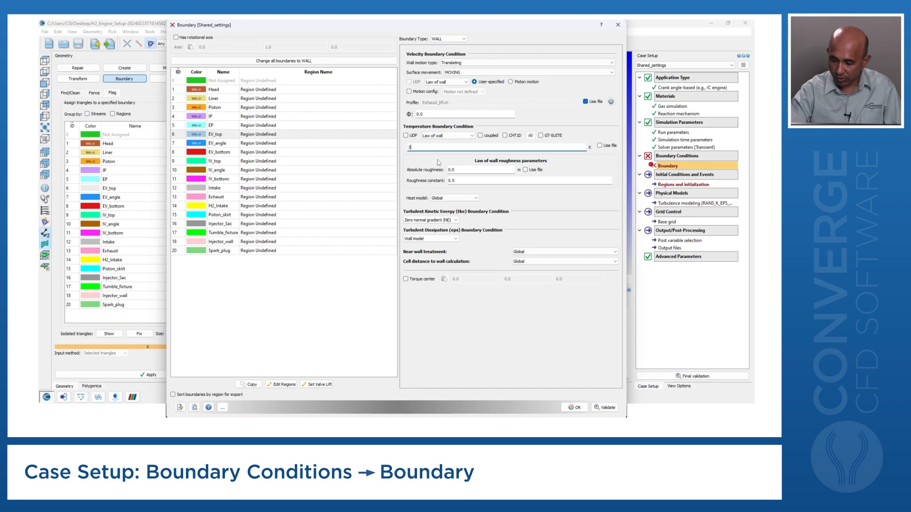
text(53.15)
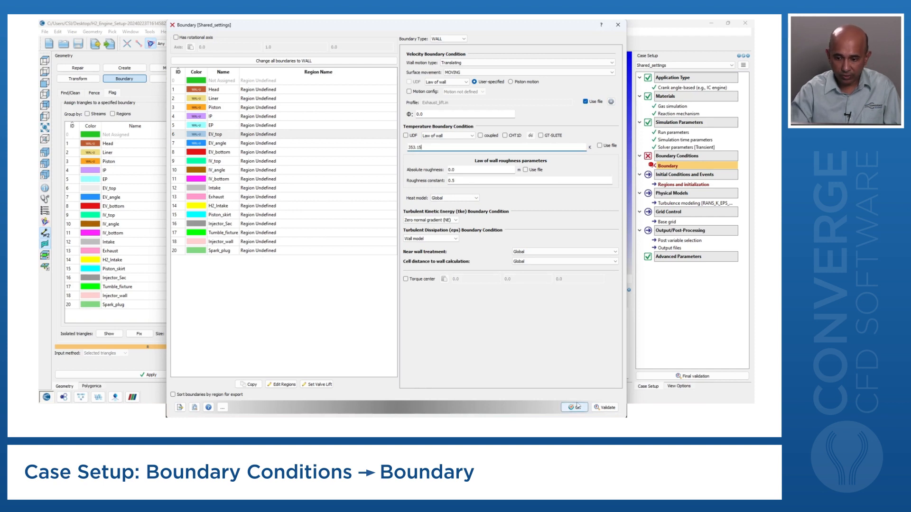
click(605, 408)
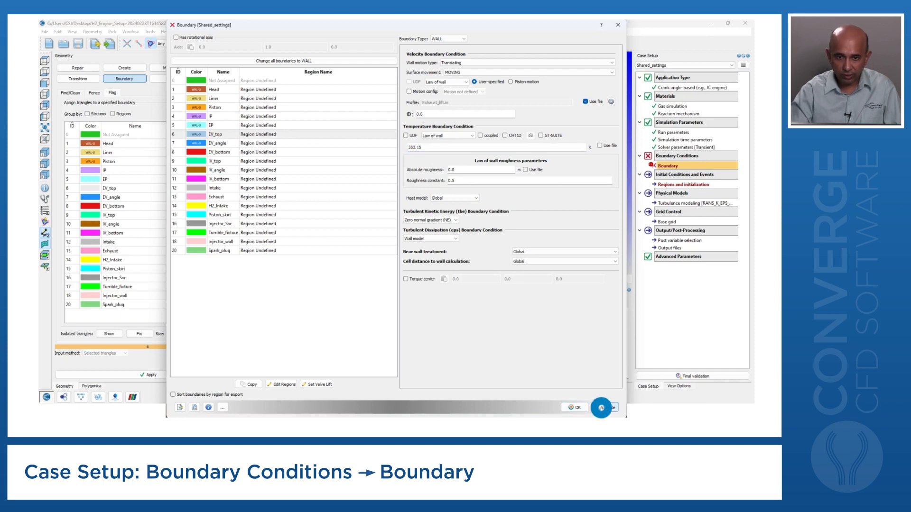
- Set the EV_angle wall's temperature to 353.15 K and validate the boundary
click(229, 143)
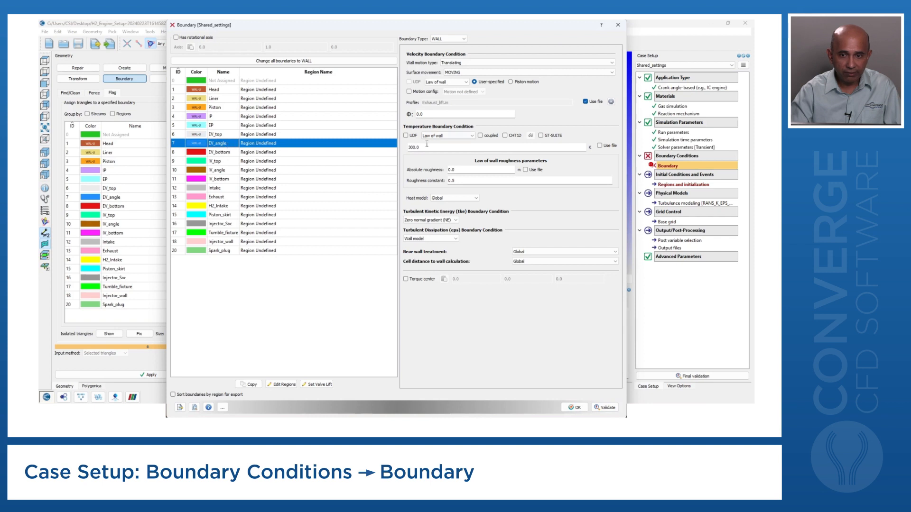
double_click(410, 147)
text(353.15)
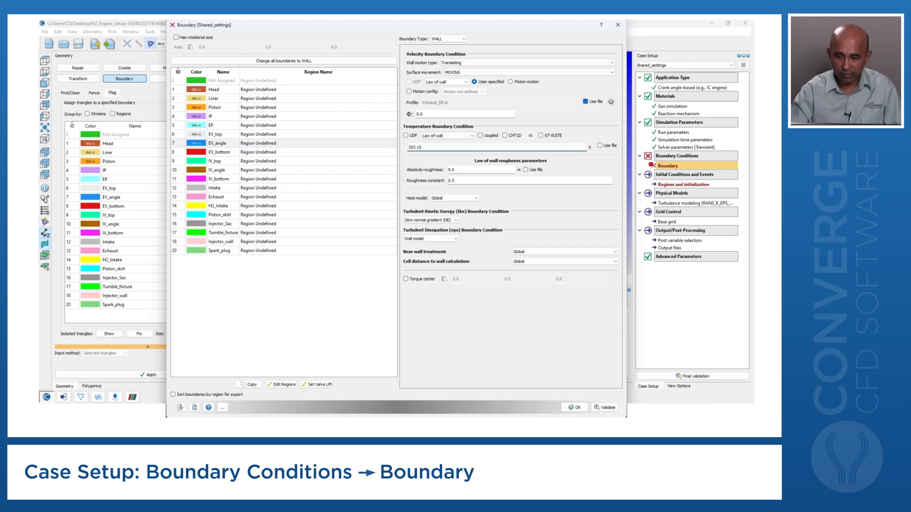
click(602, 408)
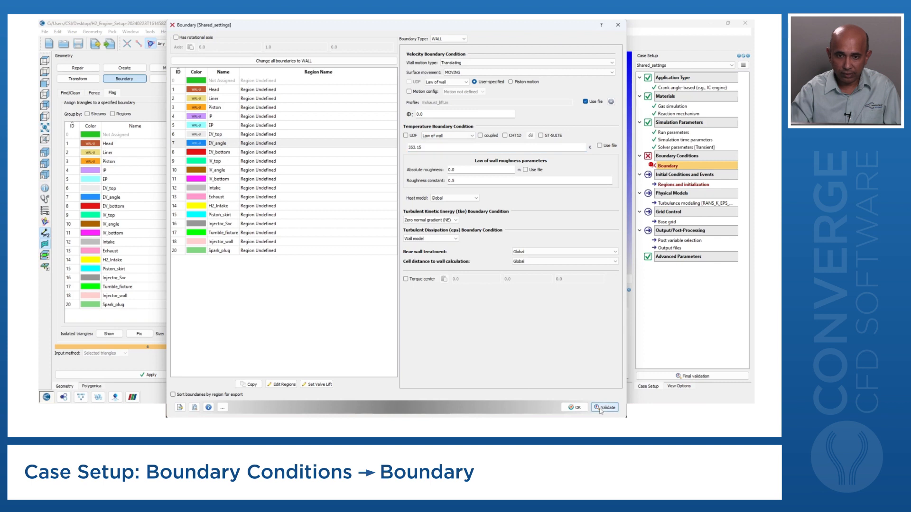
- Define the EV_bottom boundary as a WALL with Translating wall motion and MOVING surface movement
click(221, 152)
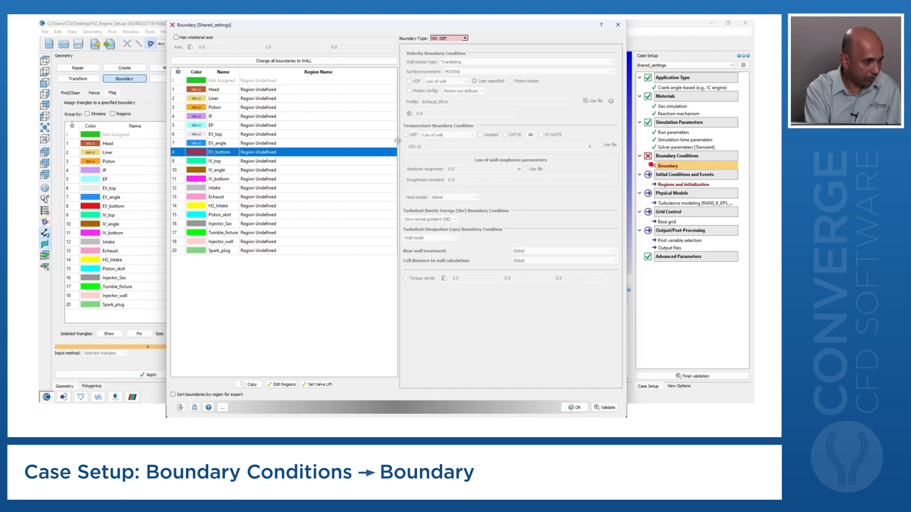
click(464, 38)
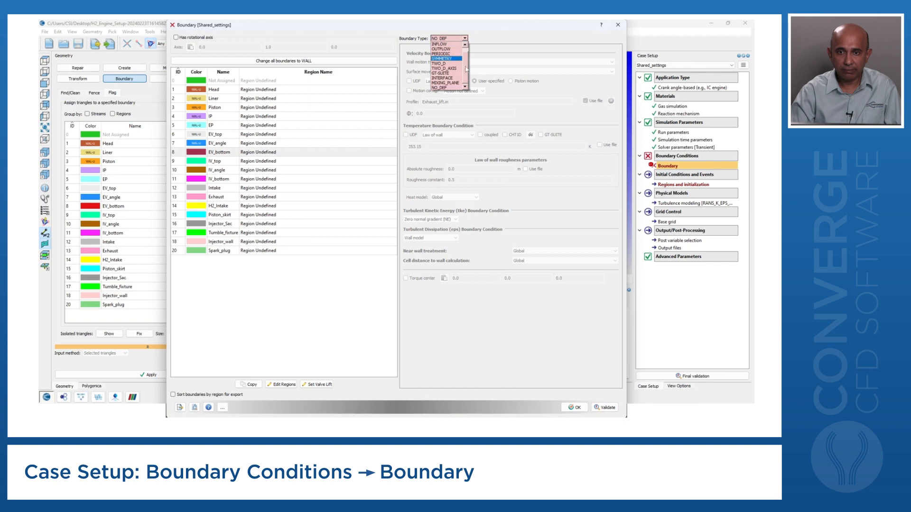
click(455, 44)
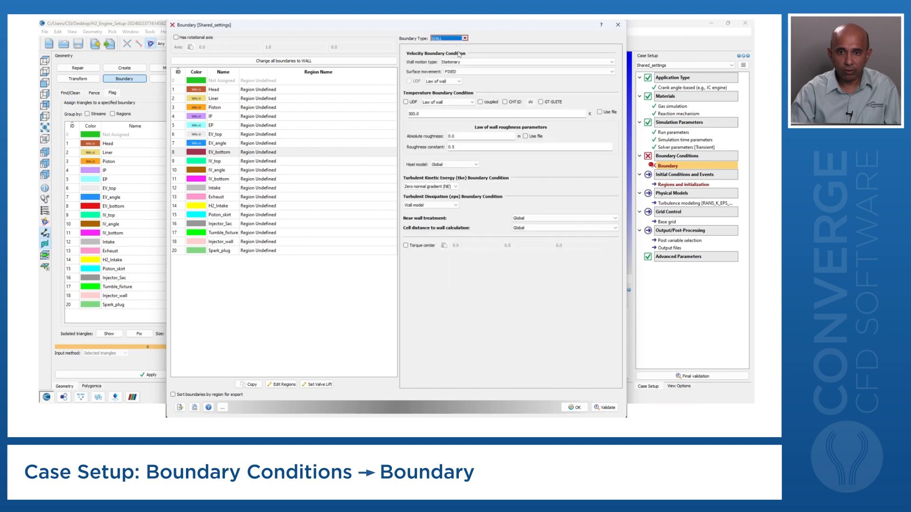
click(462, 63)
click(460, 72)
click(459, 72)
click(453, 82)
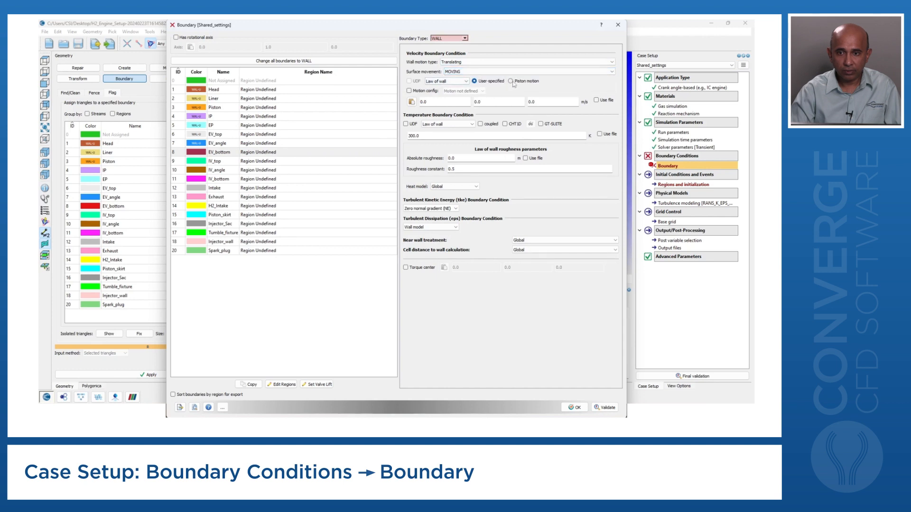
- Import Exhaust_lift.in as EV_bottom's velocity profile, overwriting the existing profile of that name, and validate the boundary
click(596, 100)
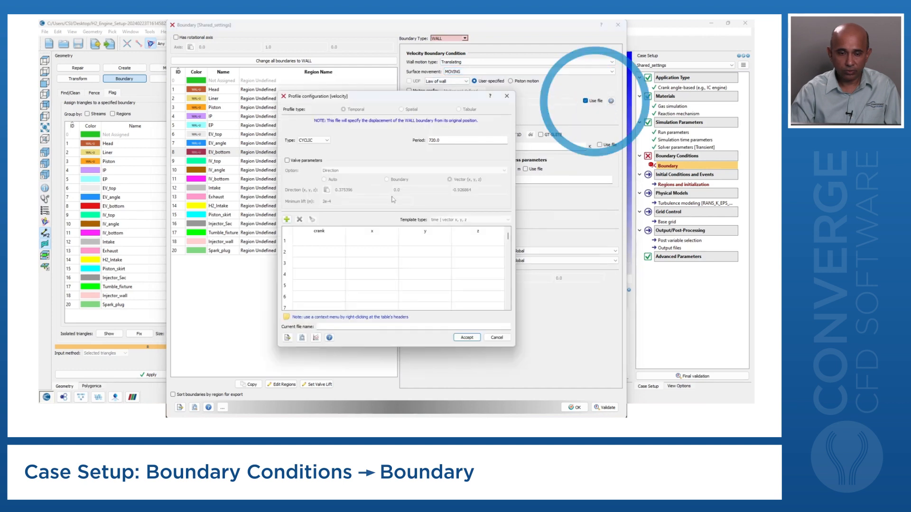
click(287, 337)
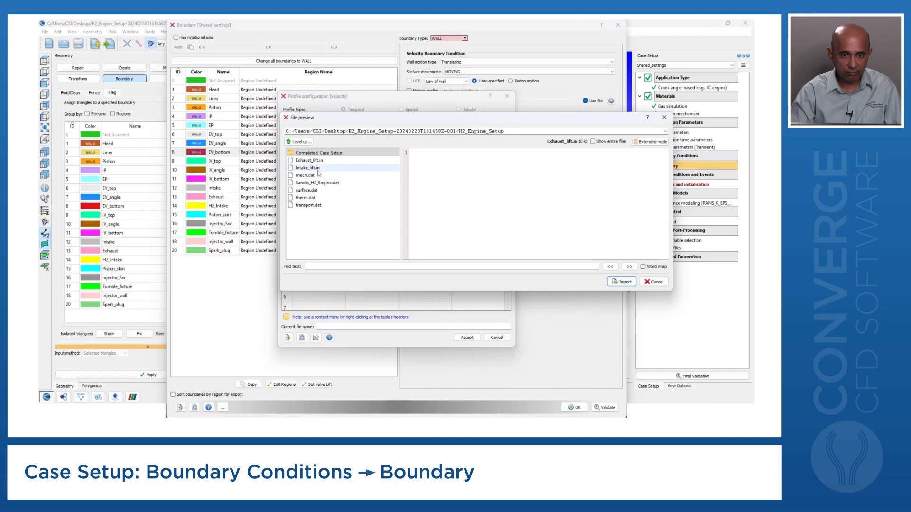
click(309, 161)
click(624, 282)
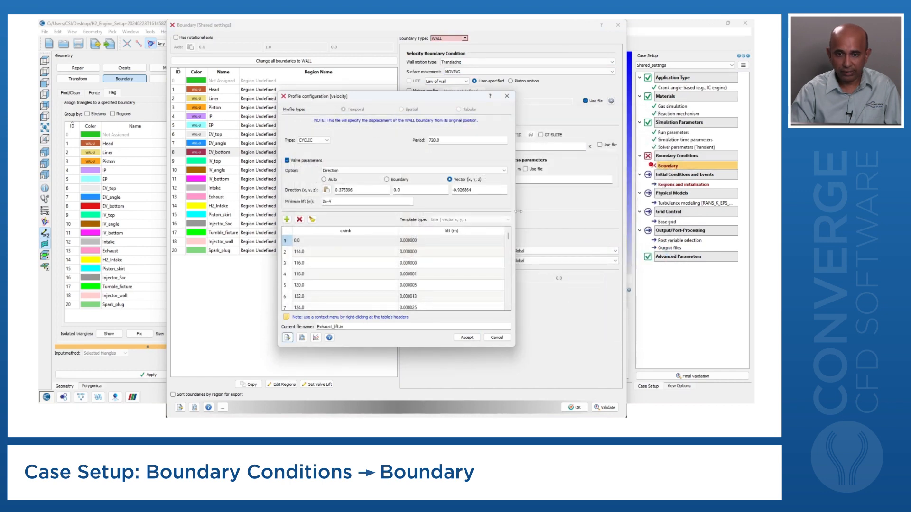
click(466, 337)
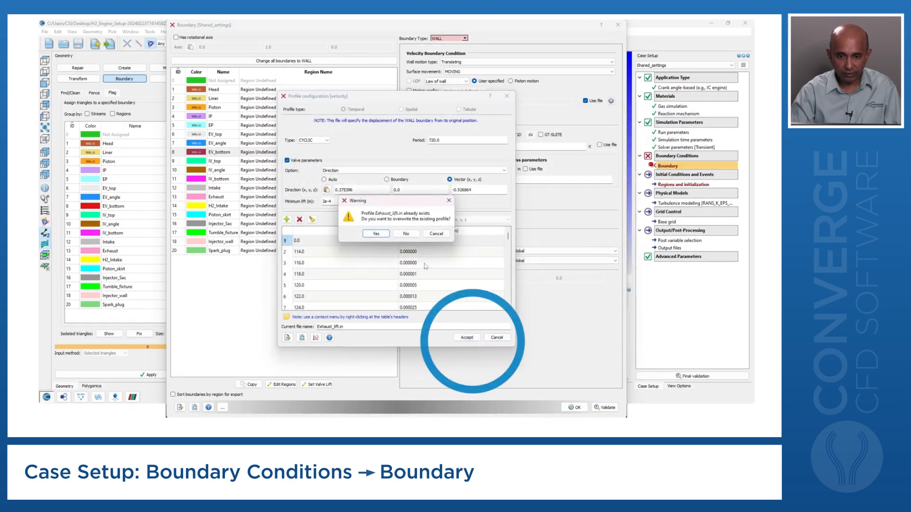
click(377, 236)
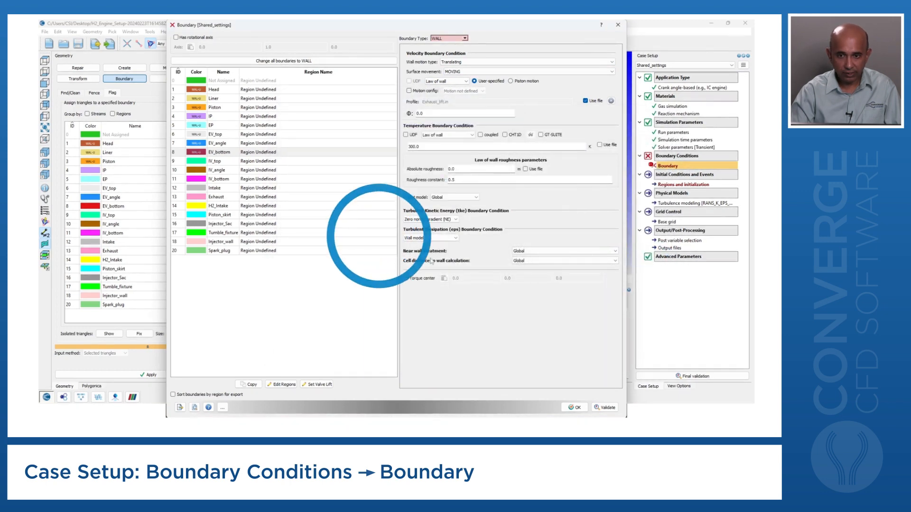
click(607, 408)
- Set the EV_bottom wall's temperature to 353.15 K and validate the boundary
drag(421, 147, 392, 146)
text(353.15)
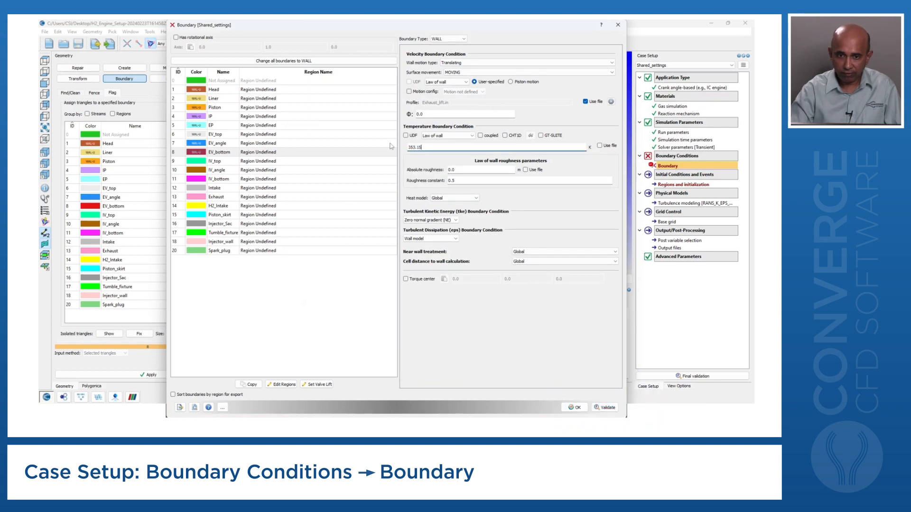
click(608, 407)
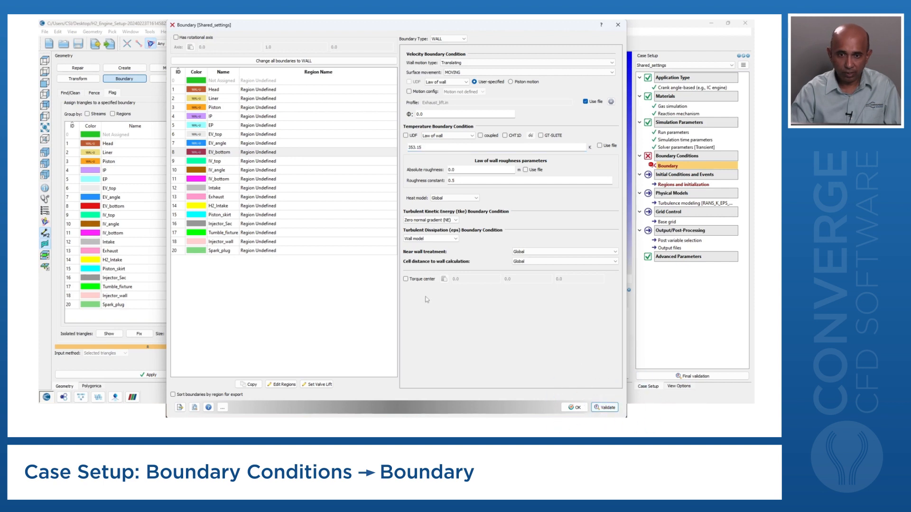
- Define the IV_top boundary as a WALL with Translating wall motion and MOVING surface movement
click(216, 161)
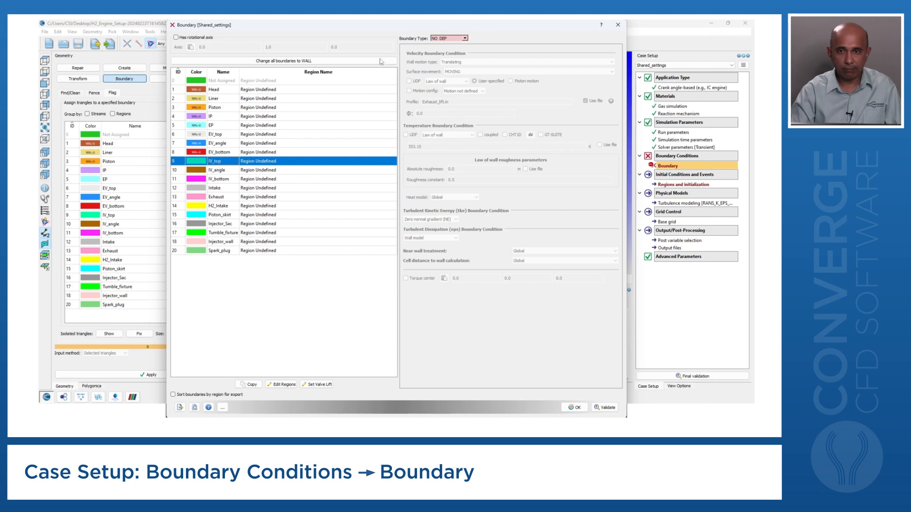
click(465, 38)
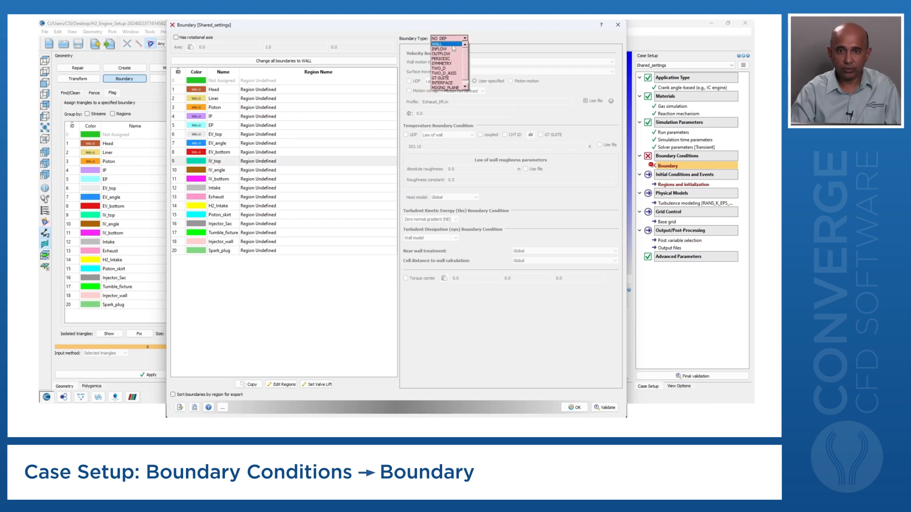
click(446, 43)
click(462, 63)
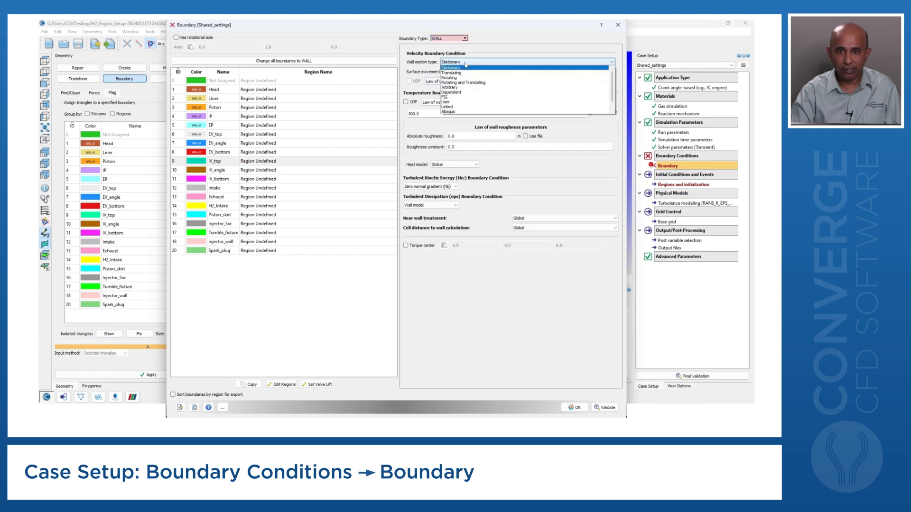
click(459, 72)
click(459, 72)
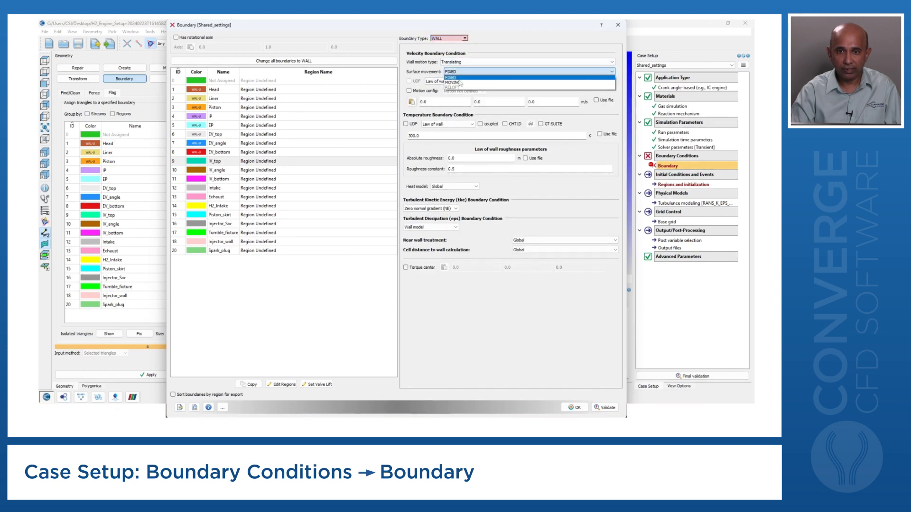
click(447, 86)
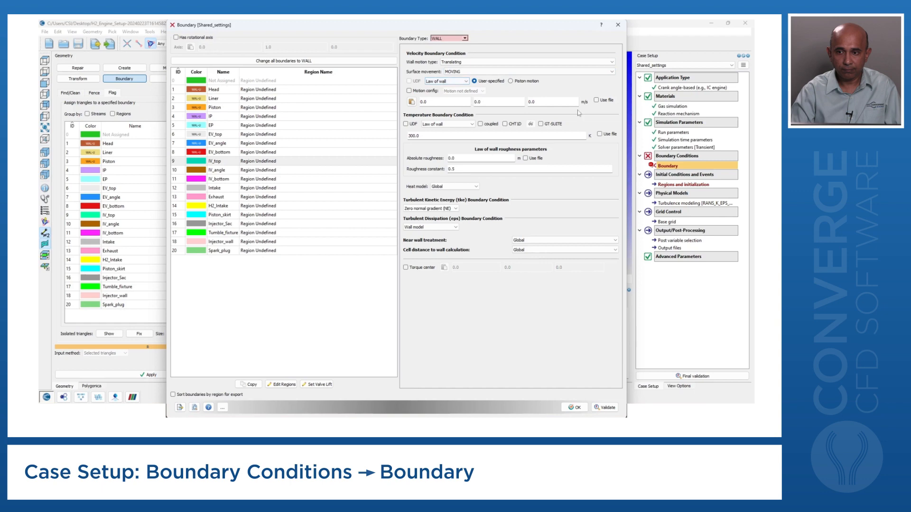
- Import Intake_lift.in as IV_top's velocity profile and accept it
click(597, 100)
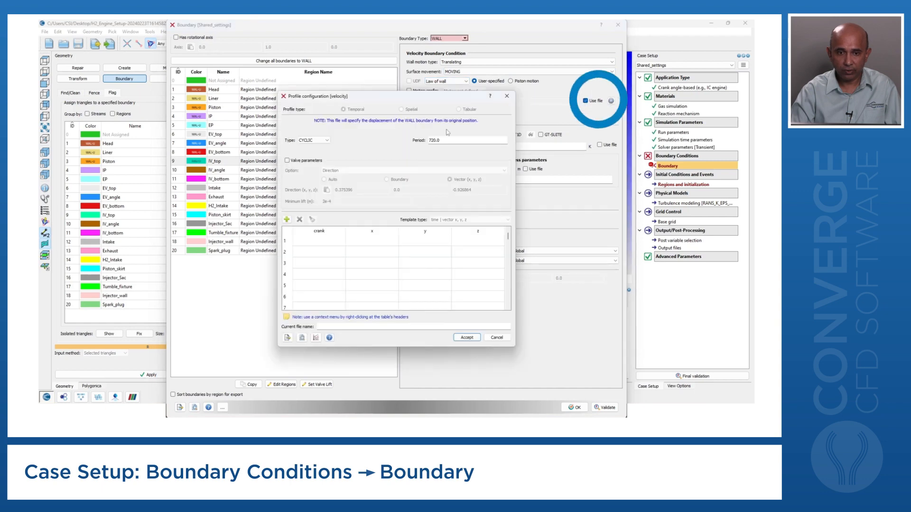
click(287, 338)
click(308, 168)
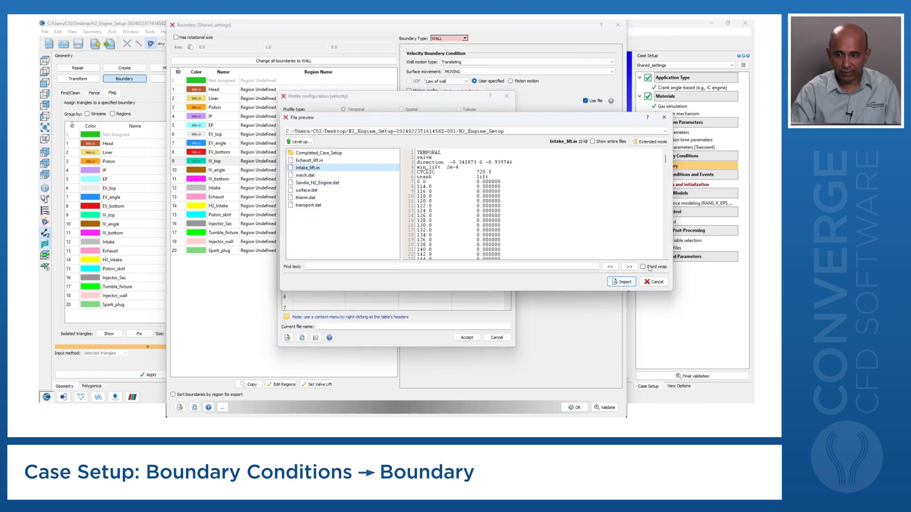
click(622, 282)
click(467, 337)
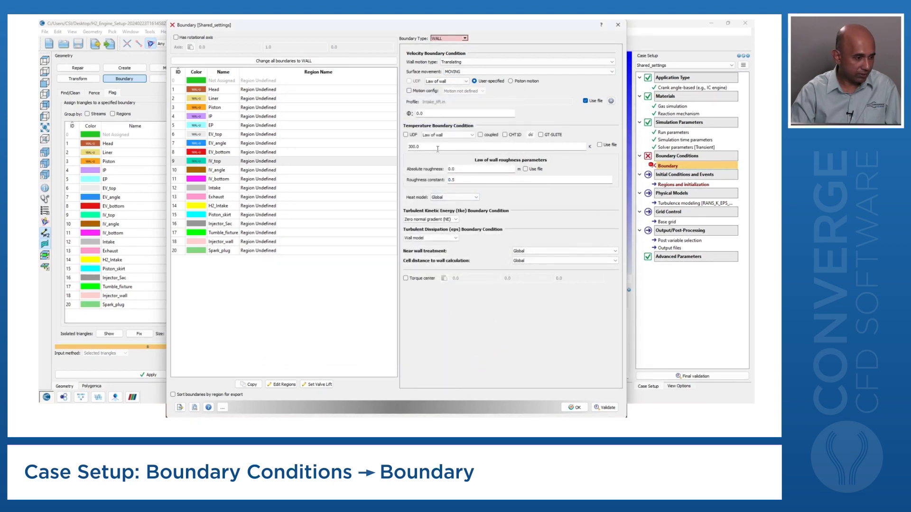
- Set the IV_top wall's temperature to 309.15 K and validate the boundary
click(437, 147)
drag(437, 148, 401, 151)
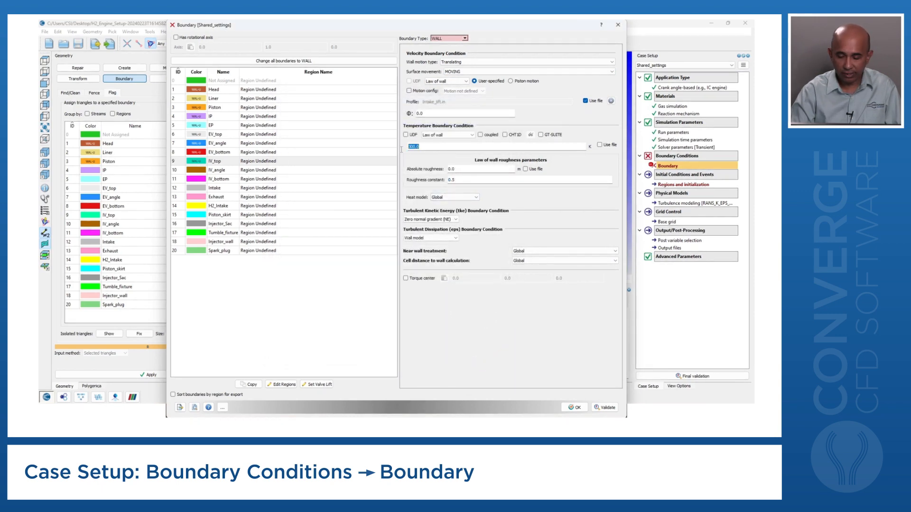
text(309.15)
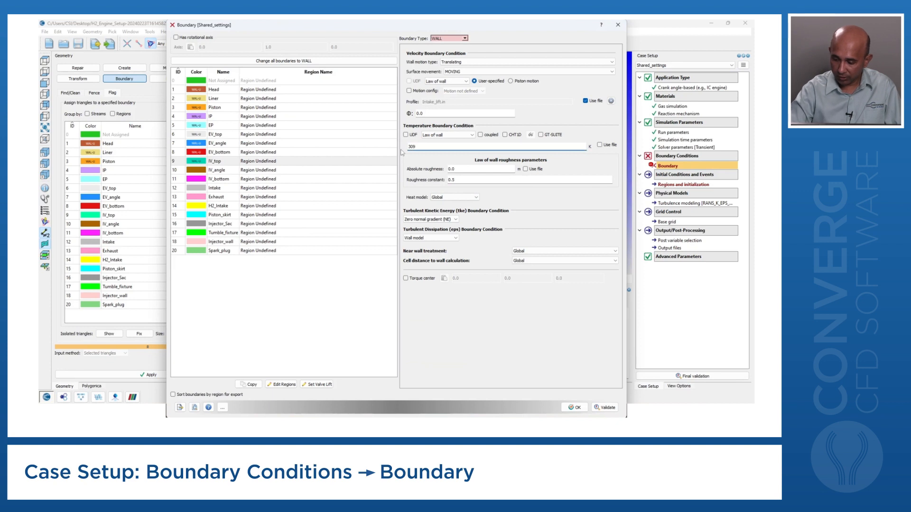
click(604, 408)
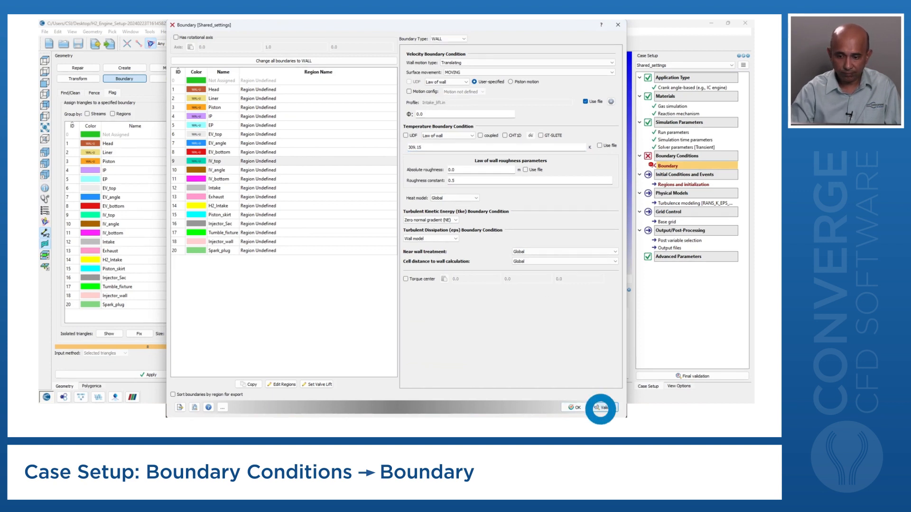
- Define the IV_angle boundary as a WALL at 309.15 K with Translating wall motion and MOVING surface movement
click(225, 171)
click(465, 39)
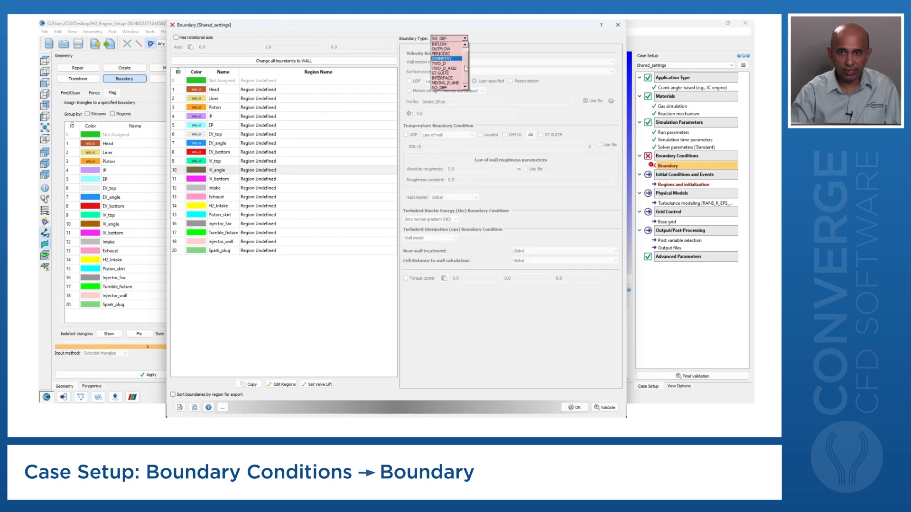
click(444, 44)
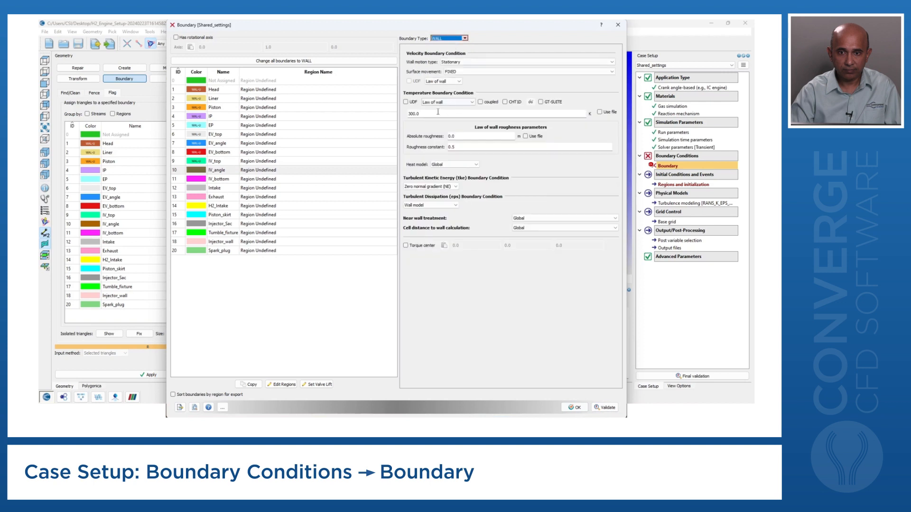
text(309.15)
click(456, 62)
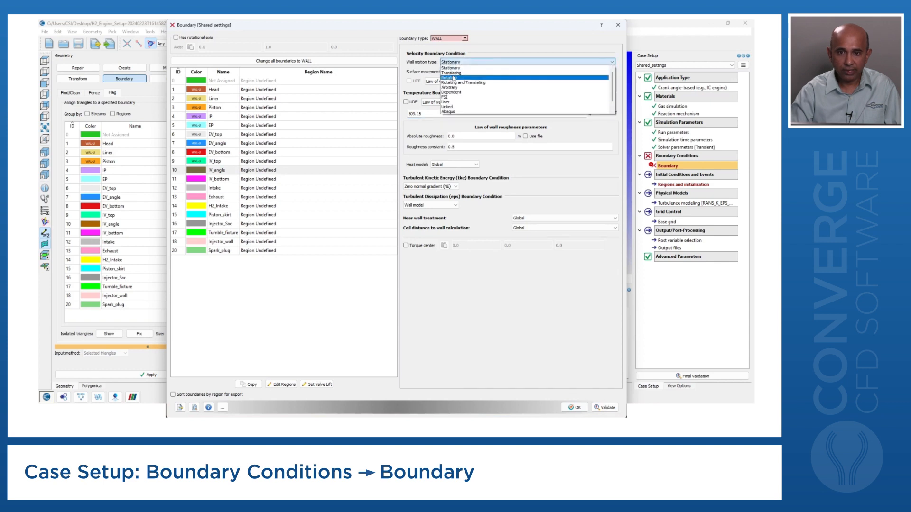
click(459, 72)
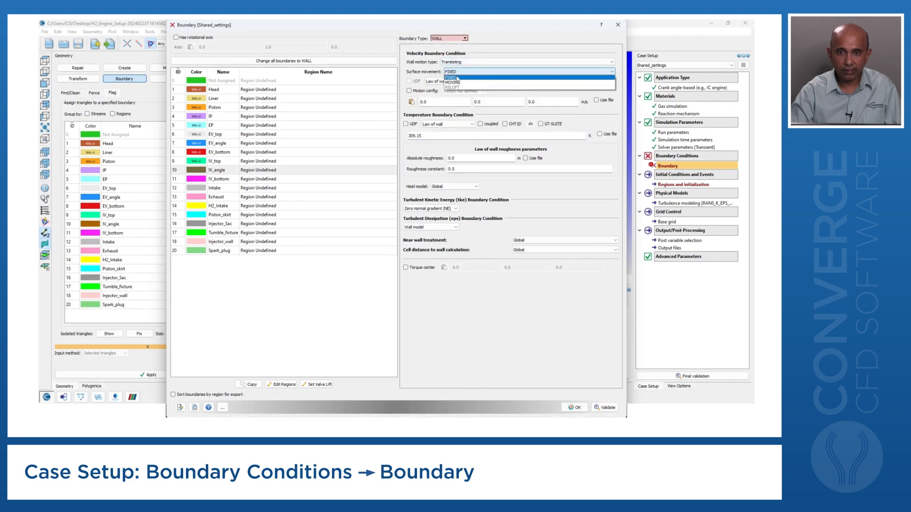
click(452, 83)
- Import Intake_lift.in as IV_angle's velocity profile and accept it, overwriting the existing profile
click(597, 100)
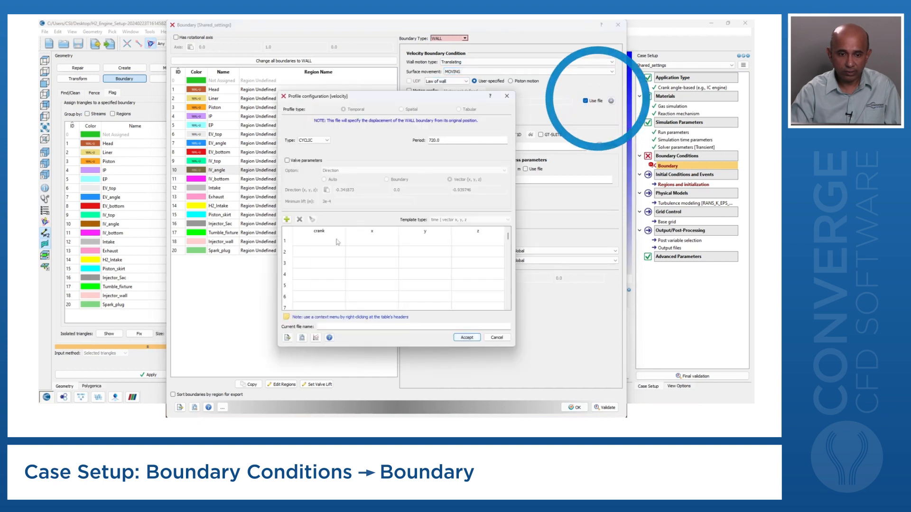
click(287, 338)
click(309, 168)
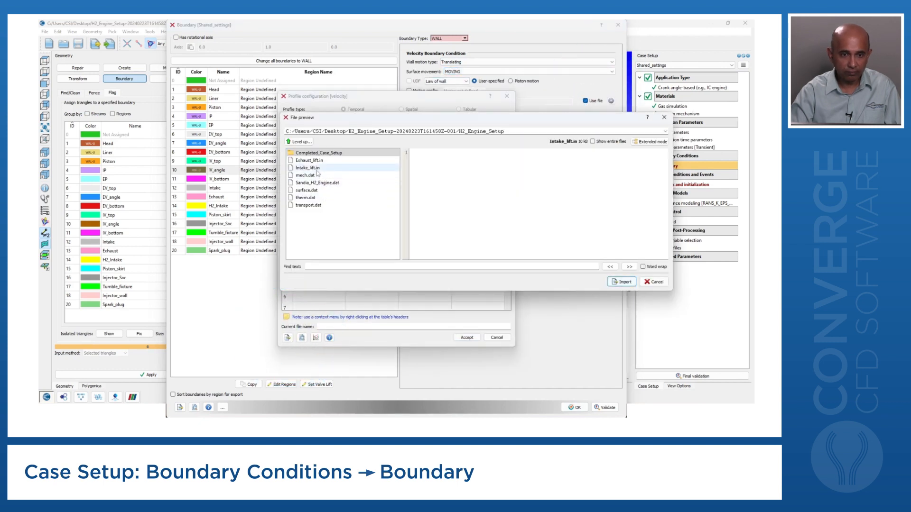
click(619, 281)
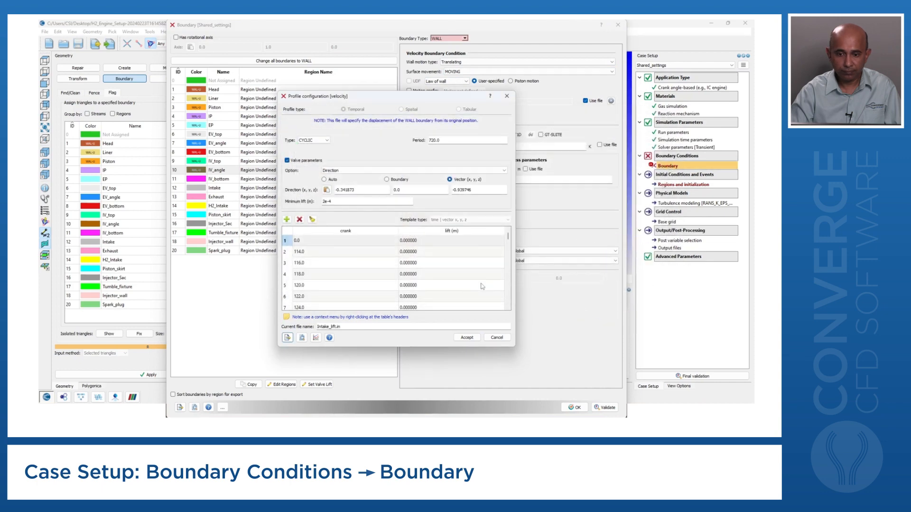
click(466, 337)
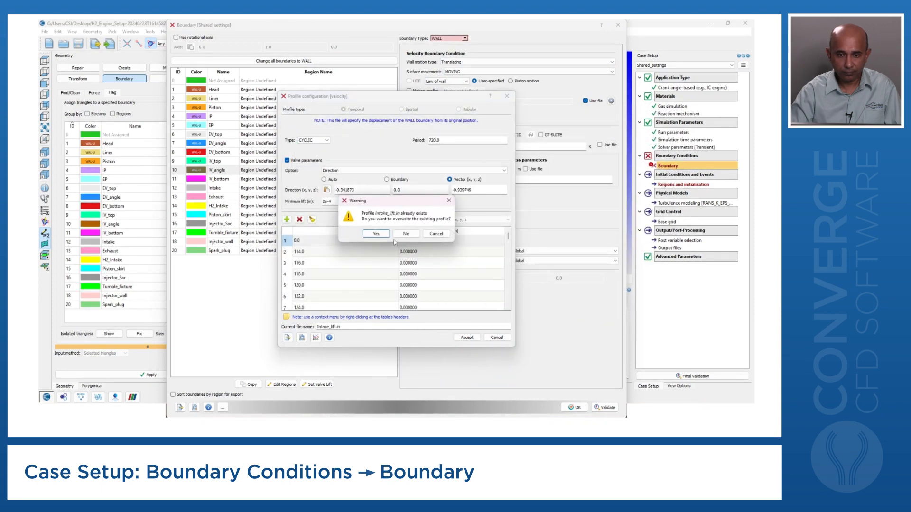
click(376, 234)
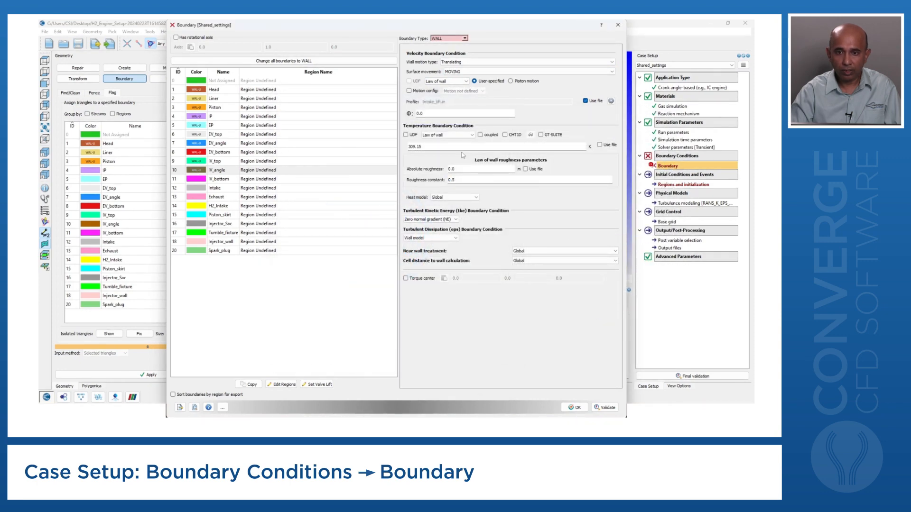
- Define the IV_bottom boundary as a WALL with Translating wall motion and MOVING surface movement
click(223, 179)
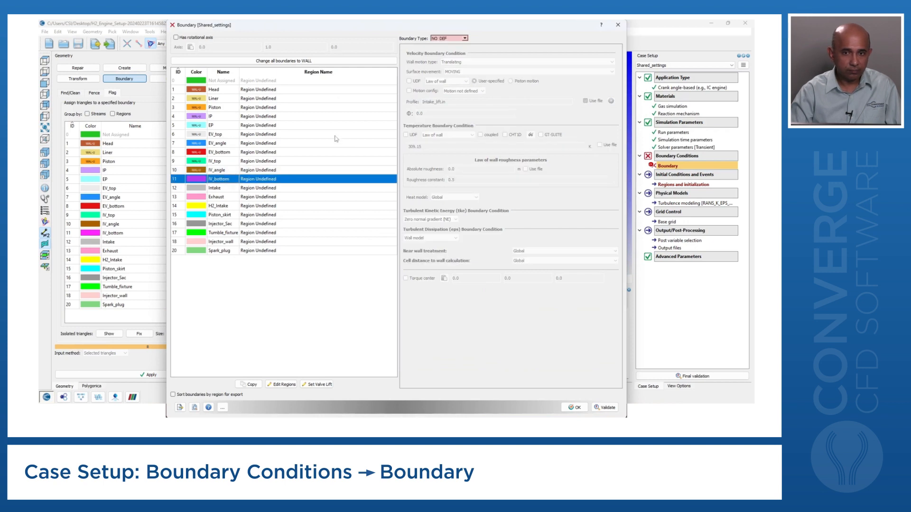
click(465, 39)
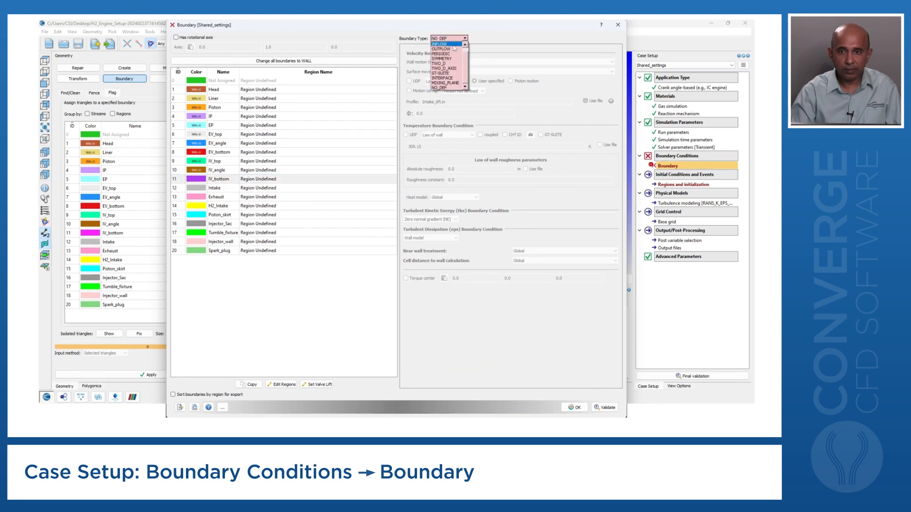
click(451, 44)
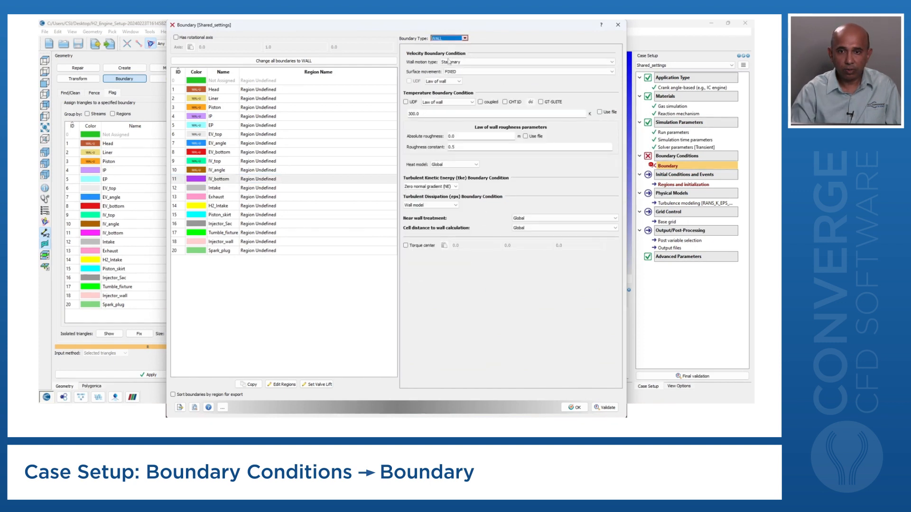
click(464, 63)
click(458, 74)
click(458, 72)
click(458, 82)
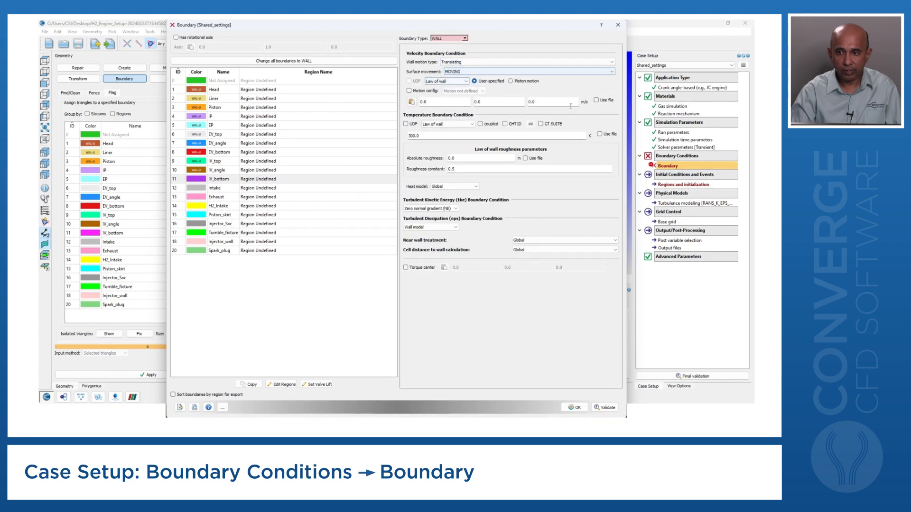
- Import Intake_lift.in as IV_bottom's velocity profile and check its plotted crank/lift curve
click(596, 100)
click(288, 337)
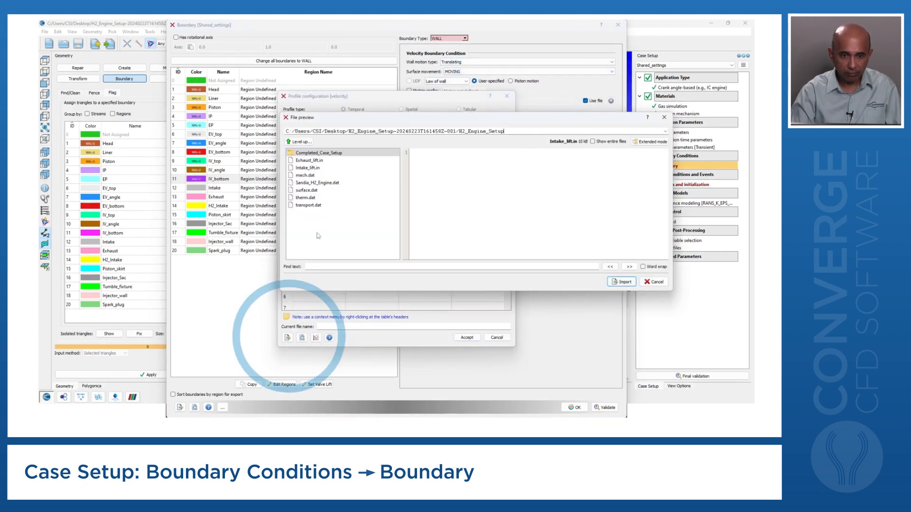
click(307, 167)
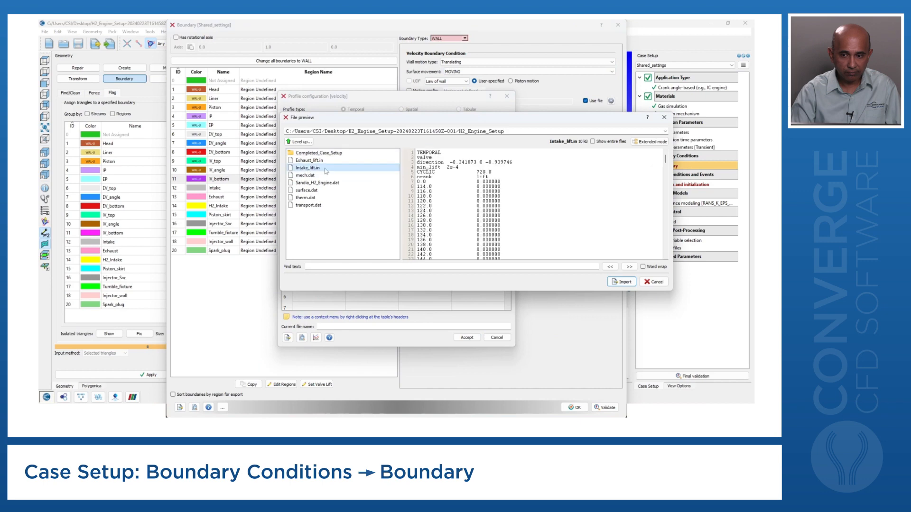
click(624, 282)
click(315, 338)
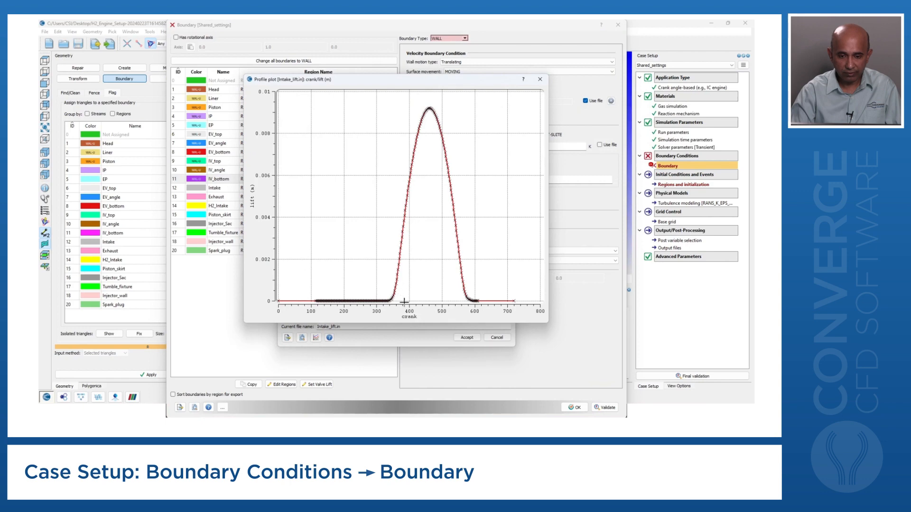
click(540, 80)
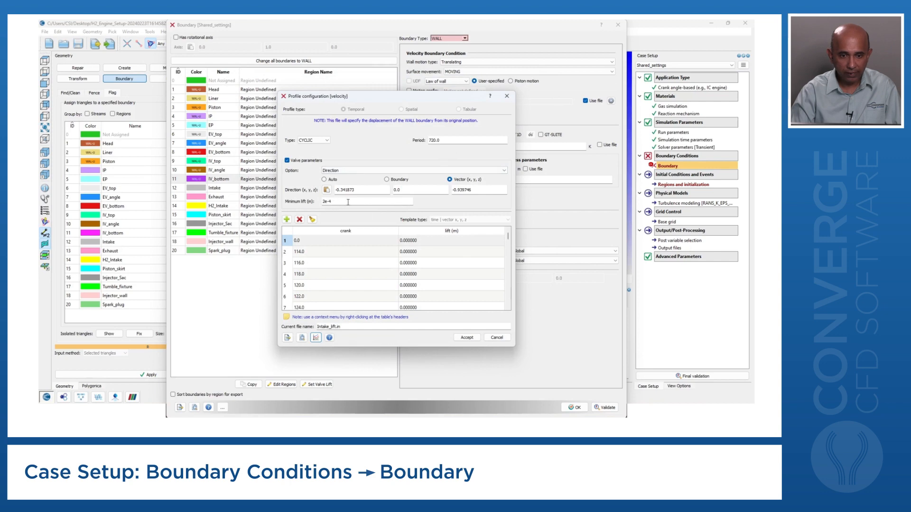
- Accept IV_bottom's lift profile, overwriting the existing one, and open the wall temperature for editing
click(467, 338)
click(378, 236)
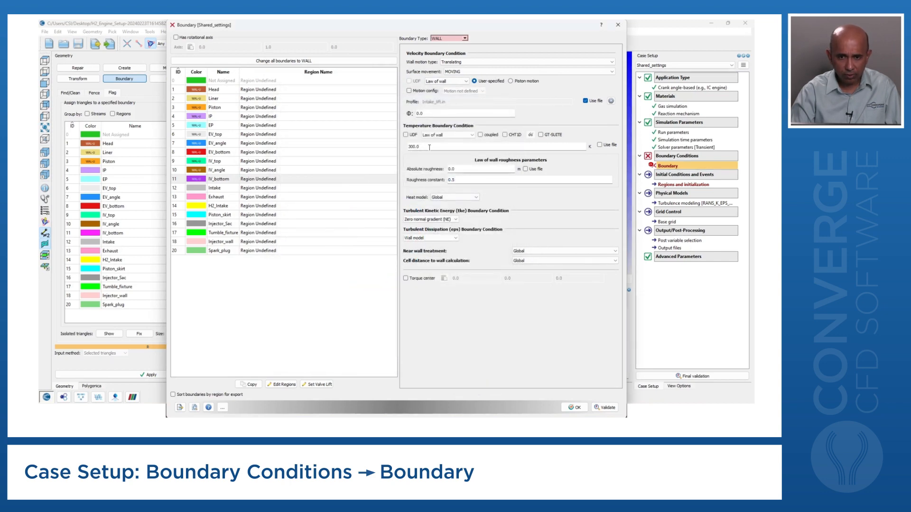
drag(430, 148, 408, 147)
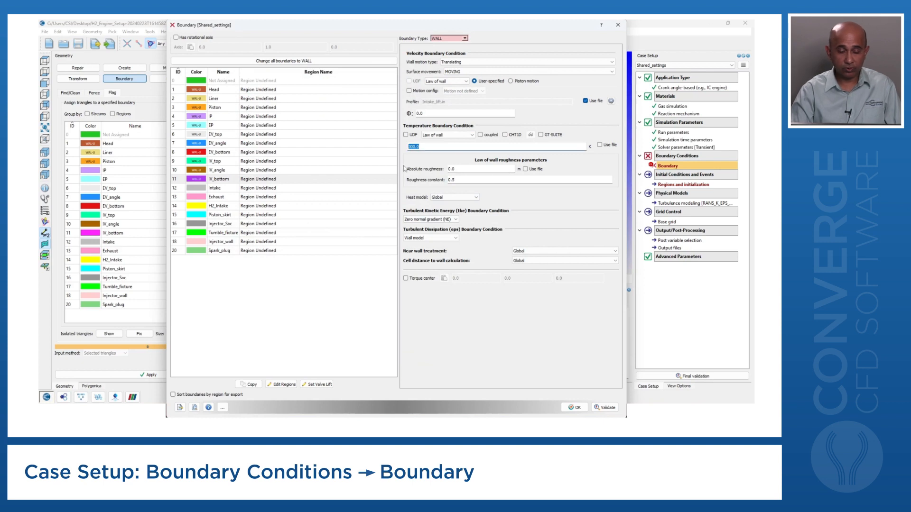
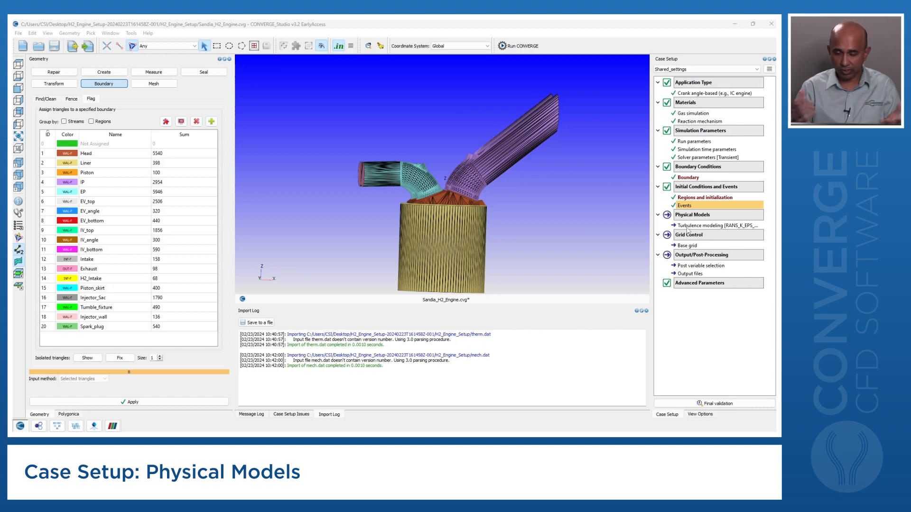
- Enable combustion, emissions and source/sink modeling in the case's physical models and apply the selection
double_click(692, 214)
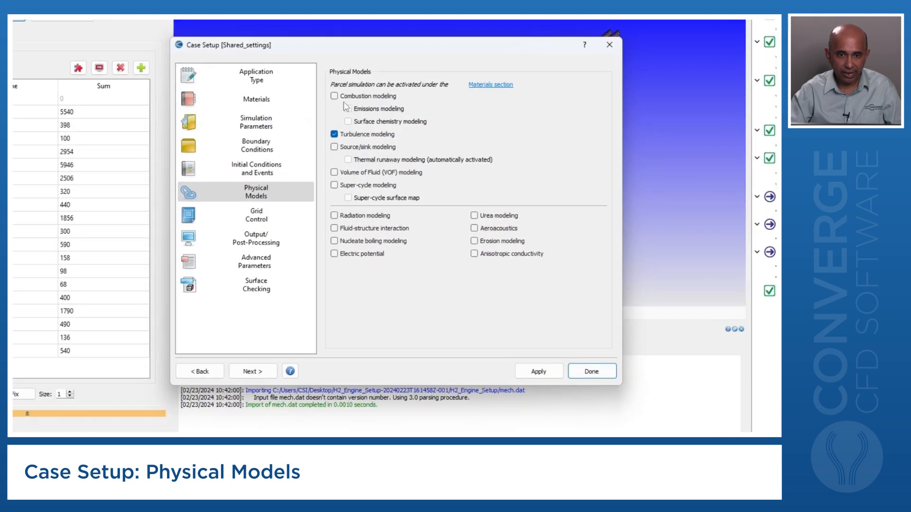
click(341, 114)
click(348, 108)
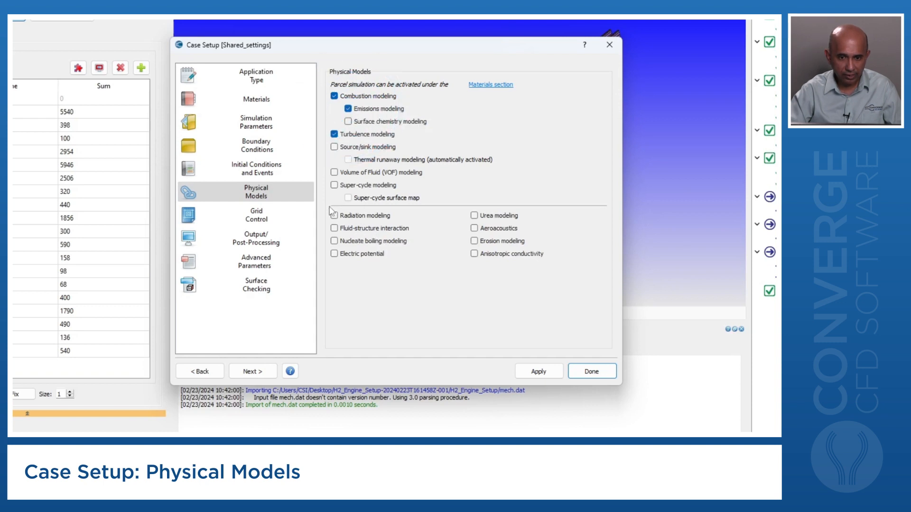
click(334, 148)
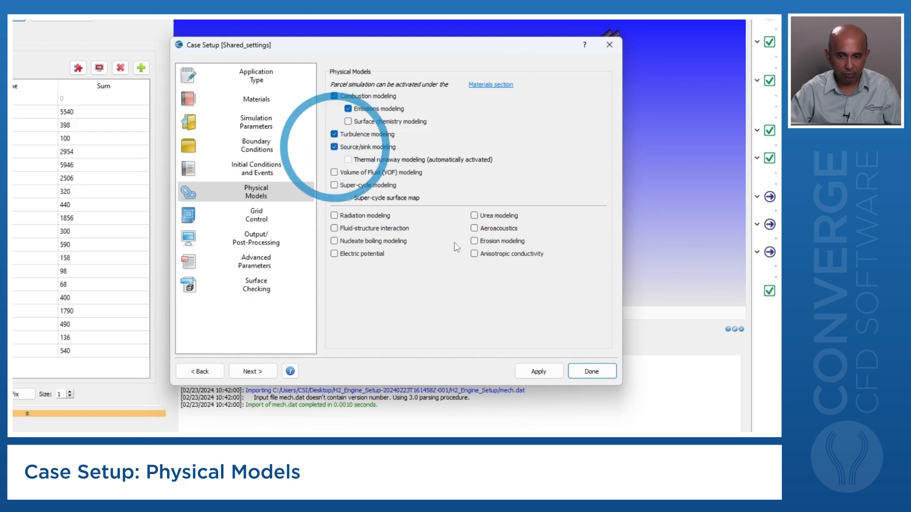
click(541, 373)
click(588, 373)
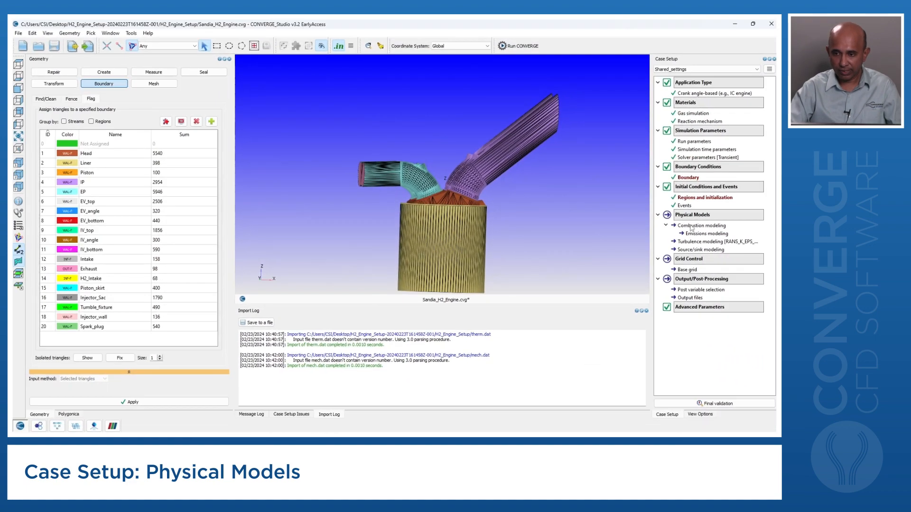
- In the combustion model, set the temporal type to CYCLIC with a 720 deg period and make the regions setting region-dependent
double_click(691, 227)
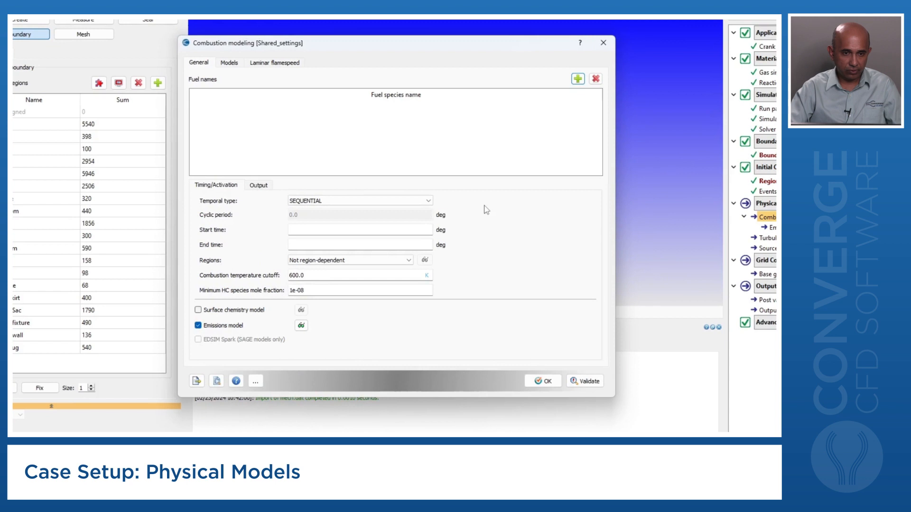
click(429, 203)
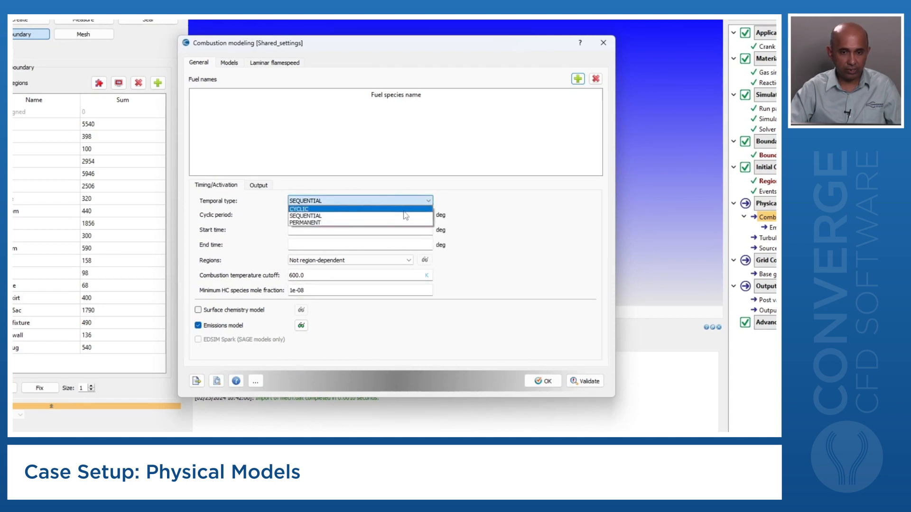
click(404, 212)
double_click(319, 214)
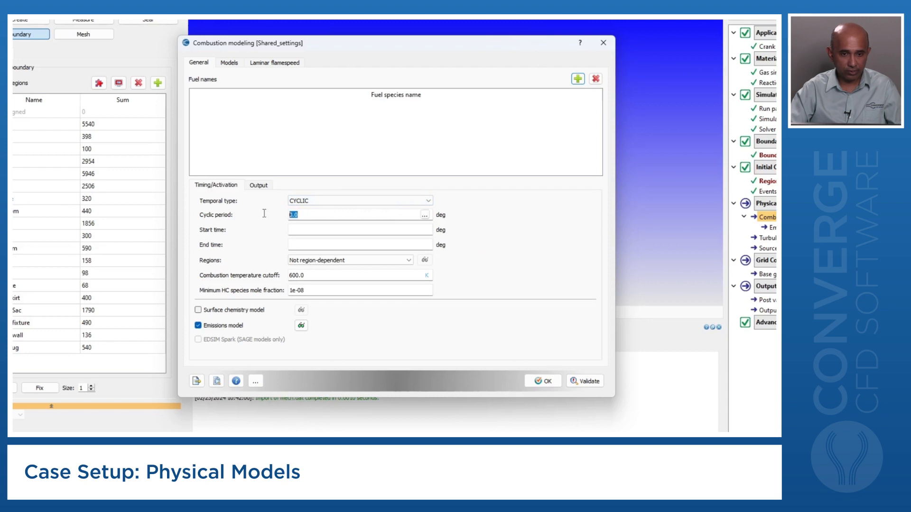
text(720)
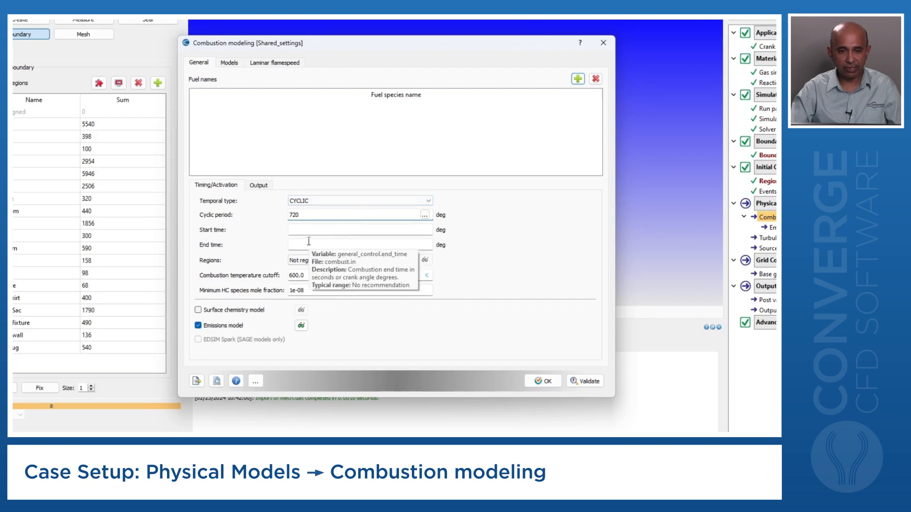
click(344, 204)
click(344, 205)
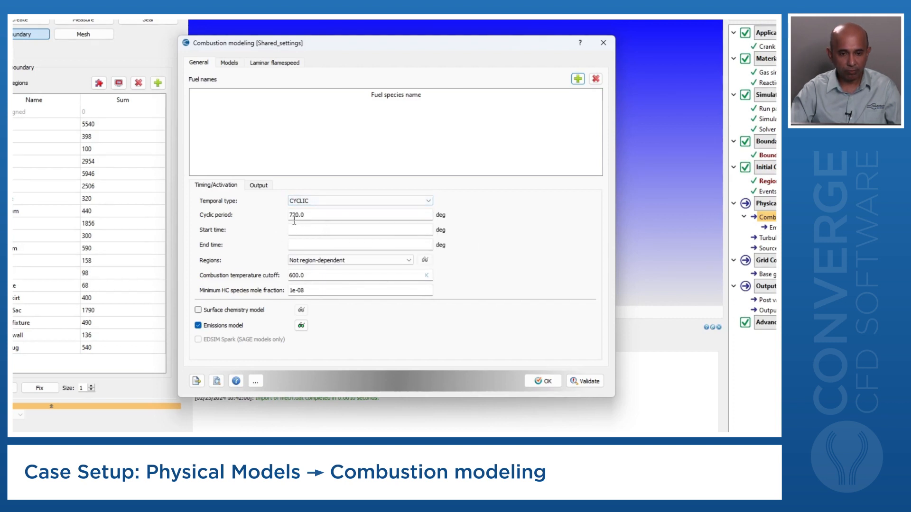
click(331, 264)
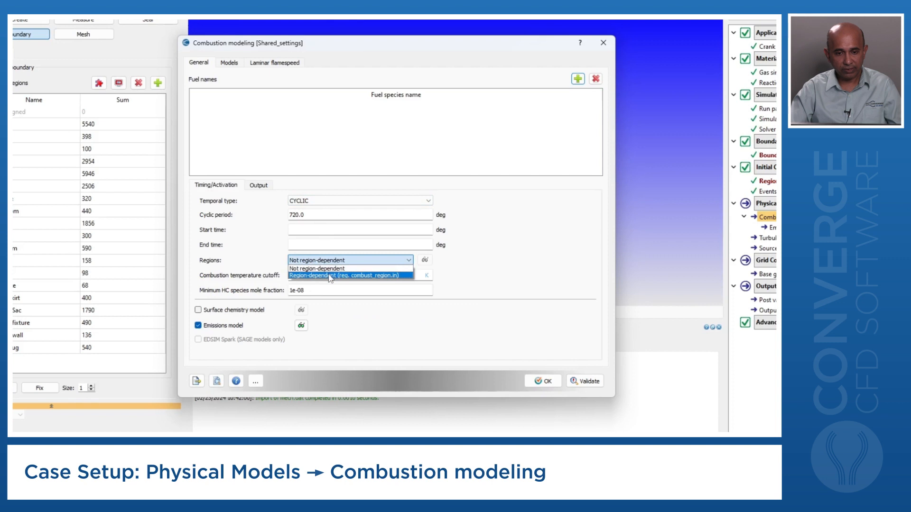
click(331, 276)
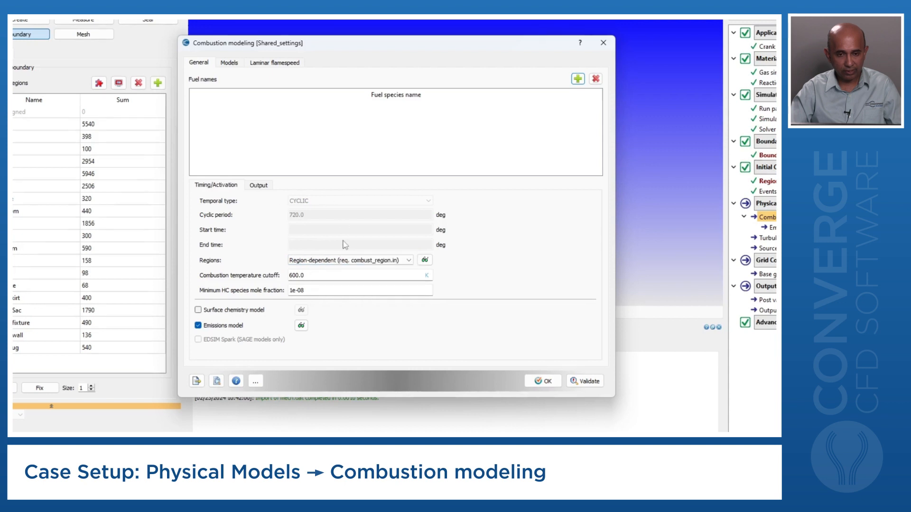
- Add the Cylinder region to the combustion regions definition and set its temporal type to CYCLIC
mouse_move(319, 262)
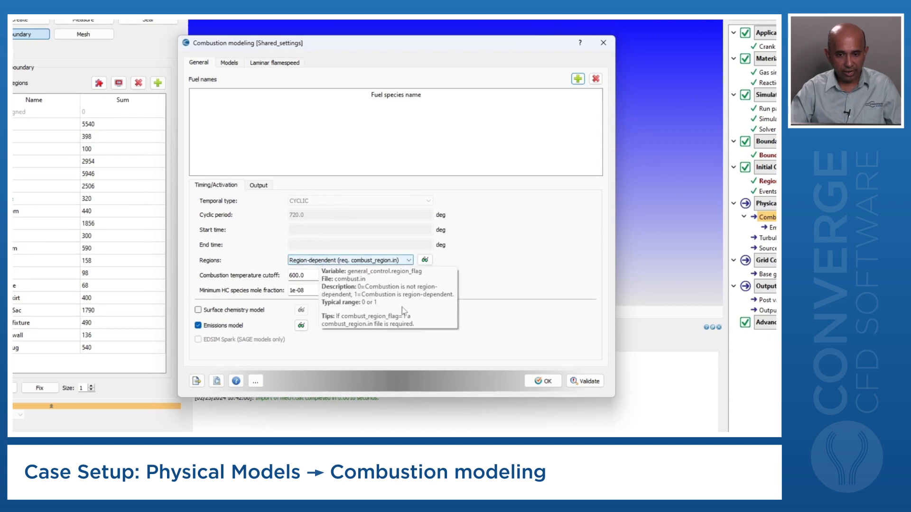
click(425, 260)
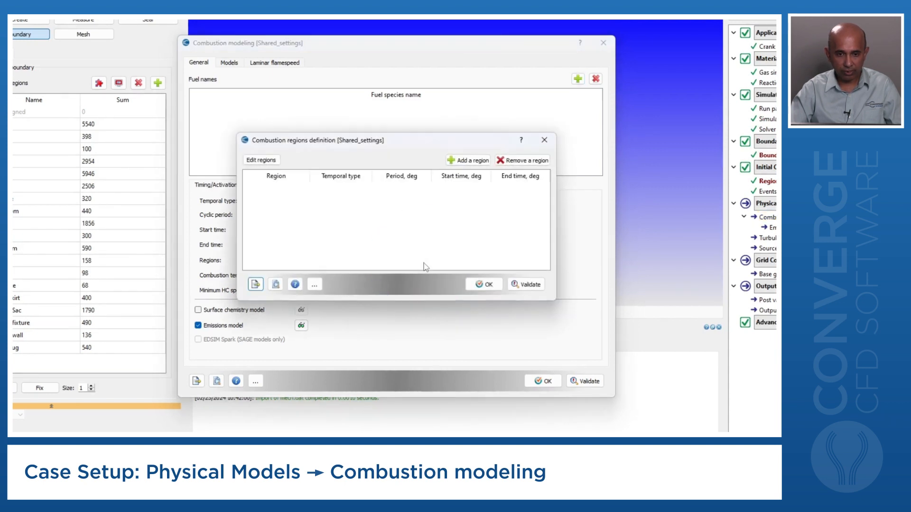
click(462, 161)
click(275, 189)
click(276, 189)
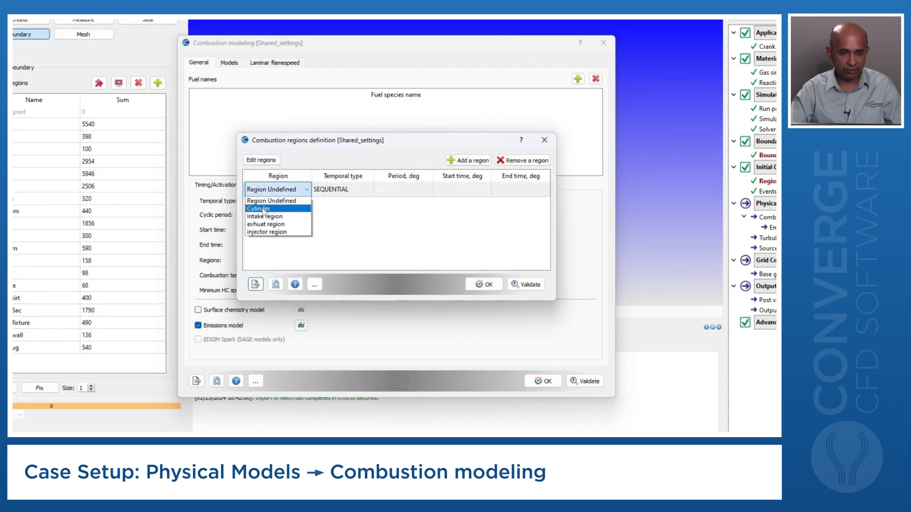
click(264, 209)
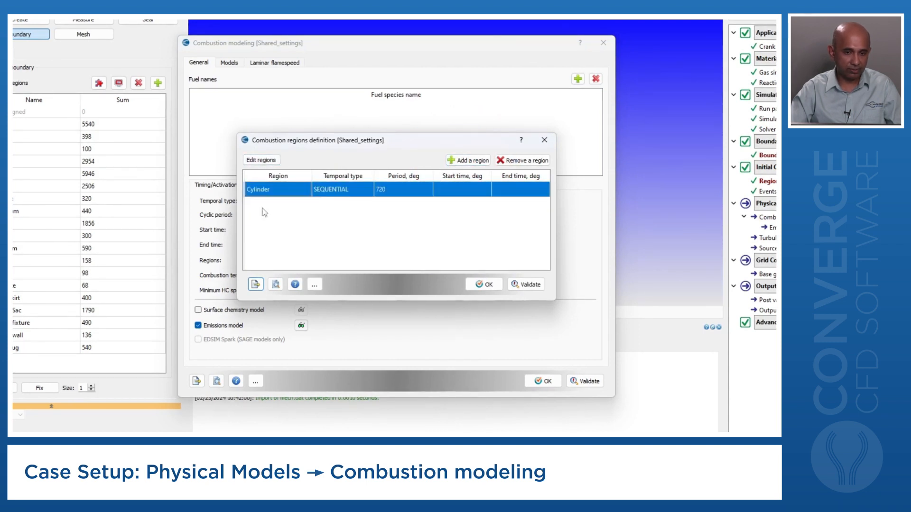
double_click(350, 192)
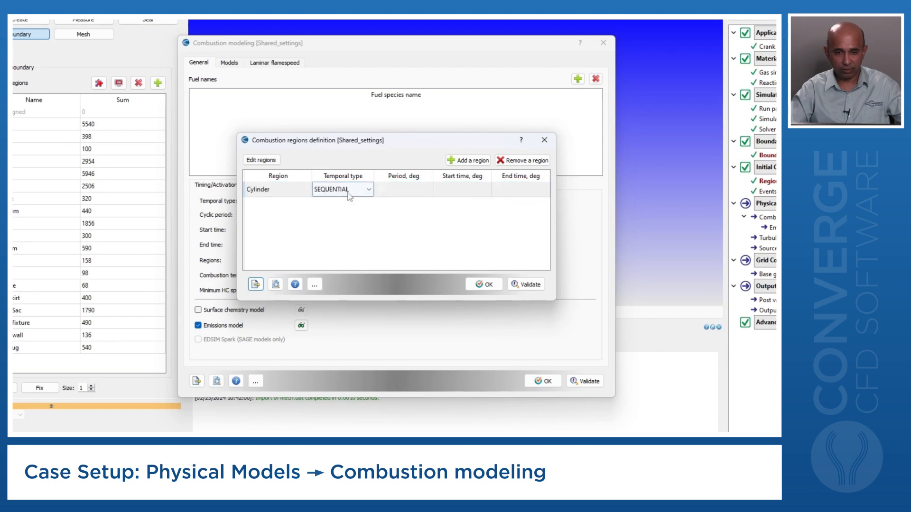
click(350, 193)
click(351, 201)
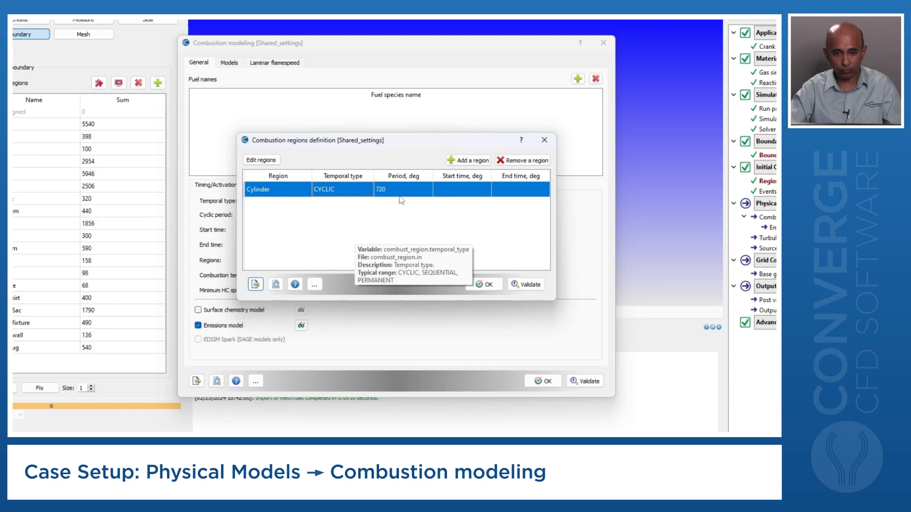
- Set the Cylinder region's combustion start time to -30 deg and end time to 130 deg, and accept the regions definition
double_click(452, 188)
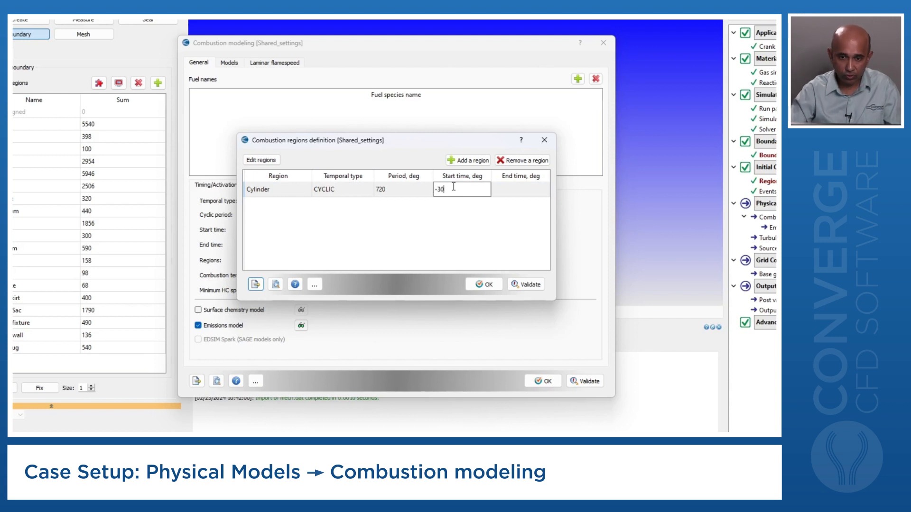
key(Return)
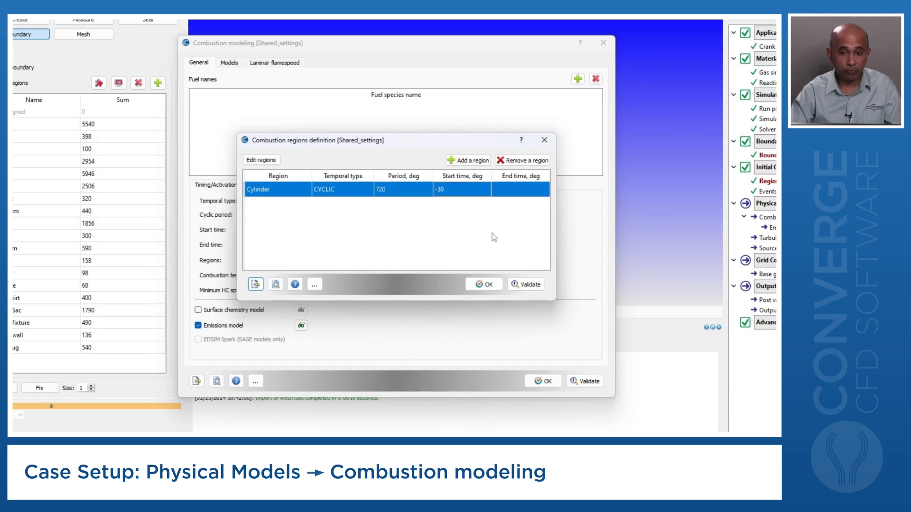
double_click(517, 193)
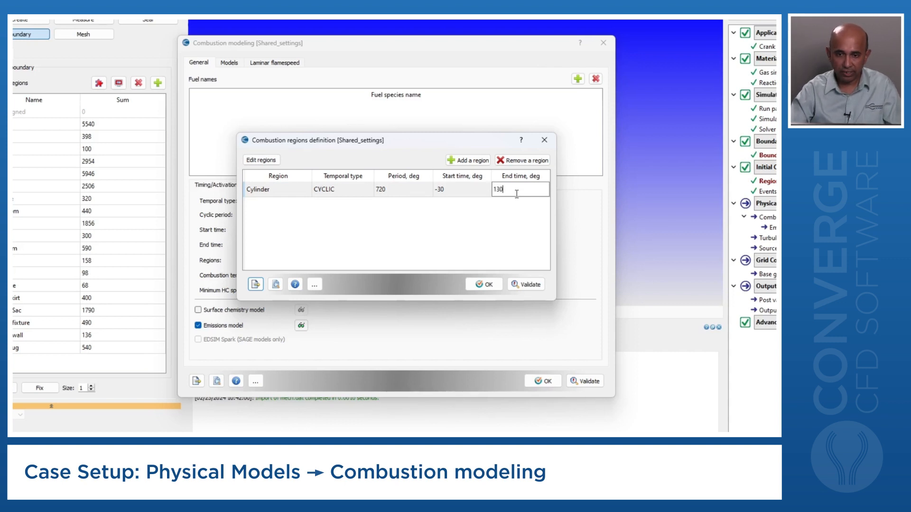
key(Return)
click(487, 285)
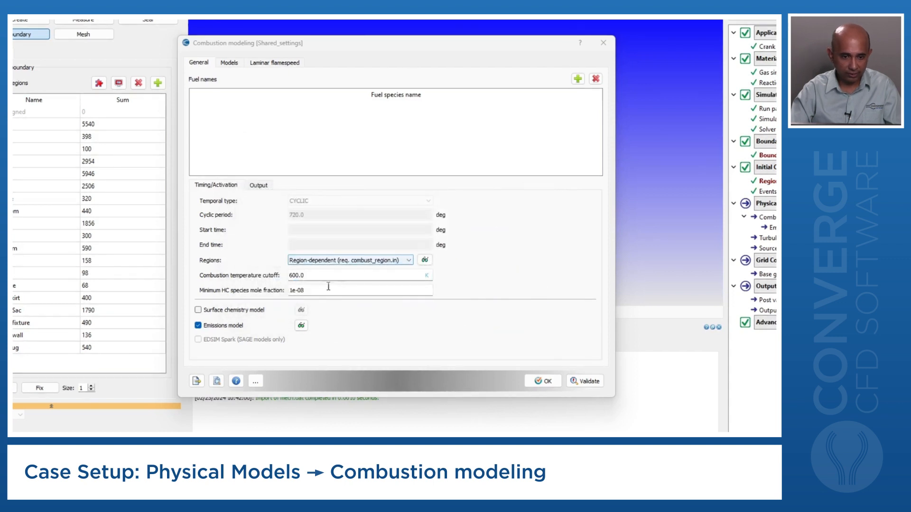
- Set the minimum HC species mole fraction to 1e-10 and validate the combustion modeling settings
mouse_move(317, 276)
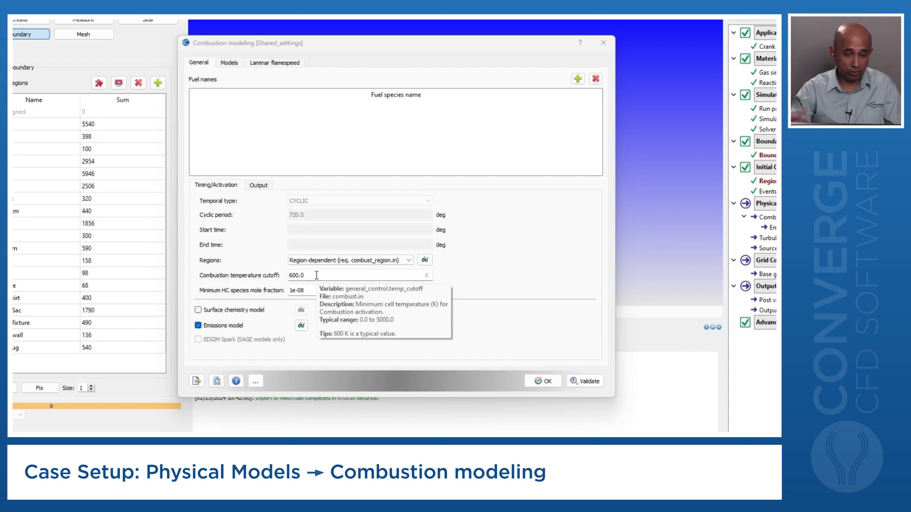
click(311, 288)
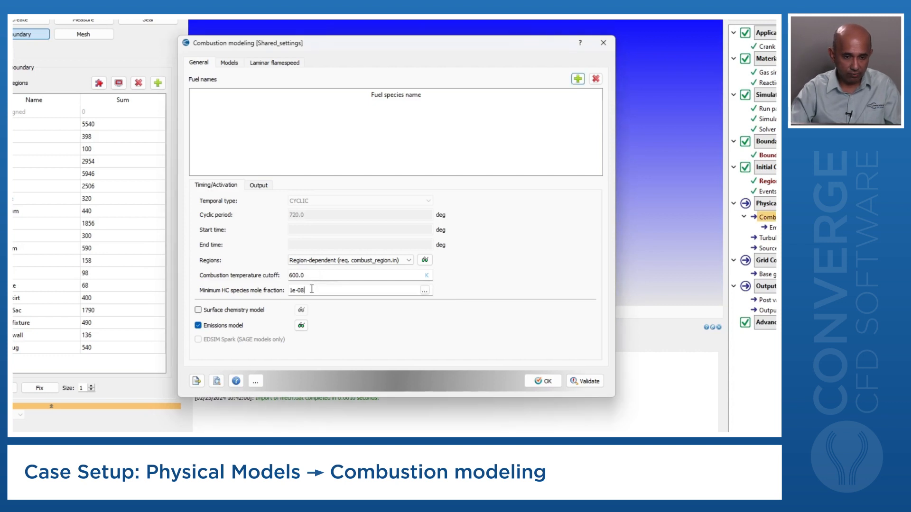
key(BackSpace)
text(10)
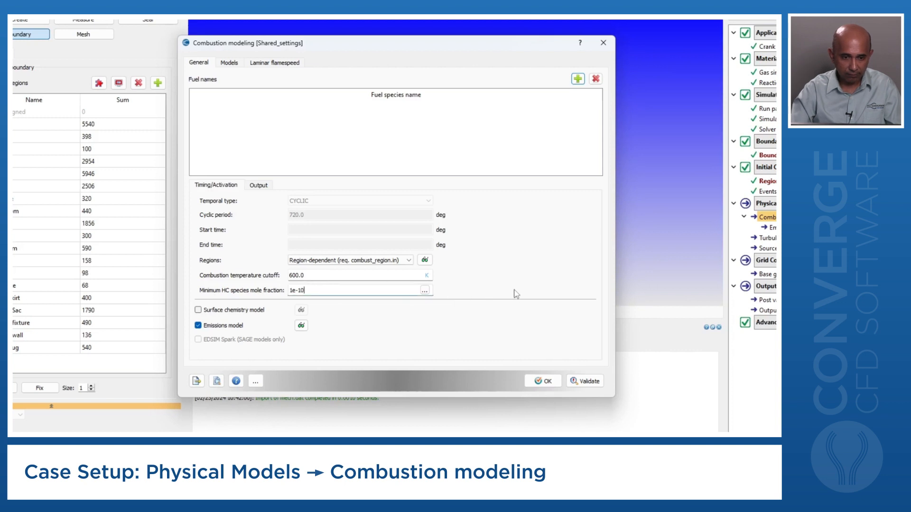
click(585, 381)
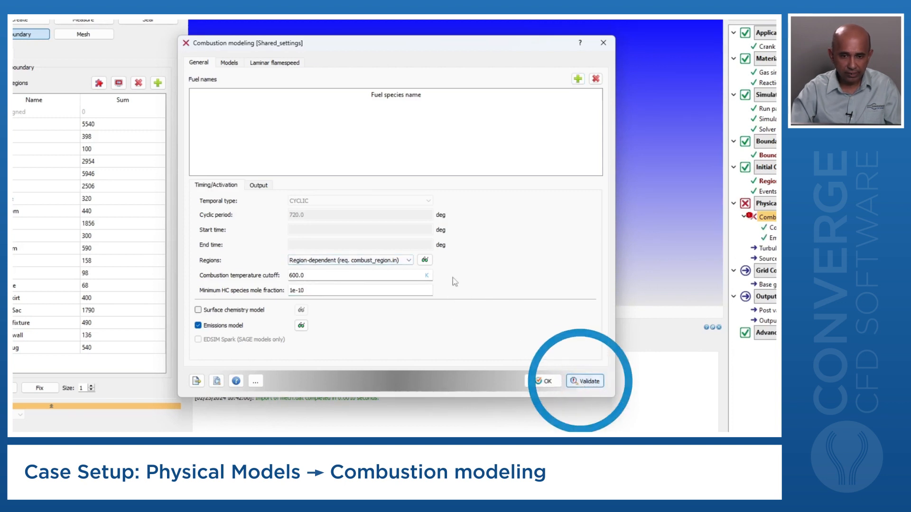
- Enable the SAGE detailed chemistry solver, review its SAGE parameters, and validate and accept the combustion model
click(235, 66)
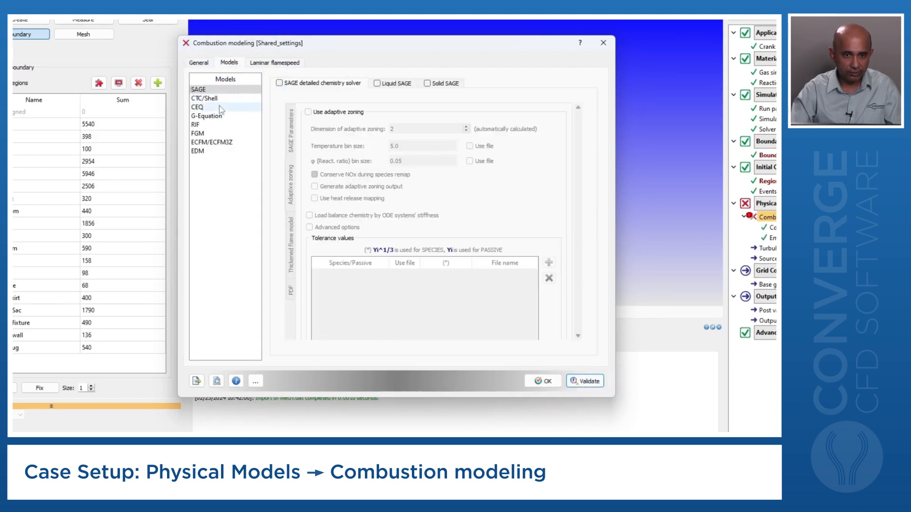
click(280, 83)
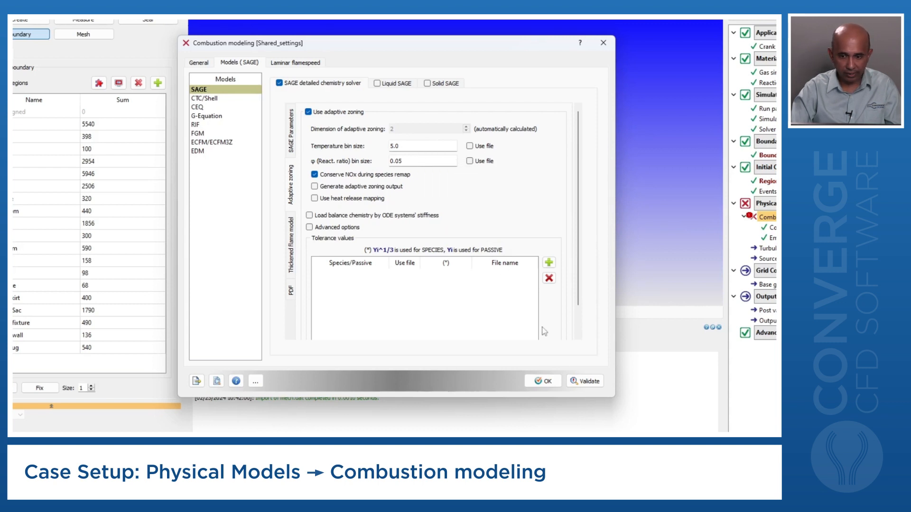
click(585, 381)
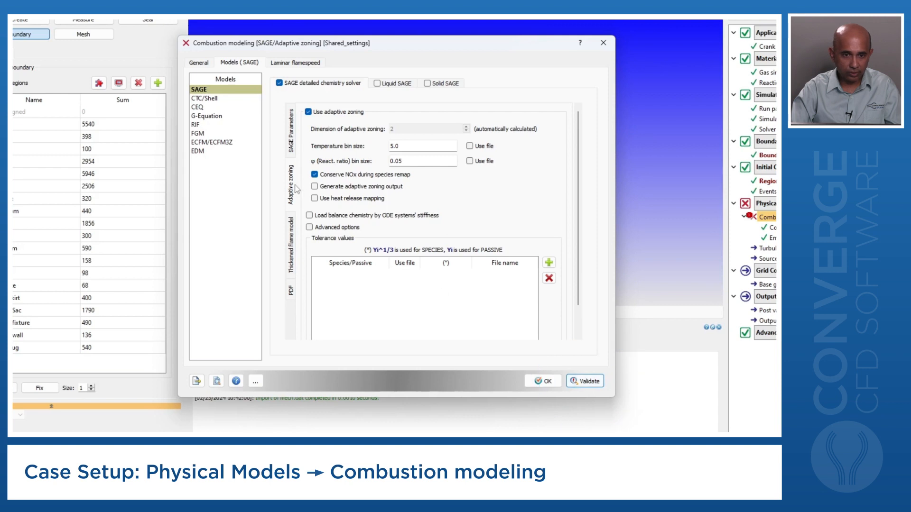
click(291, 137)
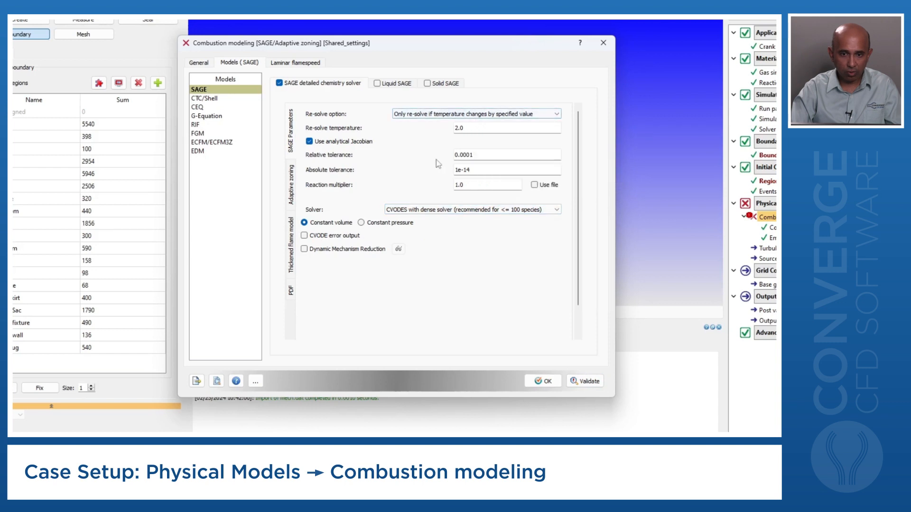
click(590, 381)
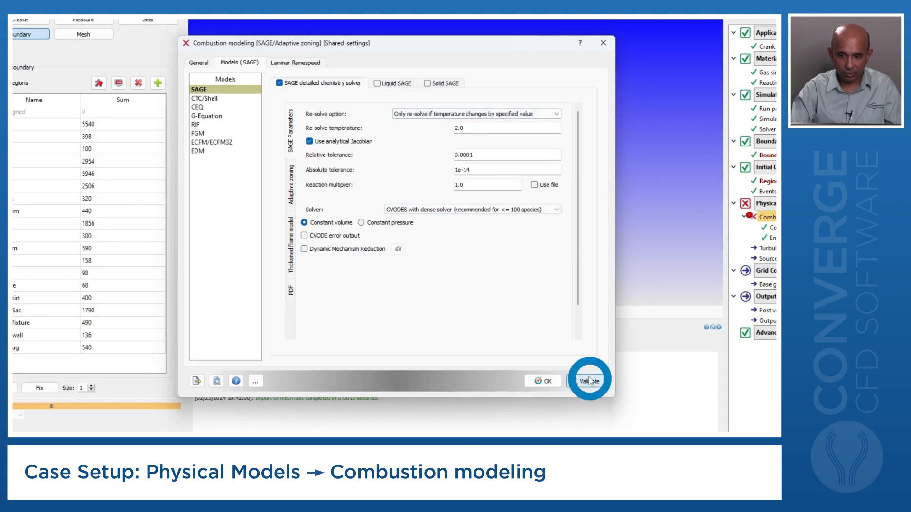
click(546, 382)
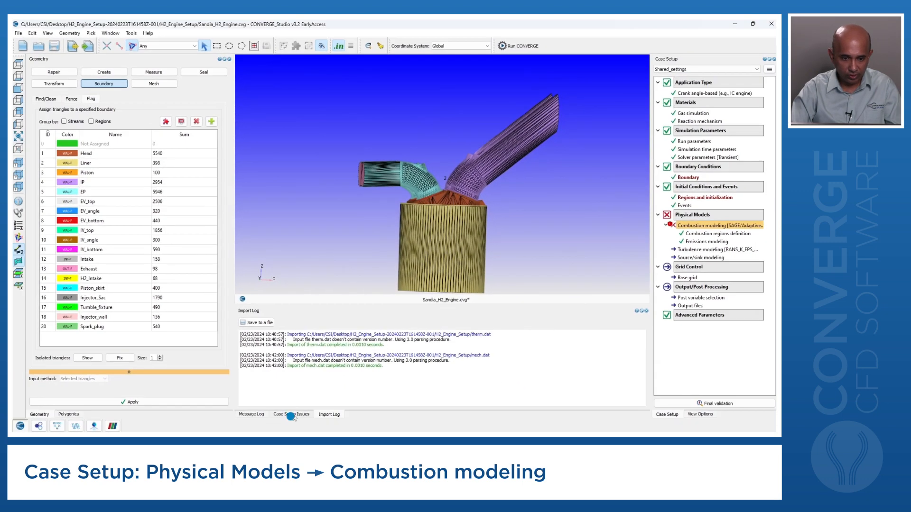
- Open the combustion modeling error from the case setup issues and add H2 as the fuel species
click(291, 416)
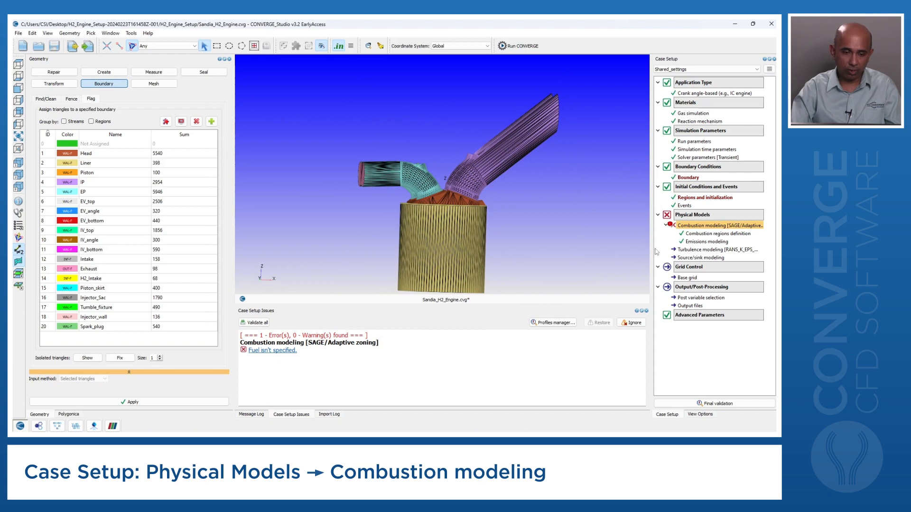
click(272, 352)
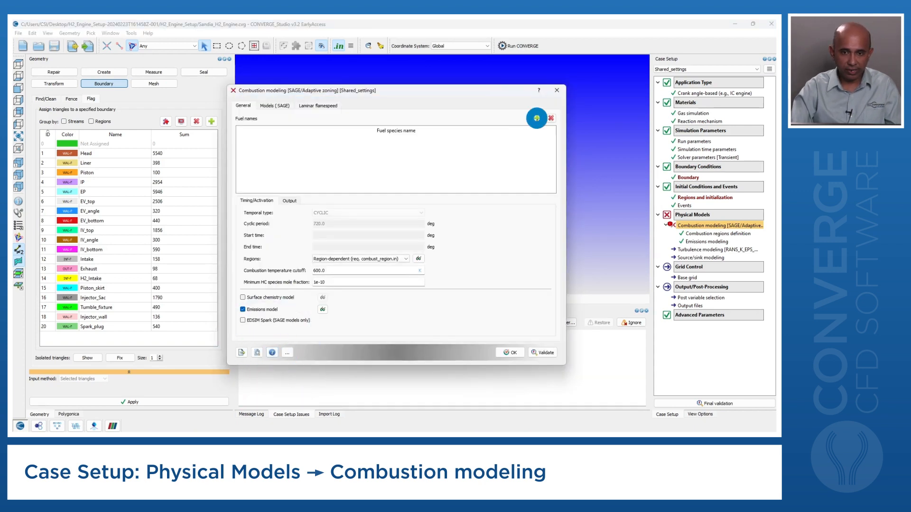
click(537, 118)
text(h2)
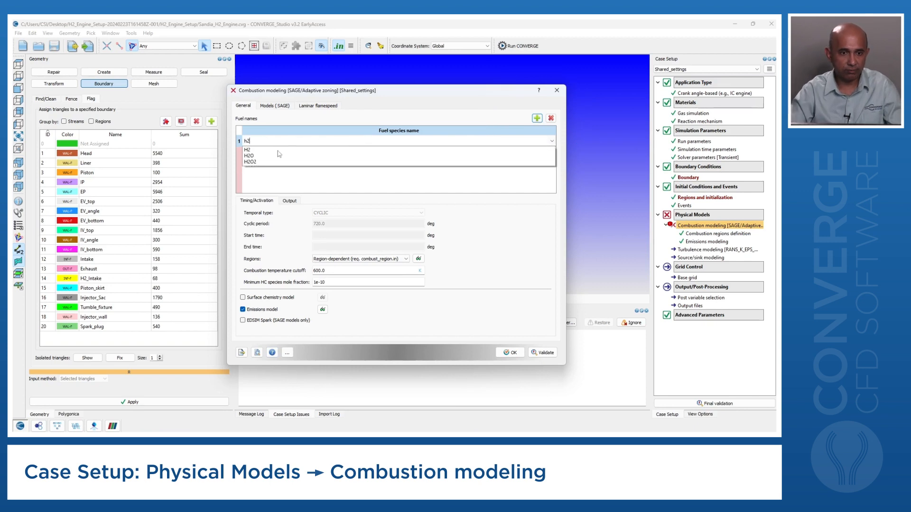
click(278, 150)
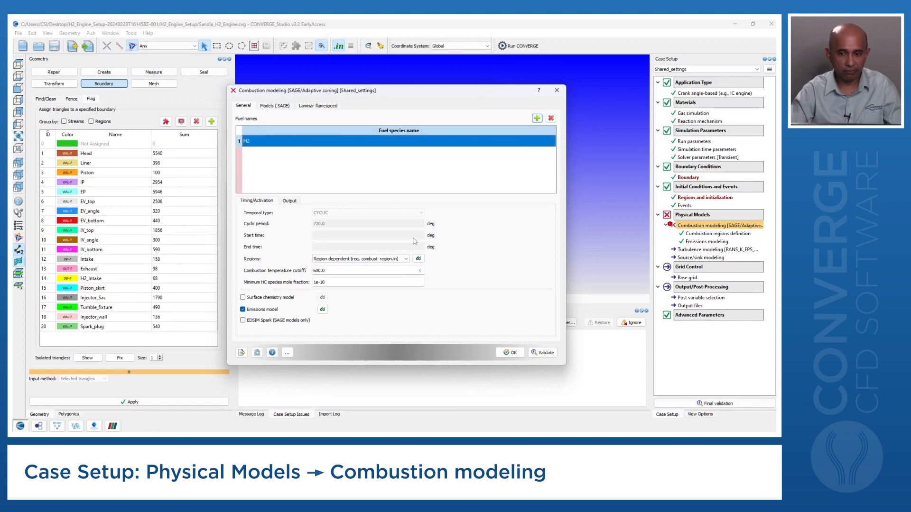
click(511, 352)
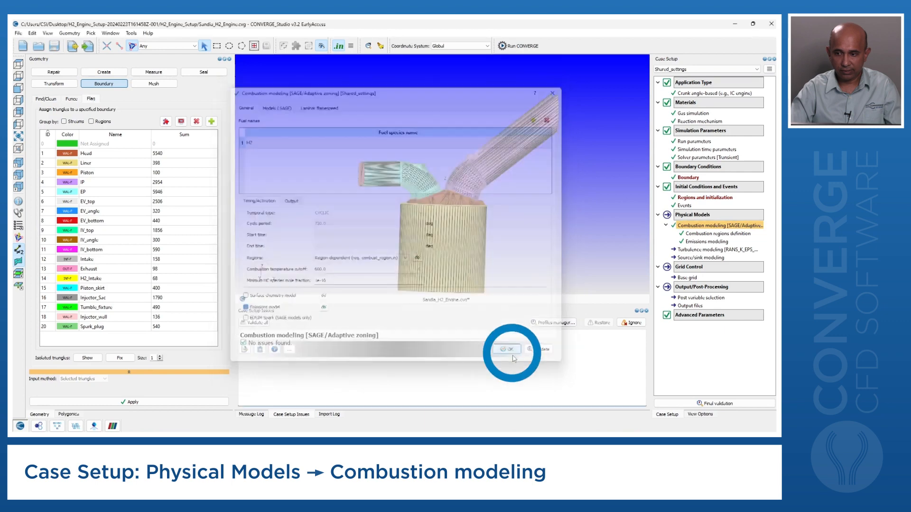
- Enable the Thermal NOx model (Extended Zeldovich) in the emissions modeling settings
double_click(693, 242)
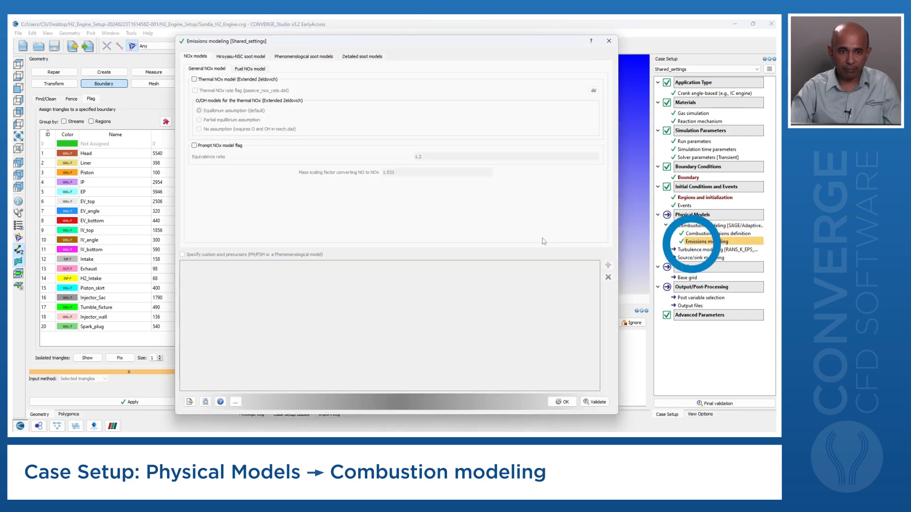
click(194, 80)
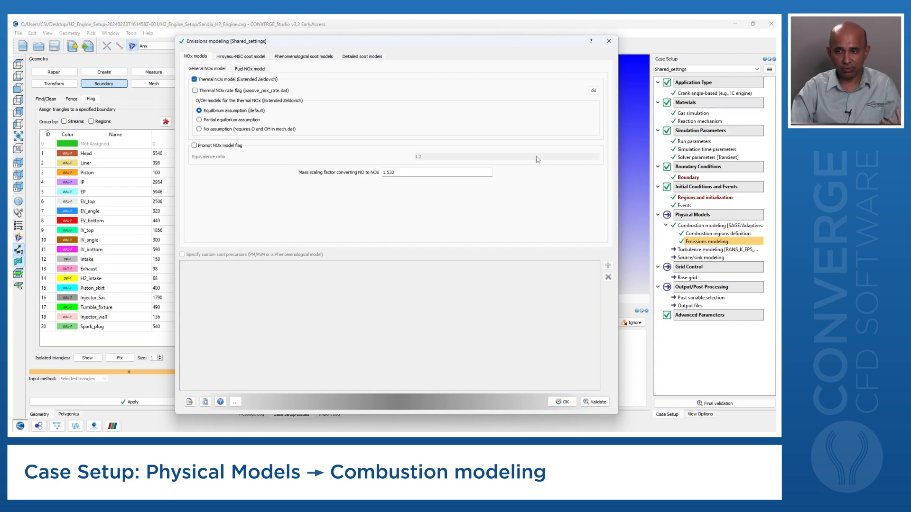
- Examine the species and reactions in the export preview of the reaction mechanism file mech.dat
click(696, 121)
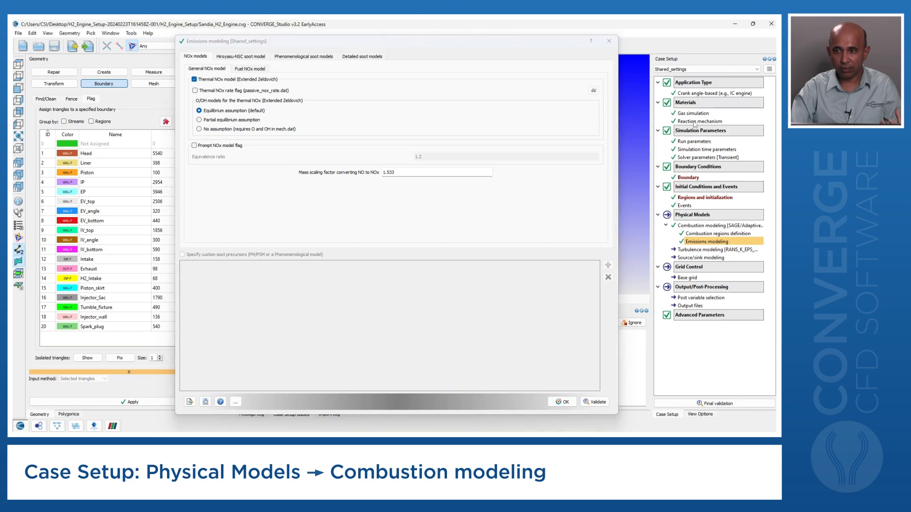
click(348, 297)
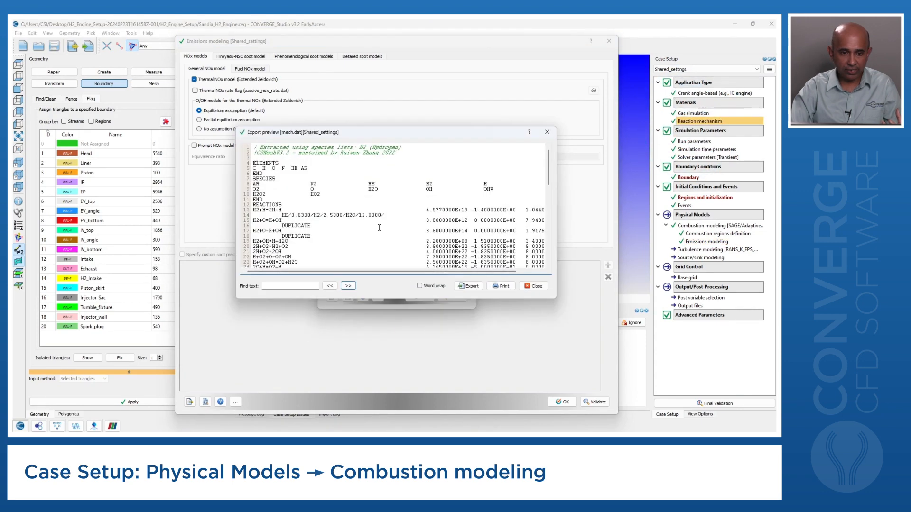
scroll(379, 227, down, 11)
scroll(379, 228, down, 5)
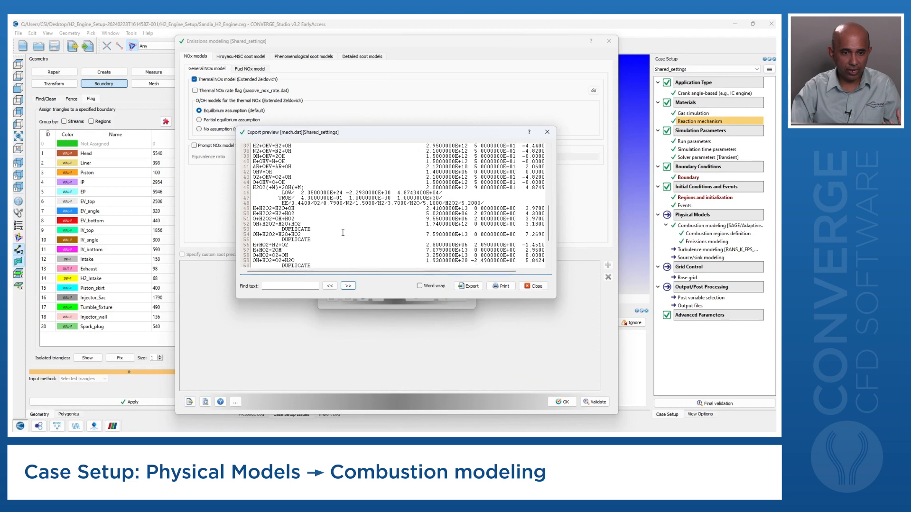
click(547, 132)
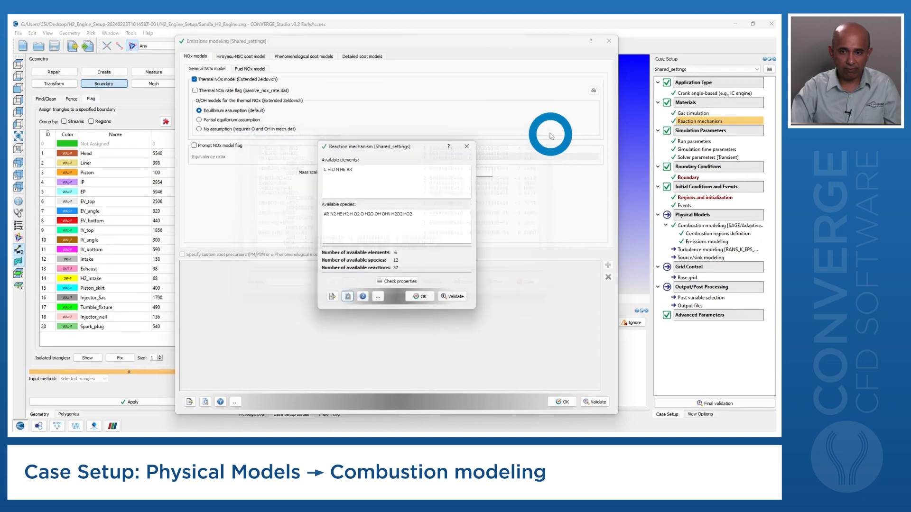
click(466, 147)
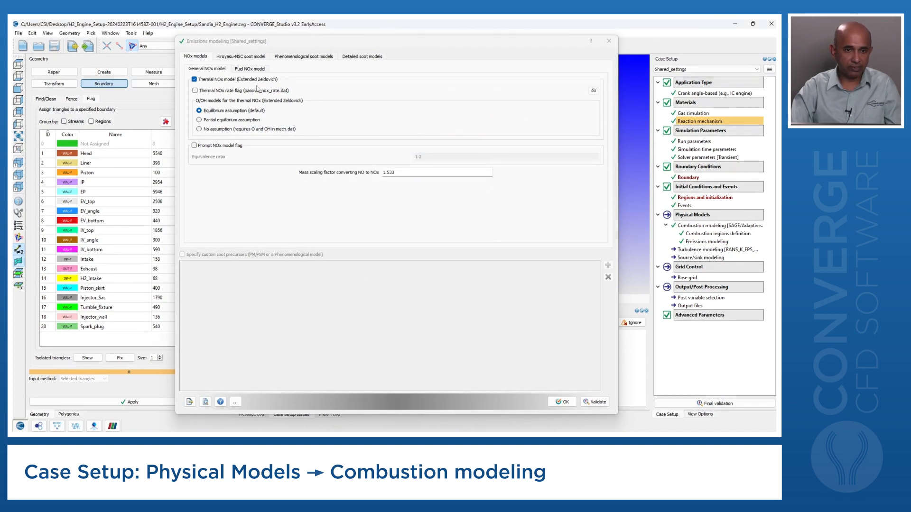
- Accept the emissions modeling settings and open the turbulence modeling settings
click(569, 403)
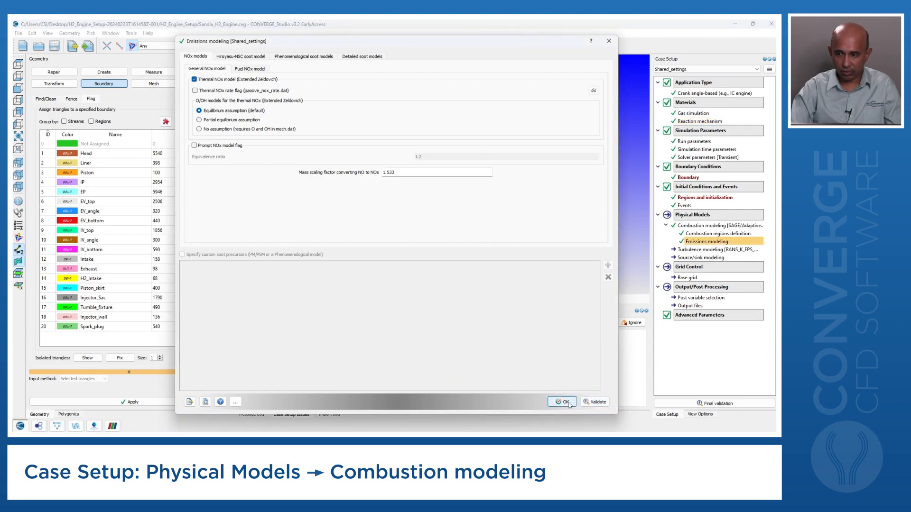
click(565, 402)
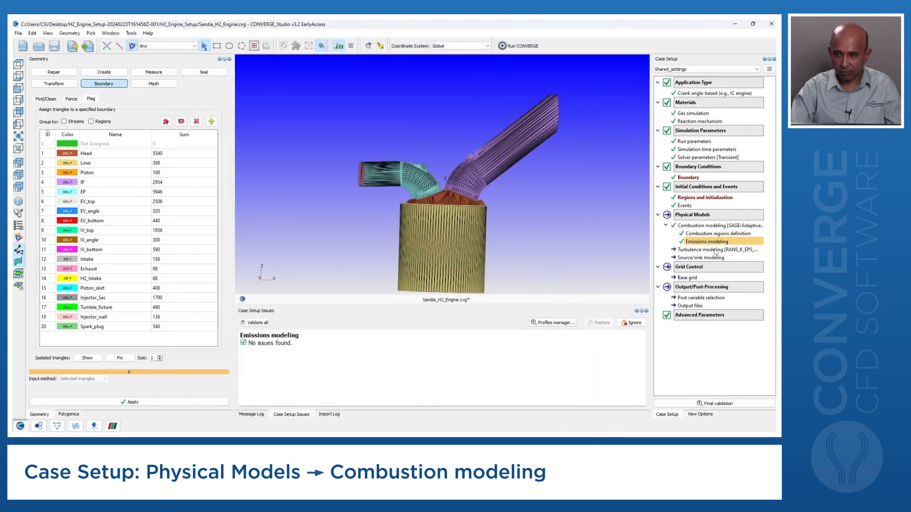
double_click(715, 250)
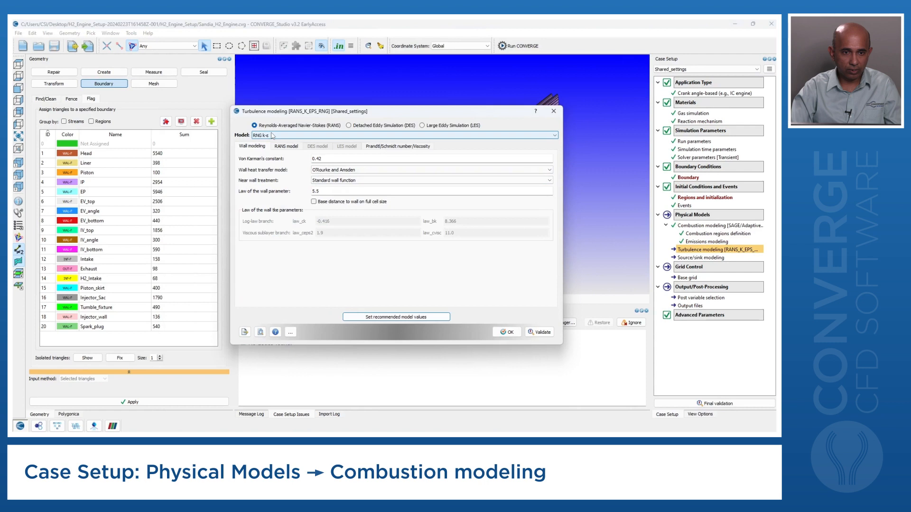
- Apply the recommended model values for the RNG k-ε turbulence model and accept the turbulence modeling settings
click(375, 319)
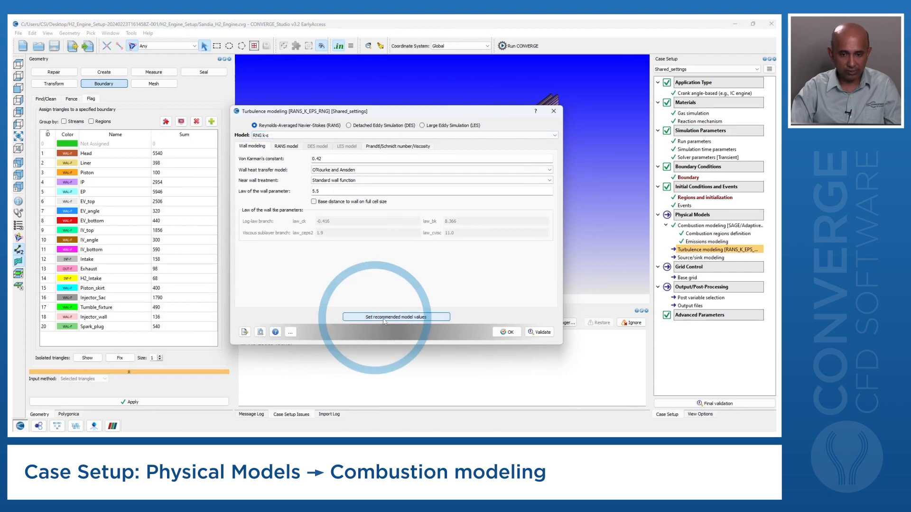
click(511, 333)
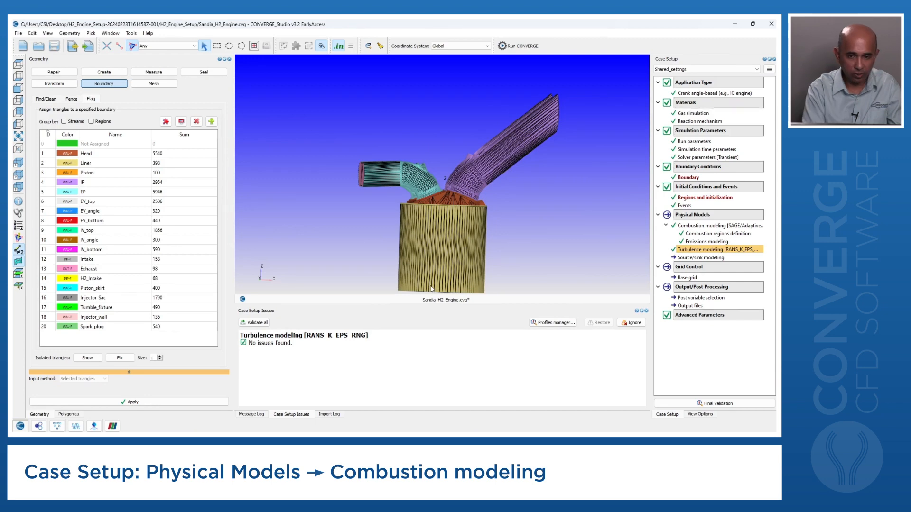
- Hide the Head and Liner boundaries to expose the spark plug in the engine geometry
scroll(358, 147, down, 3)
scroll(442, 174, up, 5)
middle_drag(520, 210, 519, 161)
scroll(519, 160, up, 6)
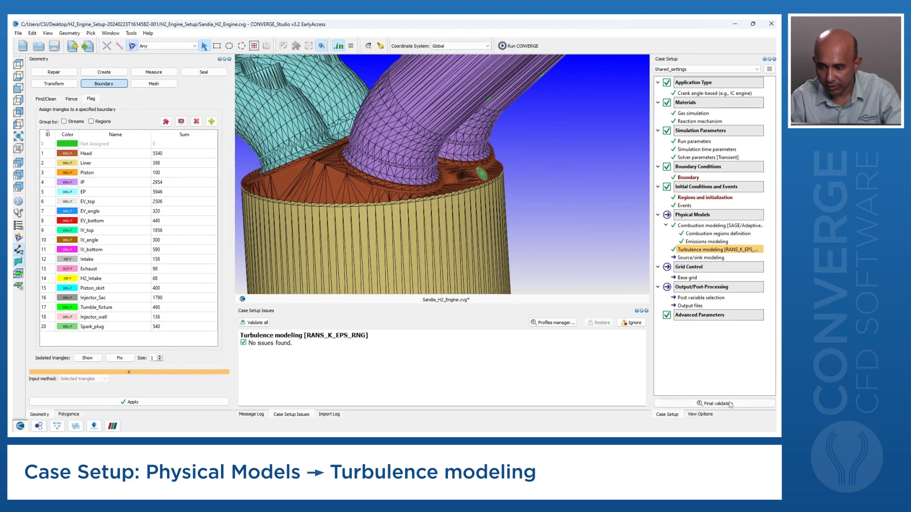
click(704, 414)
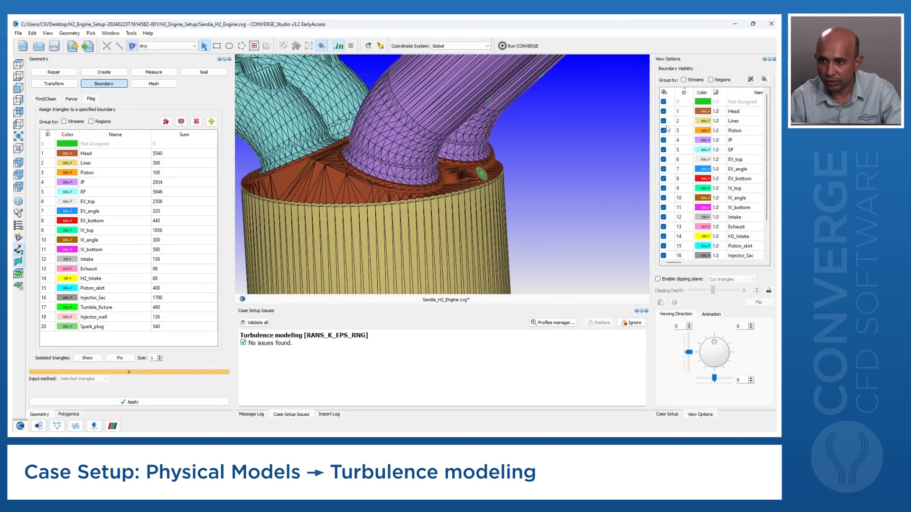
click(663, 111)
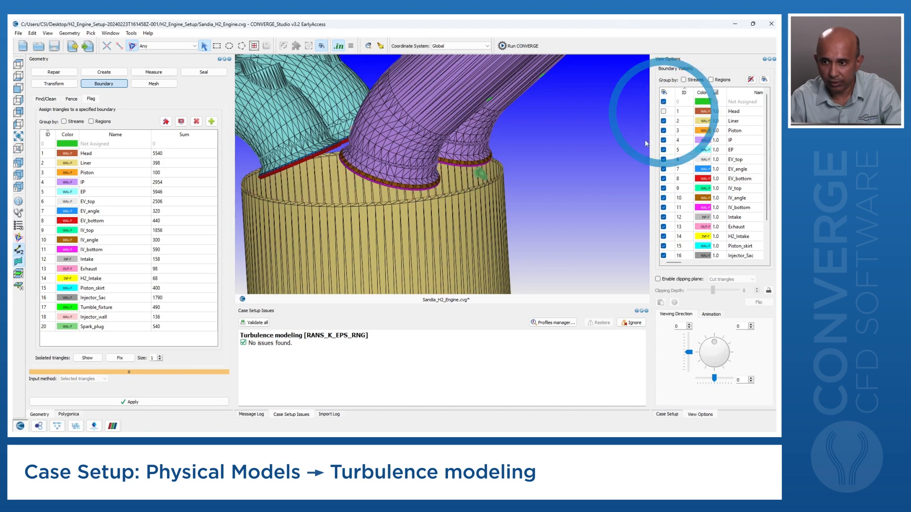
click(663, 121)
scroll(548, 161, up, 5)
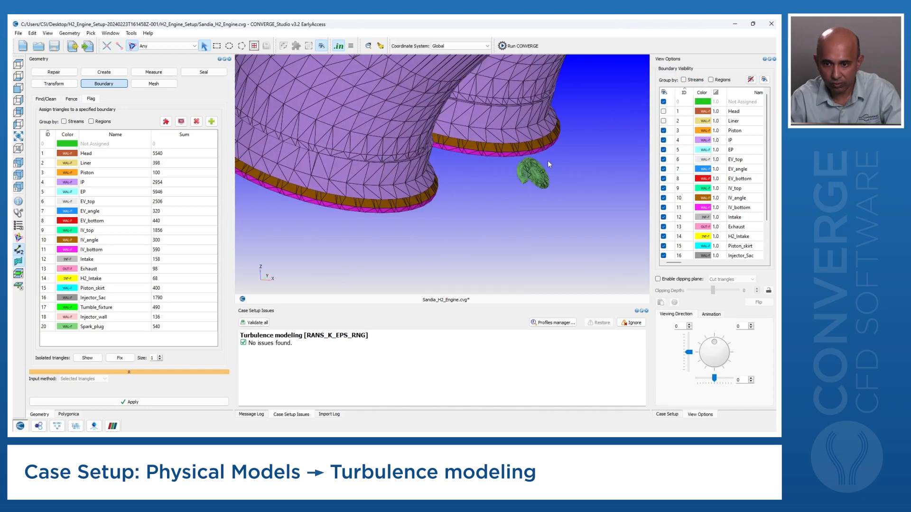
drag(460, 179, 468, 175)
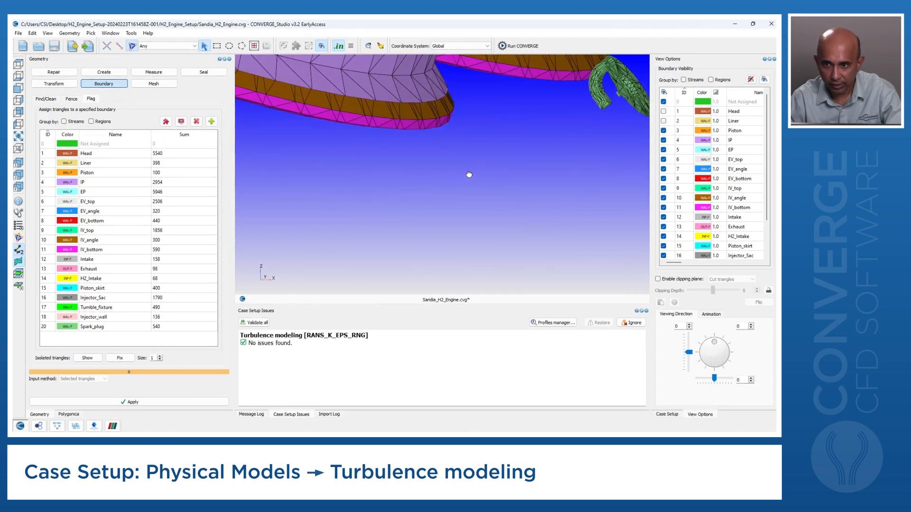
right_drag(554, 115, 425, 177)
scroll(425, 176, up, 3)
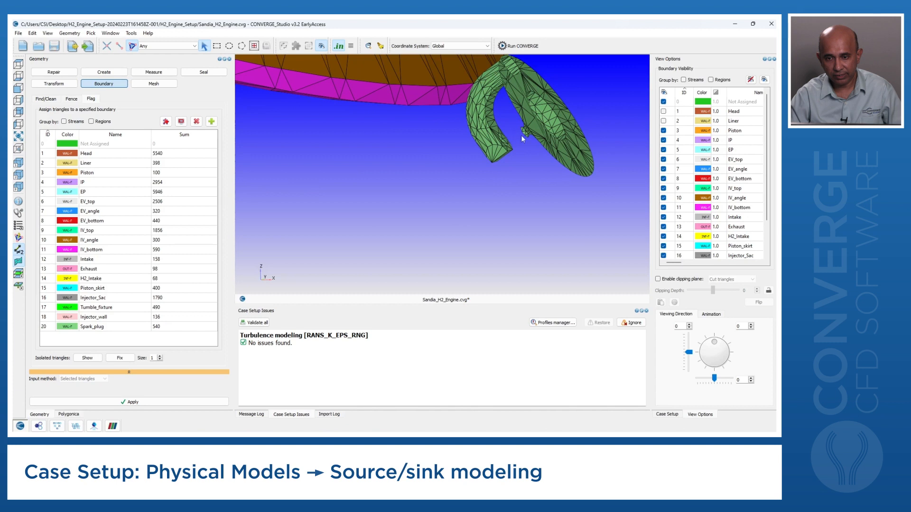
- Open the source/sink modeling settings and add two energy sources
click(665, 415)
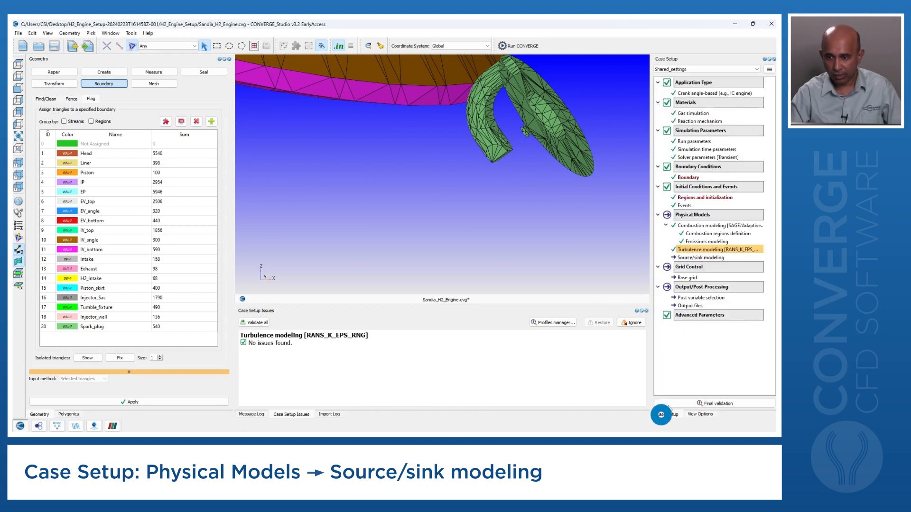
double_click(697, 258)
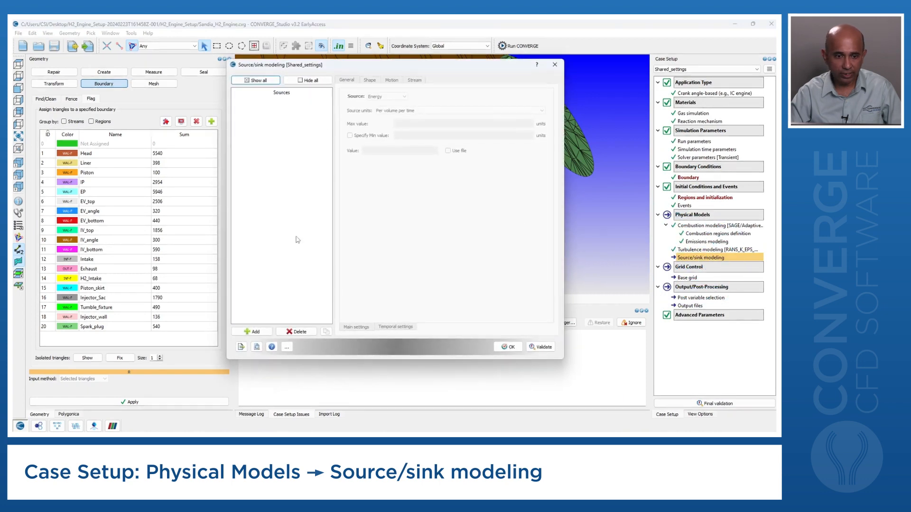
click(255, 332)
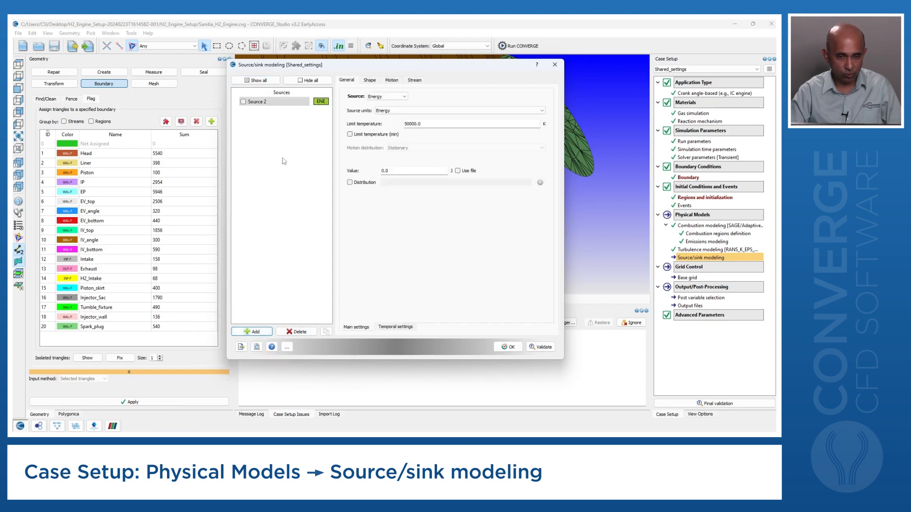
click(254, 332)
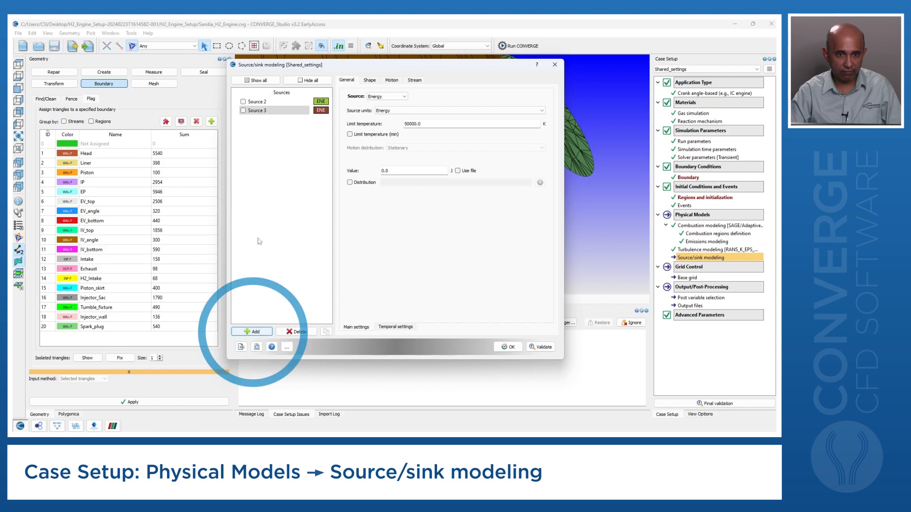
- Set the energy value of Source 2 to 0.02 J and validate the source settings
double_click(271, 101)
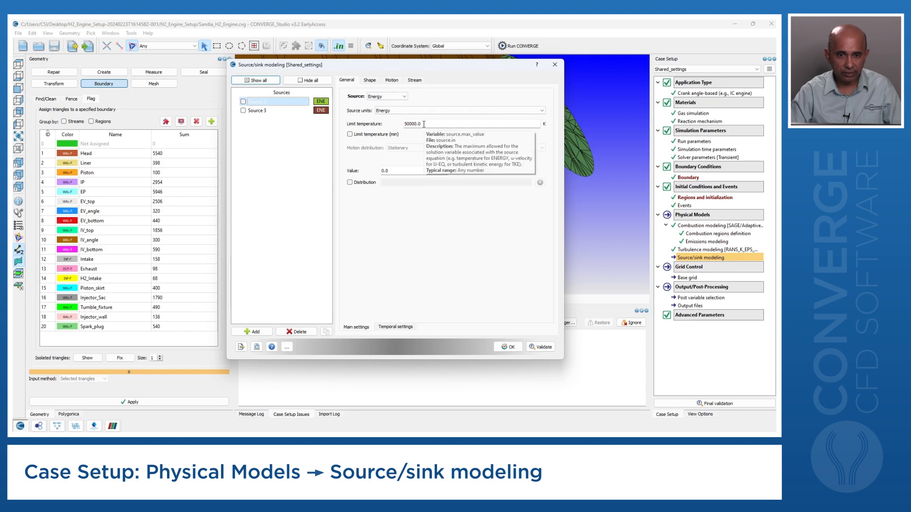
click(394, 170)
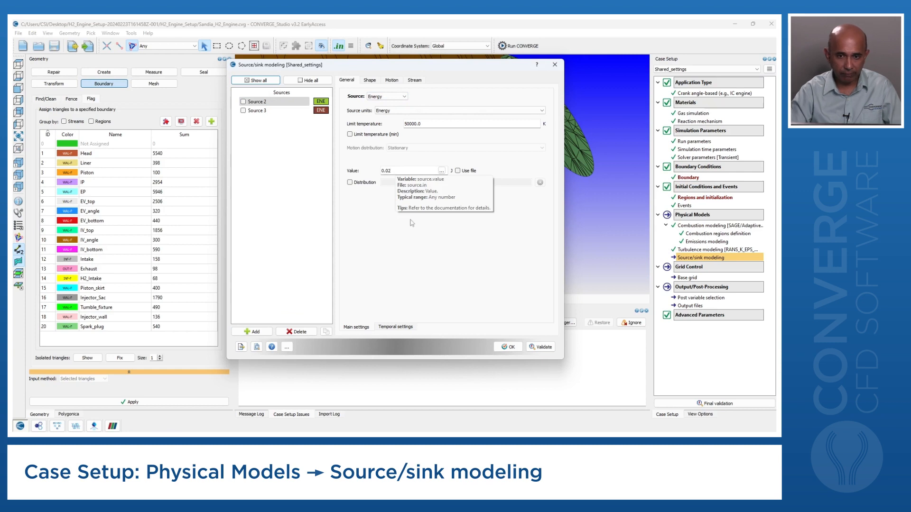
text(2)
click(544, 349)
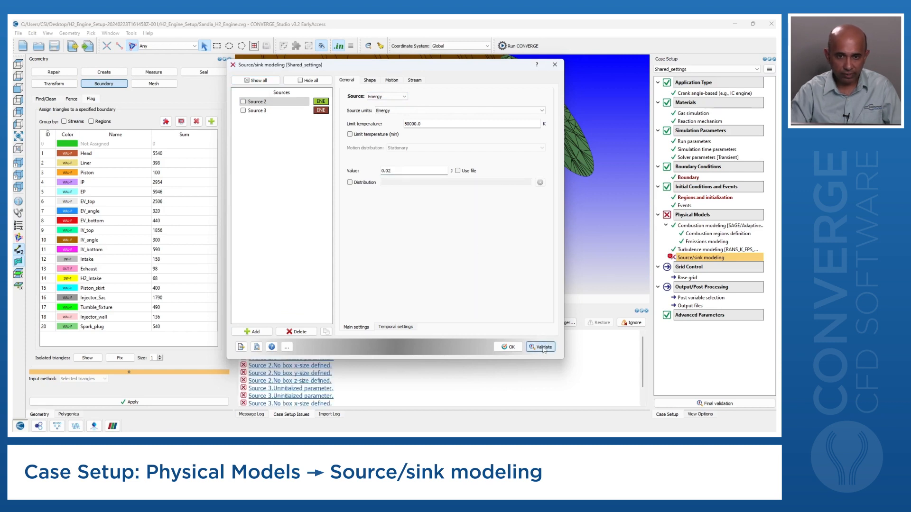
- Change the shape type of Source 2 to Sphere
click(369, 81)
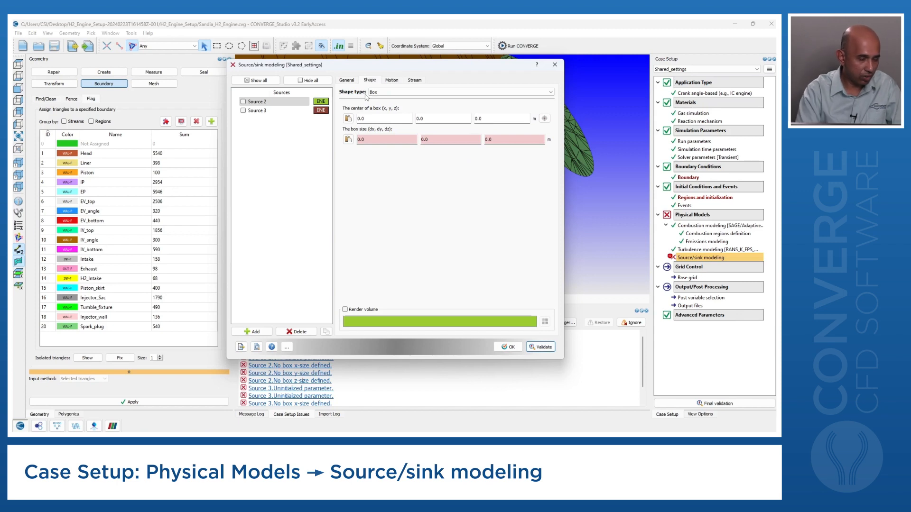
click(368, 93)
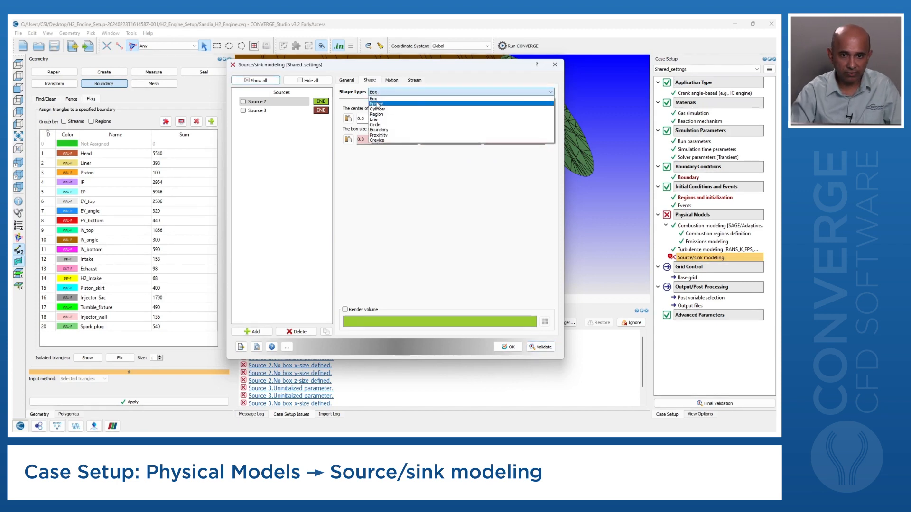
click(377, 103)
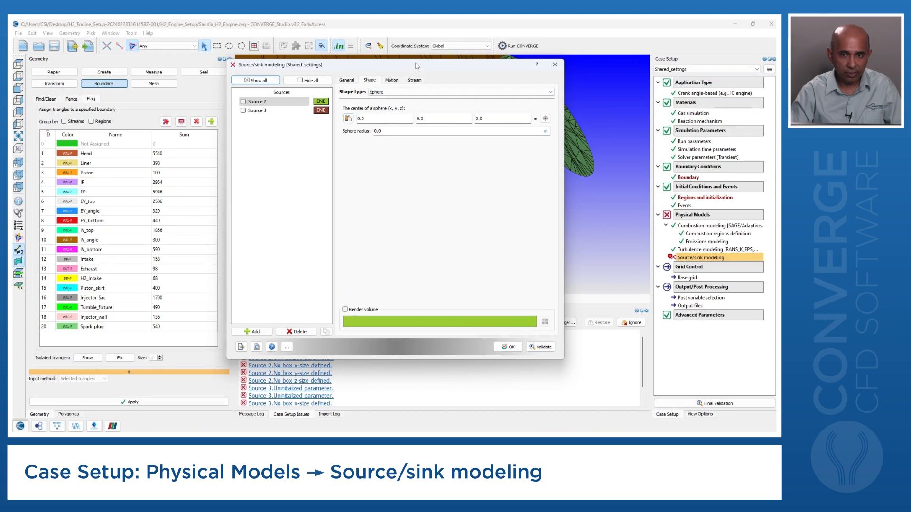
drag(418, 65, 257, 56)
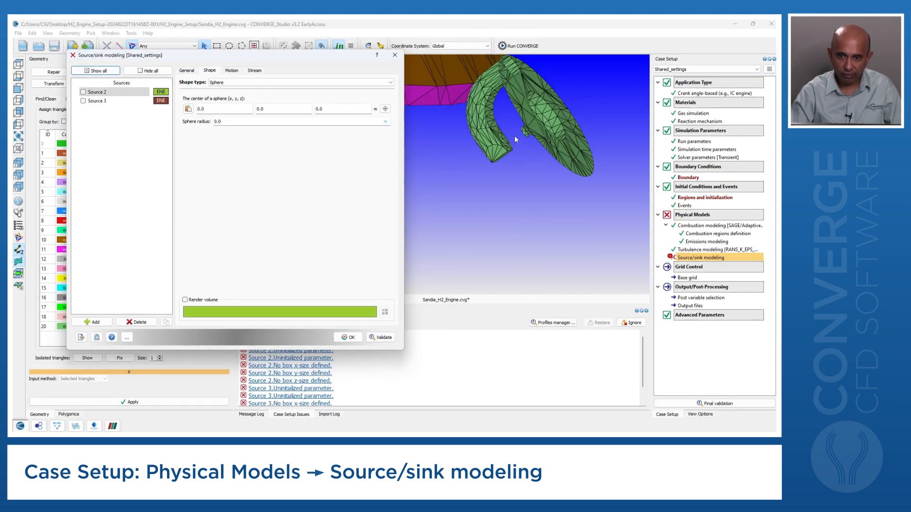
drag(283, 59, 420, 81)
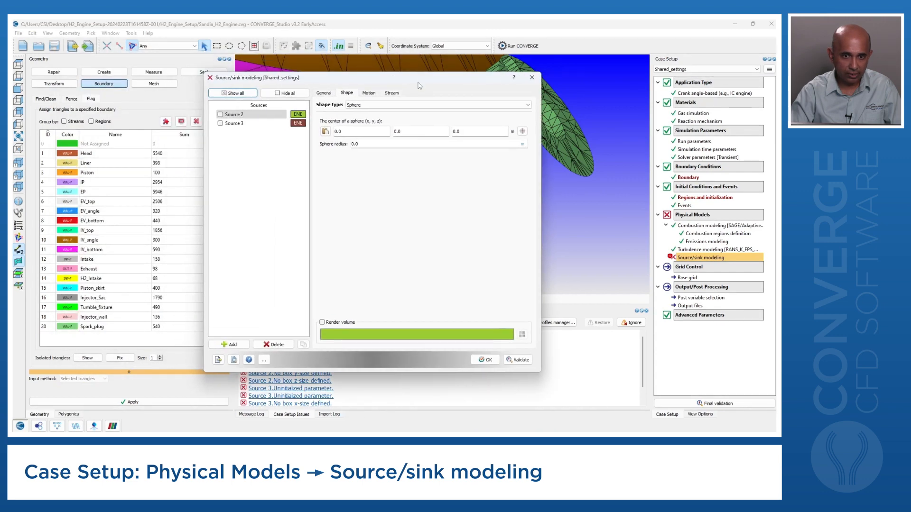
- Set the Source 2 sphere center to x 0.0419461, y 0.000610695, z 0.0000173196 m and validate
click(356, 129)
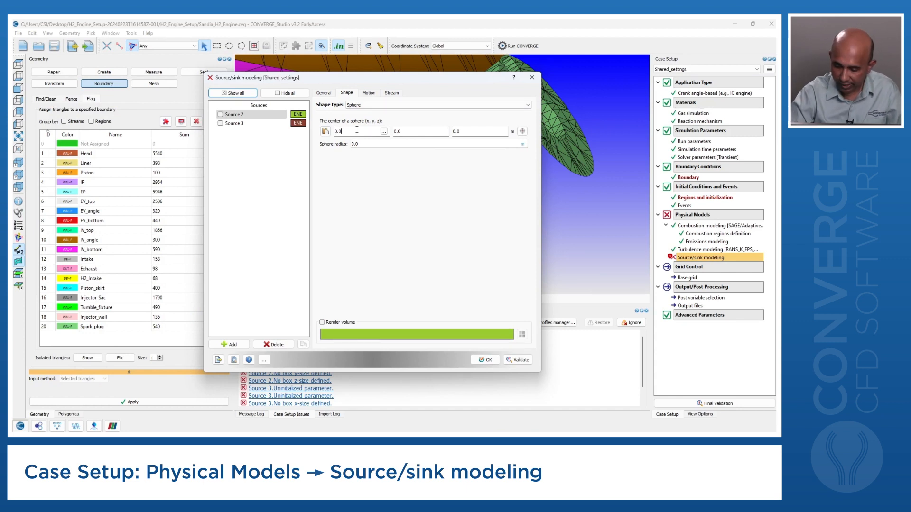
text(419461)
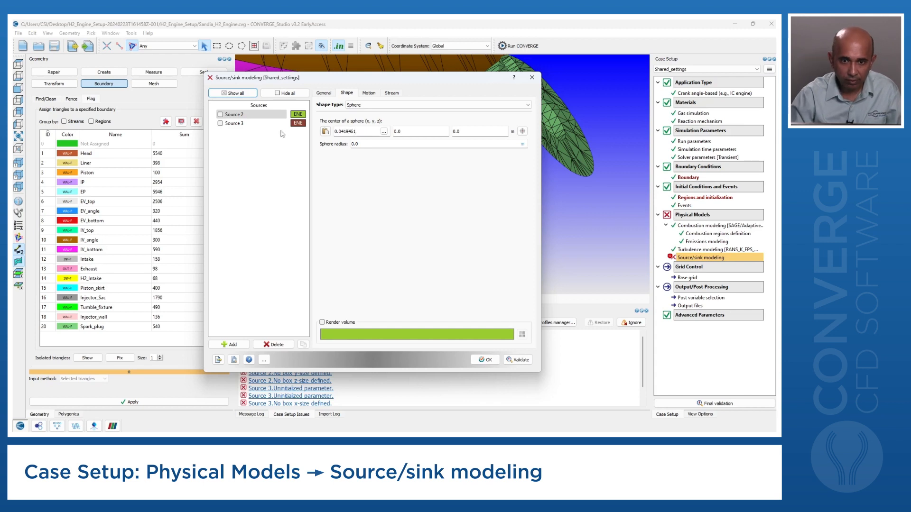
click(409, 133)
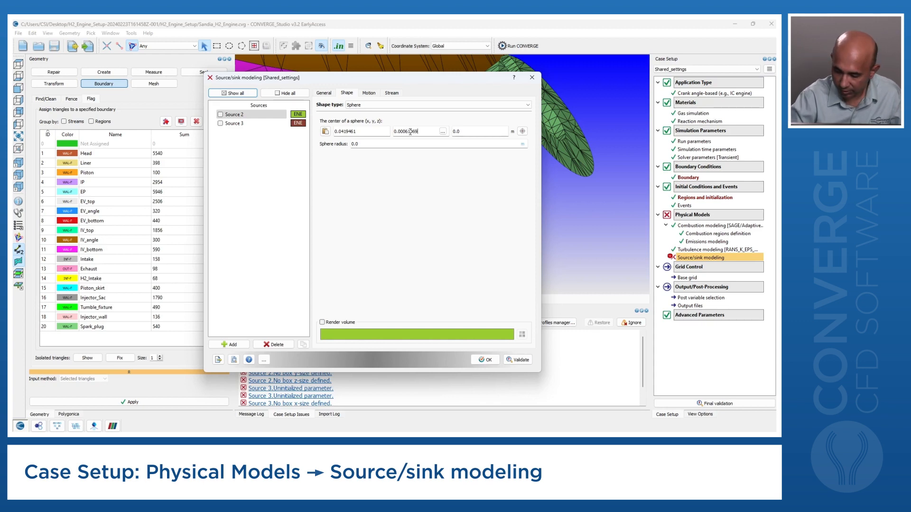
click(470, 129)
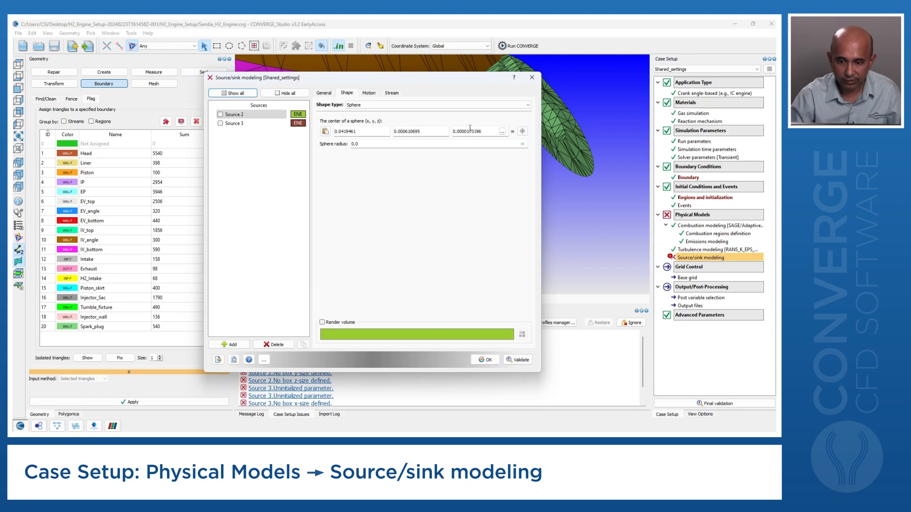
click(518, 359)
- Display Source 2 in the 3D view to check its location near the spark plug
drag(454, 84, 341, 85)
click(107, 115)
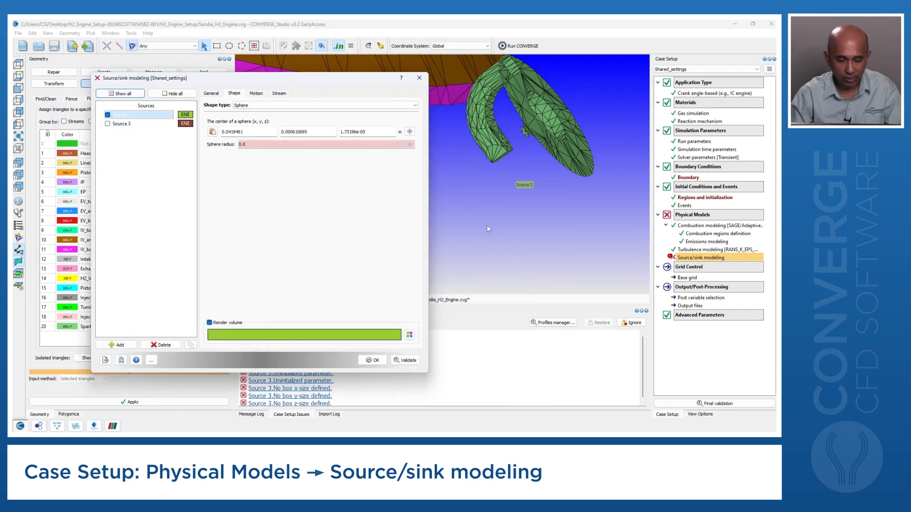
scroll(482, 252, down, 5)
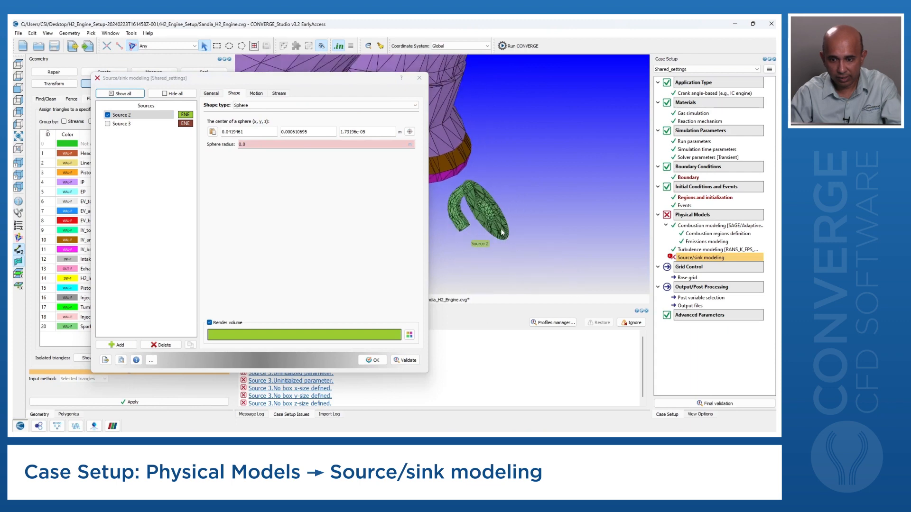
mouse_move(487, 233)
mouse_down()
mouse_move(491, 223)
mouse_move(474, 241)
mouse_move(483, 226)
mouse_up()
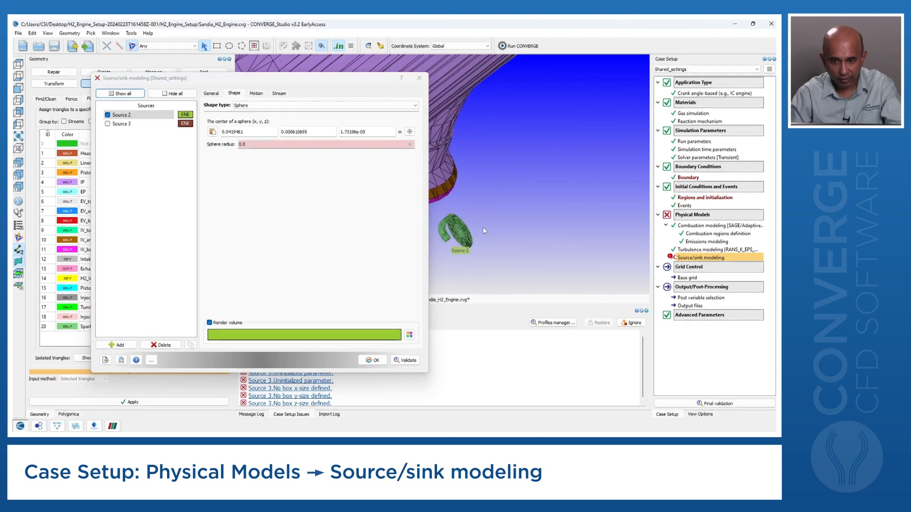
middle_drag(484, 194, 582, 170)
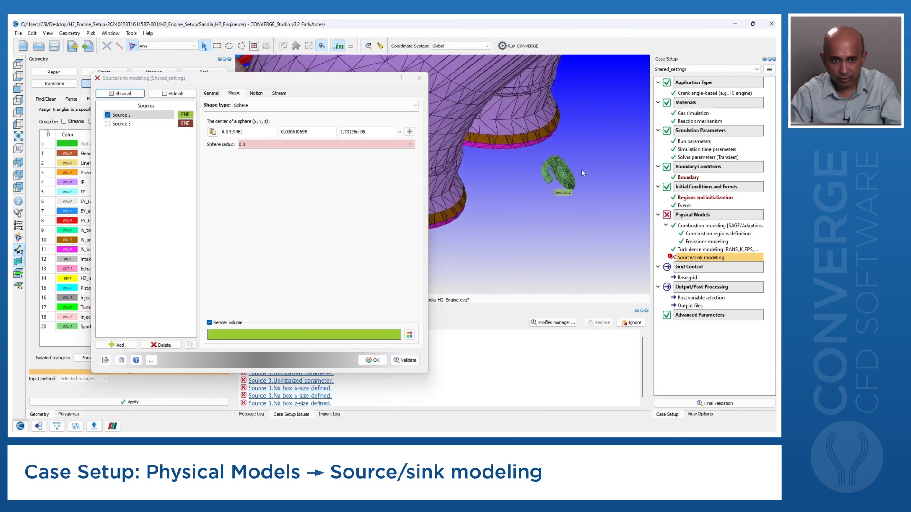
- Set the Source 2 sphere radius to 0.0005 m, validate, and check its placement at the spark plug
click(256, 144)
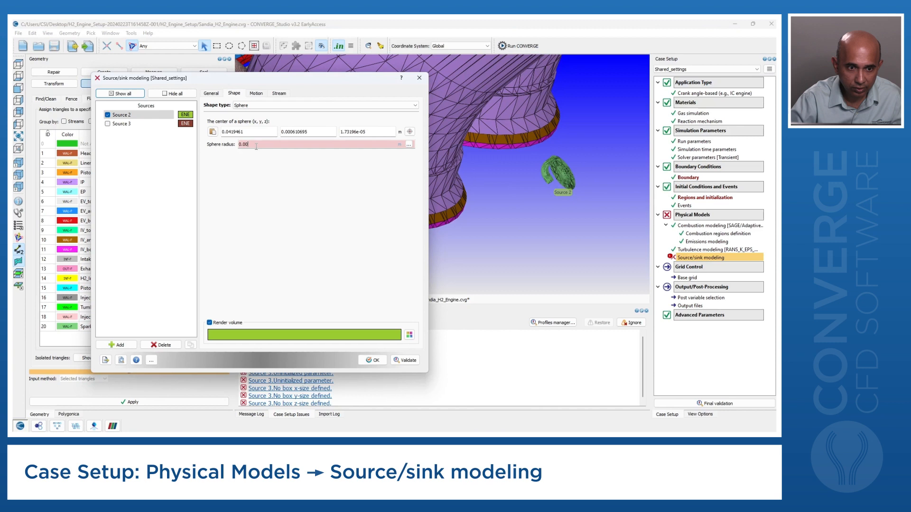
text(5)
click(402, 360)
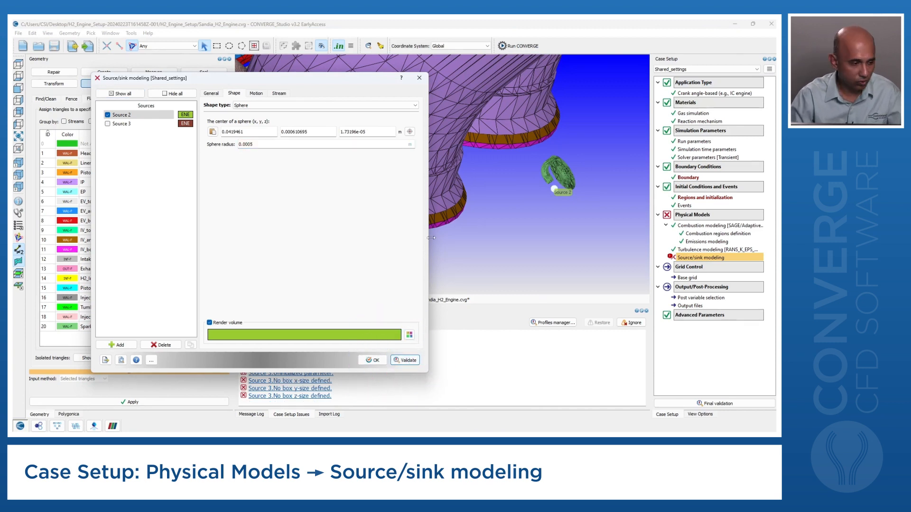
scroll(544, 211, up, 4)
middle_drag(582, 196, 502, 164)
drag(531, 196, 526, 199)
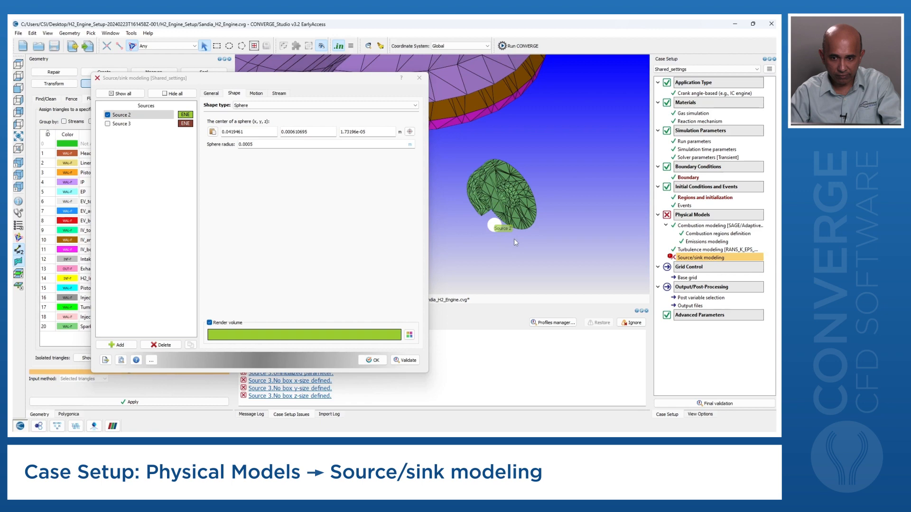
scroll(514, 239, down, 4)
drag(503, 238, 577, 175)
scroll(576, 172, up, 5)
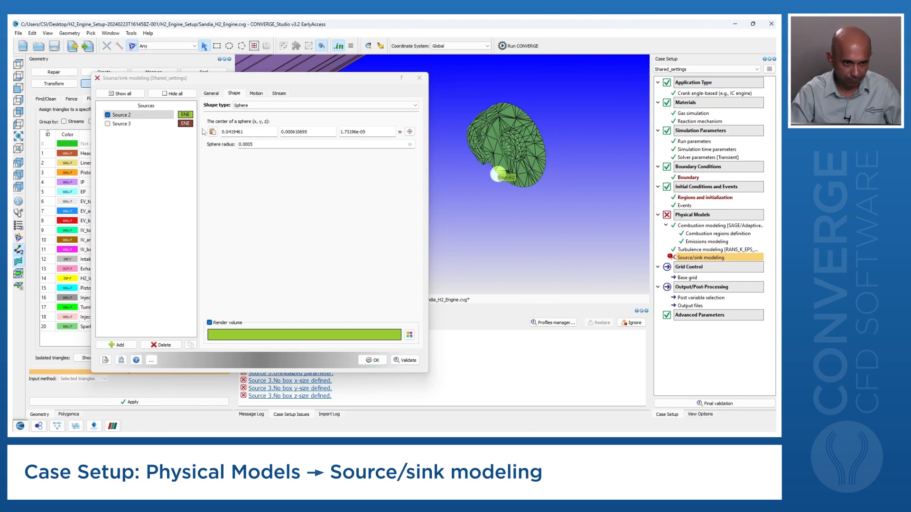
- Check the motion settings of Source 2 and turn on the display of Source 3
click(255, 94)
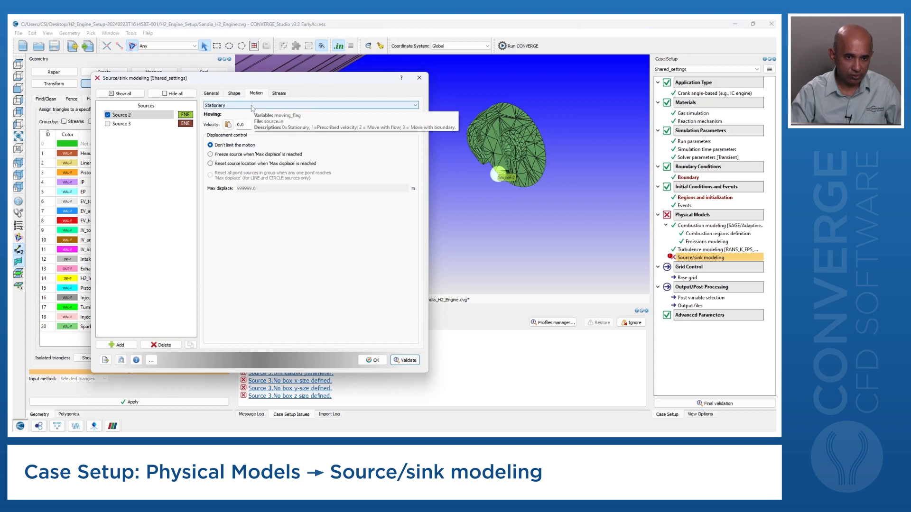
click(121, 124)
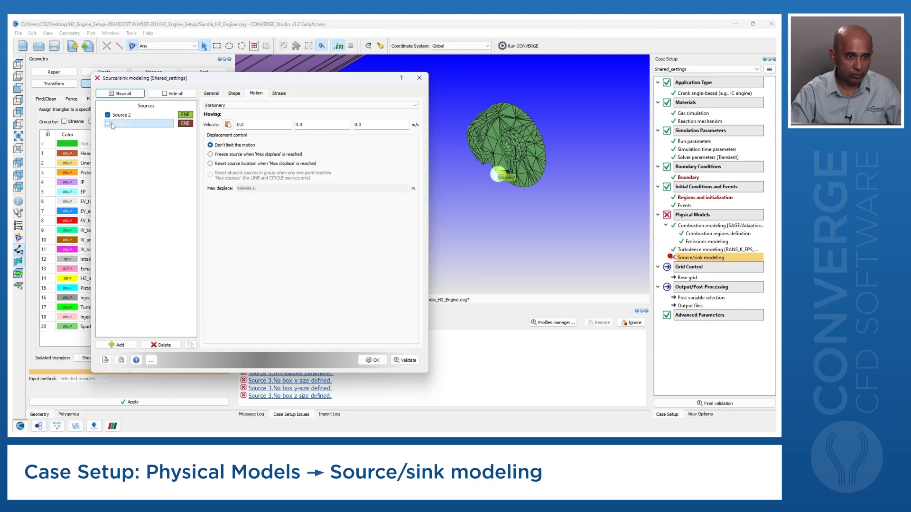
click(108, 123)
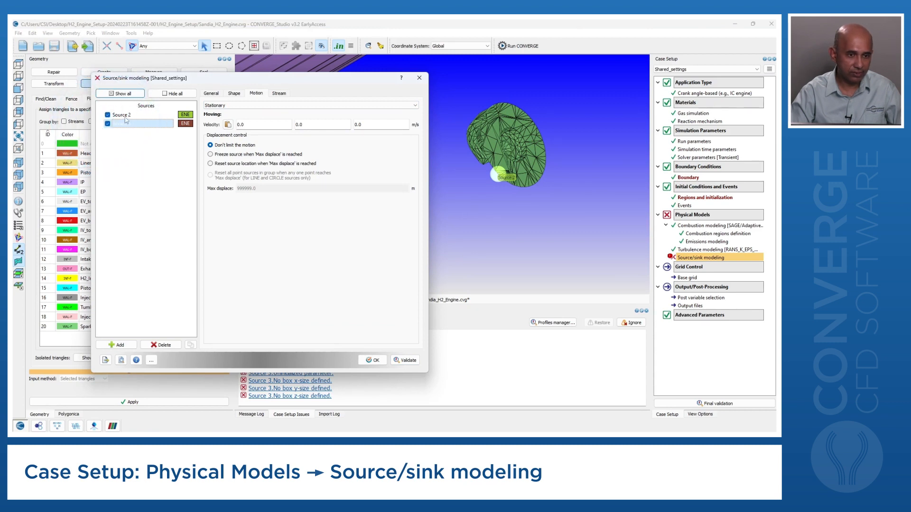
- Set the Source 2 temporal settings to a start time of -25.0 deg and an end time of -24.5 deg
click(234, 93)
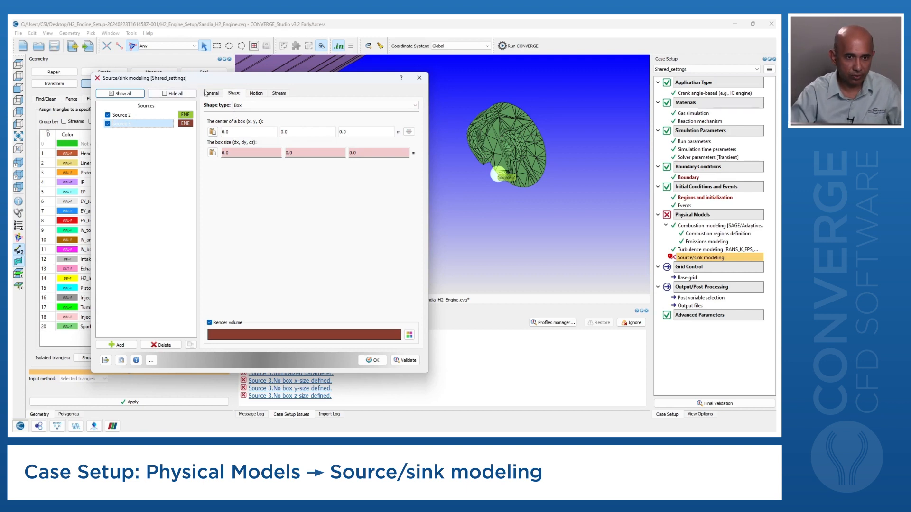
click(211, 93)
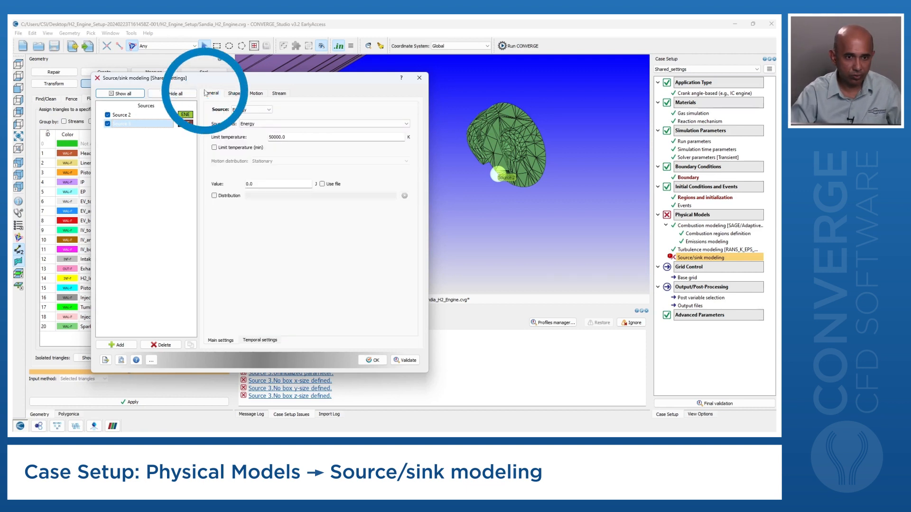
click(127, 115)
click(260, 339)
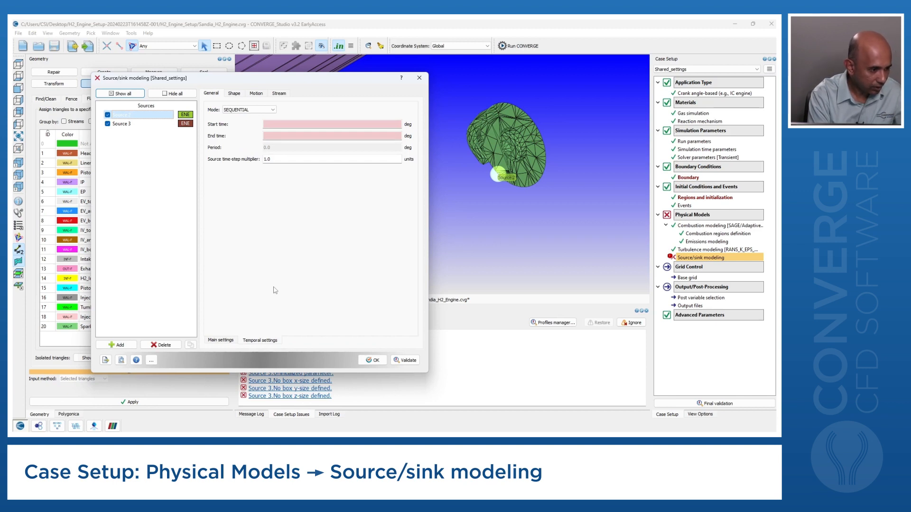
click(289, 124)
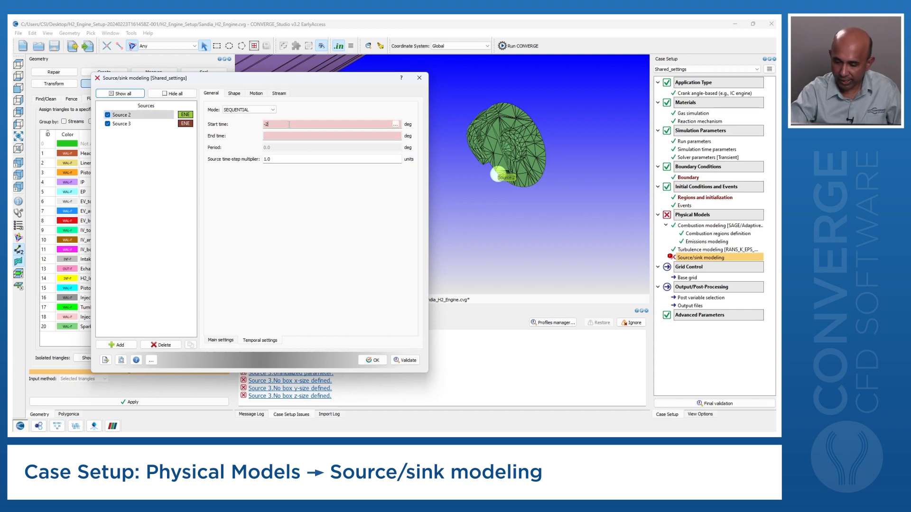
text(-25)
click(287, 136)
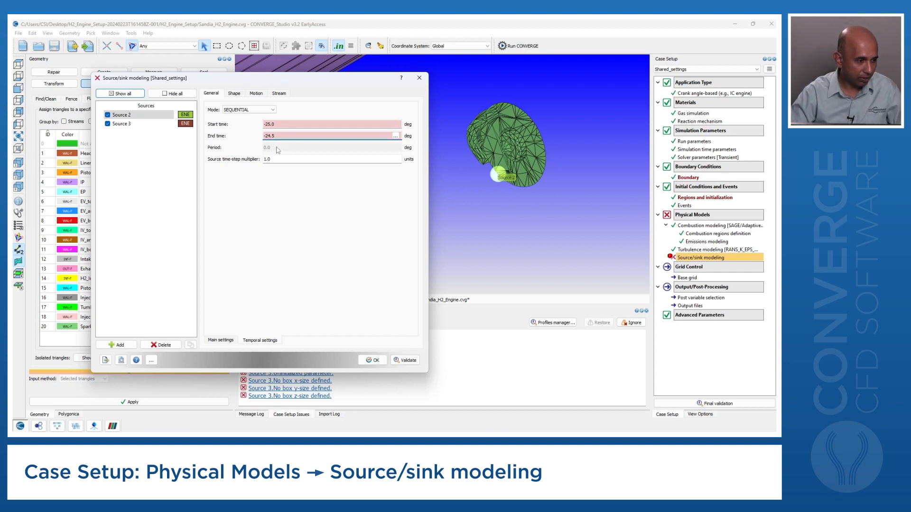
- Make the Source 2 timing CYCLIC with a period of 720 deg and validate the sources
click(273, 111)
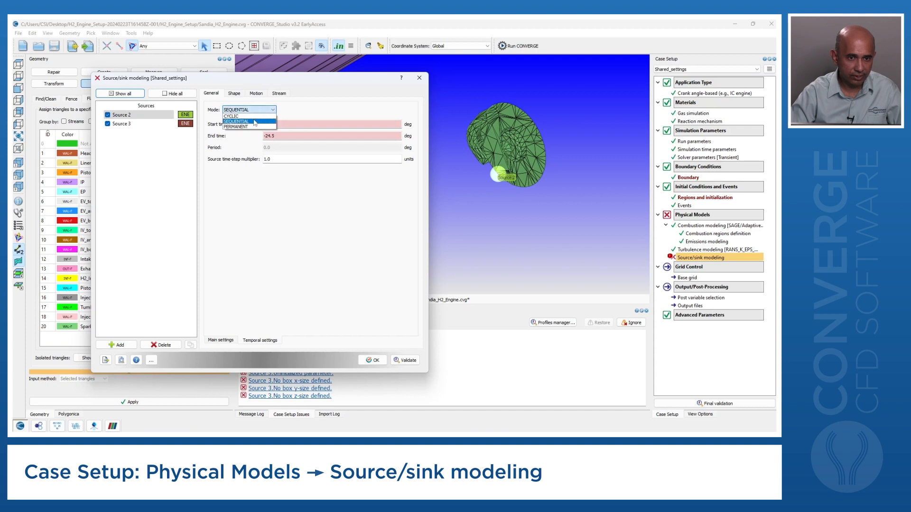
click(255, 117)
click(280, 148)
key(ctrl+a)
text(720)
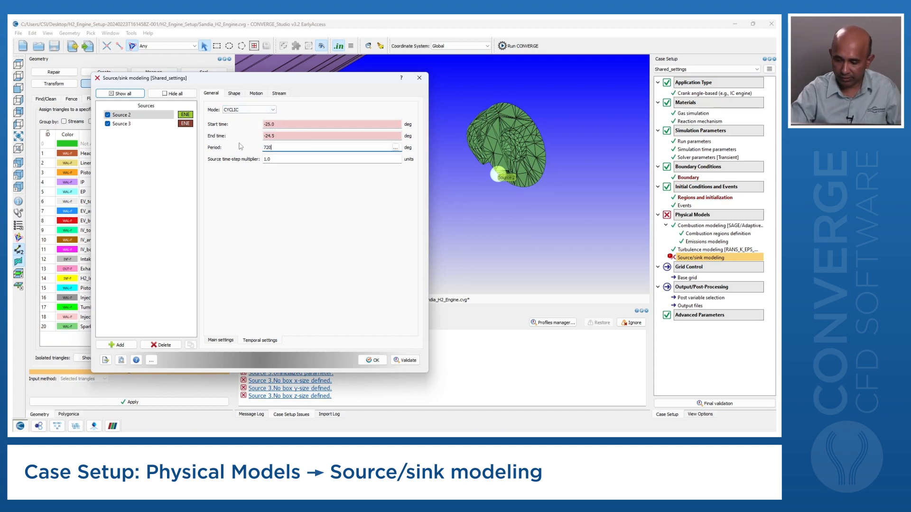
key(Return)
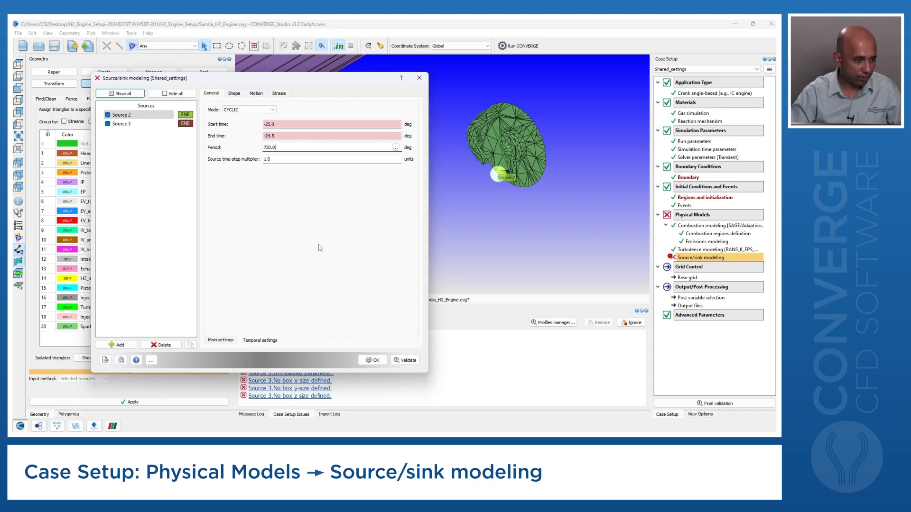
click(406, 360)
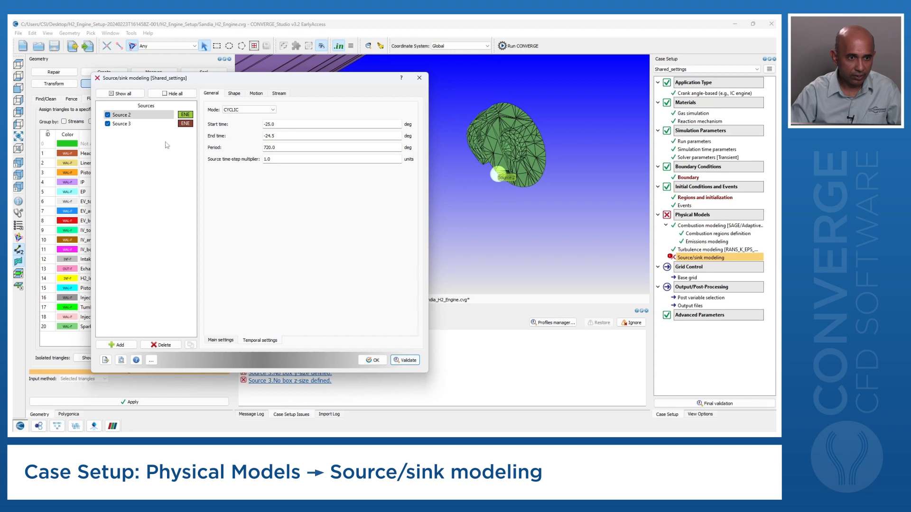
- Make the Source 3 timing CYCLIC with start time -25.0 deg and end time -15.0 deg
click(122, 125)
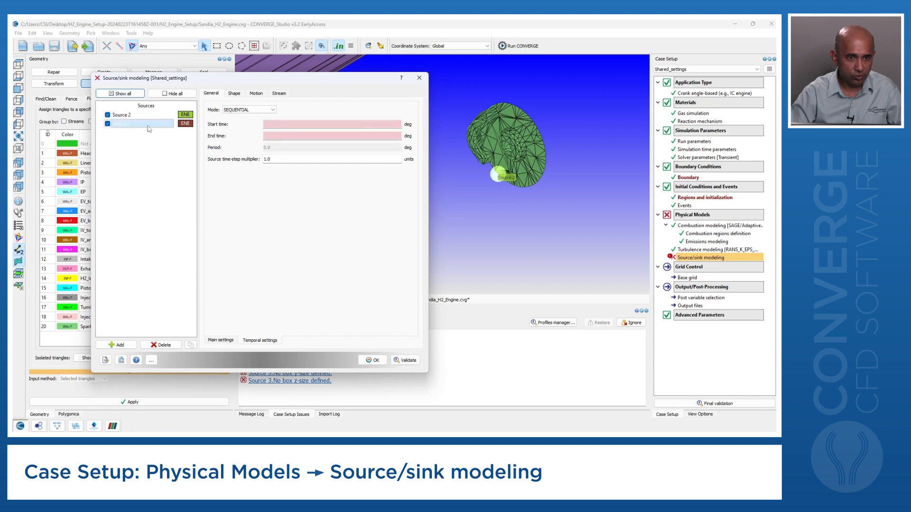
click(245, 110)
click(241, 117)
click(275, 125)
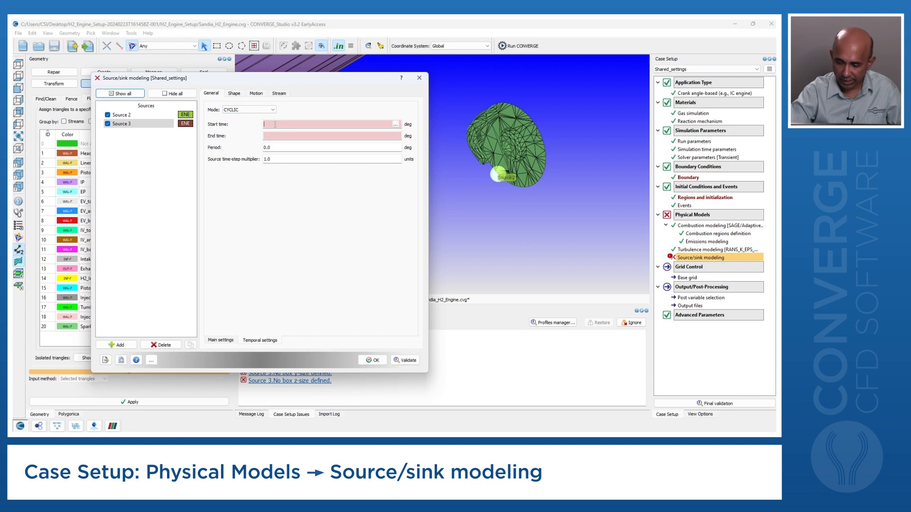
text(-25)
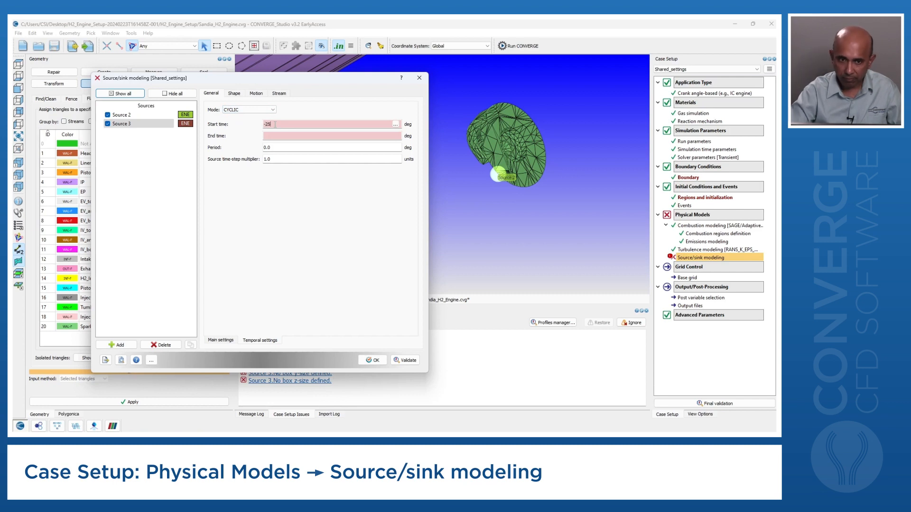
click(268, 138)
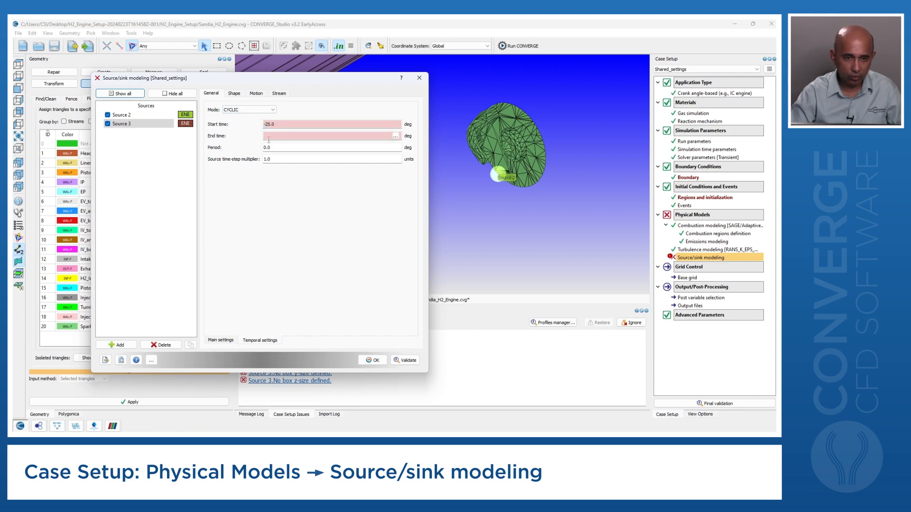
text(-1)
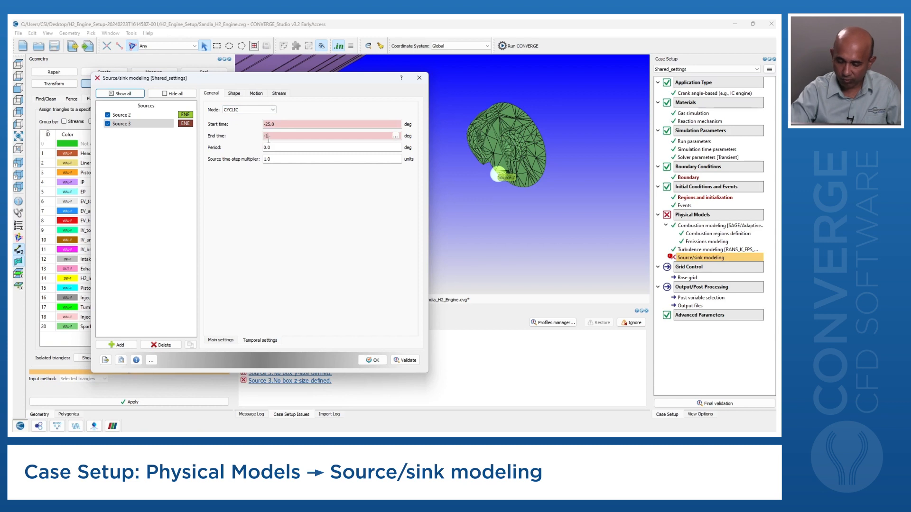
text(5.0)
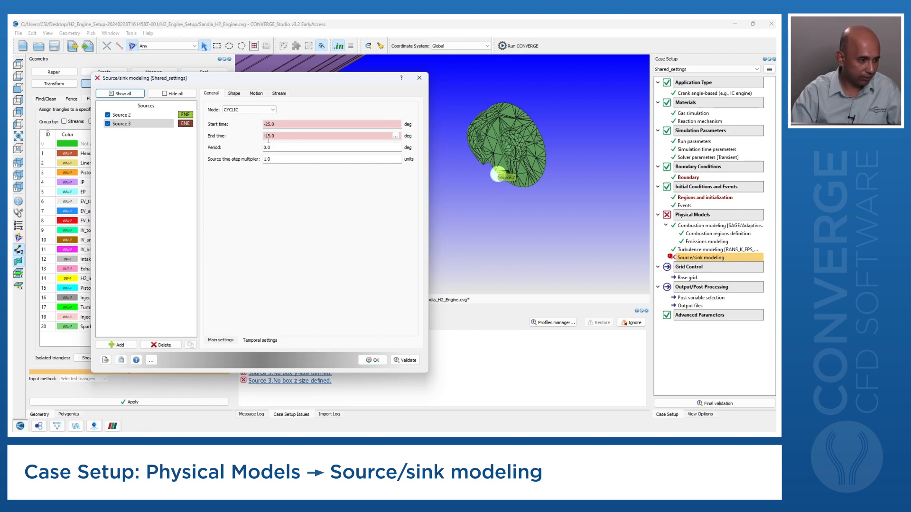
- Set the Source 3 period to 720 deg and validate the sources
click(273, 147)
key(BackSpace)
key(BackSpace)
key(BackSpace)
text(72)
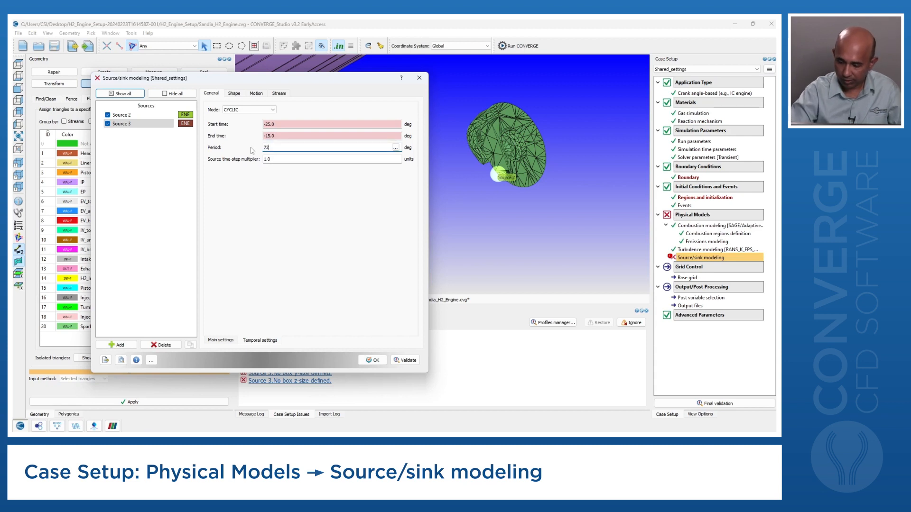
text(0)
click(407, 360)
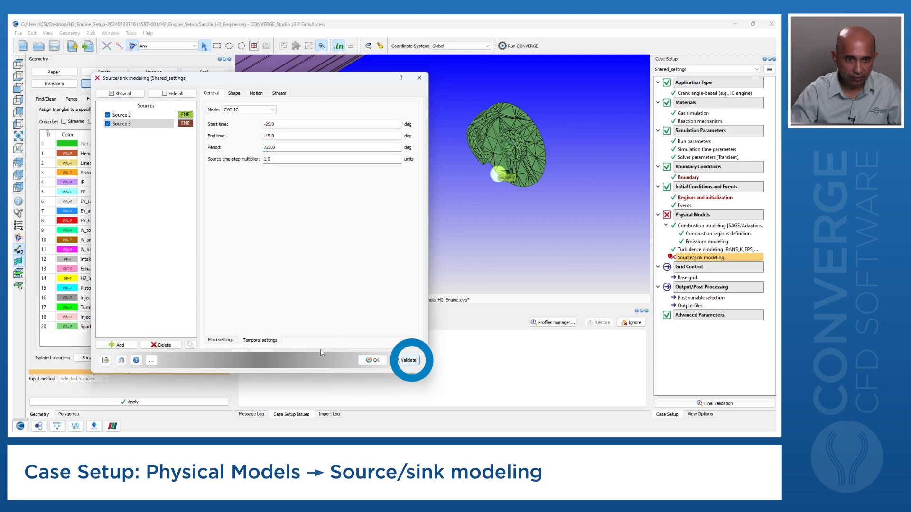
- Set the Source 3 energy value to 0.02 J in its main settings and validate
click(221, 342)
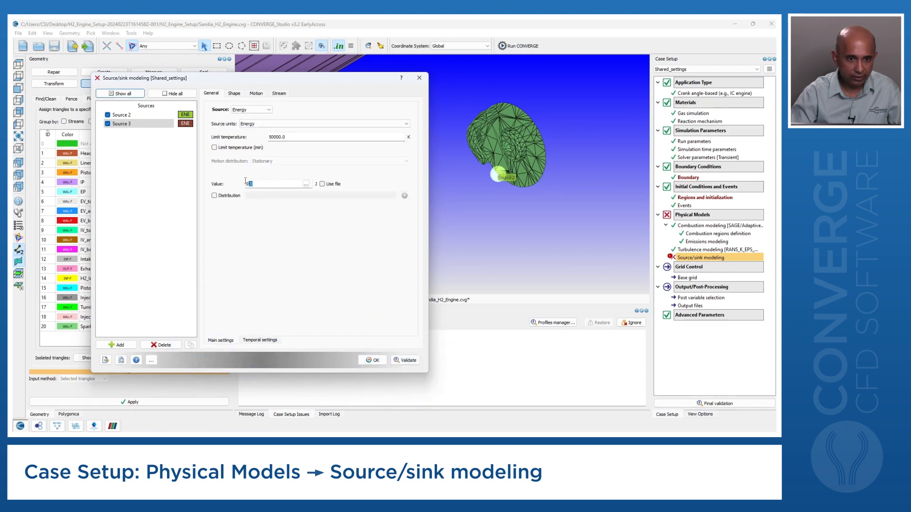
text(0.)
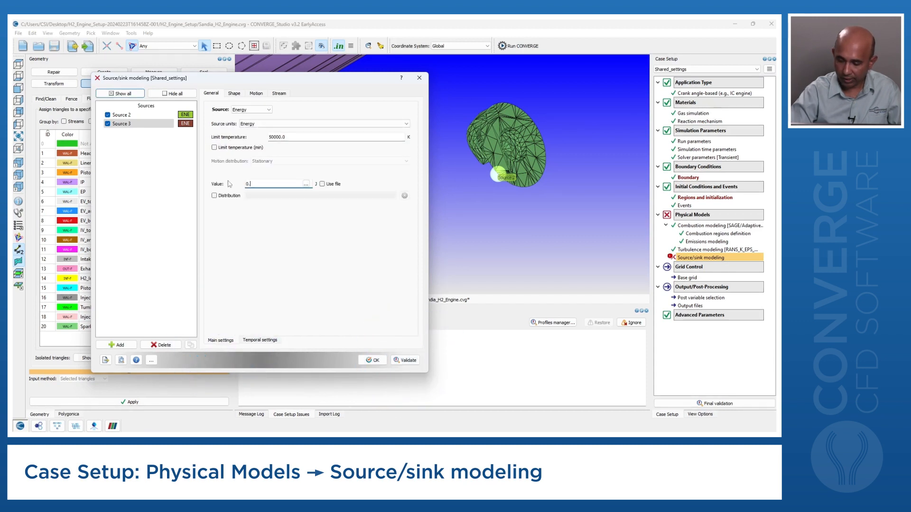
key(Tab)
click(405, 360)
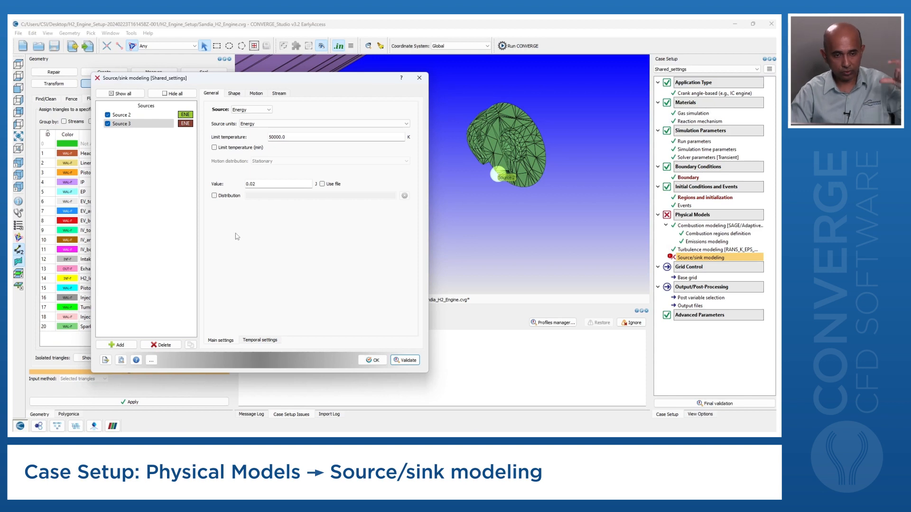
- Give Source 3 a Sphere shape centered at x 0.0419461, y 0.000610695, z 0.00173196 m
click(235, 94)
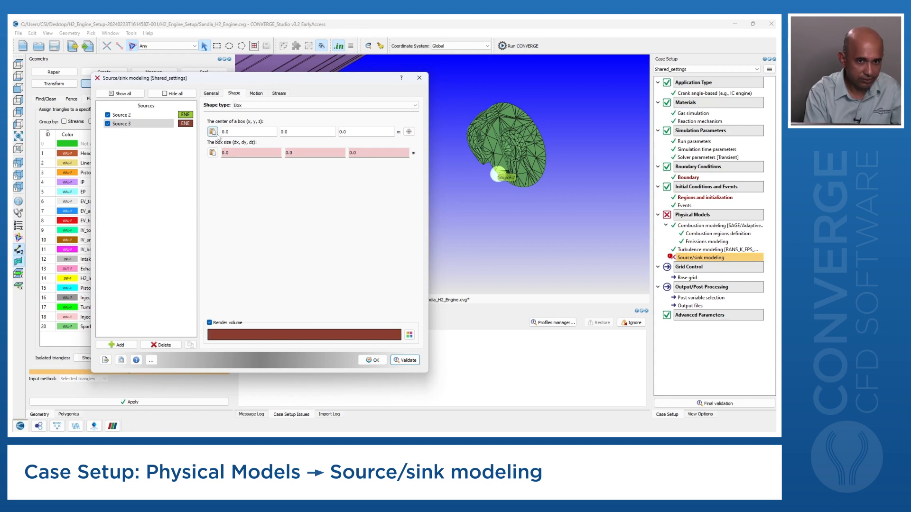
click(246, 106)
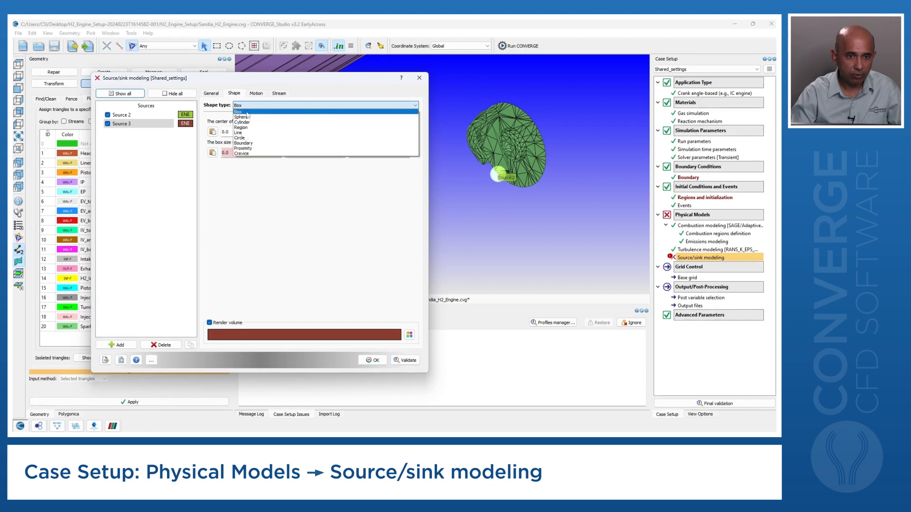
click(235, 134)
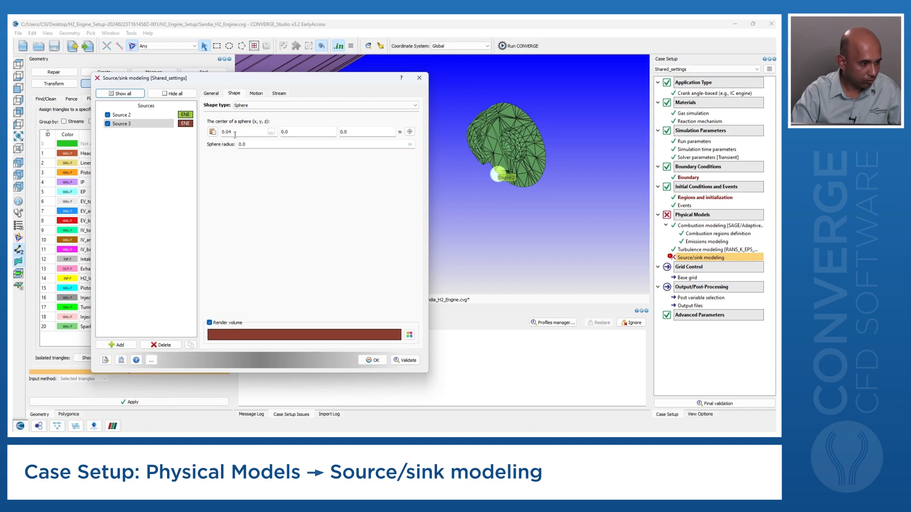
click(235, 134)
text(0.0419461)
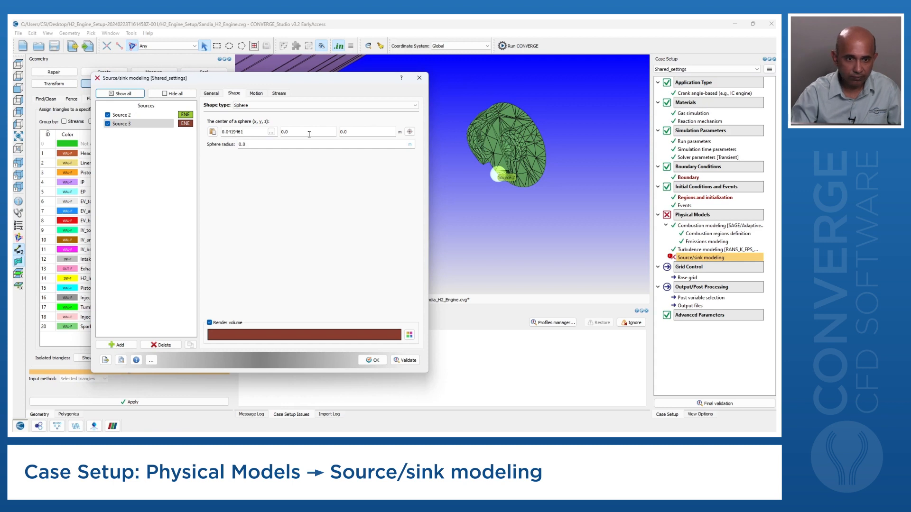
click(309, 134)
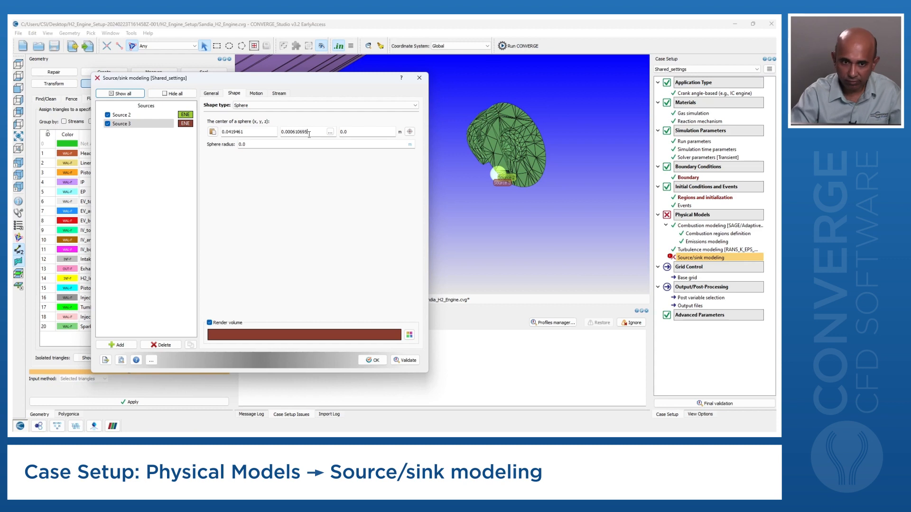
click(353, 133)
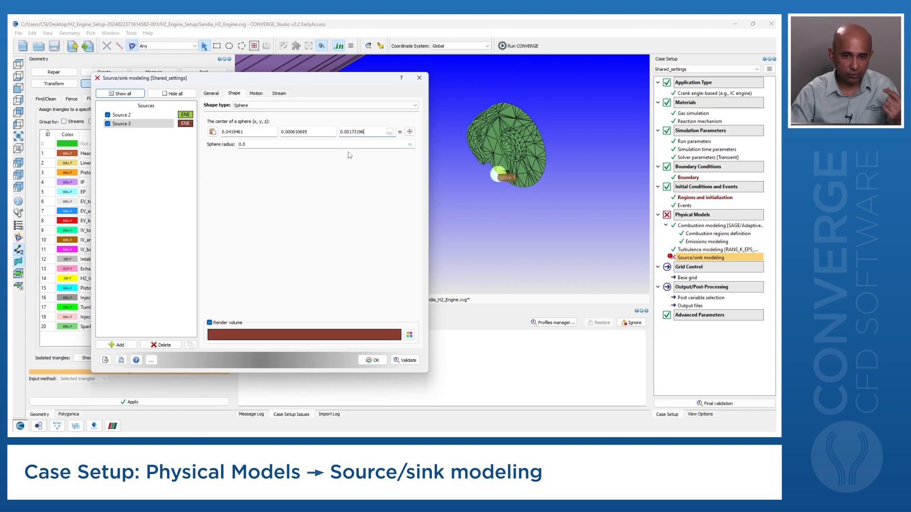
- Set the Source 3 sphere radius to 0.0005 m and validate the sources
click(411, 361)
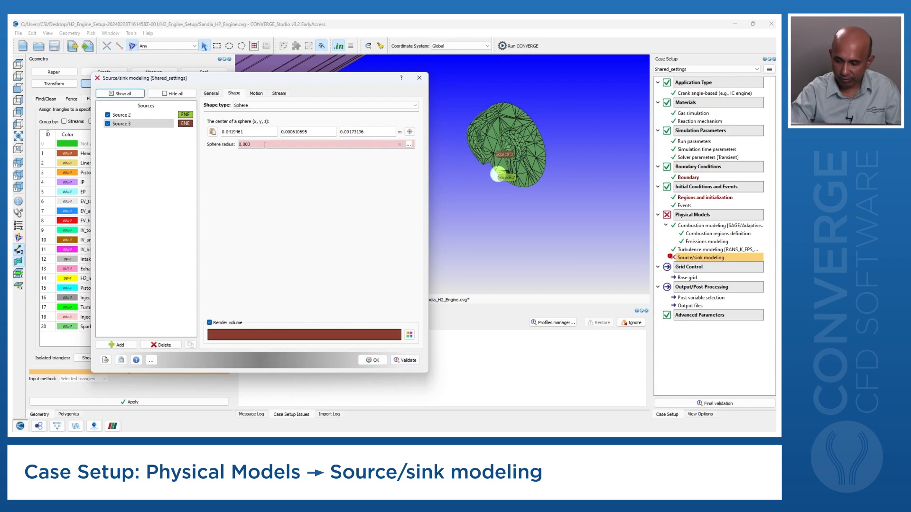
text(5)
click(403, 360)
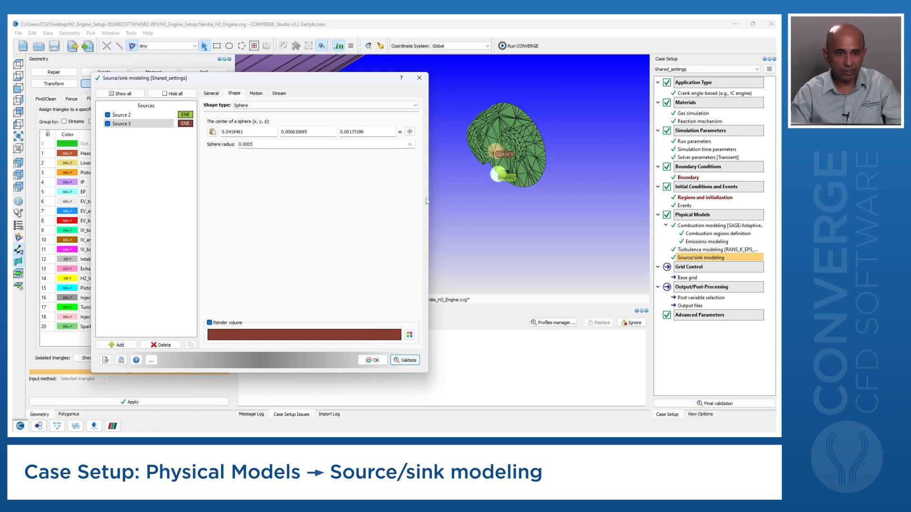
- Compare the sphere center coordinates of Source 2 and Source 3, checking the units of the Source 3 z value
click(126, 116)
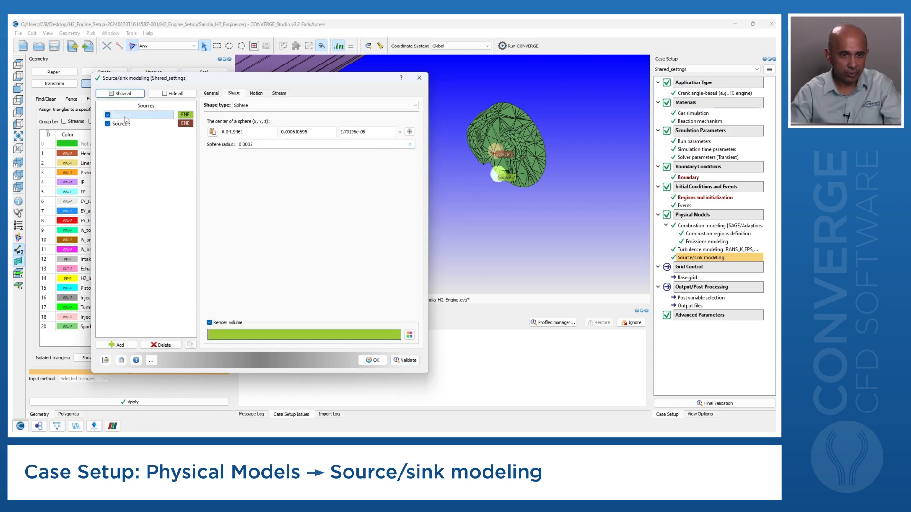
click(136, 124)
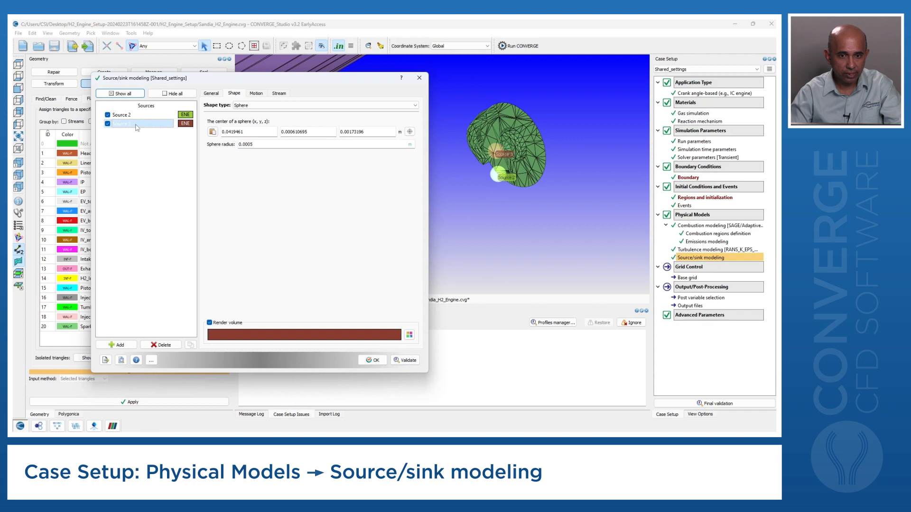
drag(376, 129, 339, 129)
right_click(350, 131)
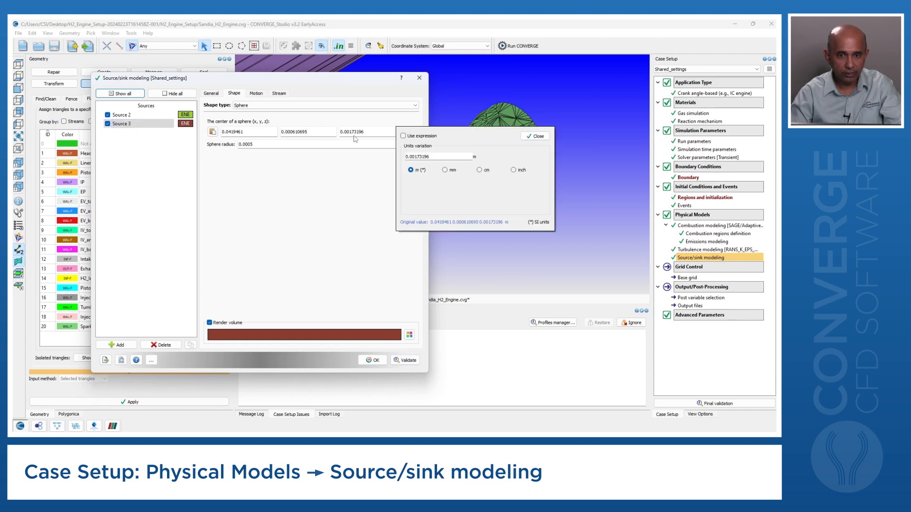
click(536, 137)
drag(365, 131, 341, 128)
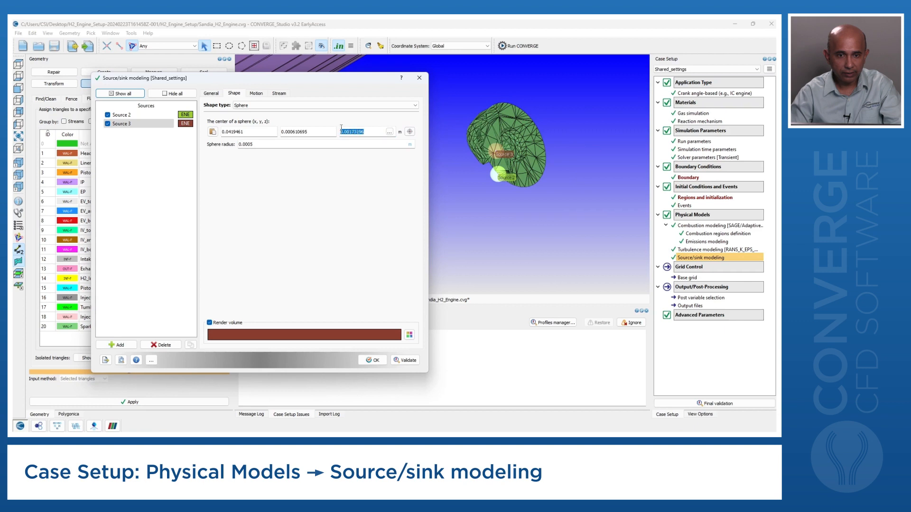
right_click(348, 130)
click(535, 137)
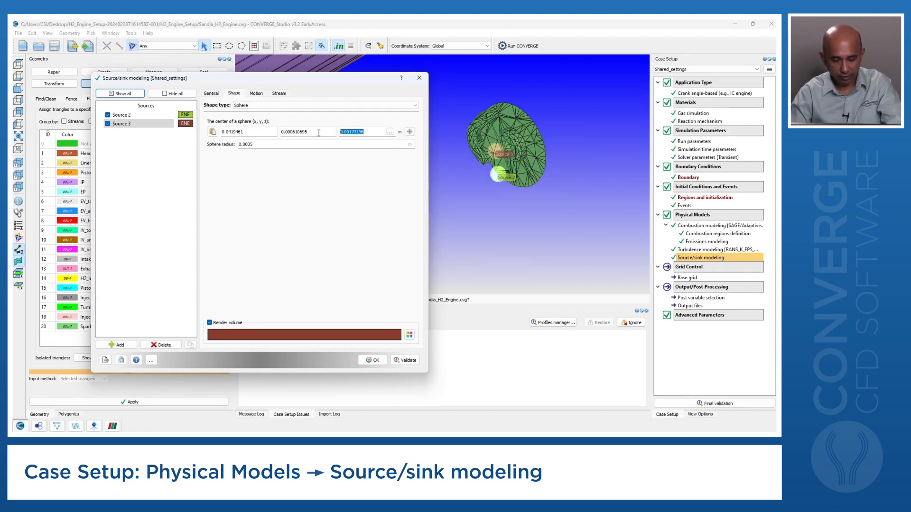
- Set the z coordinate of the Source 2 sphere center to 0.00173196 m and validate the sources
click(140, 116)
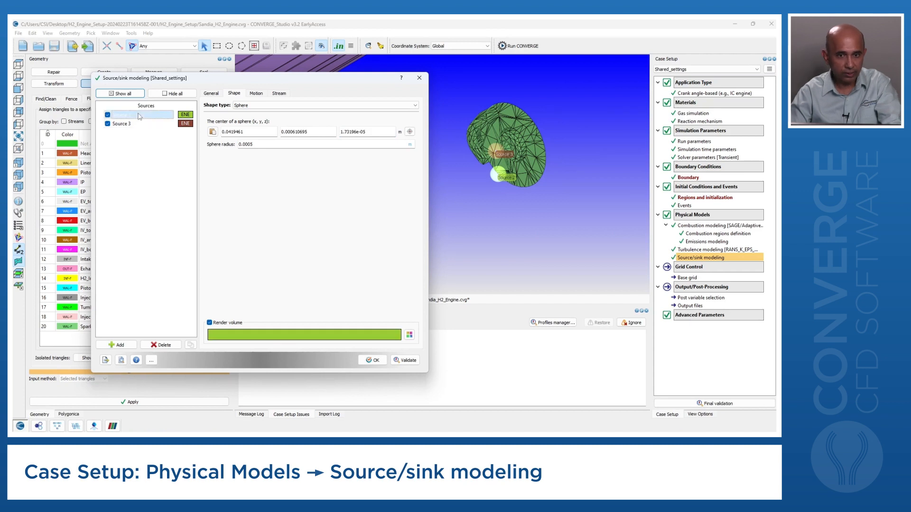
drag(366, 133, 333, 132)
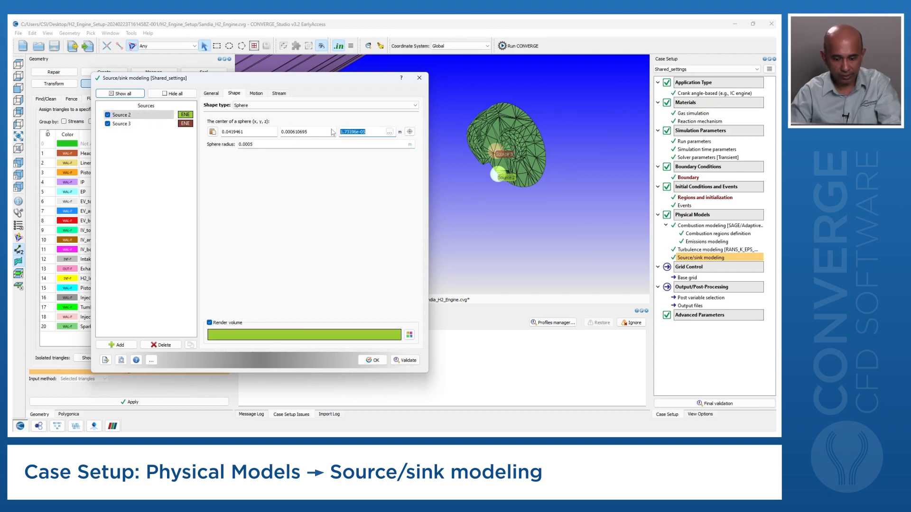
text(0.00173196)
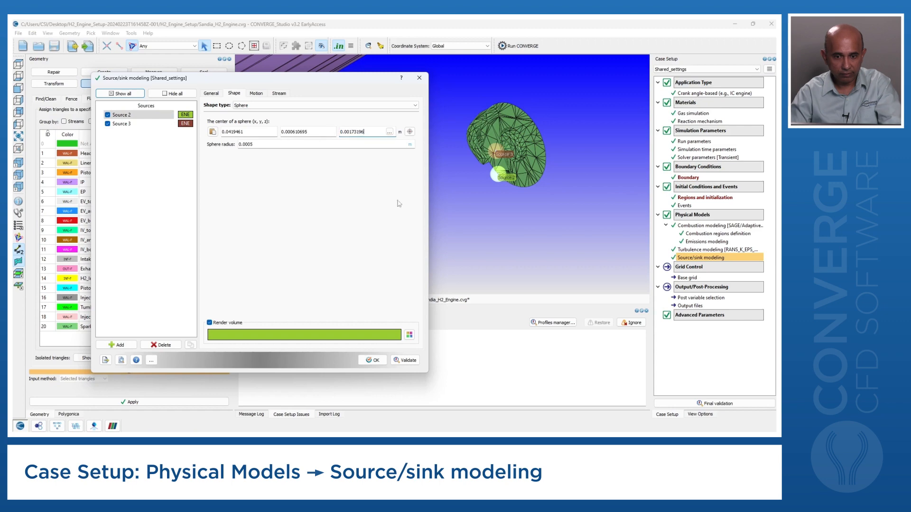
click(399, 362)
- Hide all boundaries except Spark_plug to isolate it with the source spheres
drag(542, 193, 422, 223)
right_drag(527, 197, 670, 94)
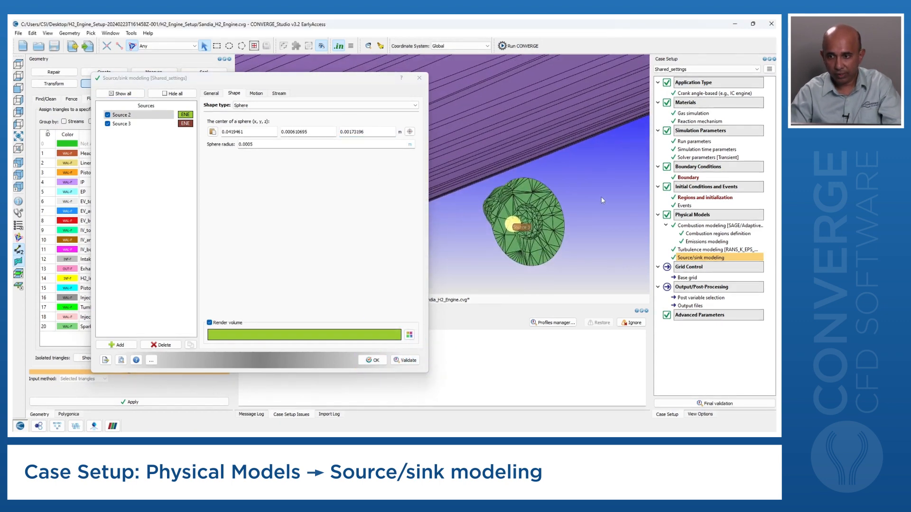
scroll(602, 199, down, 5)
right_drag(562, 195, 647, 167)
scroll(544, 186, up, 5)
scroll(590, 169, up, 3)
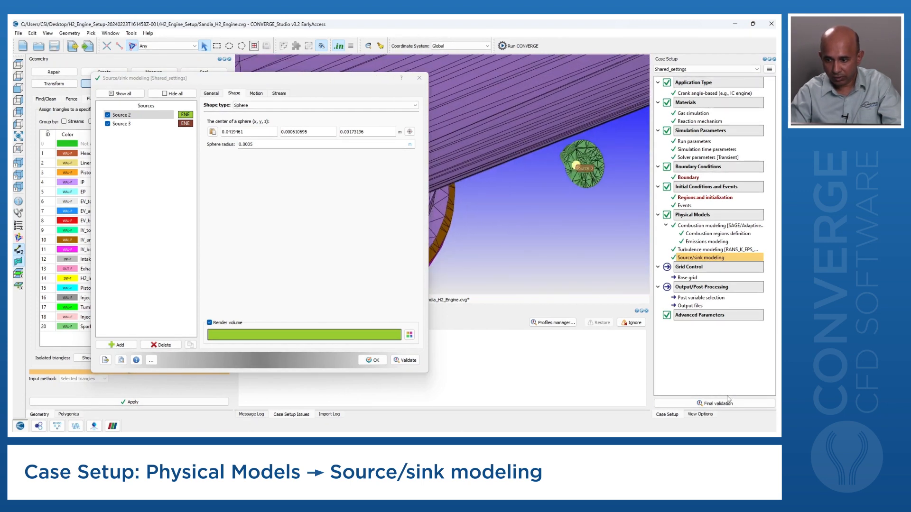
click(700, 415)
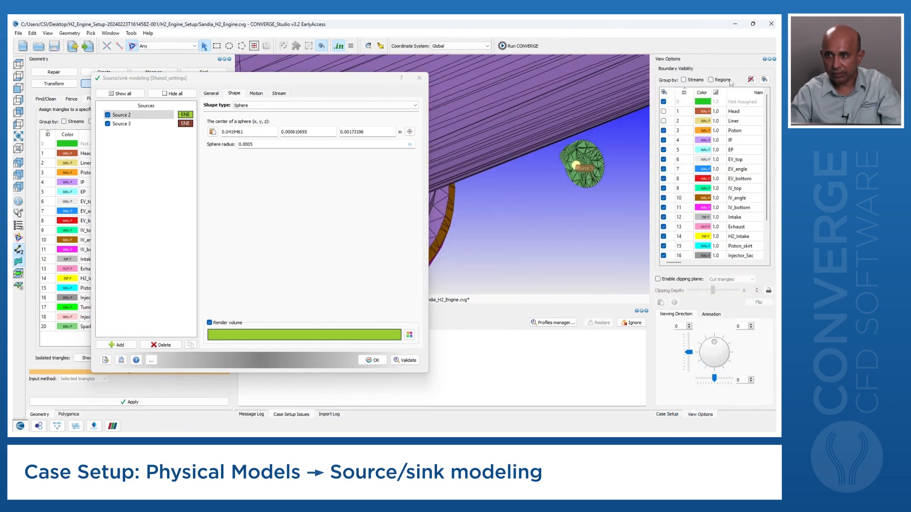
click(751, 79)
scroll(673, 233, down, 1)
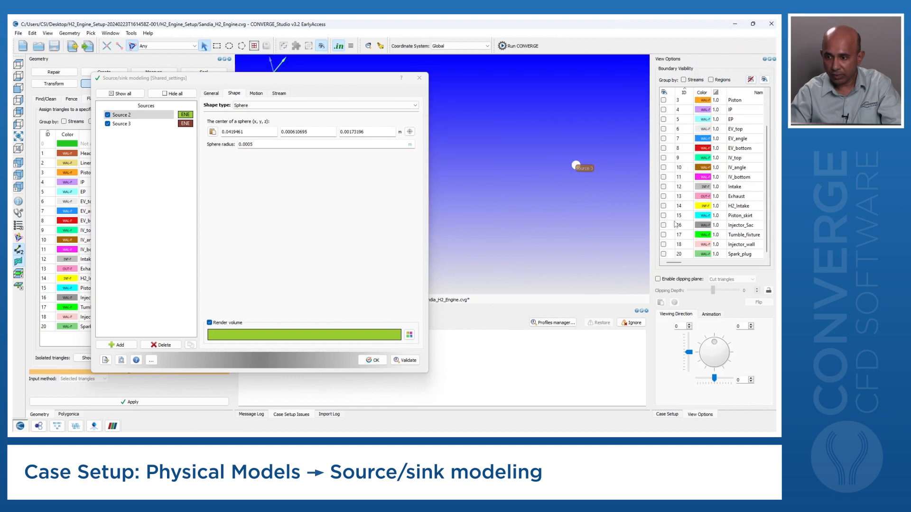
click(663, 254)
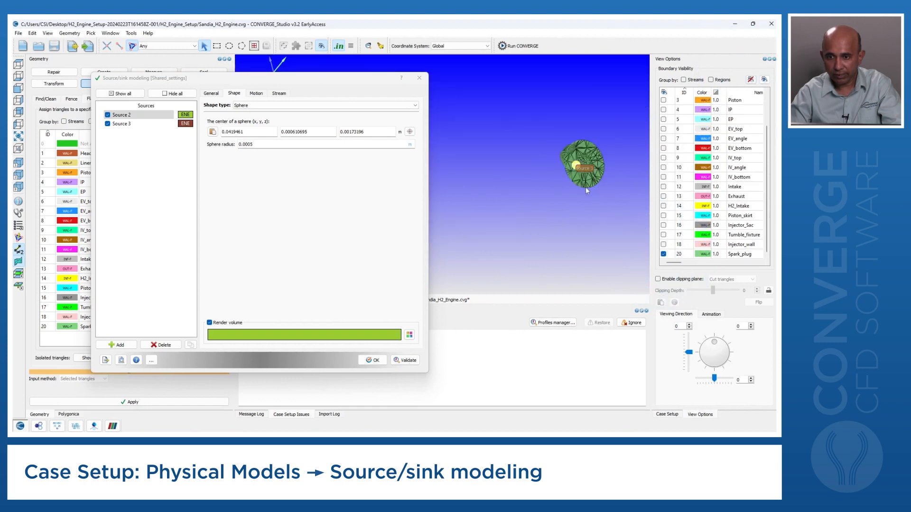
- Center the view on a spark plug triangle and inspect the source spheres' placement in the electrode gap from the side
middle_drag(460, 195, 458, 196)
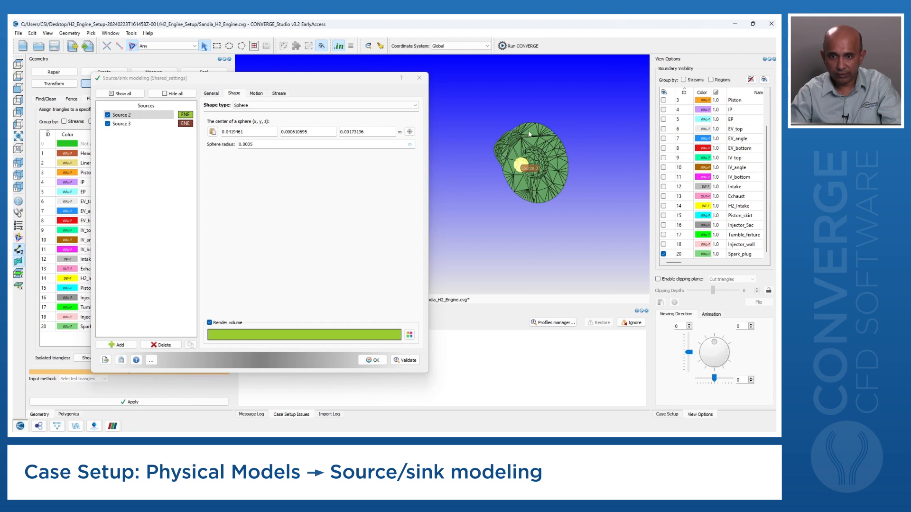
right_click(529, 134)
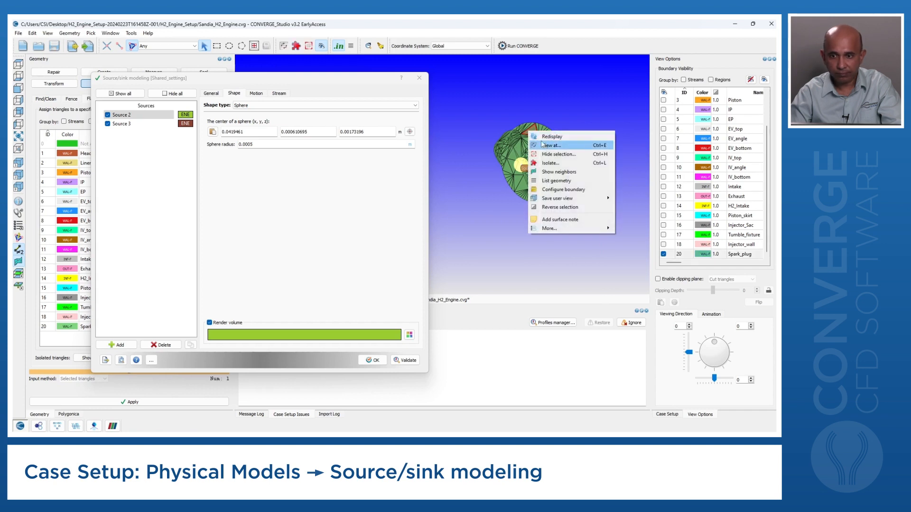
click(546, 146)
middle_drag(512, 214, 568, 171)
scroll(527, 192, up, 5)
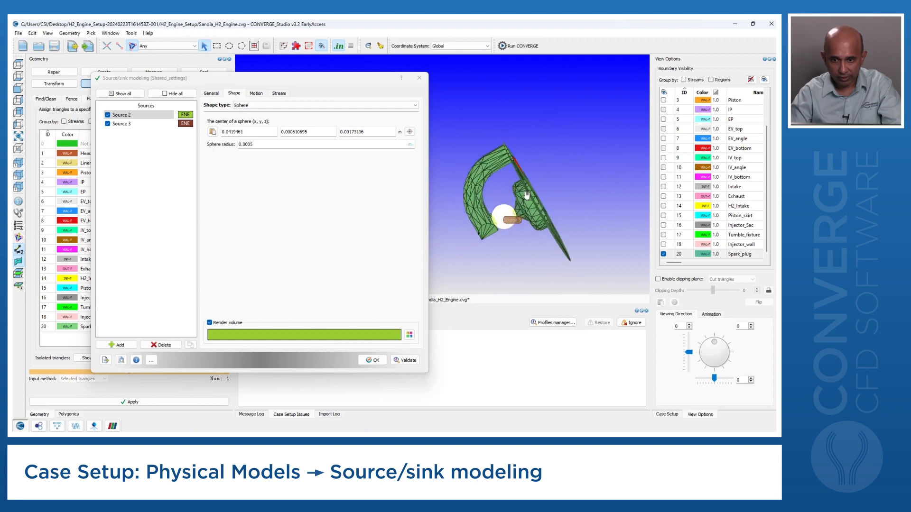
middle_drag(542, 184, 512, 182)
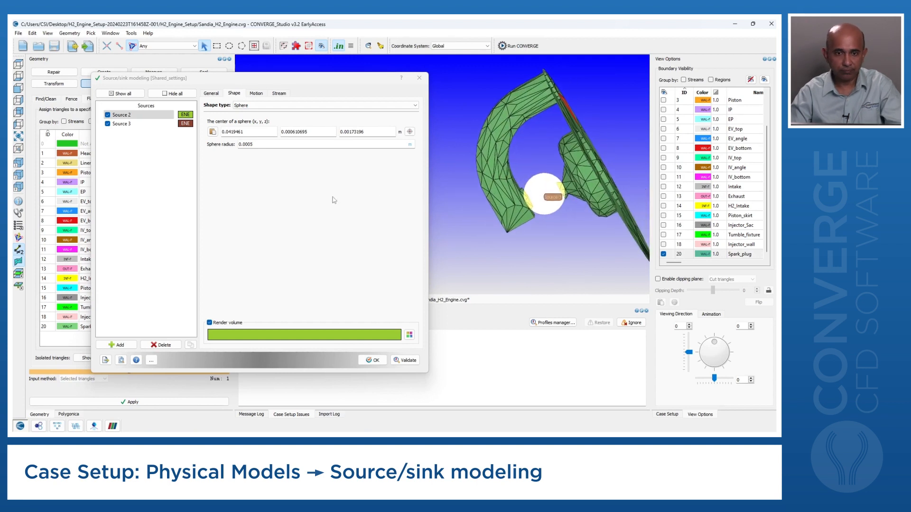
- Validate the sources, check Source 3's sphere settings, then accept the source/sink modeling and return to the case setup tree
click(413, 361)
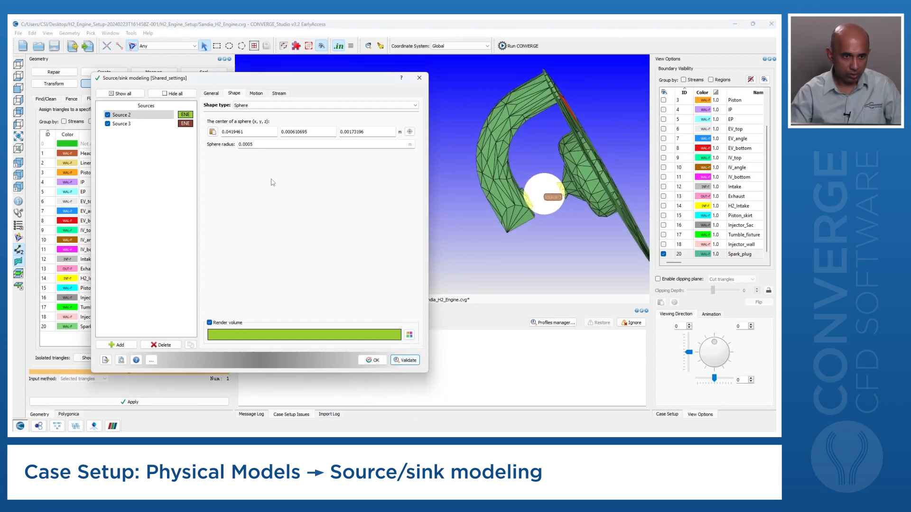
click(125, 124)
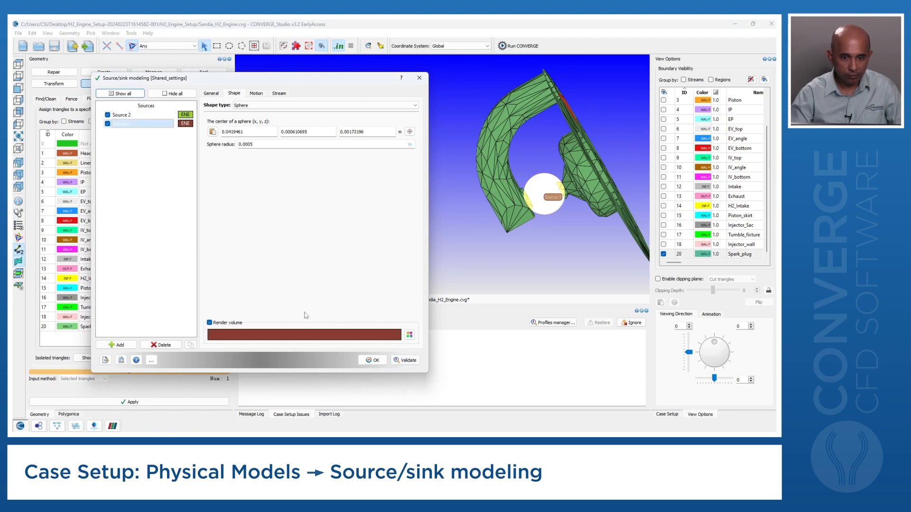
click(373, 360)
click(673, 416)
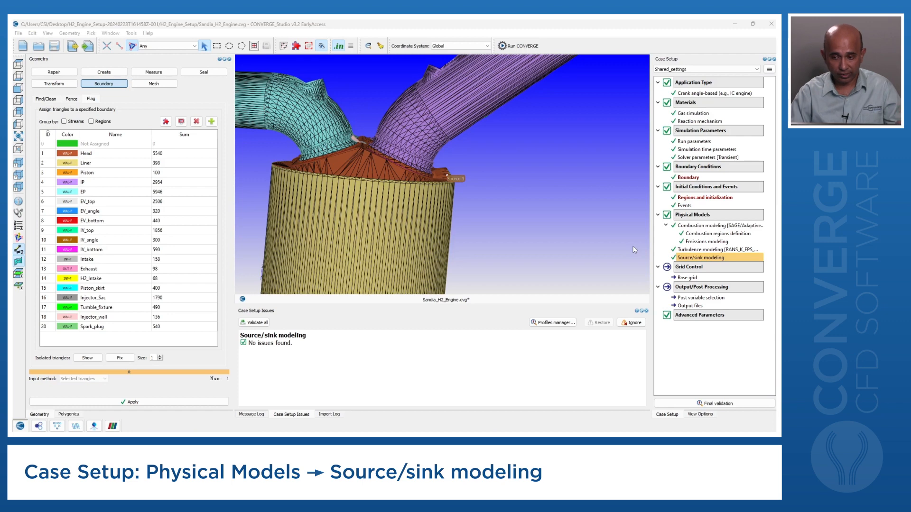
- Enable Adaptive Mesh Refinement and Fixed embedding in Grid Control, then validate and accept
double_click(696, 268)
click(352, 145)
click(351, 156)
click(498, 342)
click(534, 341)
- Validate and accept the base grid with dx, dy and dz of 0.004 m
double_click(685, 278)
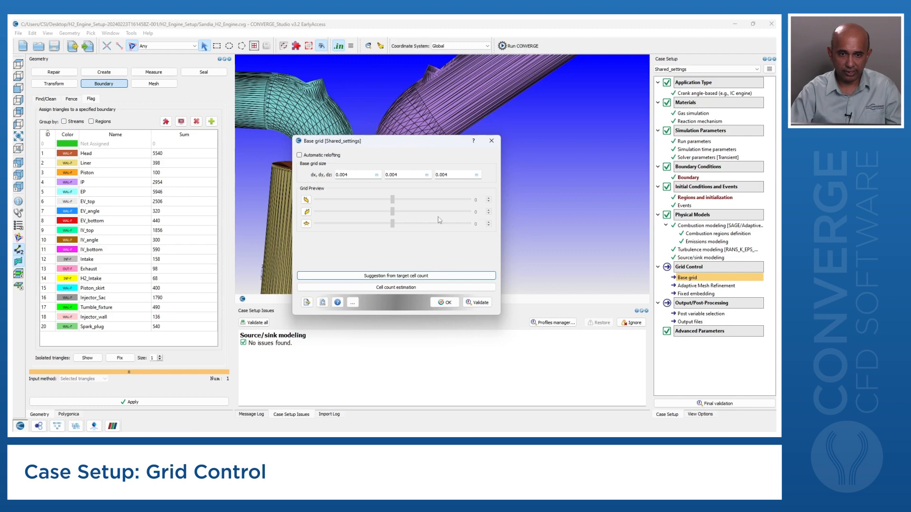
click(477, 302)
click(445, 302)
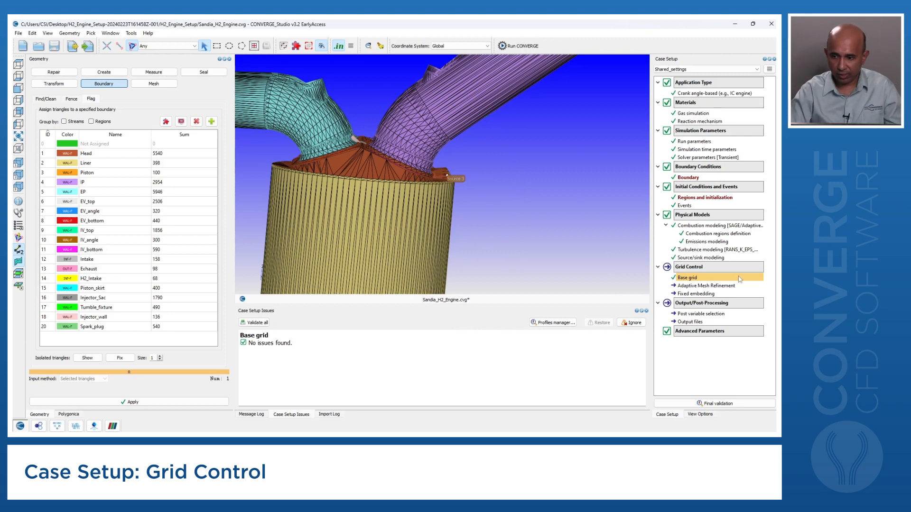
- Create AMR Group 1 in Adaptive Mesh Refinement and make Cylinder its active region
double_click(707, 285)
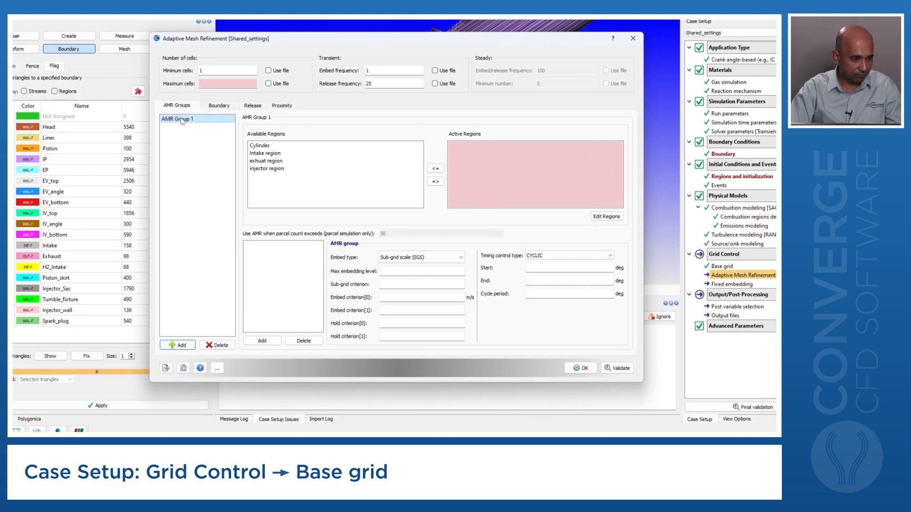
click(264, 146)
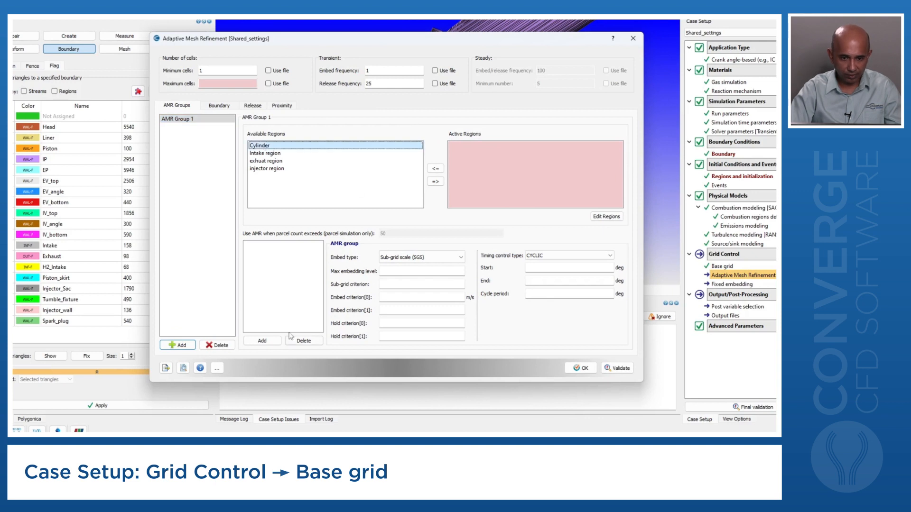
click(435, 181)
click(463, 147)
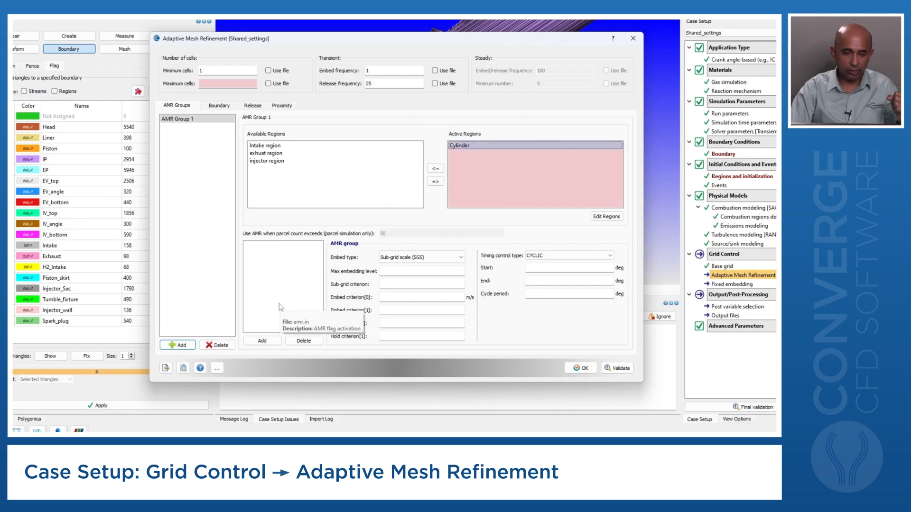
- Add Velocity and Temperature as refinement variables of AMR Group 1
click(262, 341)
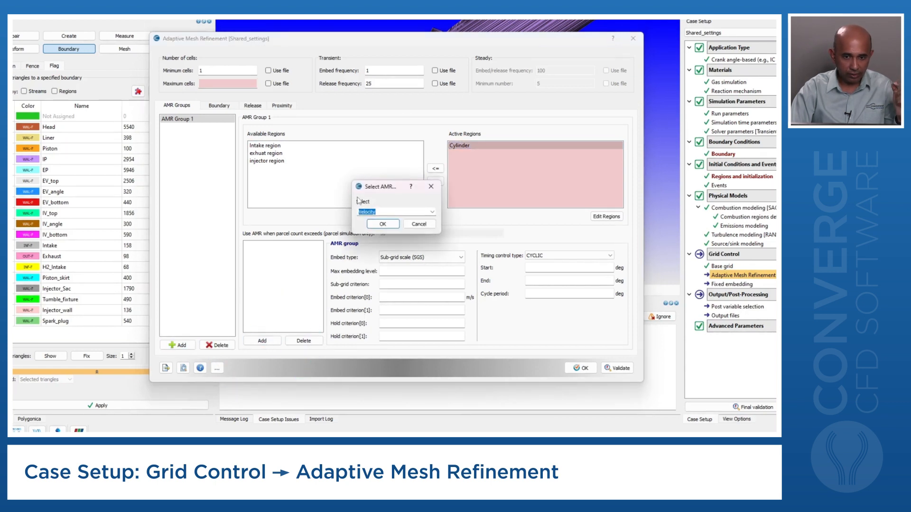
click(383, 224)
click(262, 341)
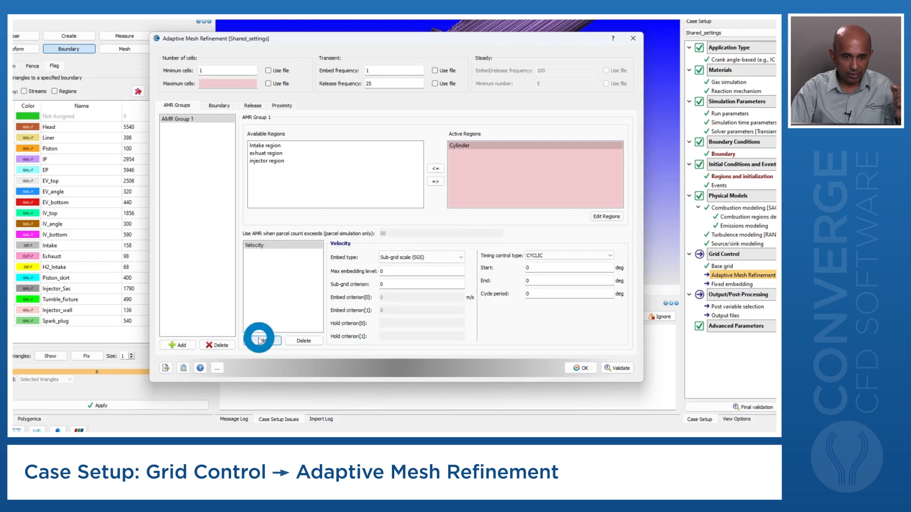
click(383, 224)
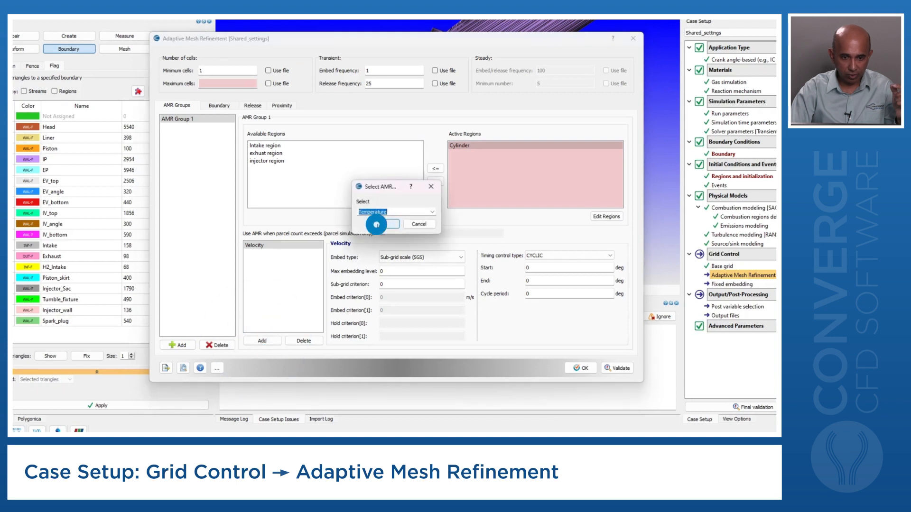
- Set the Velocity refinement to a max embedding level of 3 and a sub-grid criterion of 1
click(288, 245)
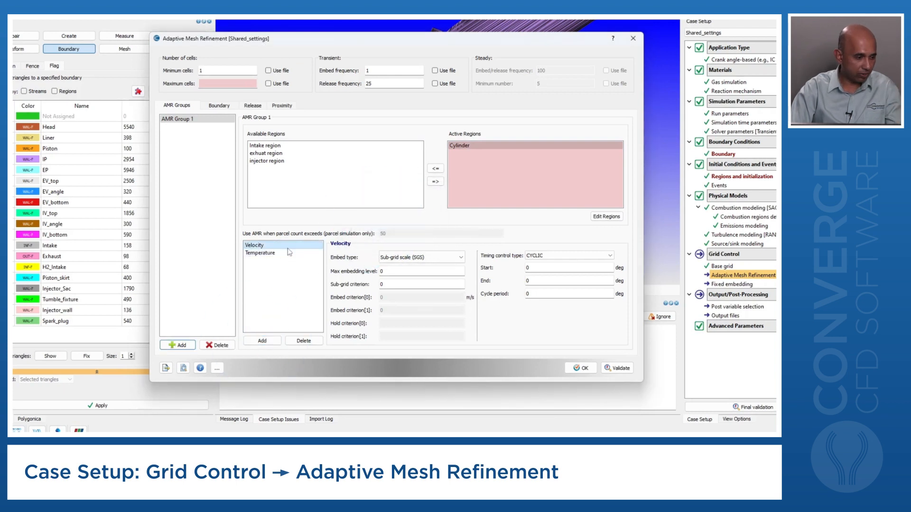
drag(397, 271, 378, 275)
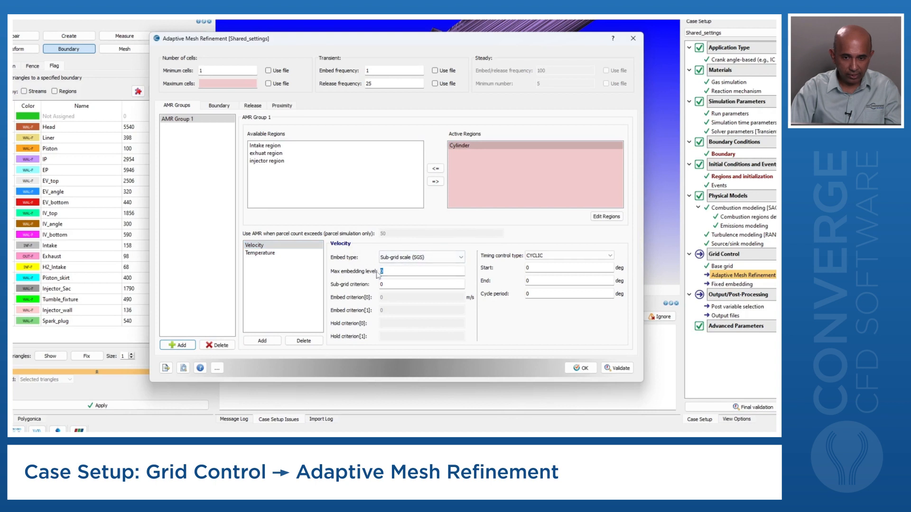
text(4)
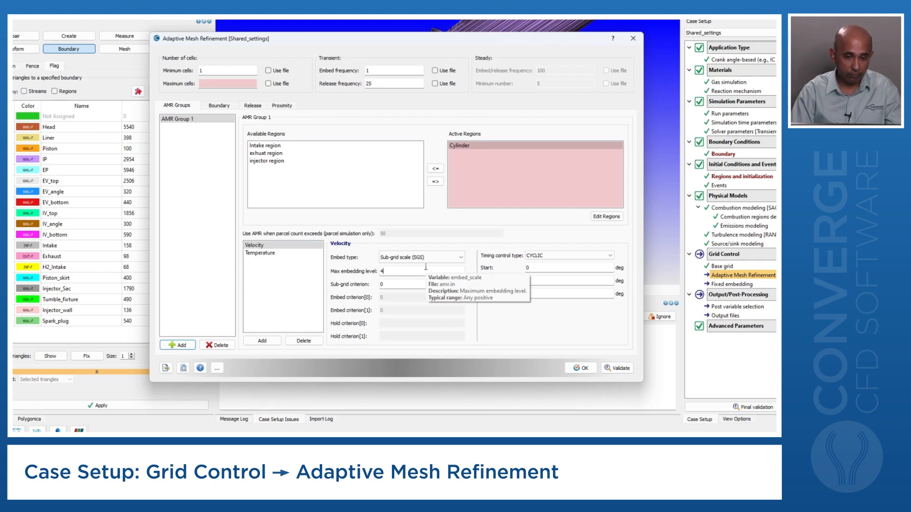
drag(394, 284, 373, 283)
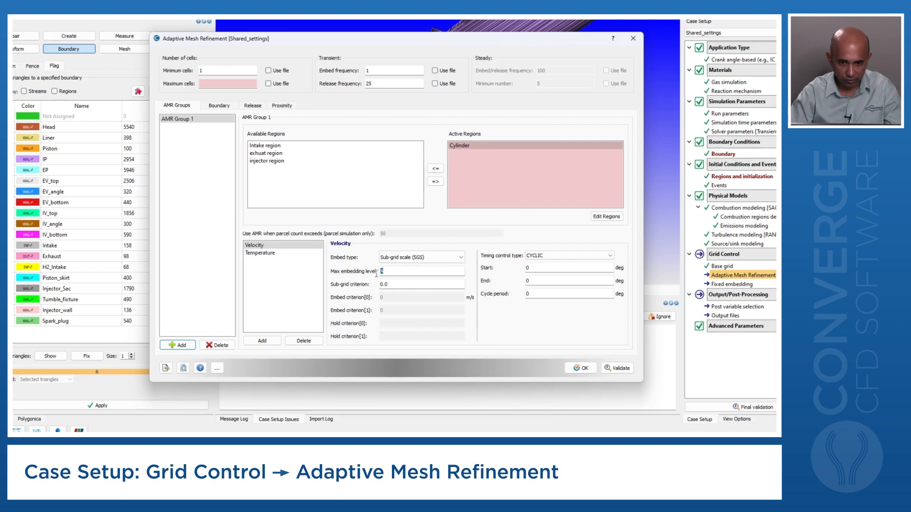
text(3)
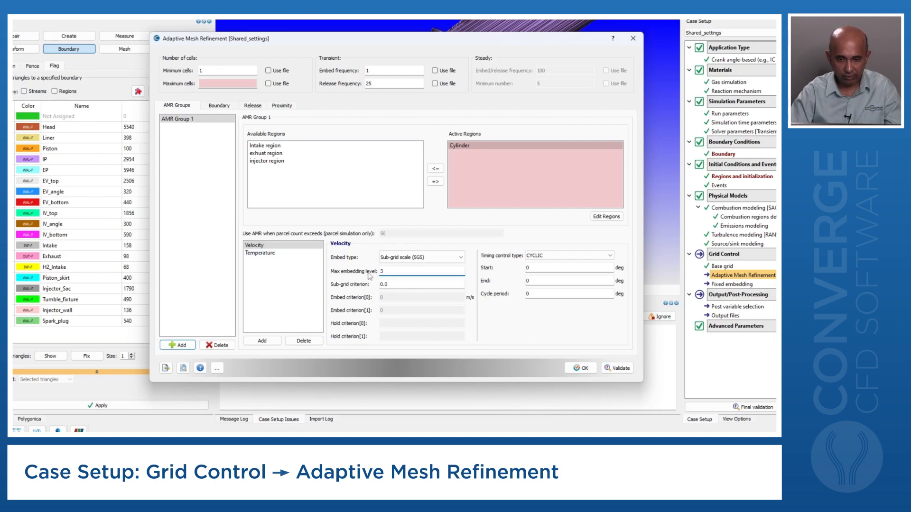
double_click(394, 284)
text(1)
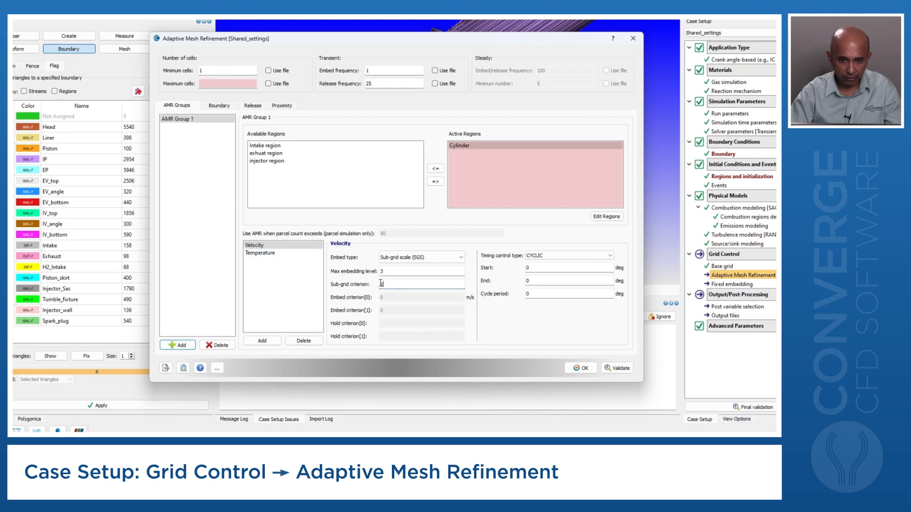
- Set the Velocity refinement's timing control to PERMANENT and validate the mesh refinement settings
click(551, 257)
click(541, 277)
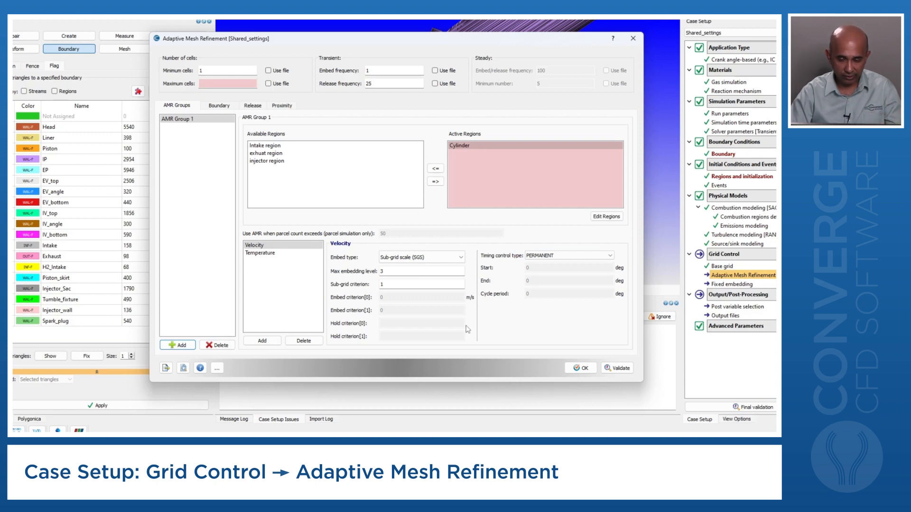
click(607, 366)
- Give the Temperature refinement a max embedding level of 4, a sub-grid criterion of 2.5 and a cyclic start of -30.0 deg
click(272, 254)
double_click(402, 269)
text(4)
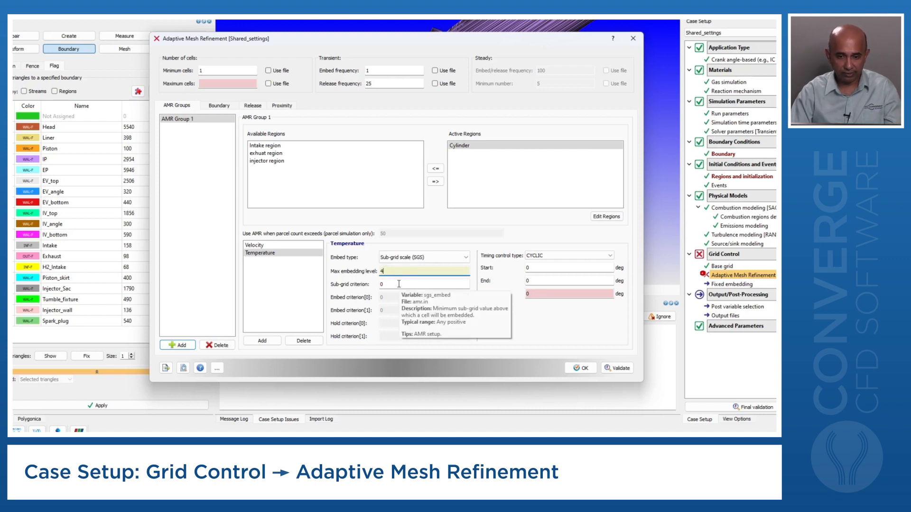
key(Tab)
text(2.5)
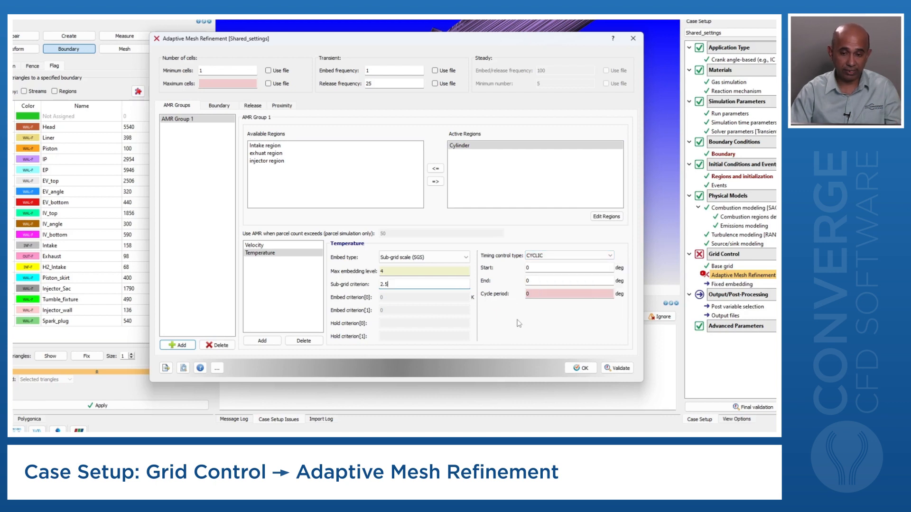
double_click(539, 266)
text(-30.0)
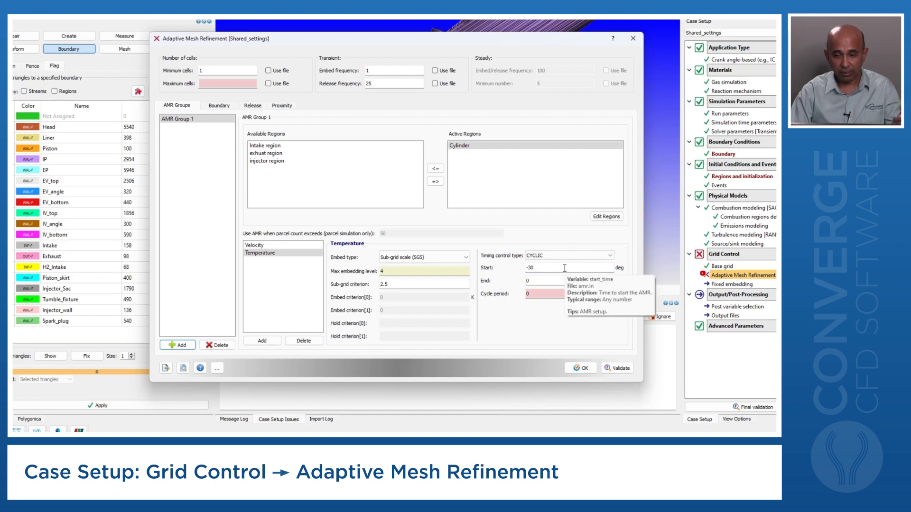
- Check the start time, end time and period in the temporal settings of spark Source 2
double_click(719, 244)
click(188, 60)
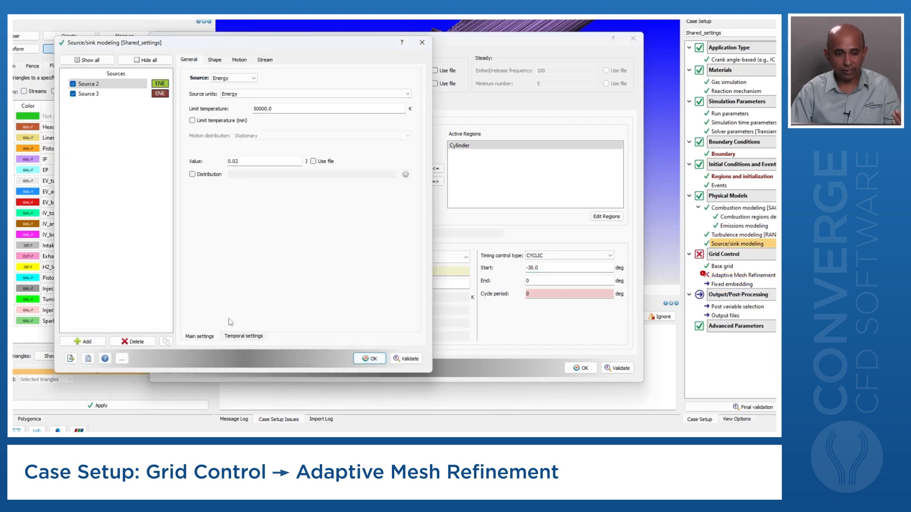
click(233, 337)
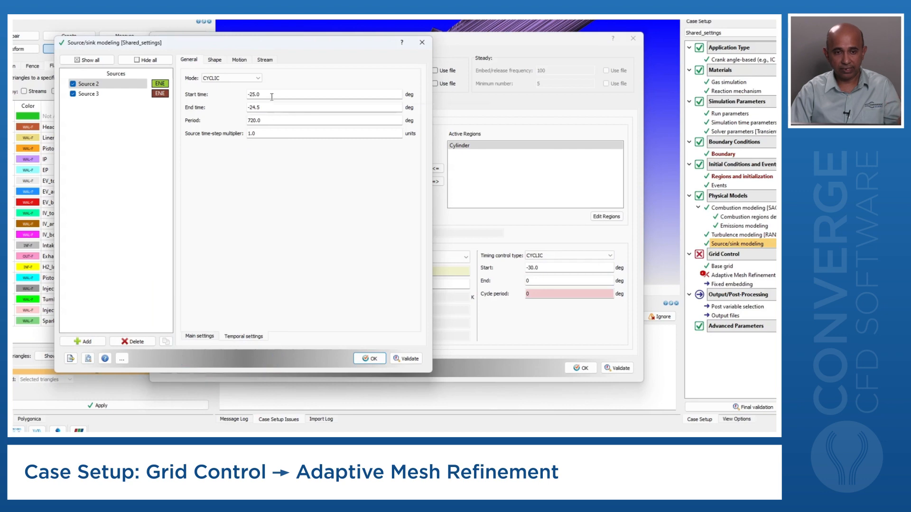
- Close the source modeling settings, set the Temperature refinement's end to 130.0 deg and cycle period to 720.0 deg, and validate
click(422, 42)
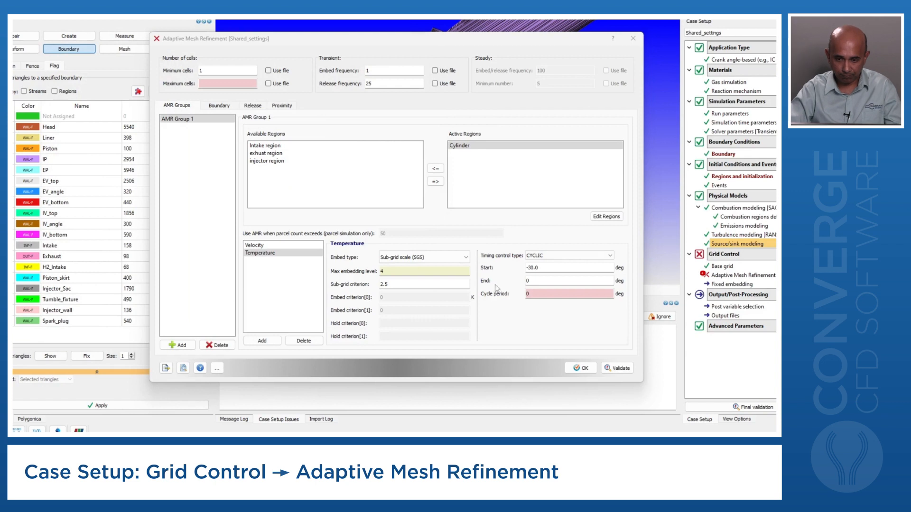
click(529, 282)
text(13)
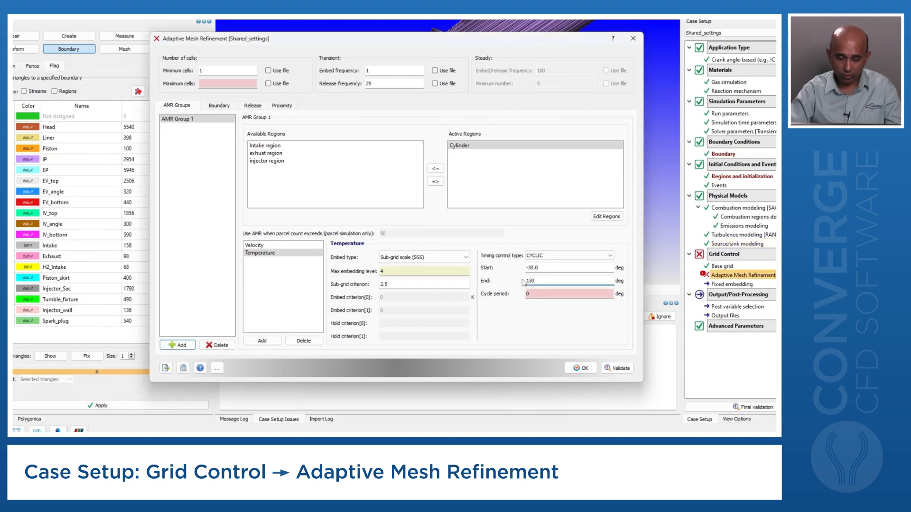
key(Tab)
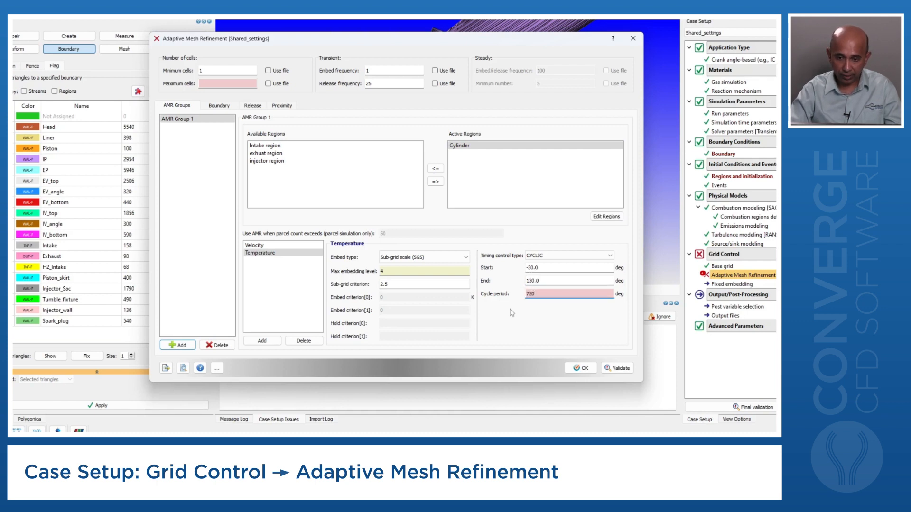
click(616, 368)
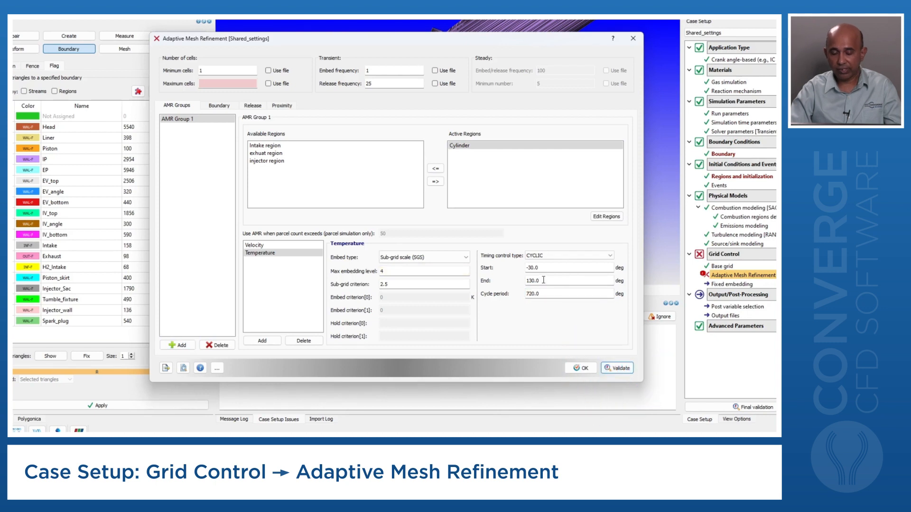
- Add a second AMR group and make the Intake region its active region
mouse_move(544, 280)
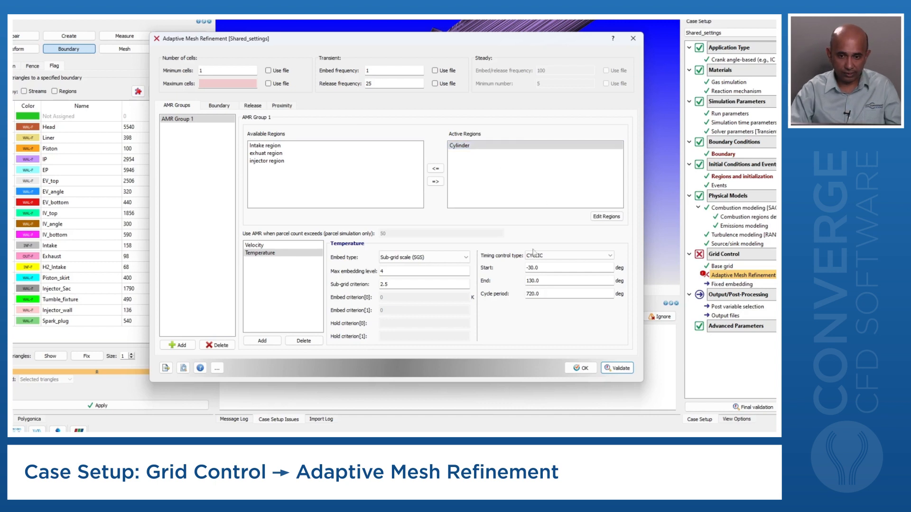
click(181, 346)
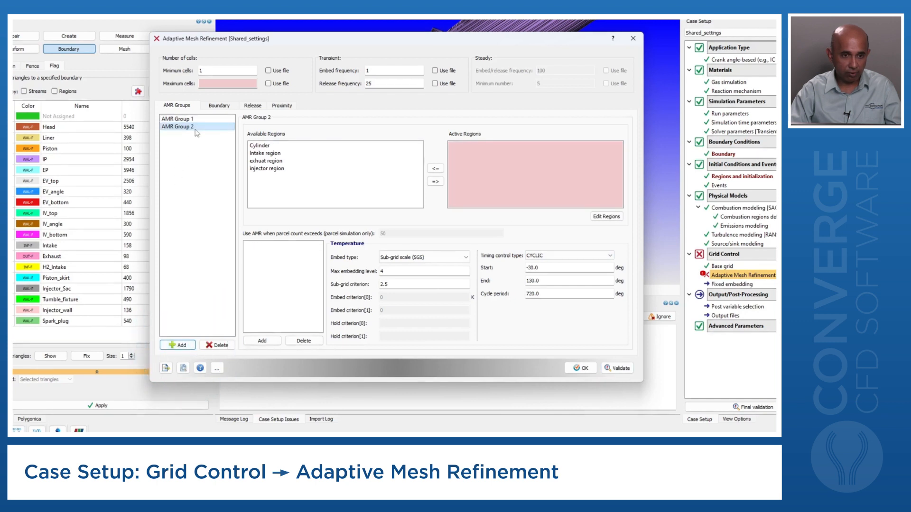
click(253, 154)
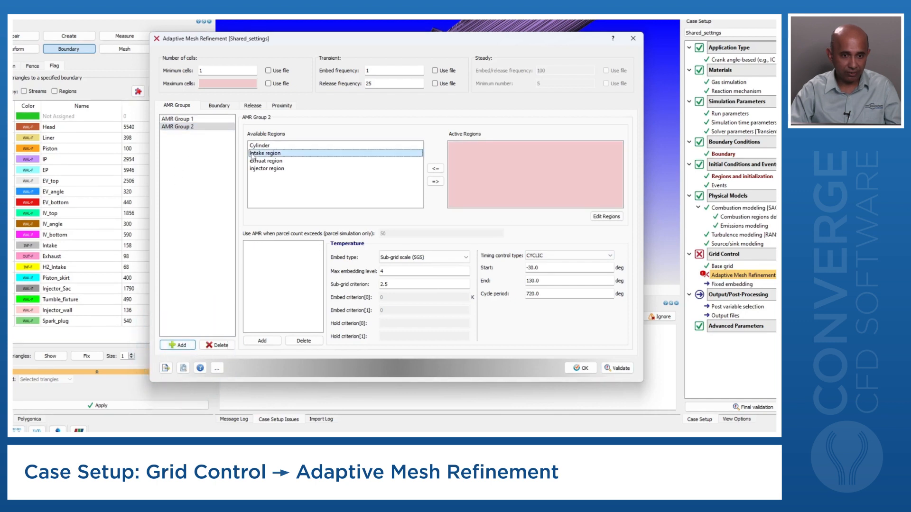
click(435, 181)
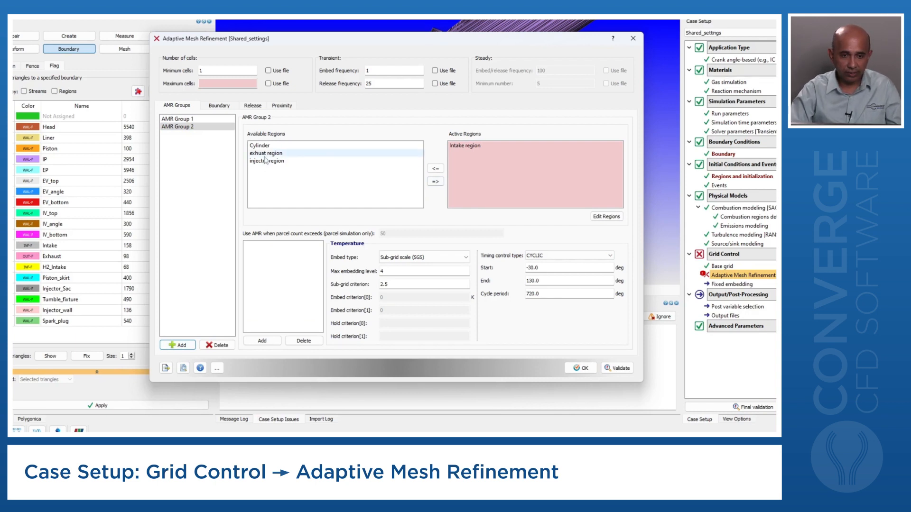
- Add a Velocity refinement to AMR Group 2 with a max embedding level of 3 and a sub-grid criterion of 1
click(263, 340)
click(384, 226)
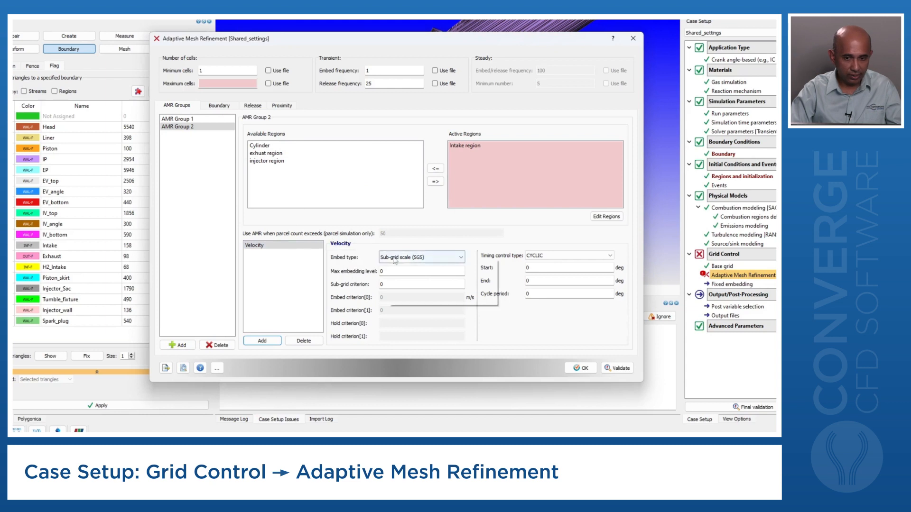
click(381, 272)
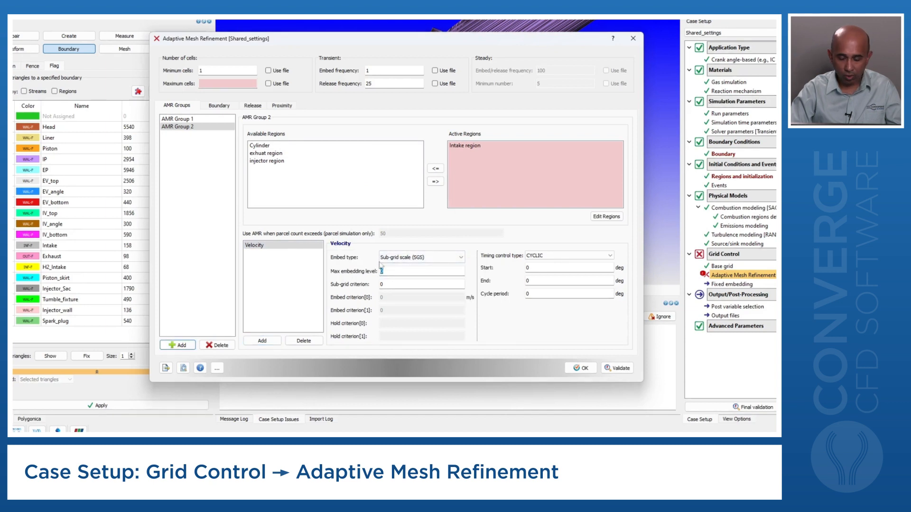
text(3)
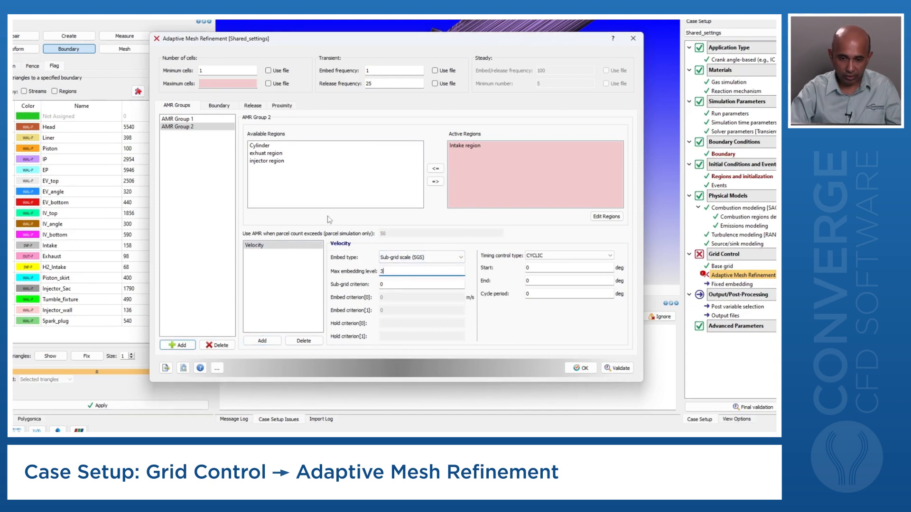
click(377, 284)
text(1)
- Make AMR Group 2's Velocity refinement timing PERMANENT and validate the settings
click(528, 254)
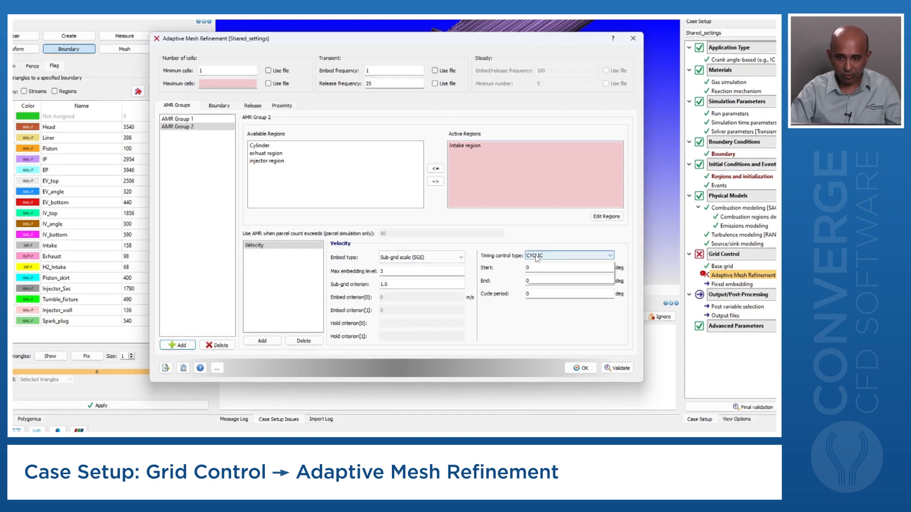
click(536, 275)
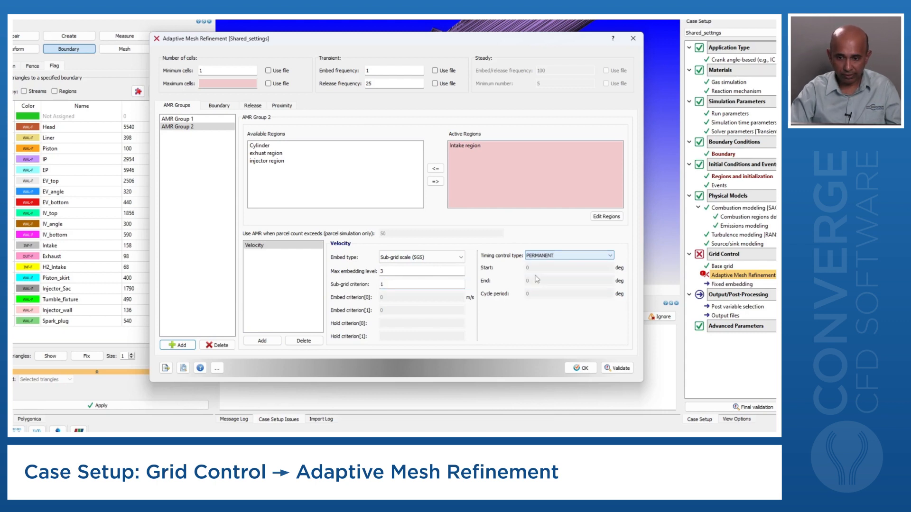
click(616, 369)
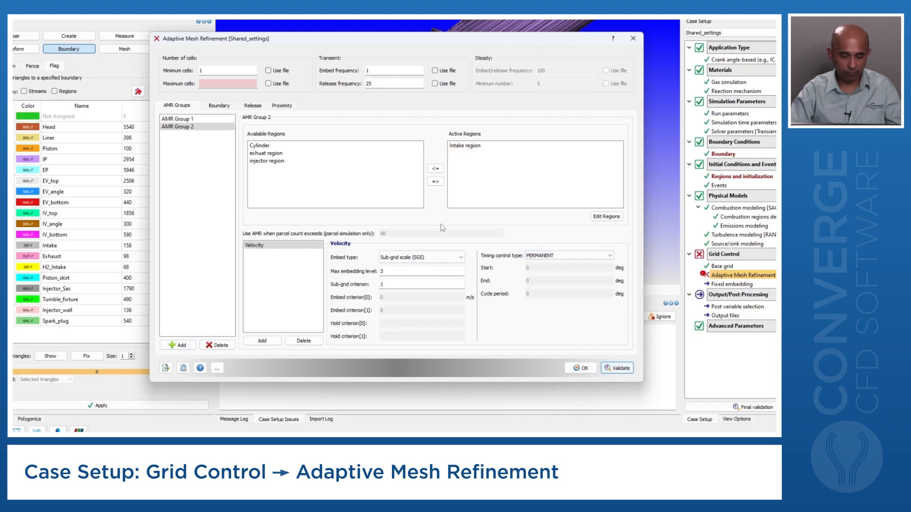
- Set the maximum number of cells to 1000000, then validate and accept the adaptive mesh refinement settings
click(250, 86)
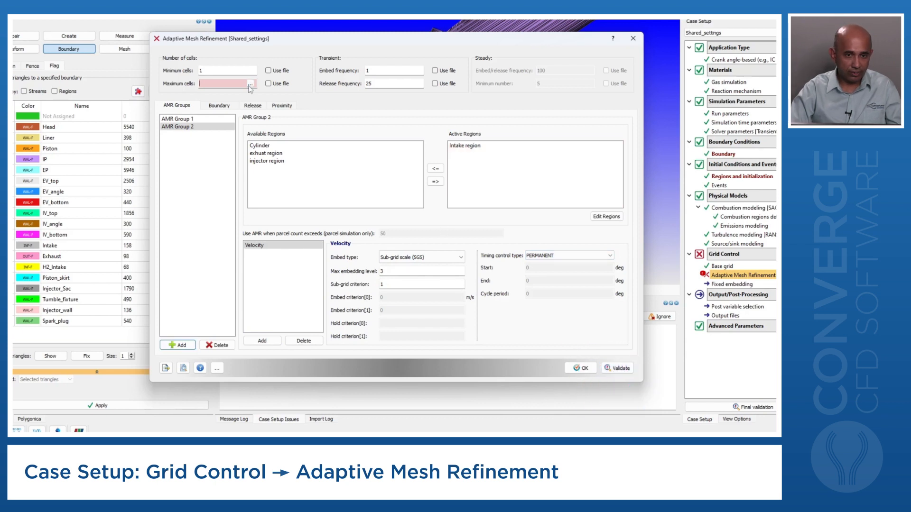
click(224, 83)
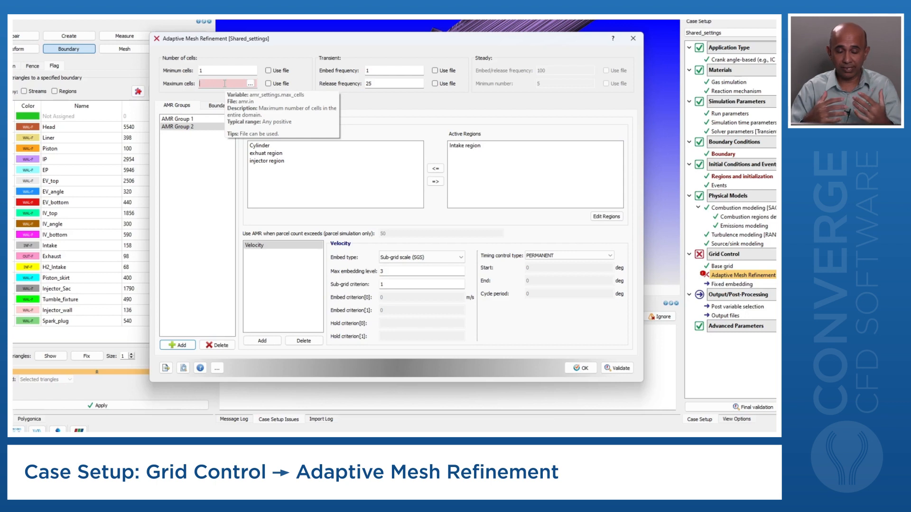
click(224, 84)
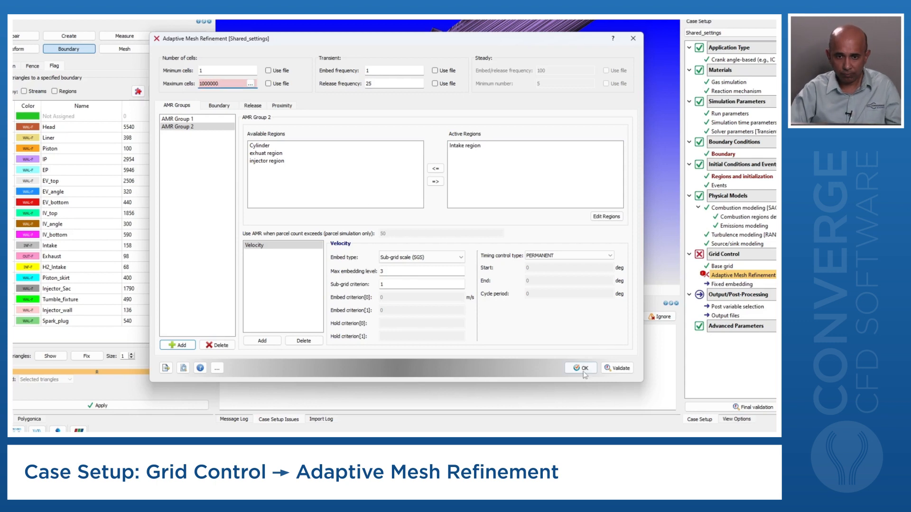
click(618, 369)
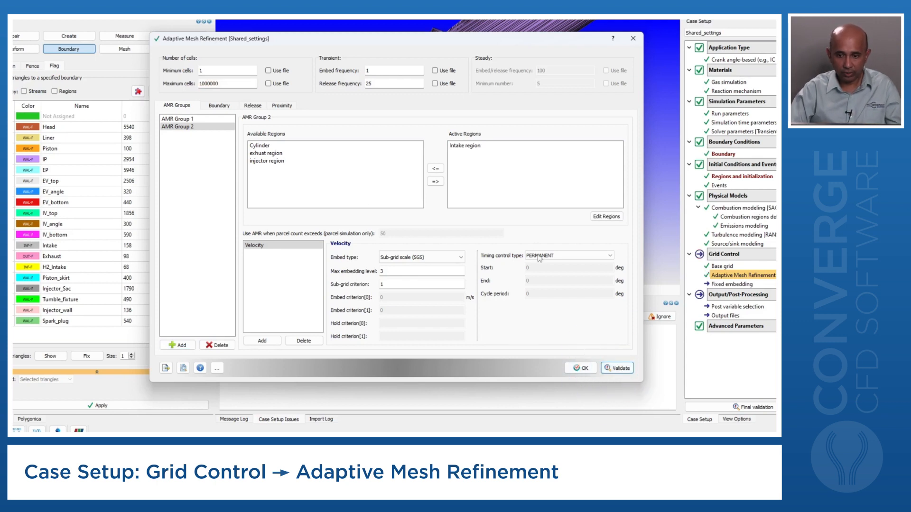
click(578, 366)
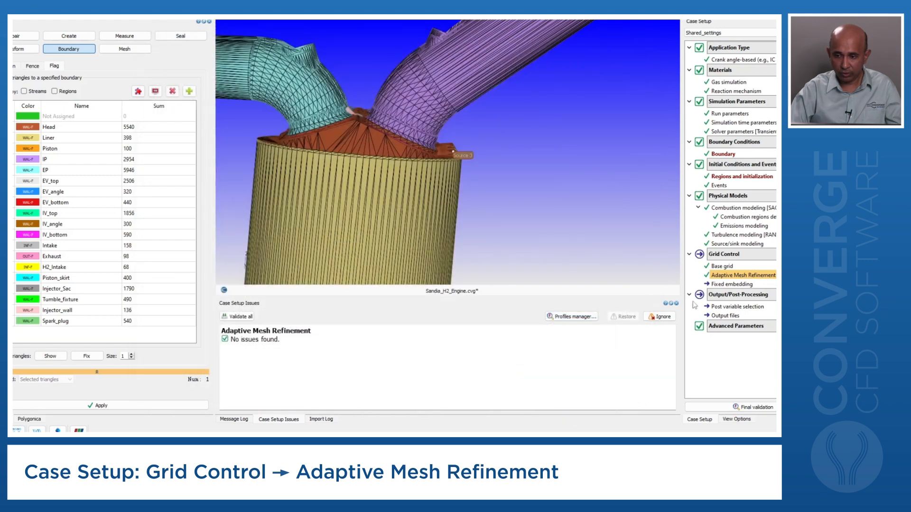
- Open the fixed embedding settings and add a BOUNDARY embedding on the Piston_skirt boundary
double_click(724, 285)
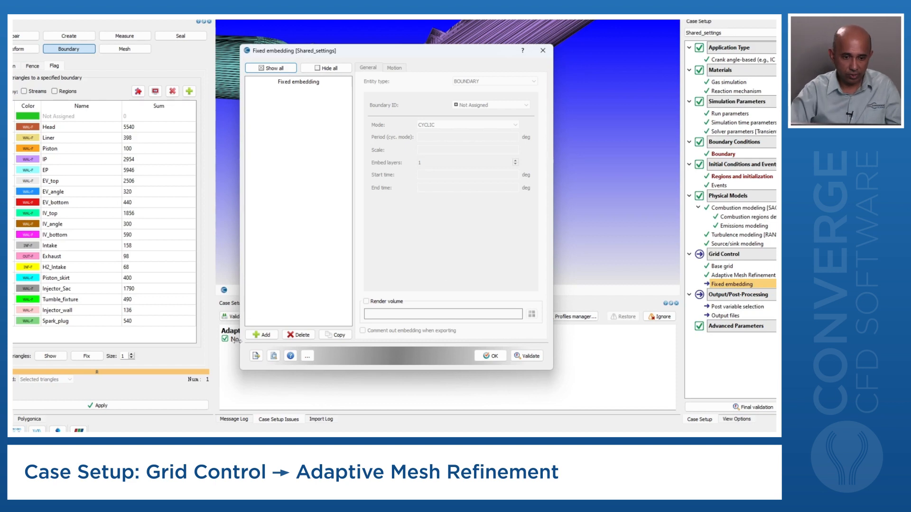
click(262, 335)
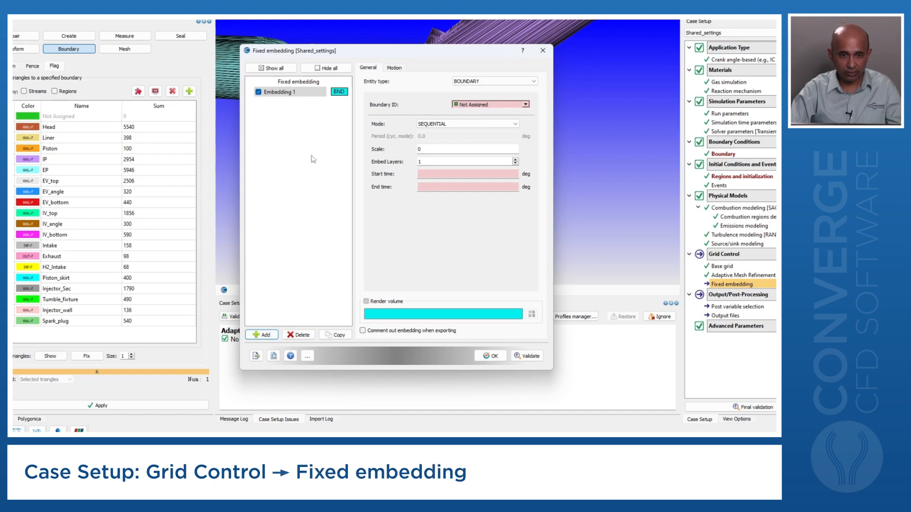
click(488, 82)
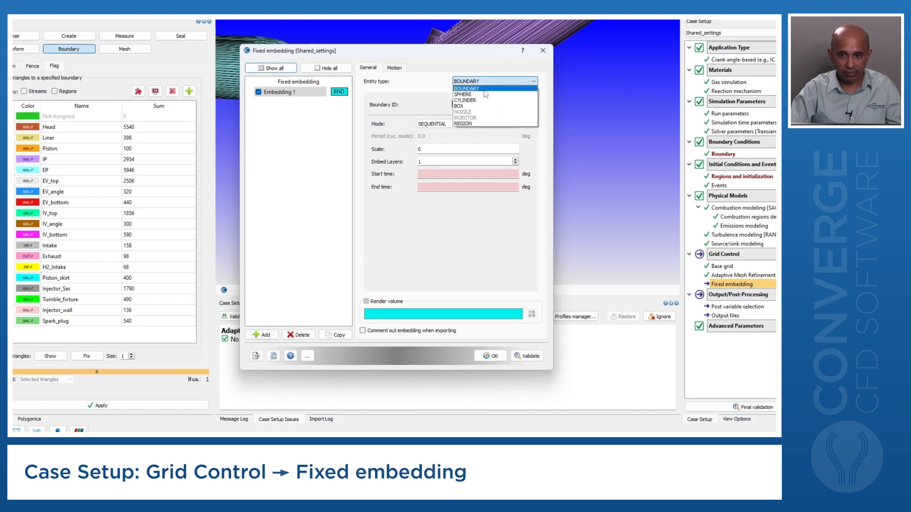
click(484, 90)
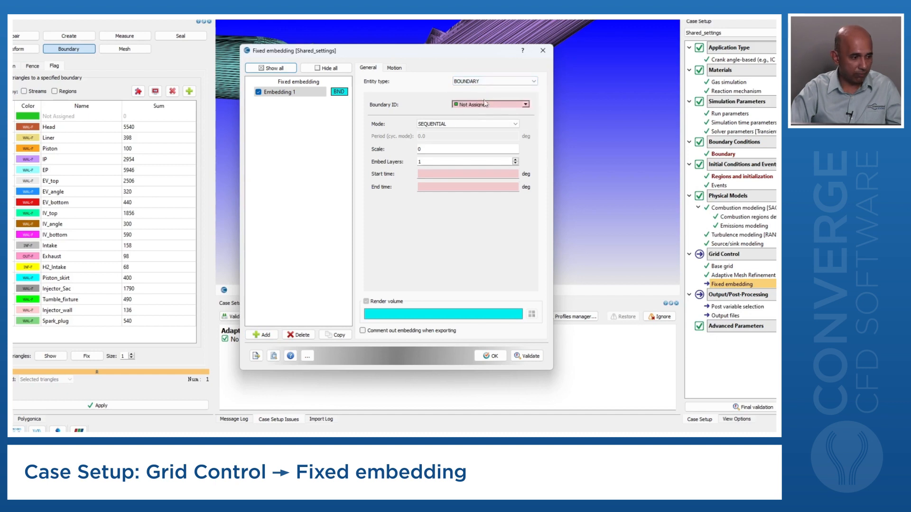
click(499, 104)
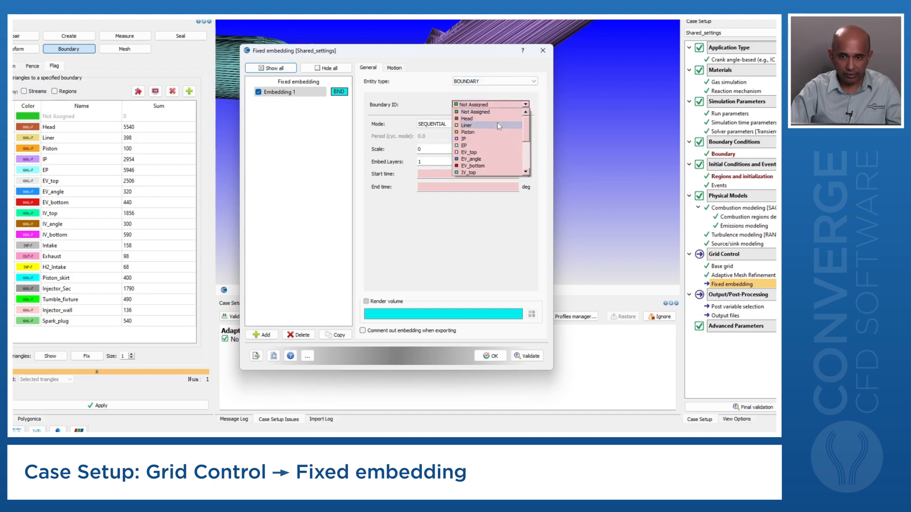
scroll(498, 122, down, 3)
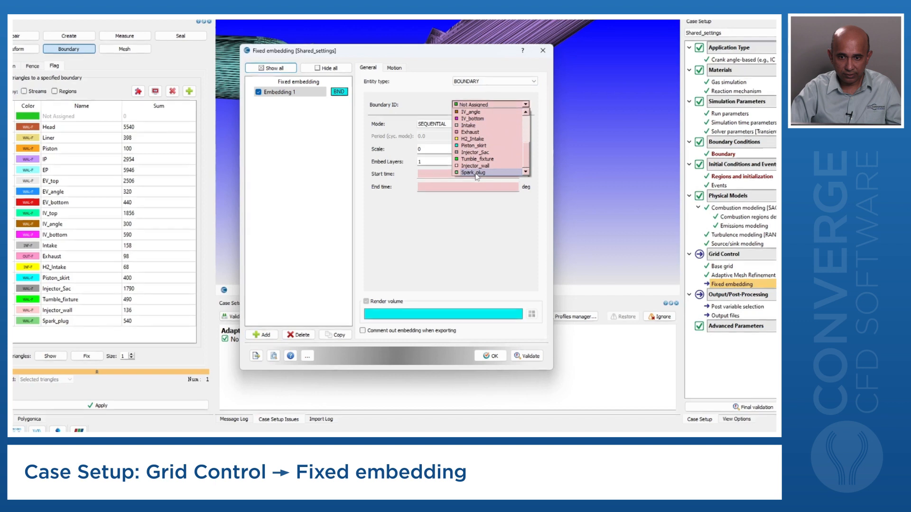
click(474, 146)
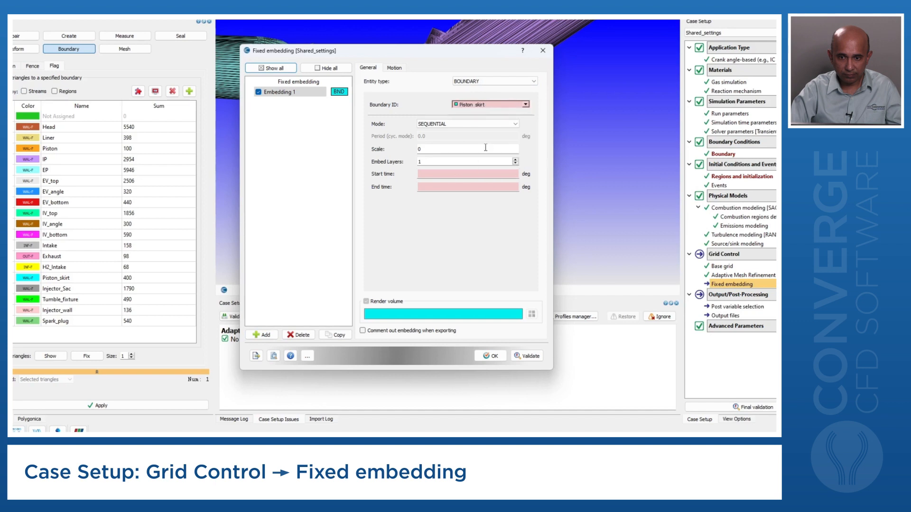
- Set the Piston_skirt embedding to PERMANENT mode with a scale of 3 and validate it
click(452, 125)
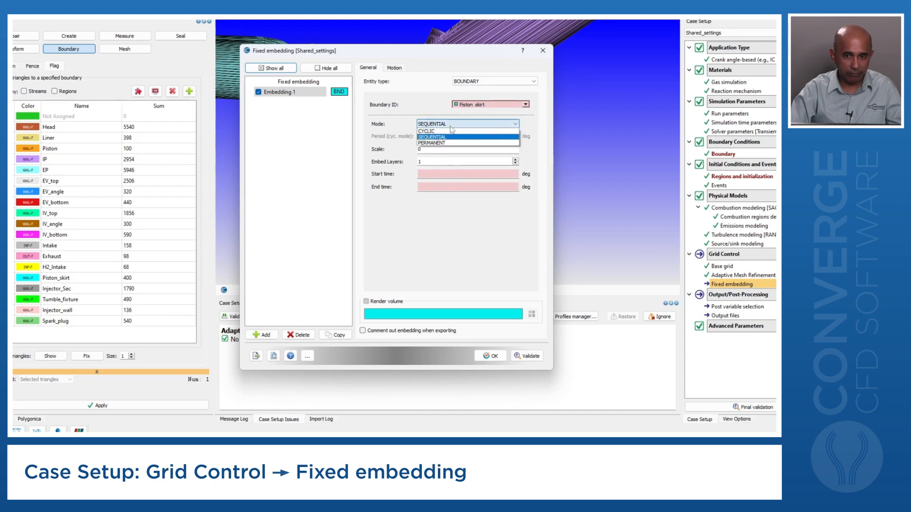
click(447, 143)
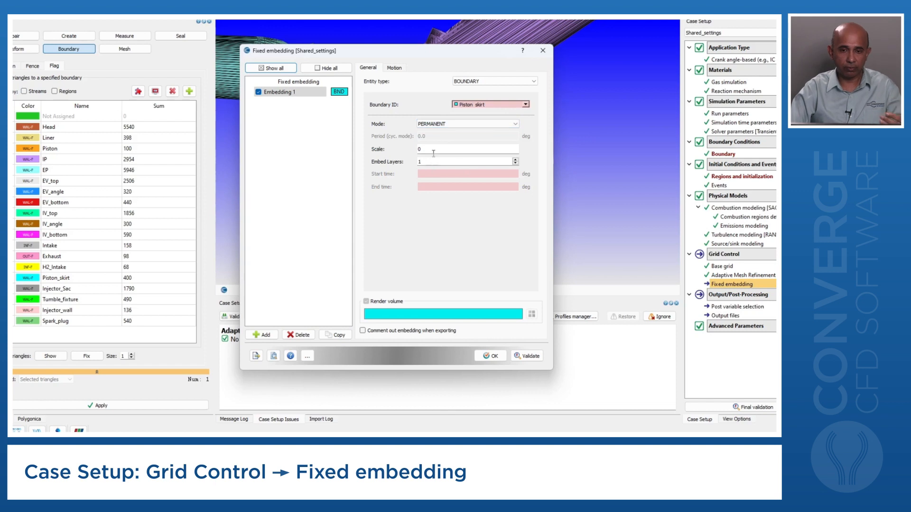
click(433, 150)
double_click(416, 151)
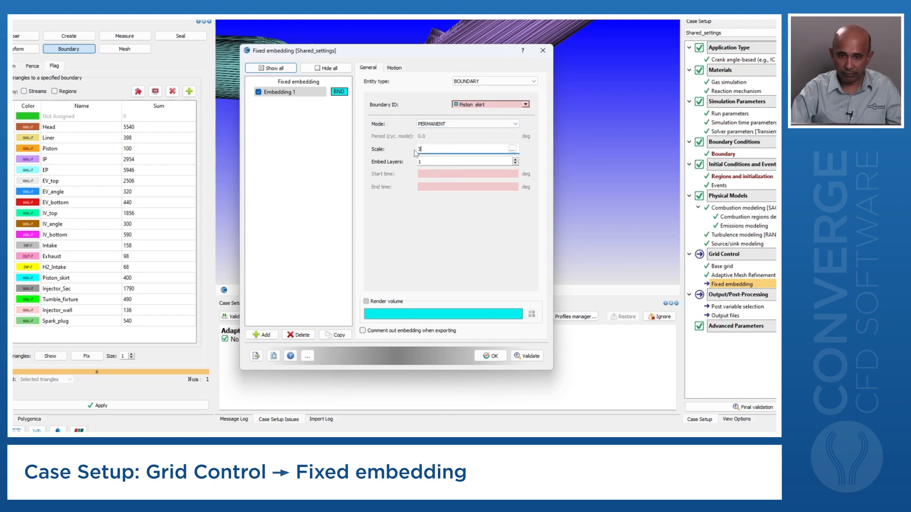
text(3)
mouse_move(433, 161)
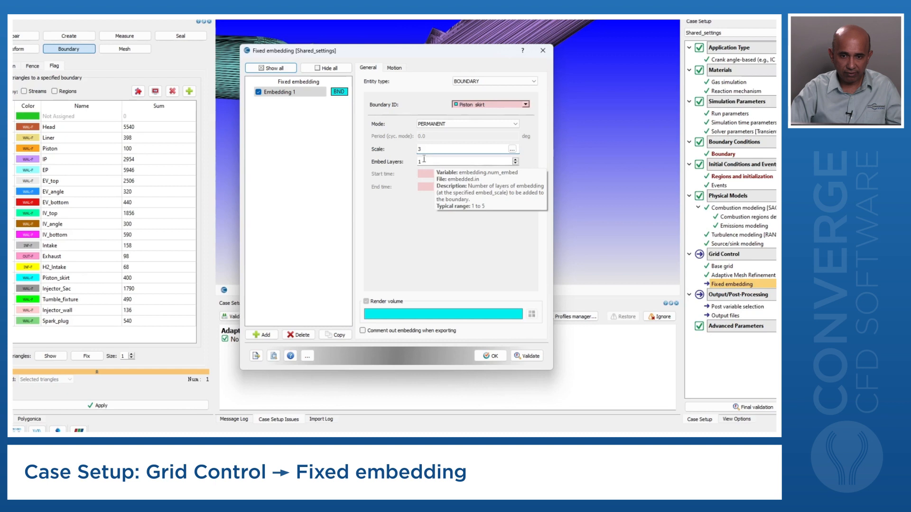
click(529, 357)
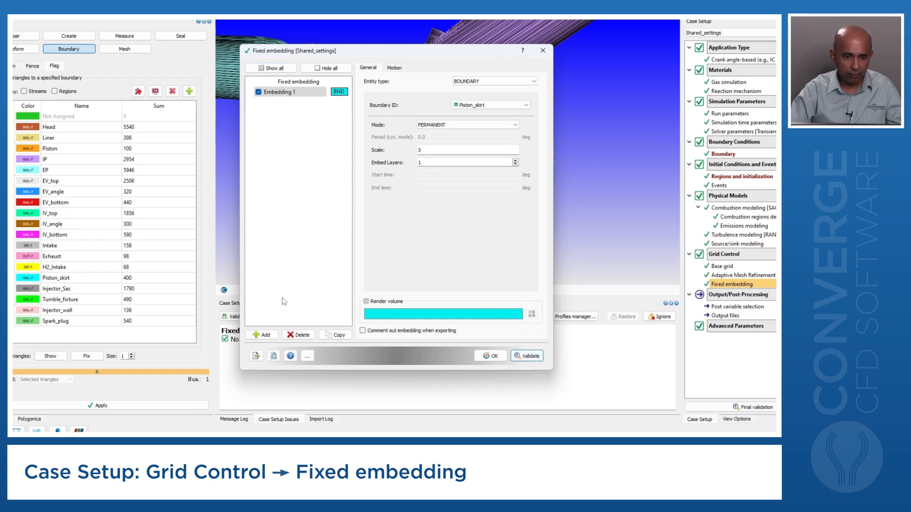
- Add a second fixed embedding and assign it to the EV_angle boundary
click(264, 334)
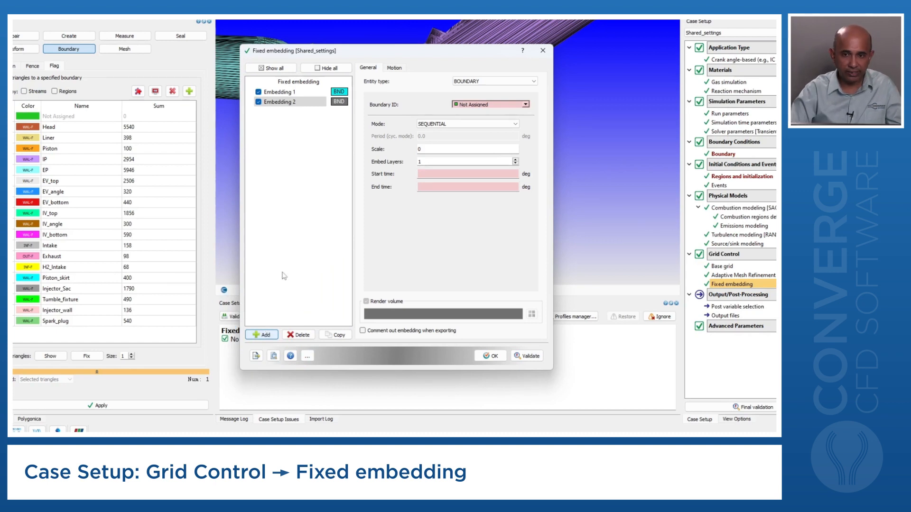
click(512, 106)
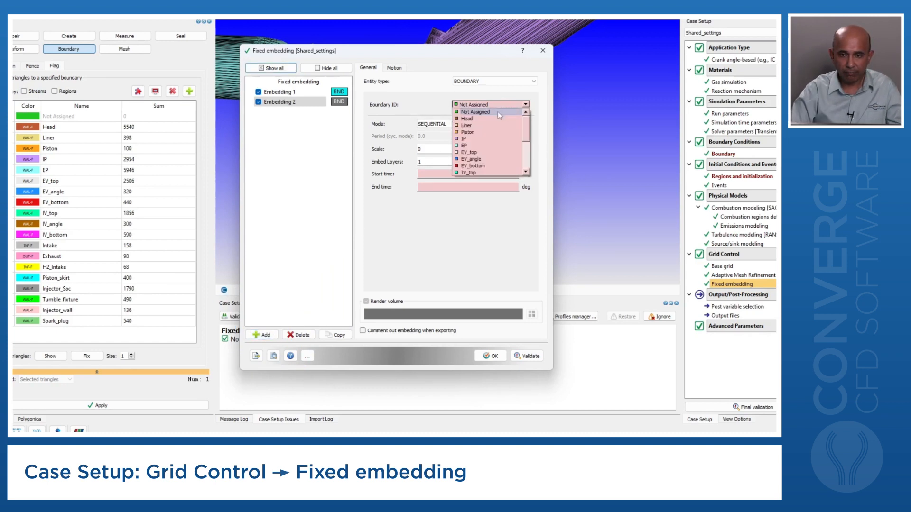
click(480, 159)
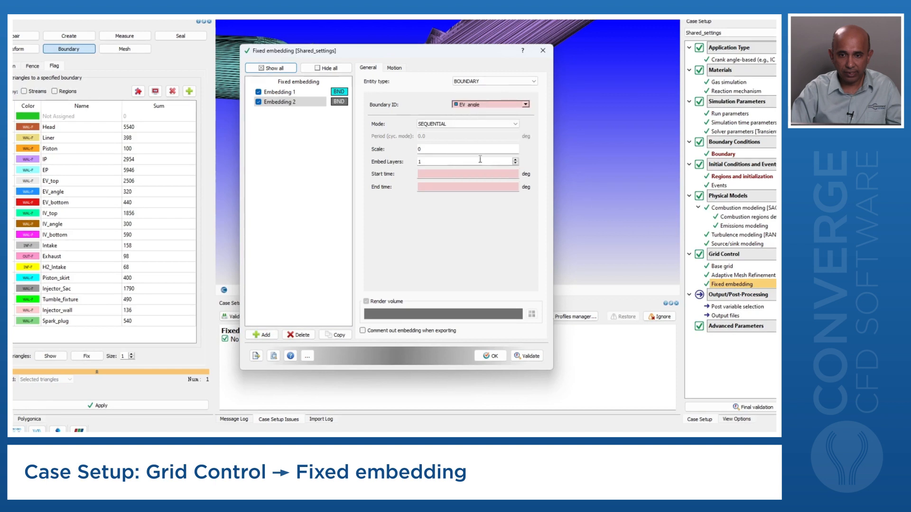
mouse_move(479, 160)
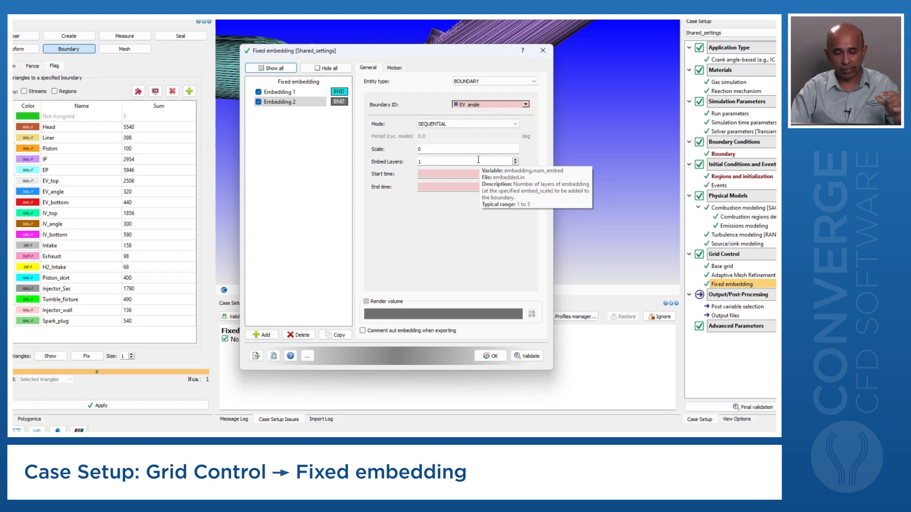
- Set the EV_angle embedding to PERMANENT mode with a scale of 3 and validate it
click(467, 124)
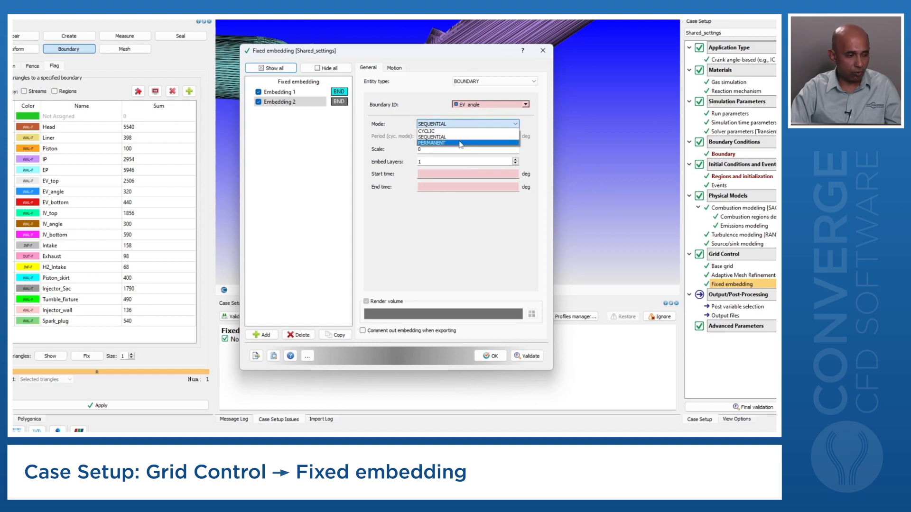
click(460, 143)
click(439, 148)
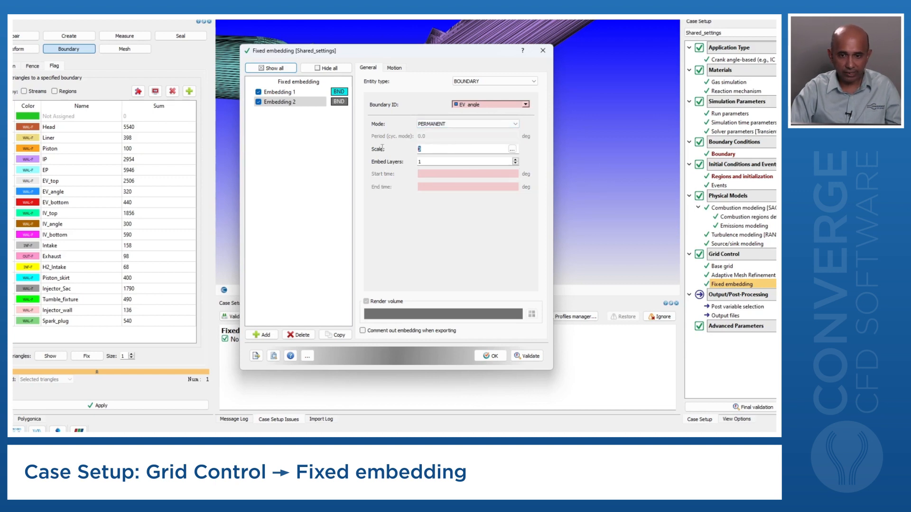
text(3)
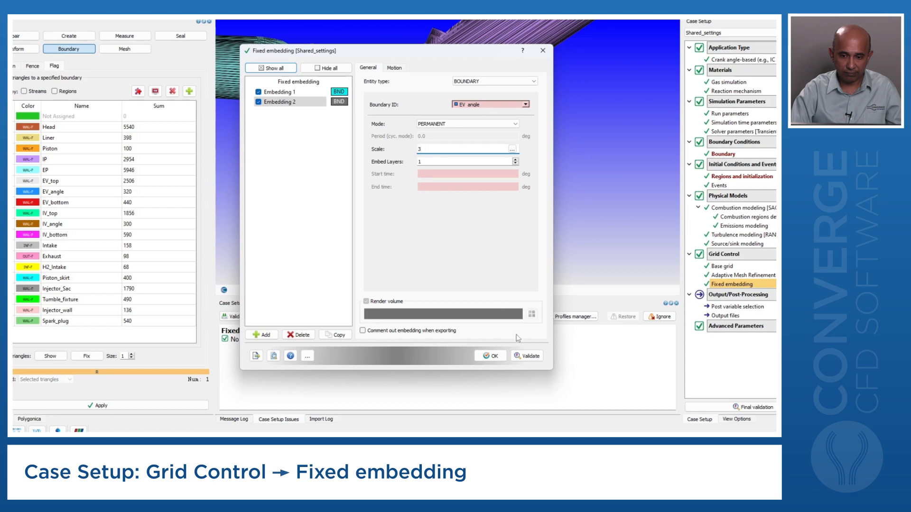
click(526, 356)
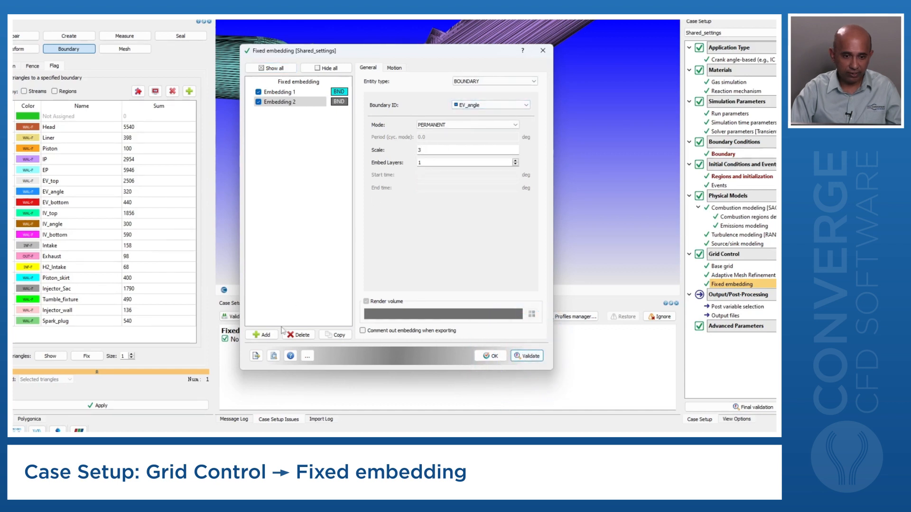
- Add a third boundary embedding on IV_angle in PERMANENT mode with a scale of 3, then validate it
click(262, 335)
click(478, 105)
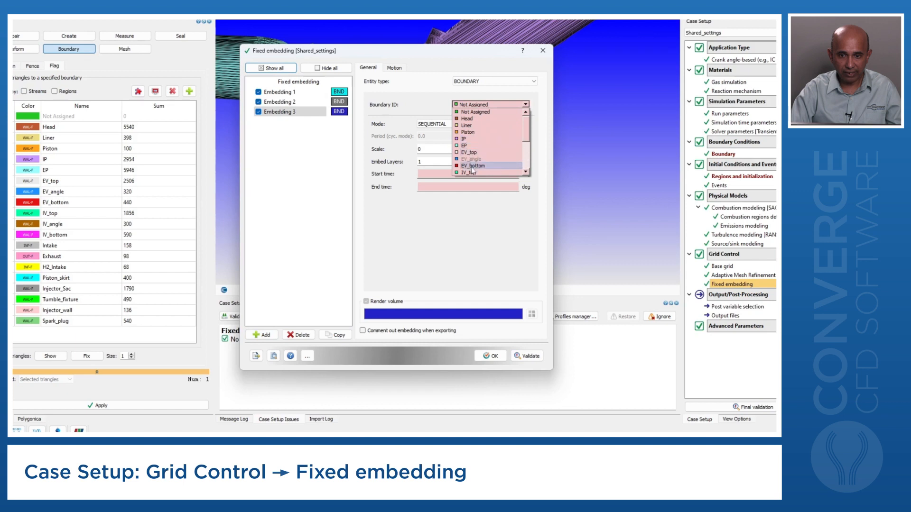
scroll(485, 153, down, 1)
click(481, 160)
click(442, 124)
click(439, 146)
drag(438, 148, 417, 150)
text(3)
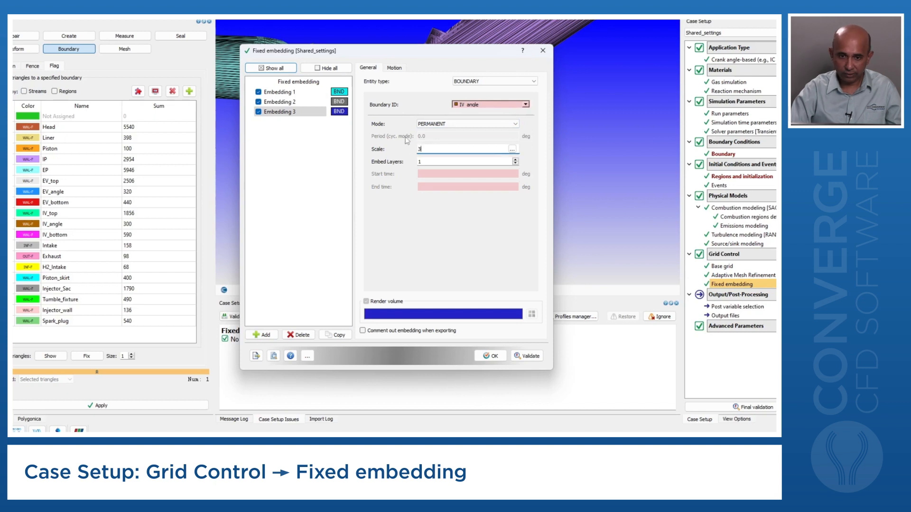
click(527, 356)
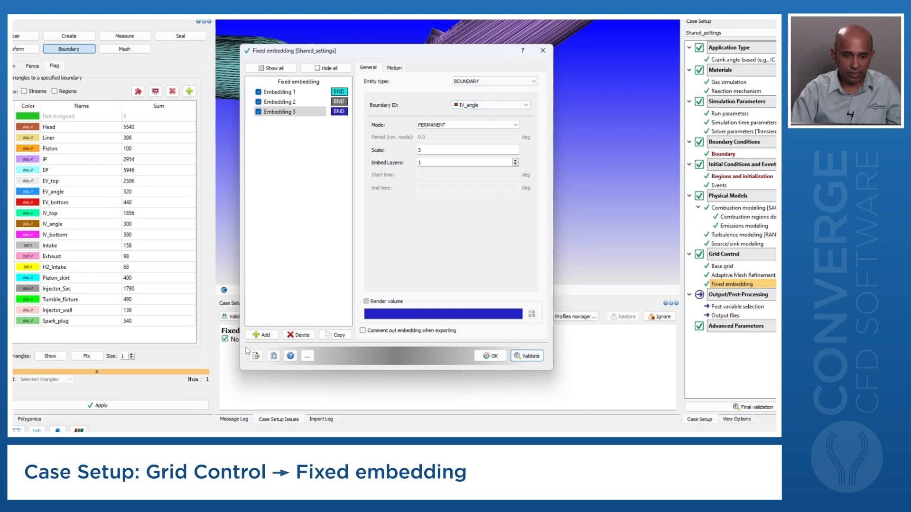
- Add a fourth fixed embedding and assign it to the Tumble_fixture boundary
click(262, 335)
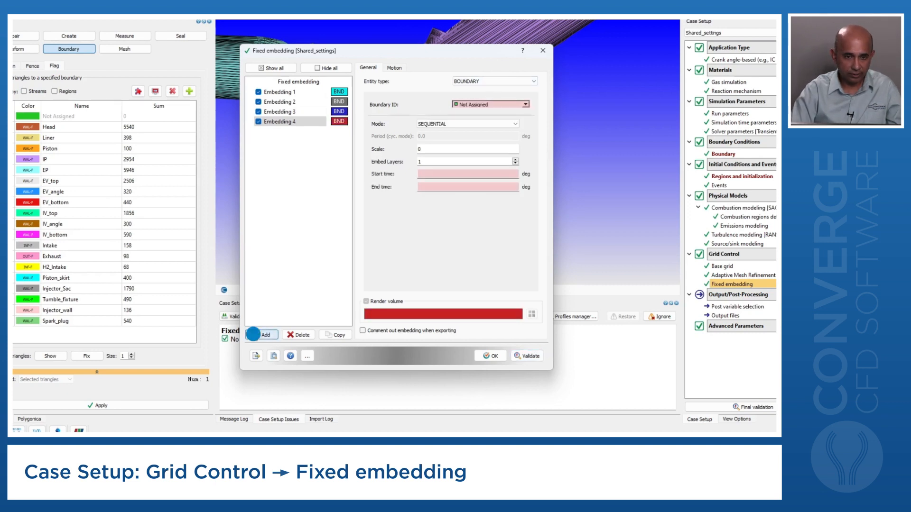
click(488, 106)
scroll(484, 136, down, 1)
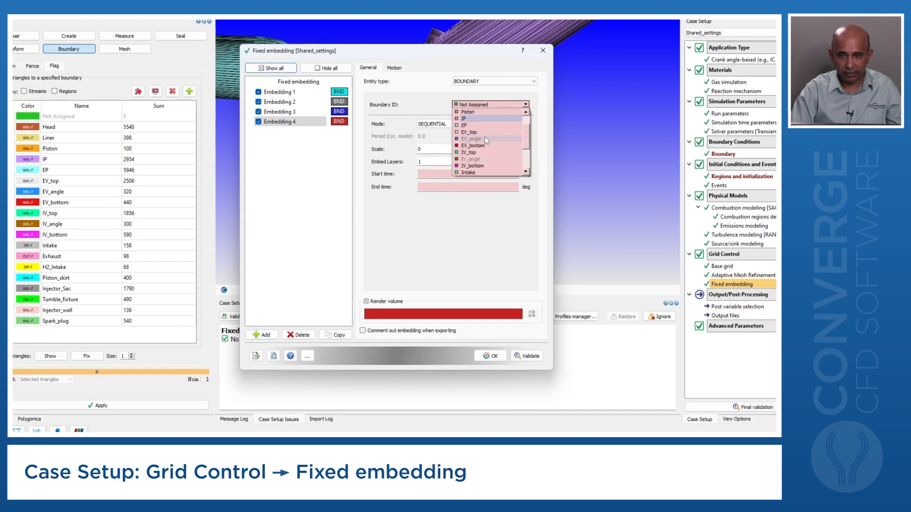
scroll(485, 136, down, 3)
click(484, 160)
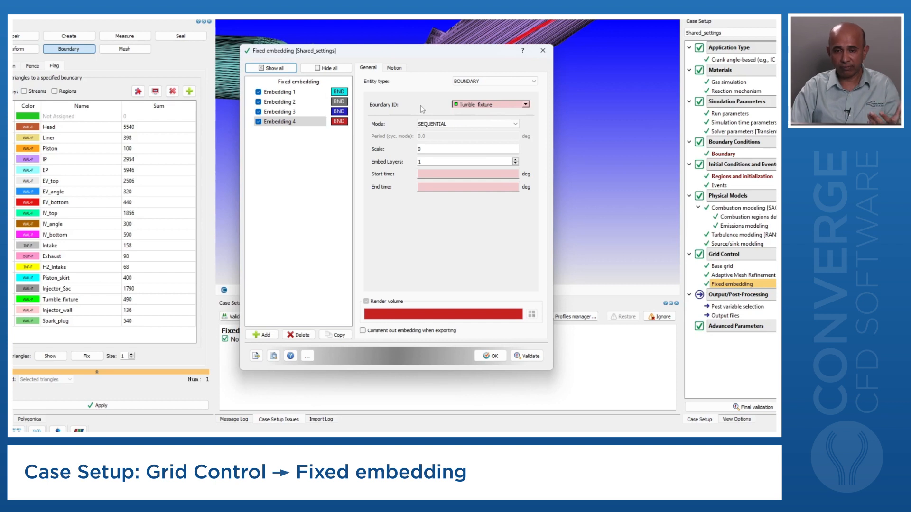
- Set the Tumble_fixture embedding to PERMANENT mode with a scale of 2 and validate it
click(442, 126)
click(437, 144)
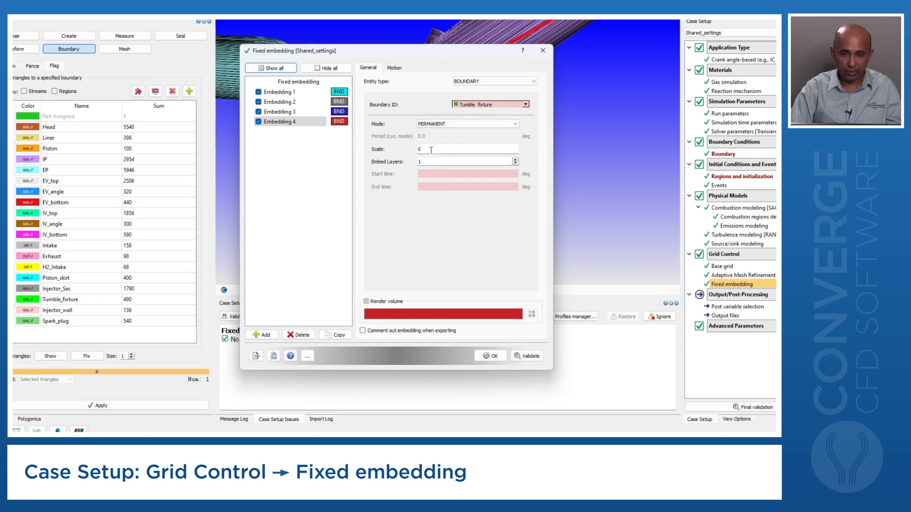
mouse_move(430, 150)
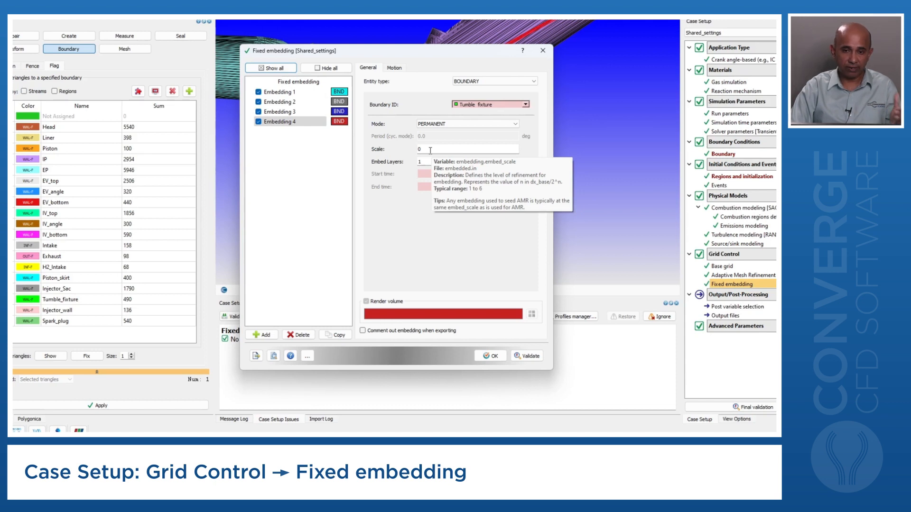
double_click(431, 149)
text(2)
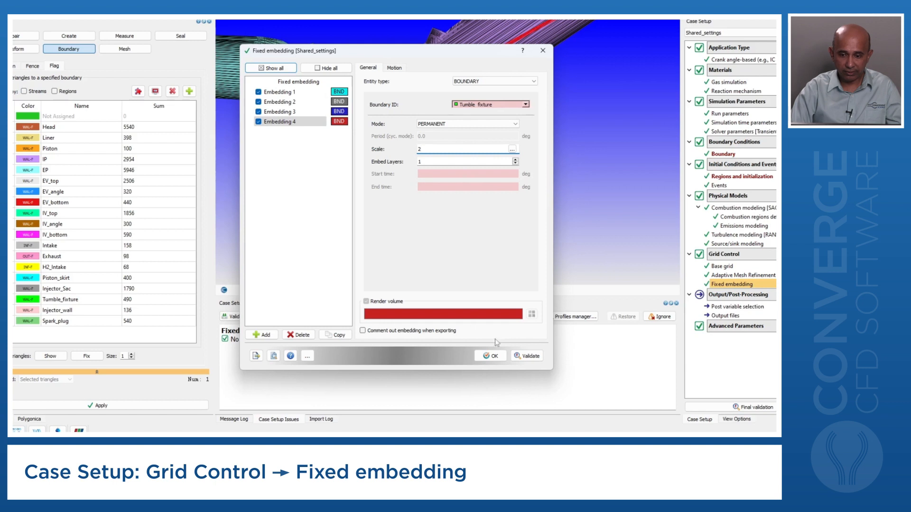
click(528, 357)
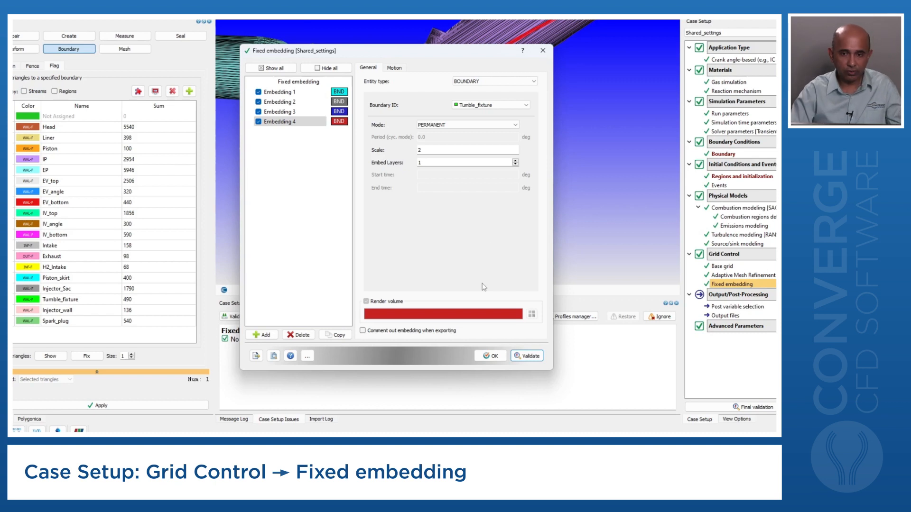
- Add a REGION embedding for the injector region in PERMANENT mode with a scale of 3, then validate it
click(266, 336)
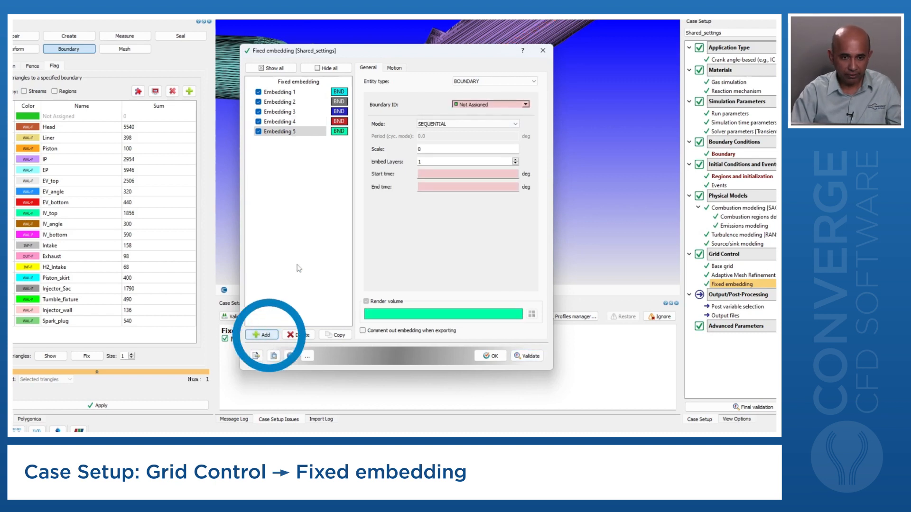
click(473, 82)
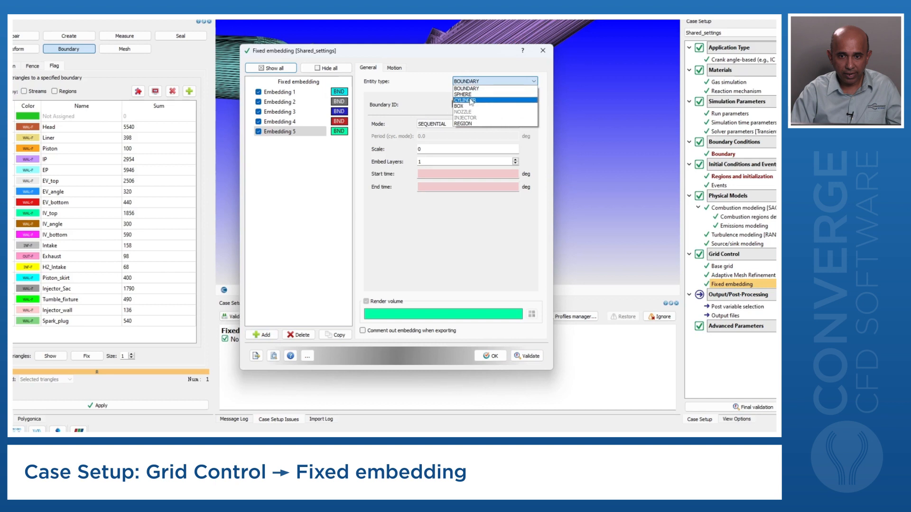
click(465, 124)
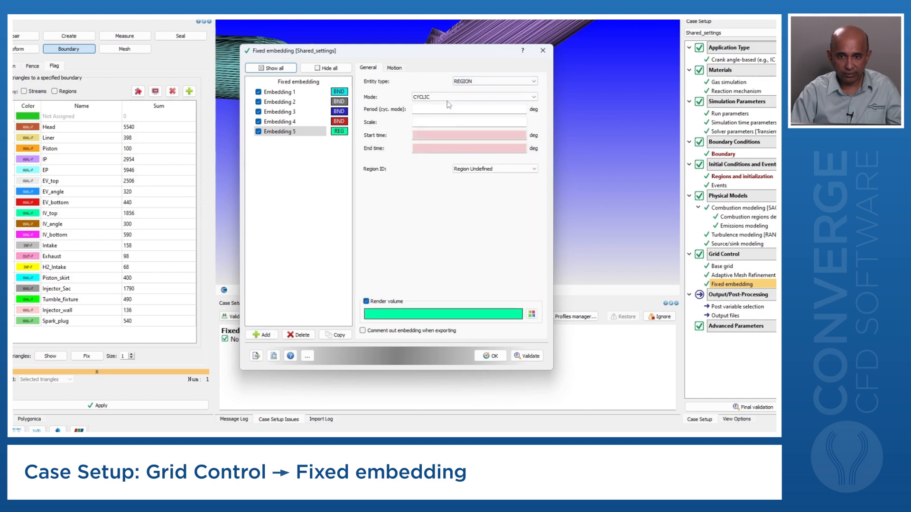
click(446, 100)
click(446, 110)
click(475, 169)
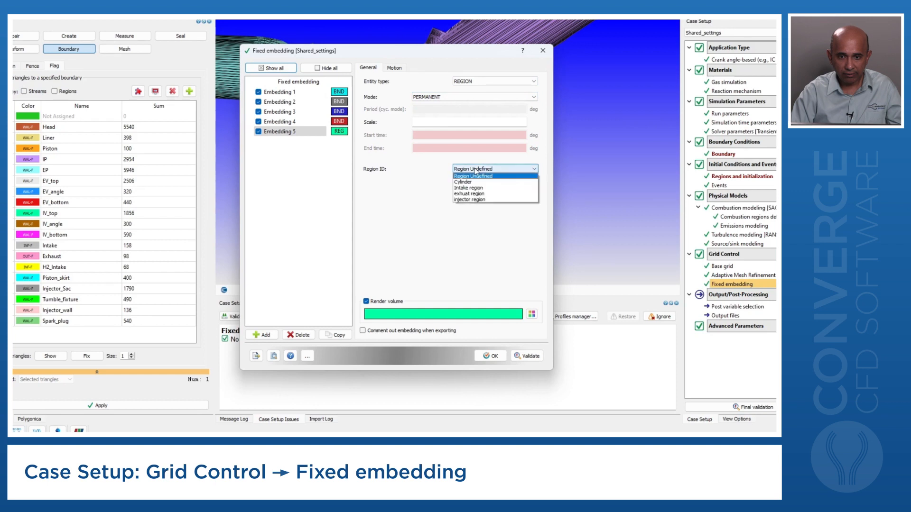
click(470, 199)
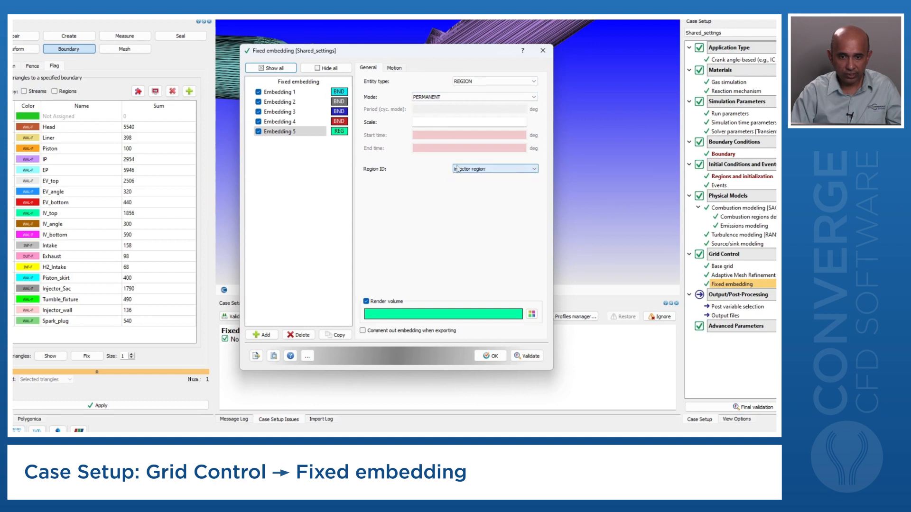
click(441, 123)
text(3)
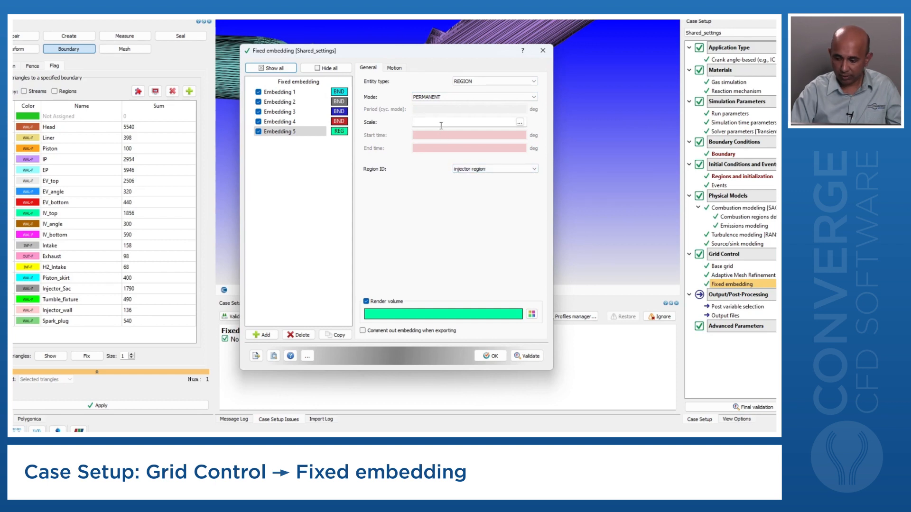
click(526, 356)
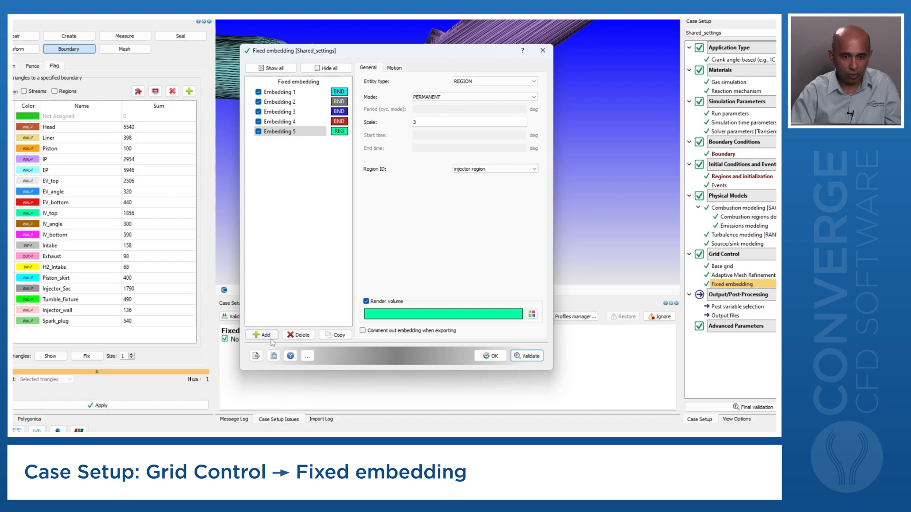
- Add a CYLINDER embedding in PERMANENT mode with a scale of 2
click(264, 335)
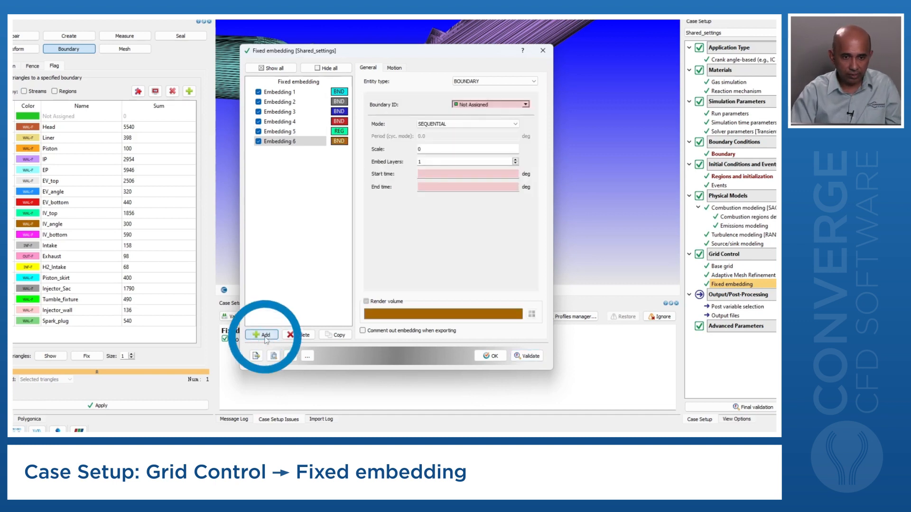
click(481, 82)
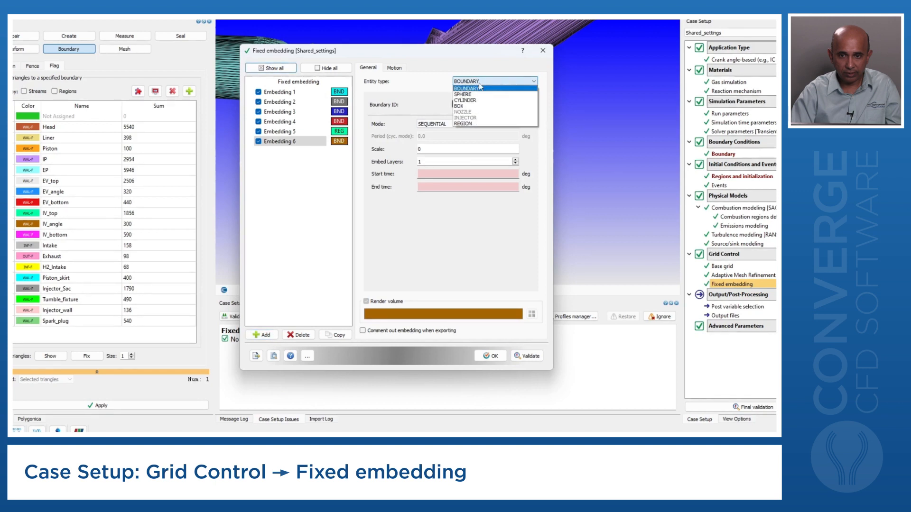
click(476, 97)
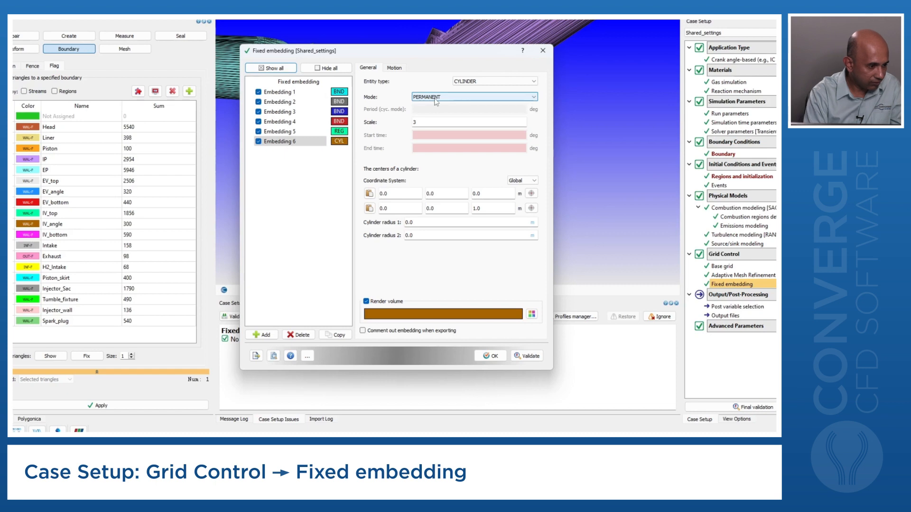
click(422, 122)
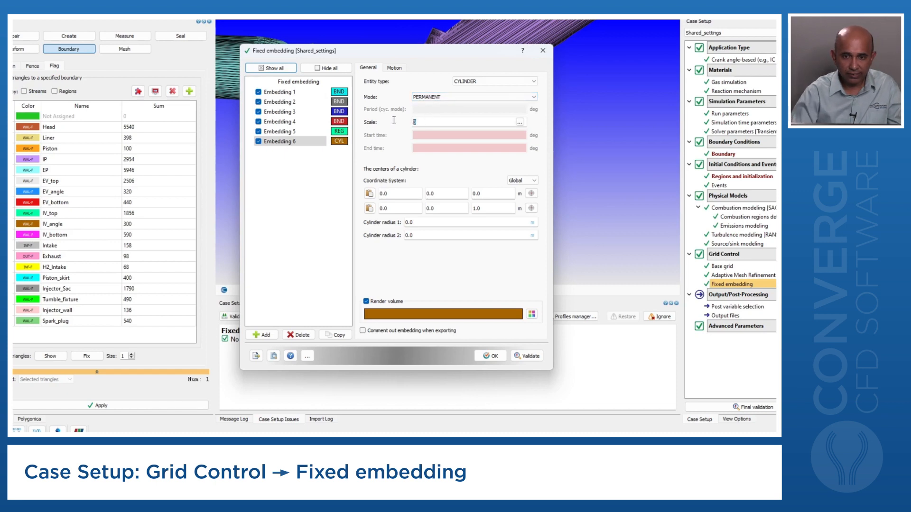
text(2)
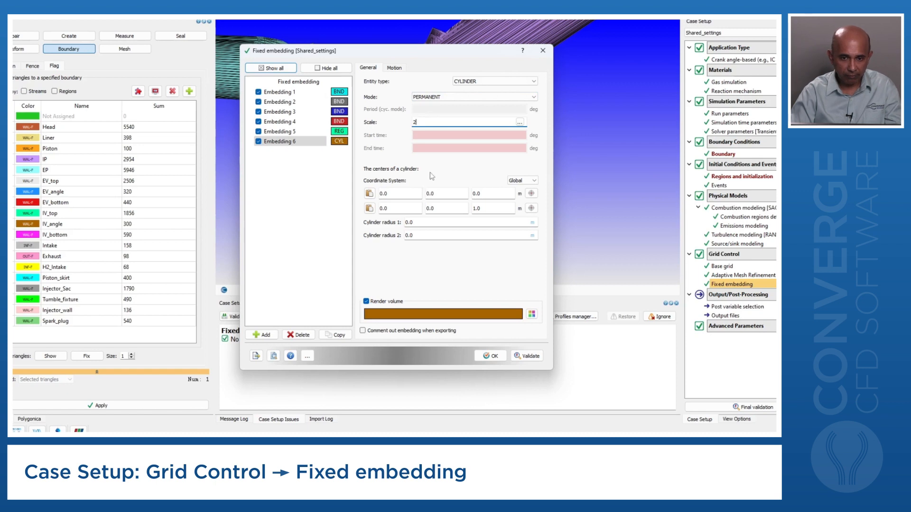
- Set the z coordinates of the cylinder embedding's two centers to -0.1 m and 0.1 m
click(498, 193)
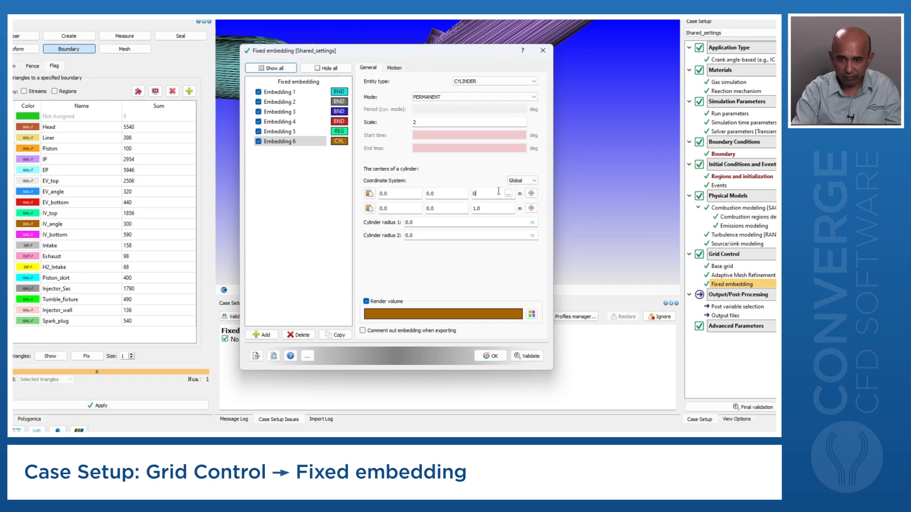
text(-0.1)
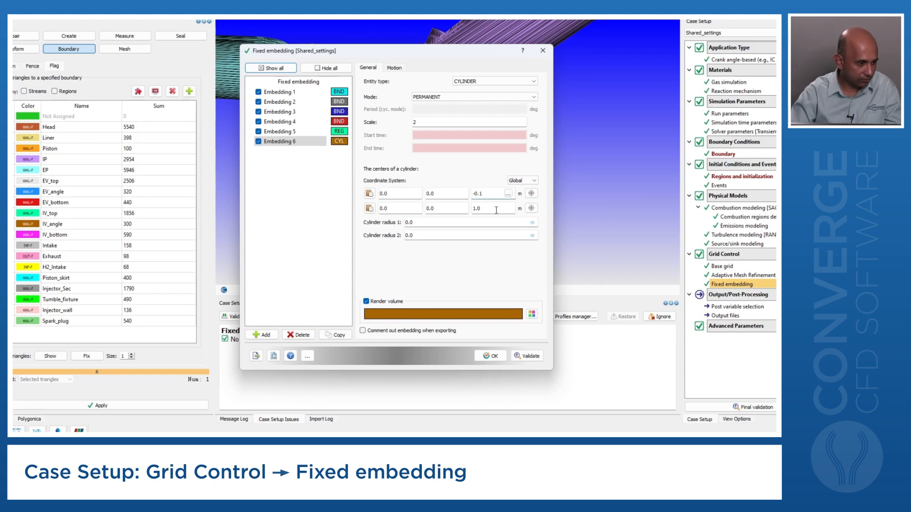
double_click(498, 209)
text(0.1)
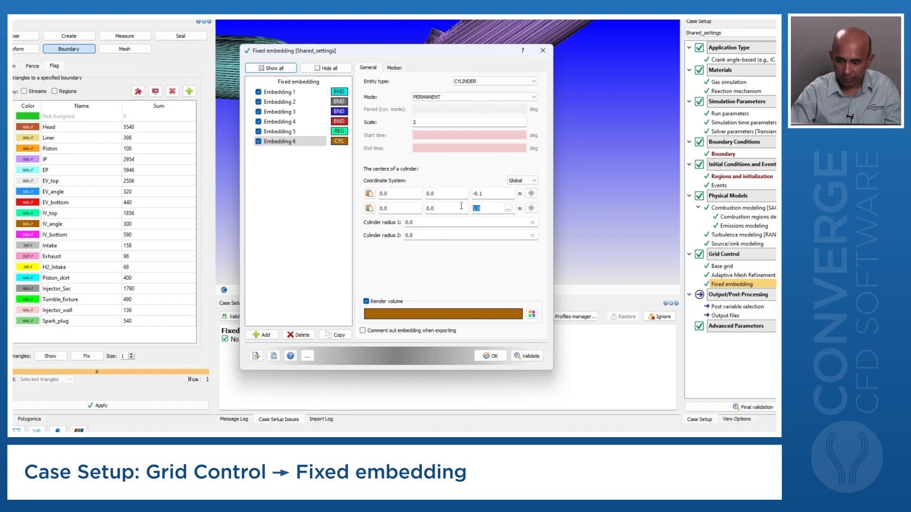
- Set both cylinder radii to 0.05 m and validate the embedding, checking its volume against the engine geometry
click(424, 223)
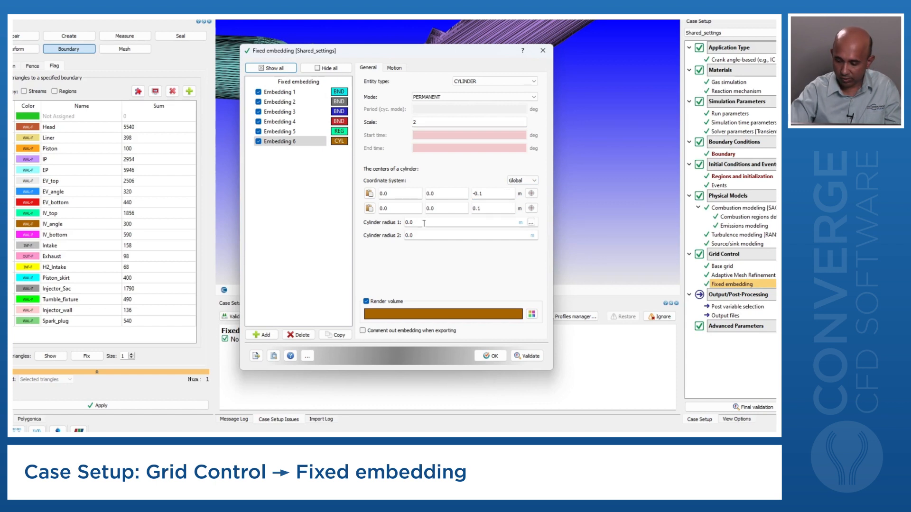
text(5)
click(422, 234)
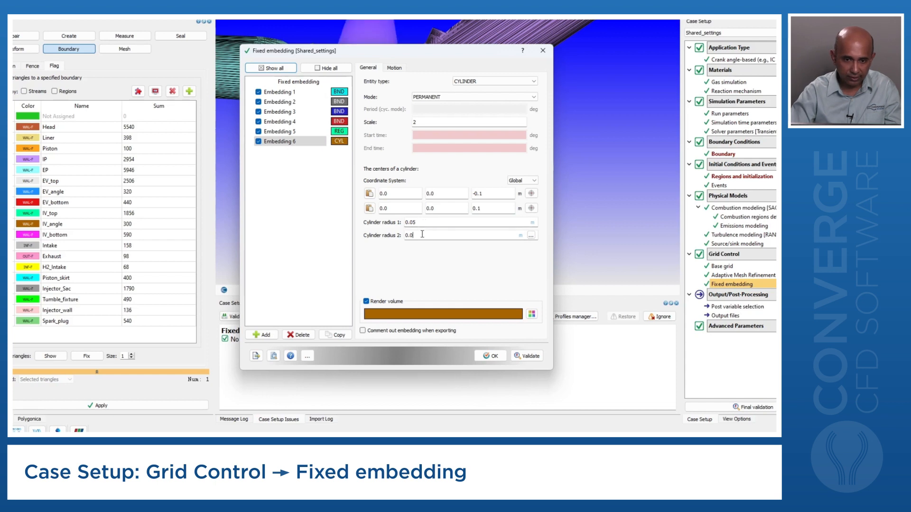
text(5)
click(526, 357)
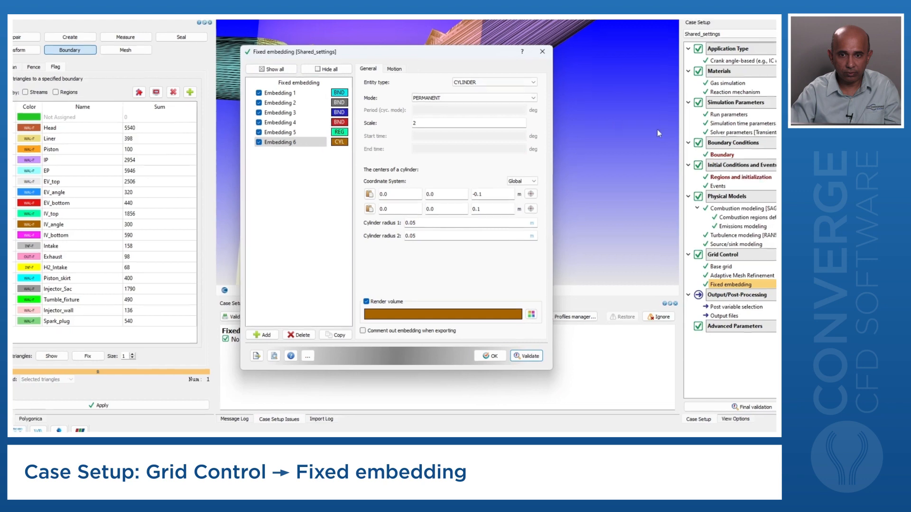
drag(431, 85, 204, 84)
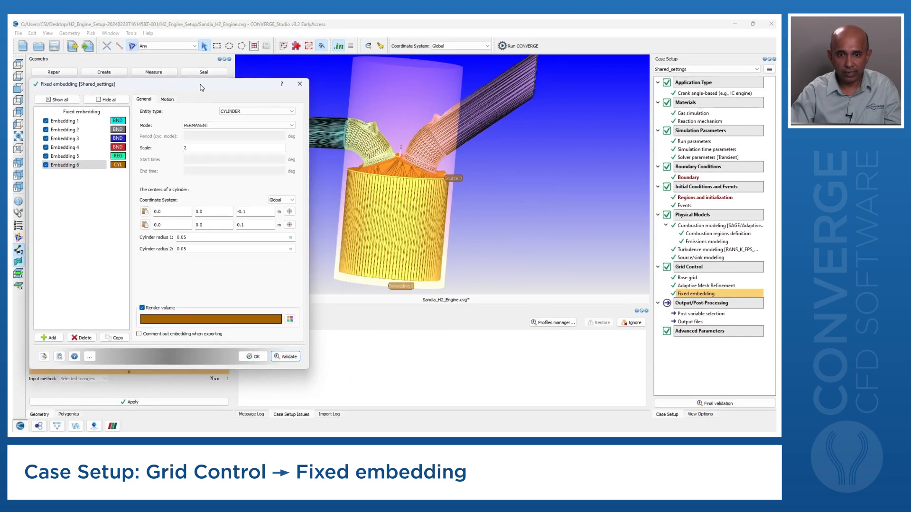
scroll(472, 212, down, 3)
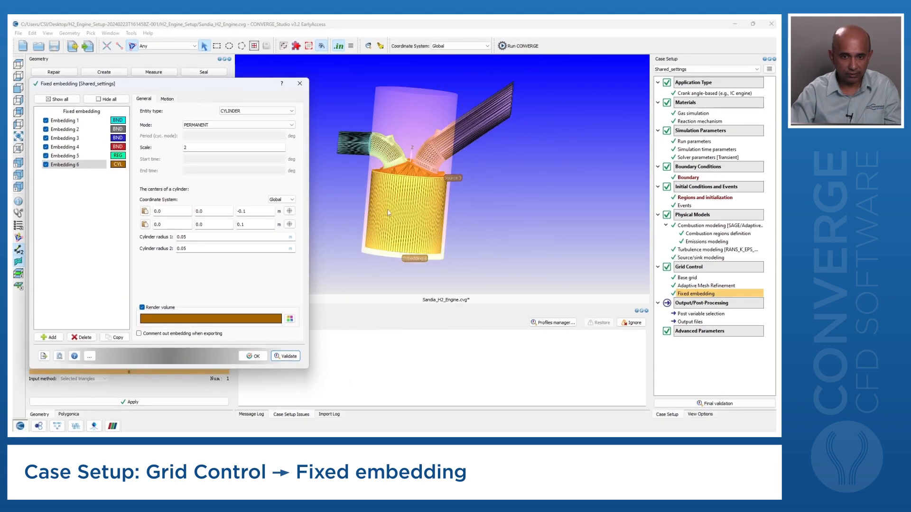
drag(190, 87, 470, 105)
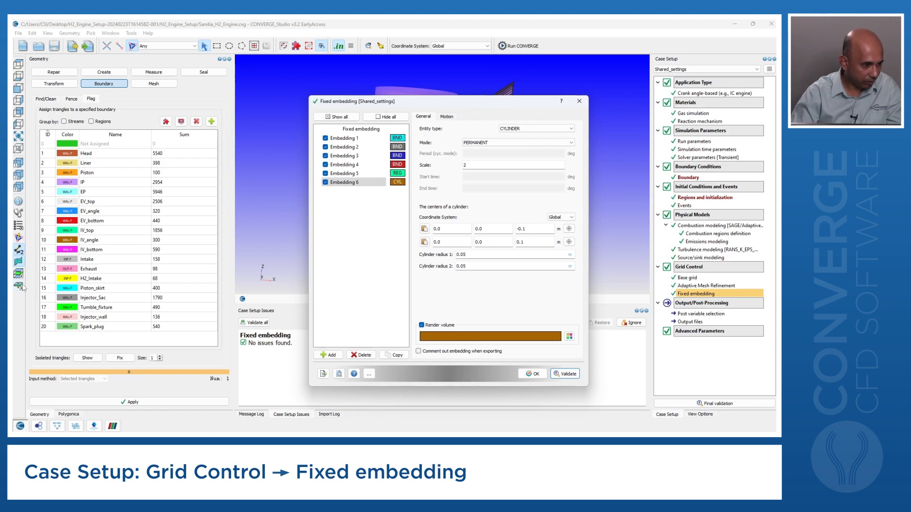
- Accept the fixed embeddings, reopen their settings and hide the rendered volume of Embedding 6
click(533, 374)
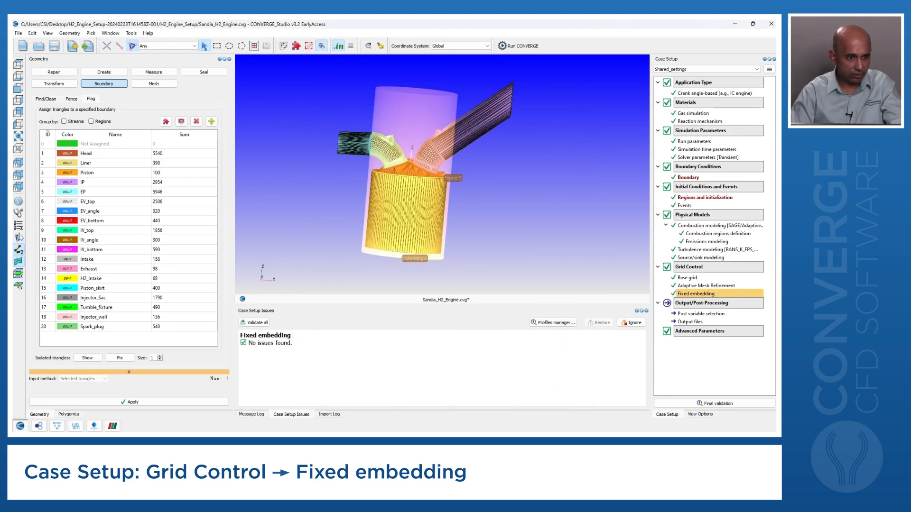
double_click(702, 295)
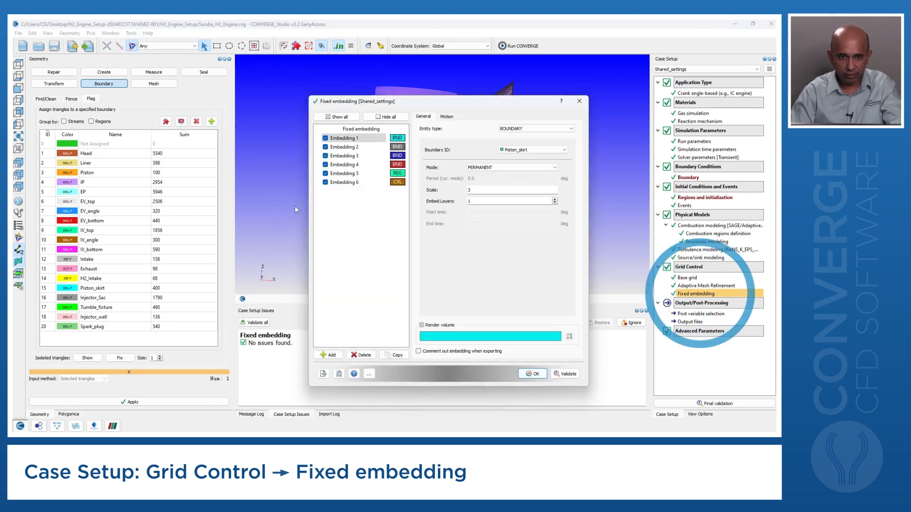
click(325, 183)
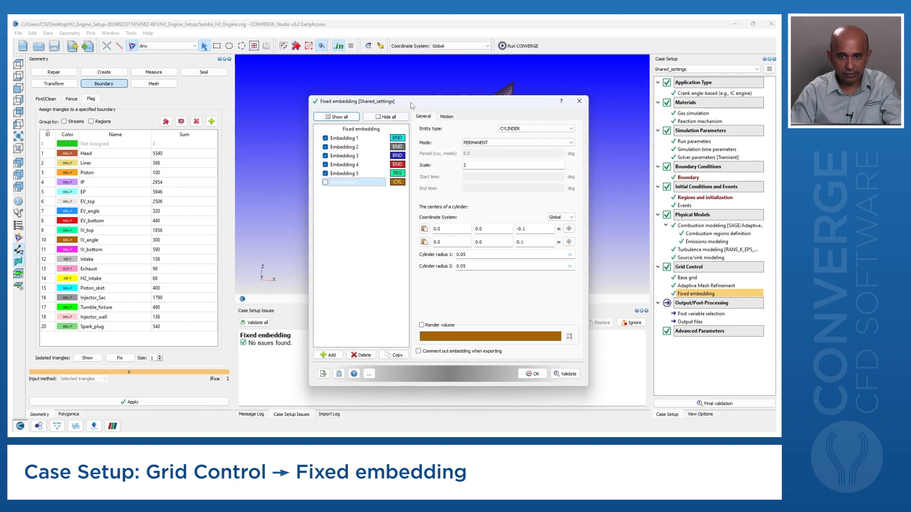
drag(412, 105, 169, 70)
- Hide the Head and Liner boundaries to expose the injector tip between the valves
scroll(480, 245, up, 3)
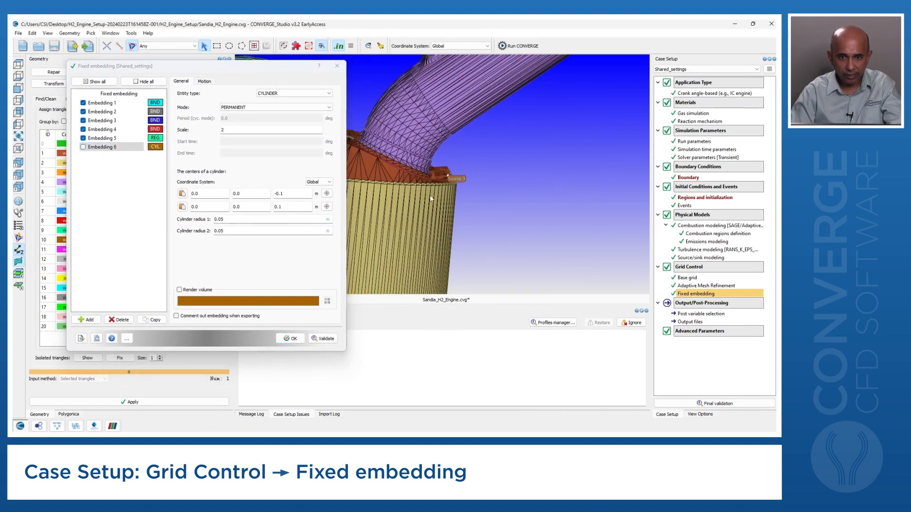
middle_drag(431, 198, 509, 202)
scroll(509, 202, down, 2)
scroll(494, 204, up, 4)
drag(493, 204, 452, 197)
click(700, 414)
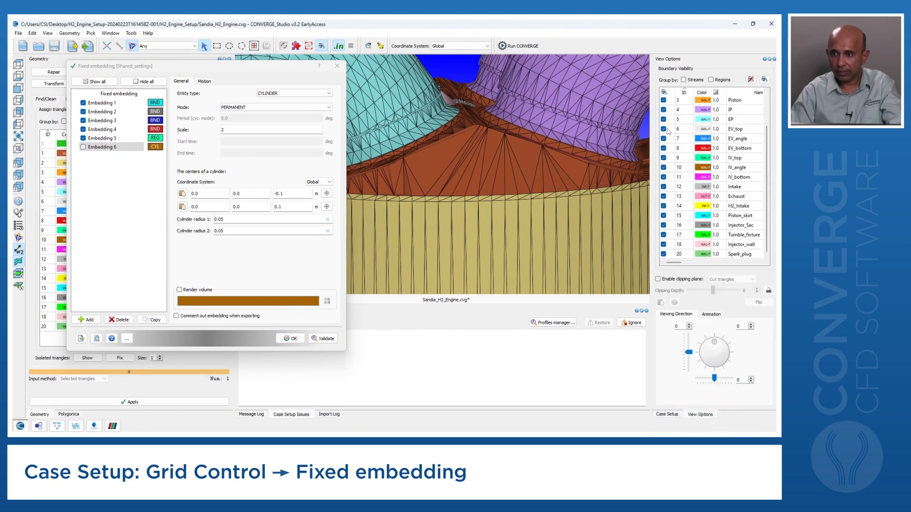
scroll(669, 129, up, 1)
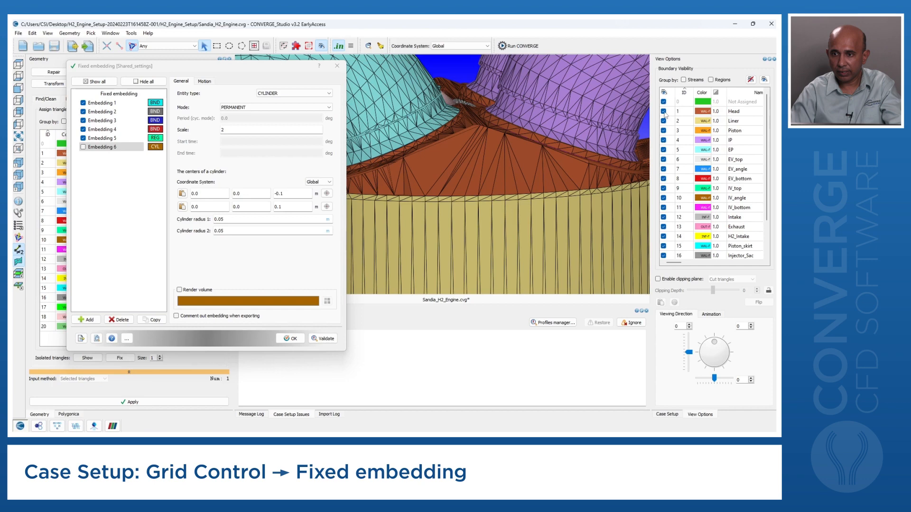
click(663, 111)
click(663, 121)
drag(494, 175, 474, 158)
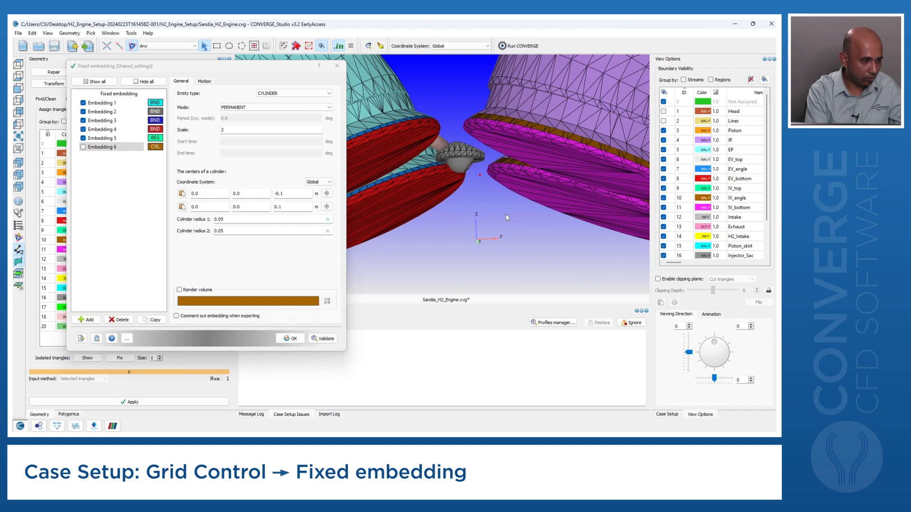
- Add another CYLINDER fixed embedding in CYCLIC mode
click(87, 321)
click(284, 93)
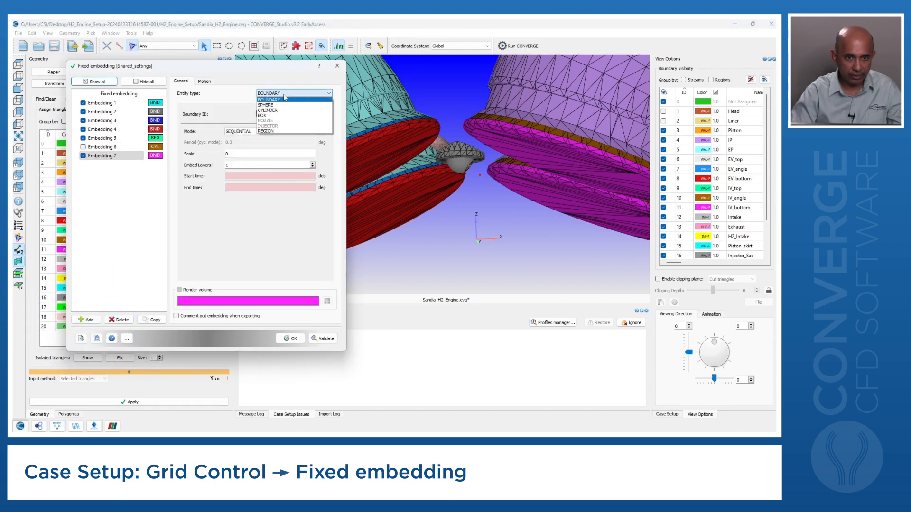
click(280, 110)
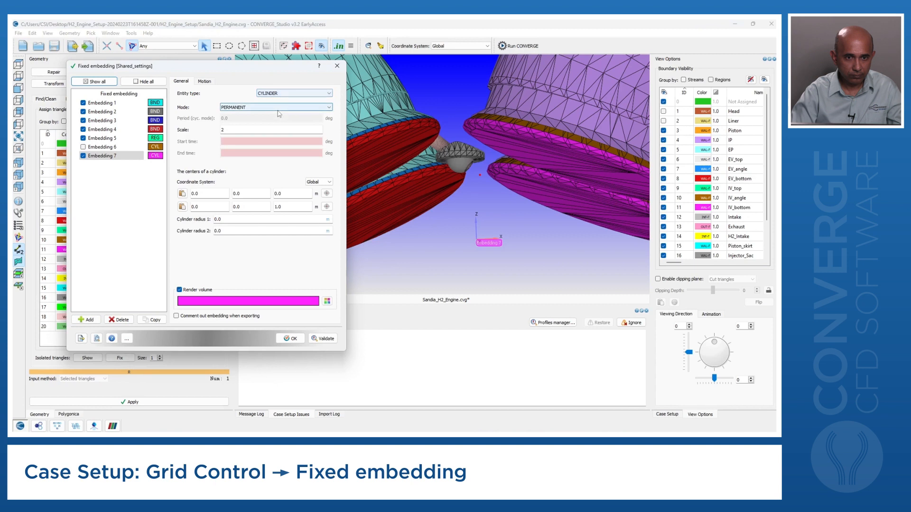
click(252, 108)
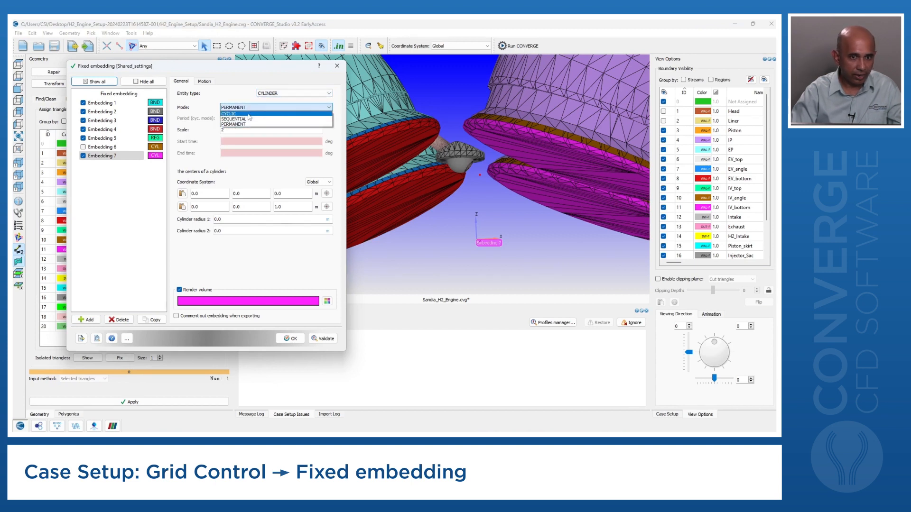
click(249, 114)
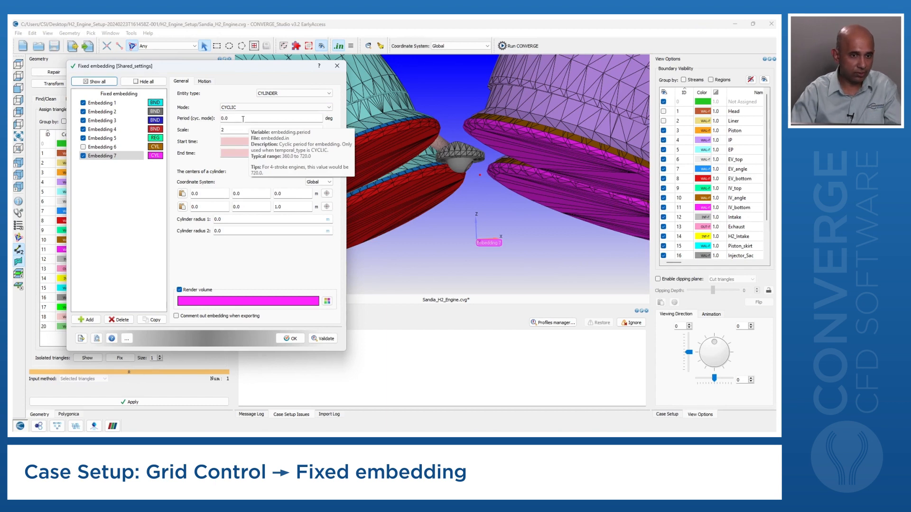
- Set the cyclic embedding's period to 720 deg, scale to 3, start time to -137.5 deg and end time to -100 deg
double_click(242, 119)
text(720)
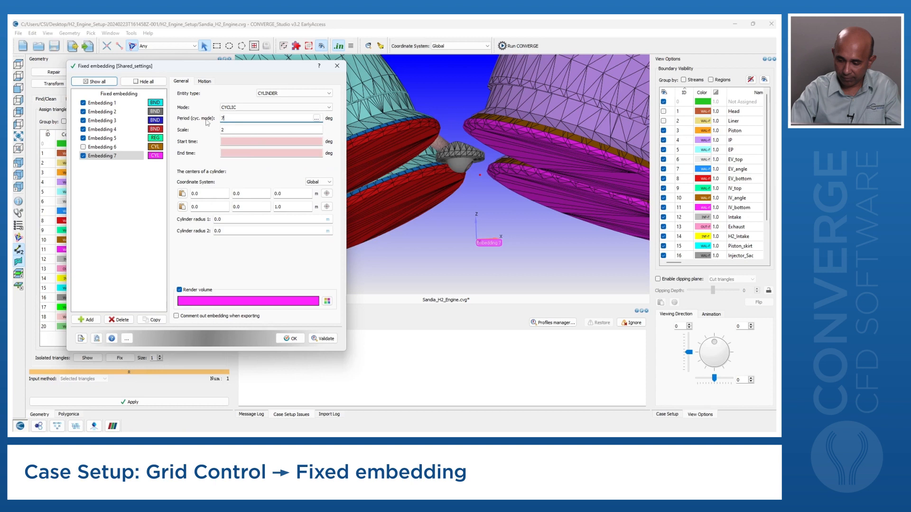
click(239, 130)
text(3)
click(239, 142)
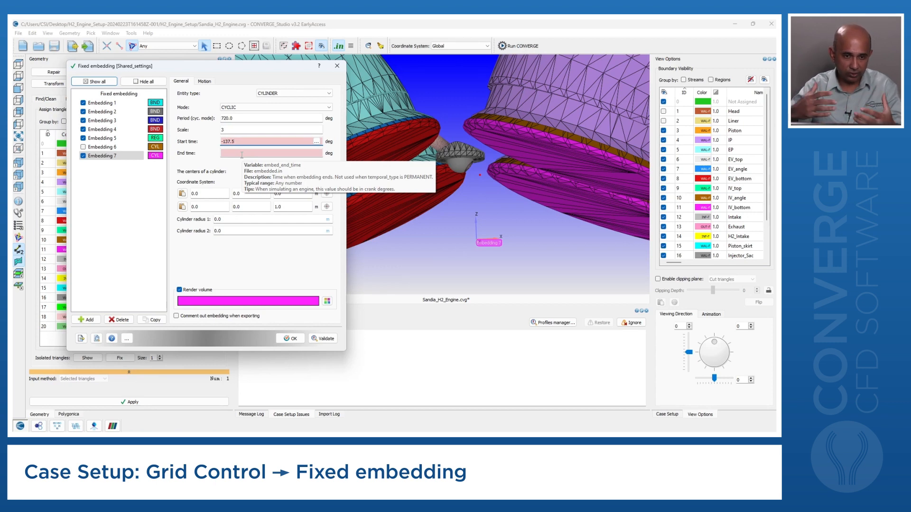
click(242, 153)
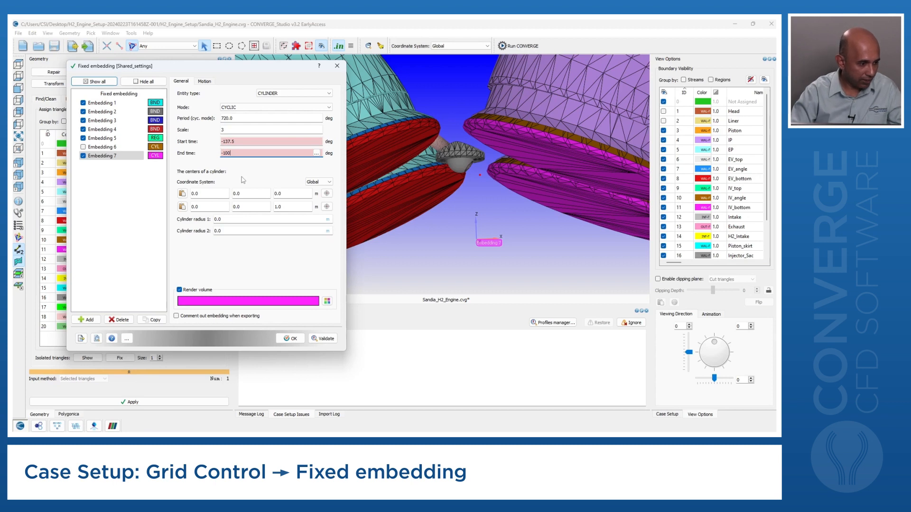
- Set the first center of the cyclic cylinder embedding to x -0.000732702, y 0.00058615 and z 0.0113778 m
click(210, 194)
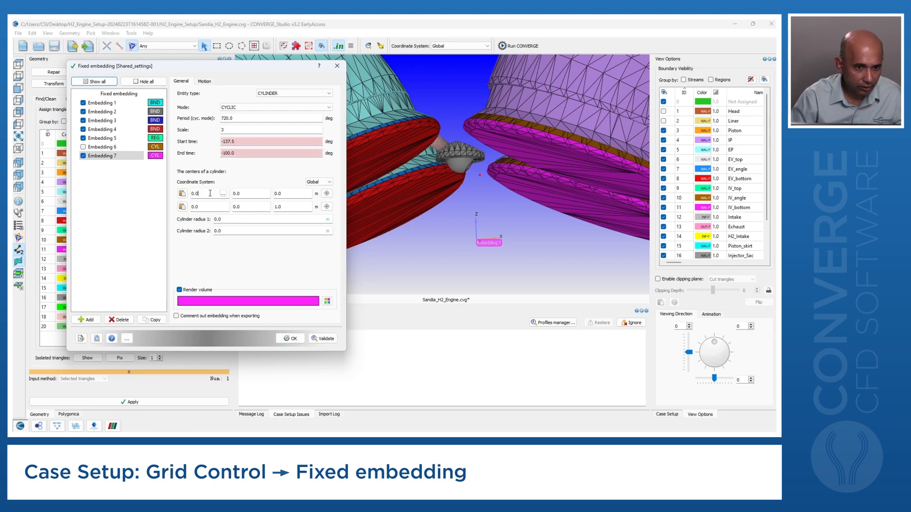
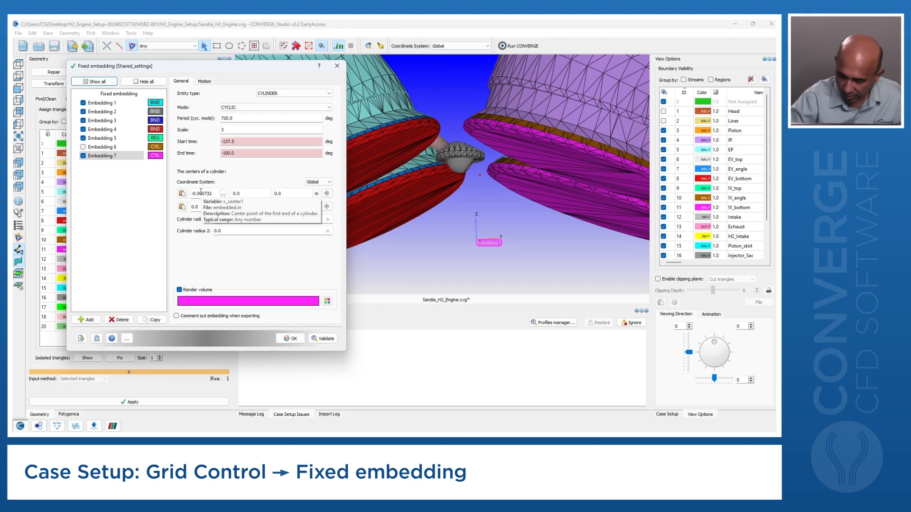
click(250, 194)
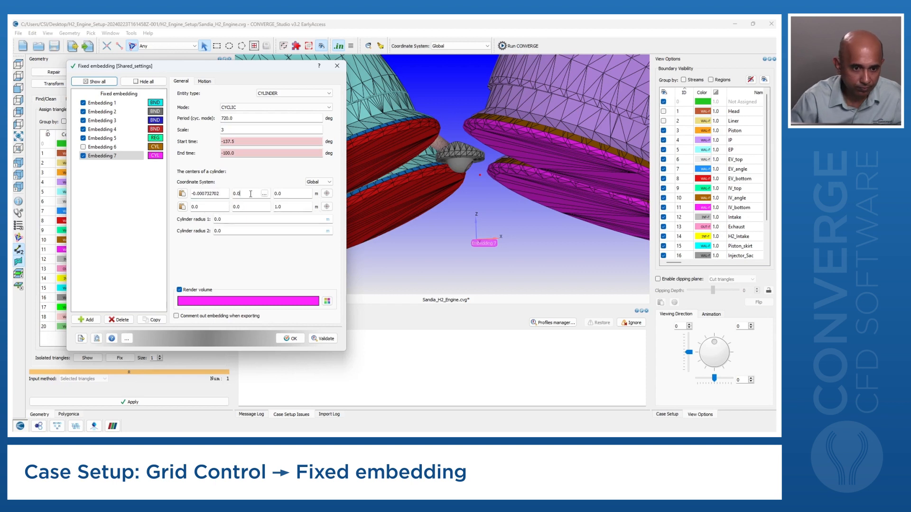
text(0.)
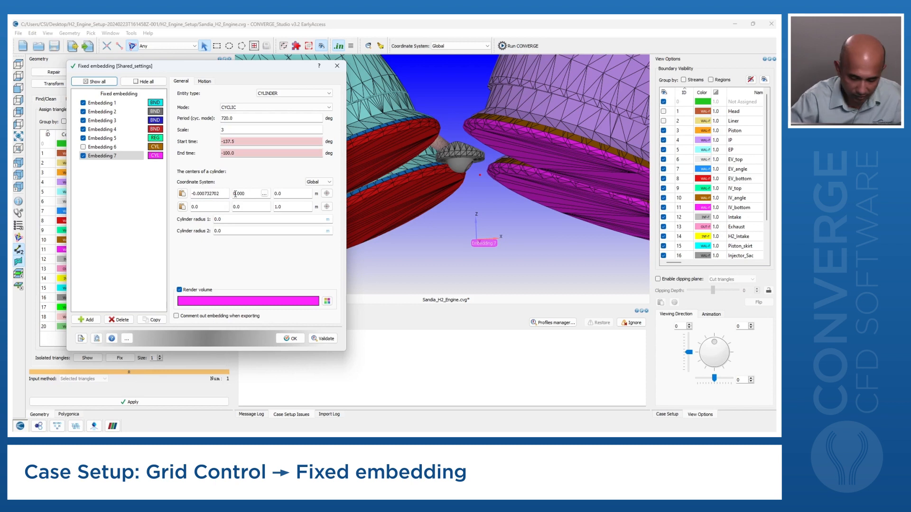
text(6)
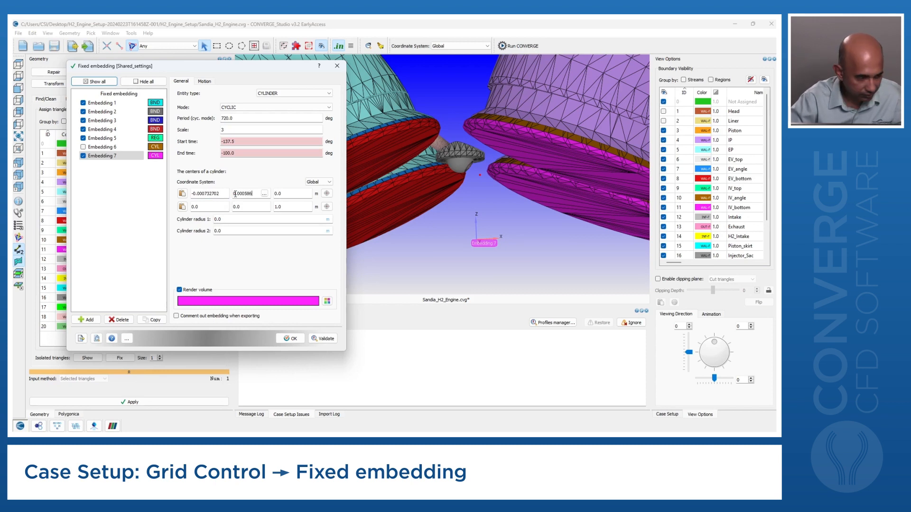
text(15)
double_click(278, 194)
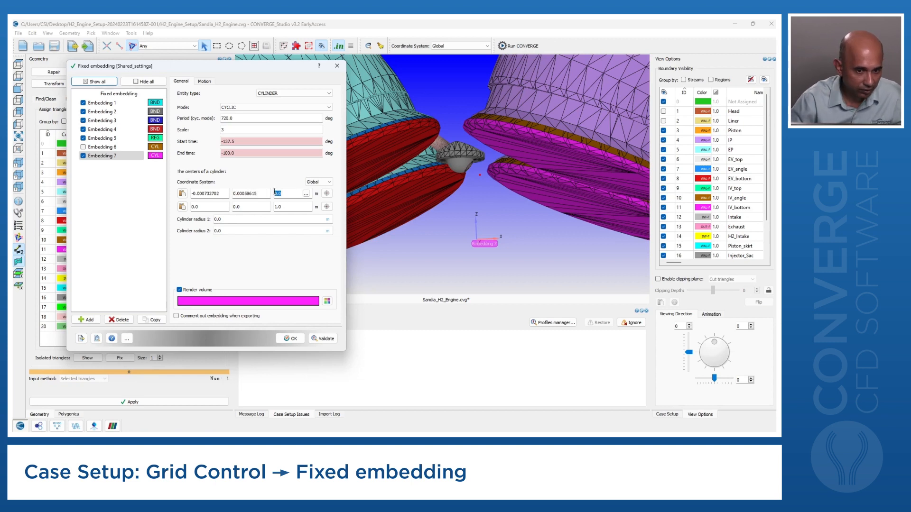
text(0.0113)
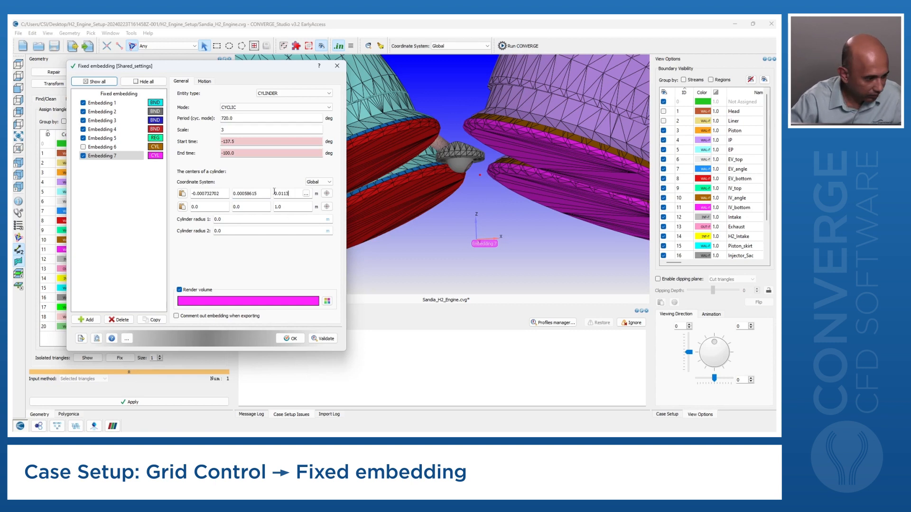
text(778)
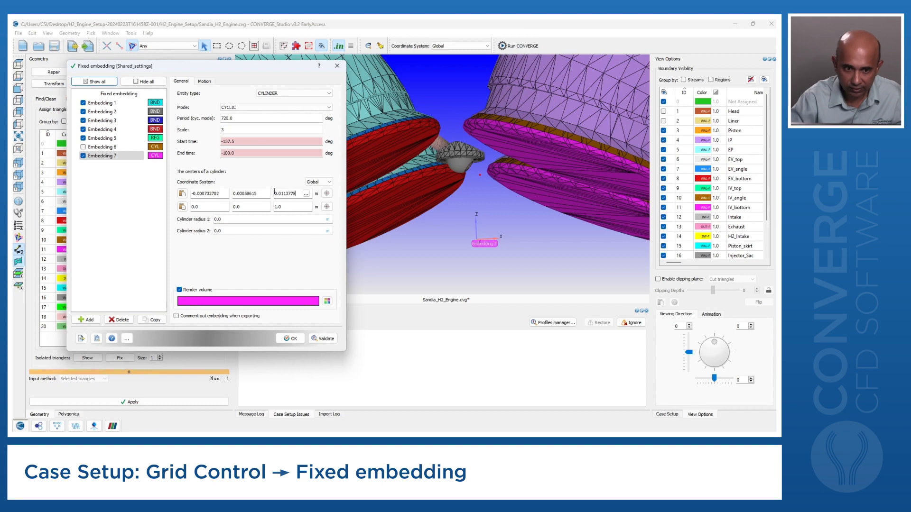
- Set the second center of the cyclic cylinder embedding to x 0.0069277226, y 0.00058615 and z 0.004949898 m
click(214, 207)
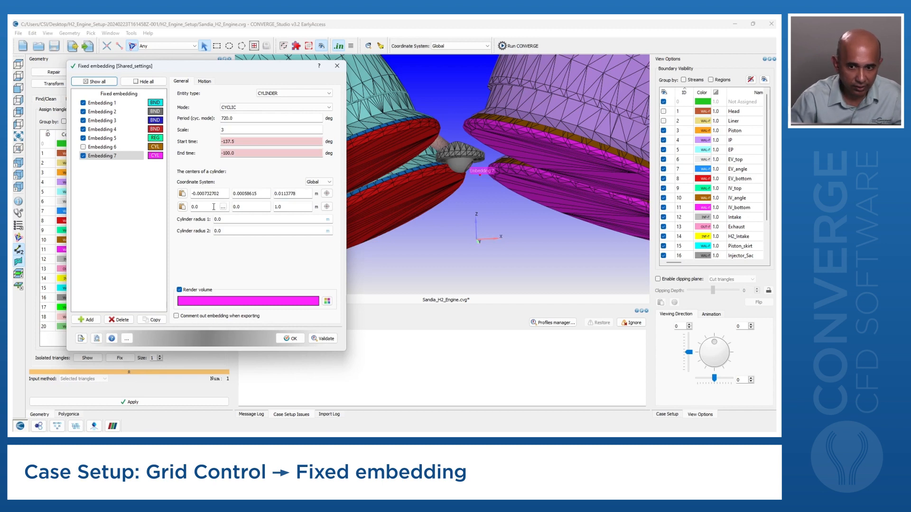
drag(214, 207, 191, 207)
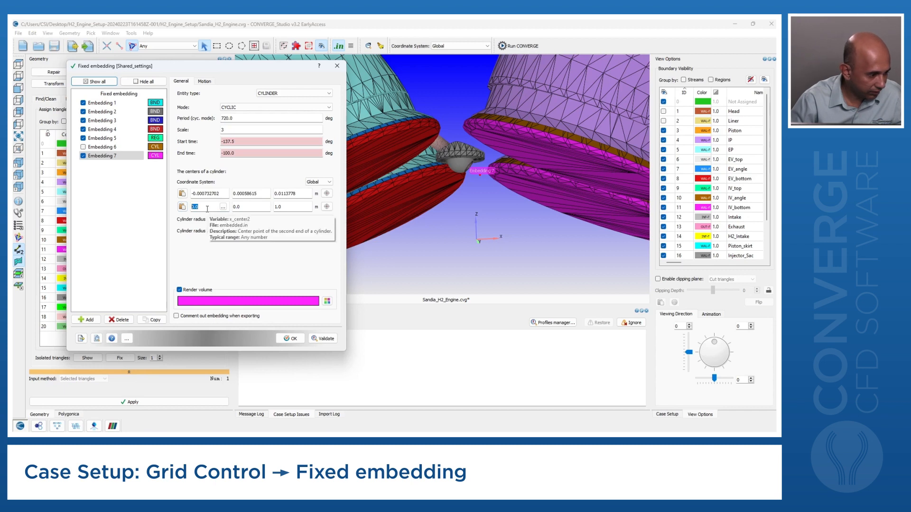
text(0.)
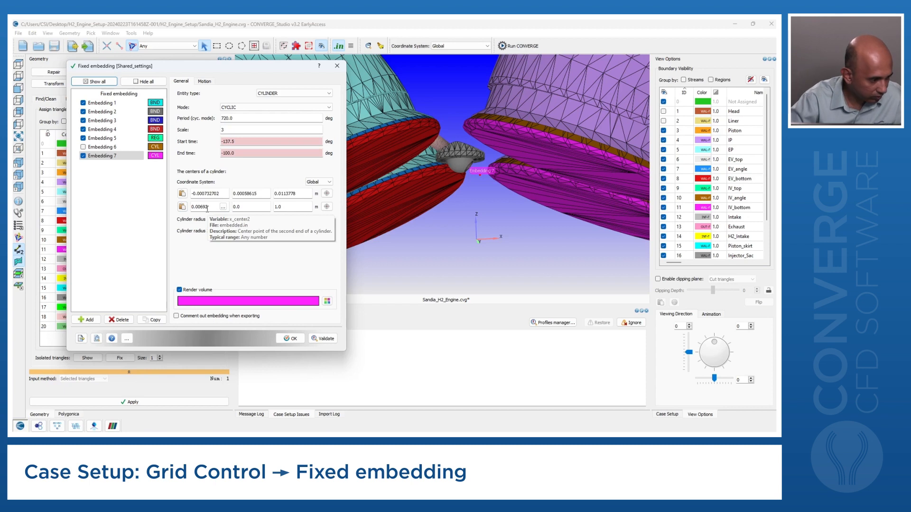
text(226)
key(Tab)
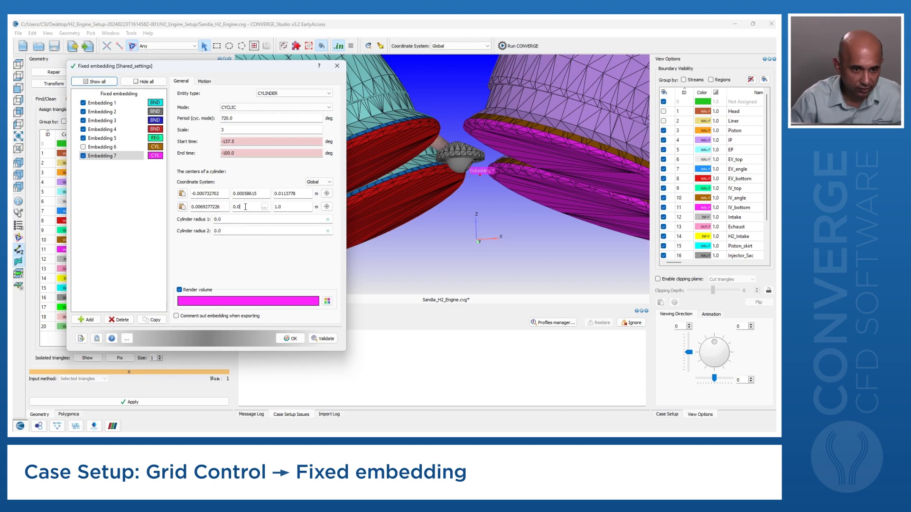
key(BackSpace)
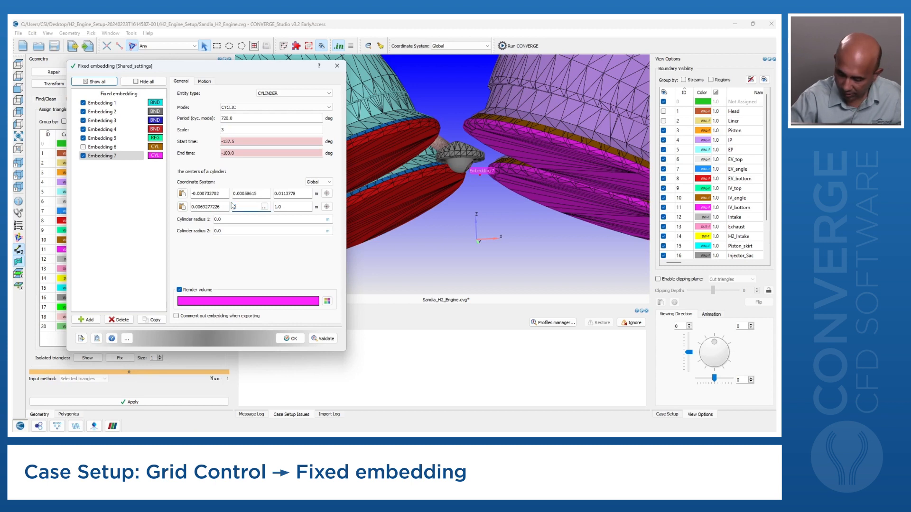
text(0.00058615)
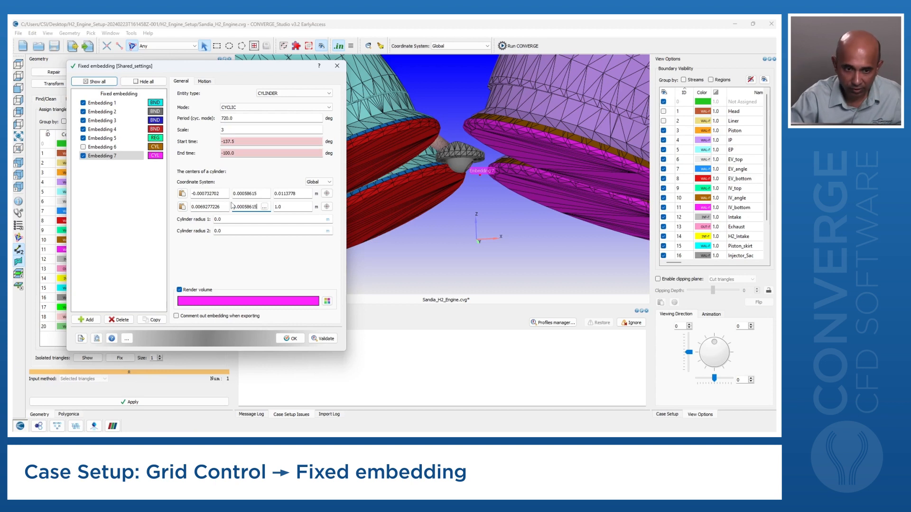
key(Tab)
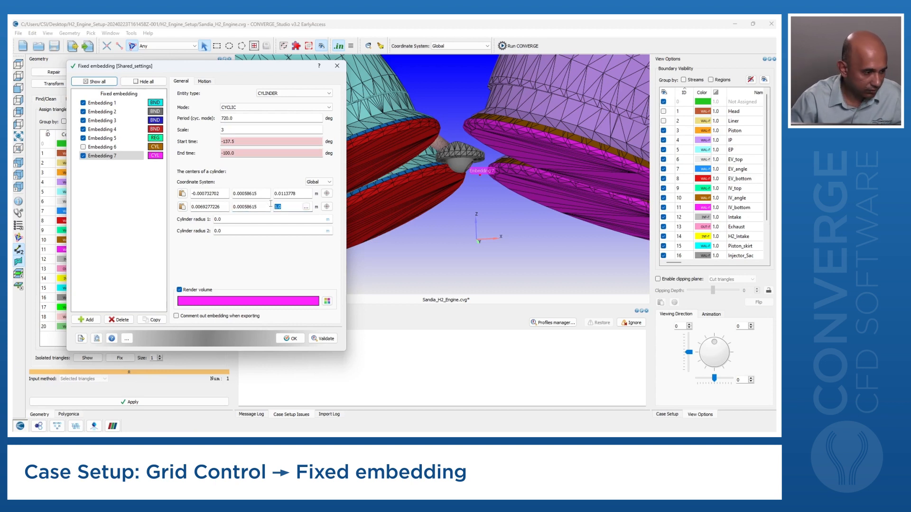
text(0.)
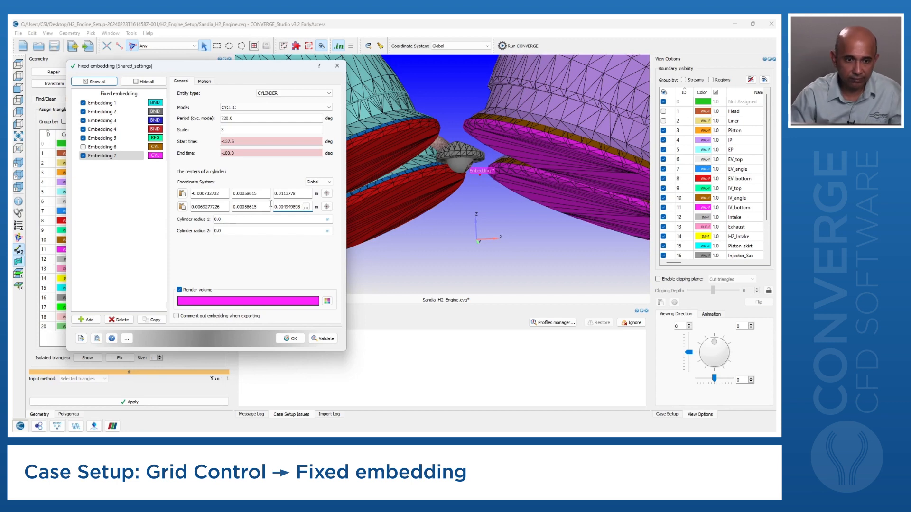
- Set cylinder radius 1 to 0.0012 m and cylinder radius 2 to 0.0065 m, forming a cone below the injector tip
key(Tab)
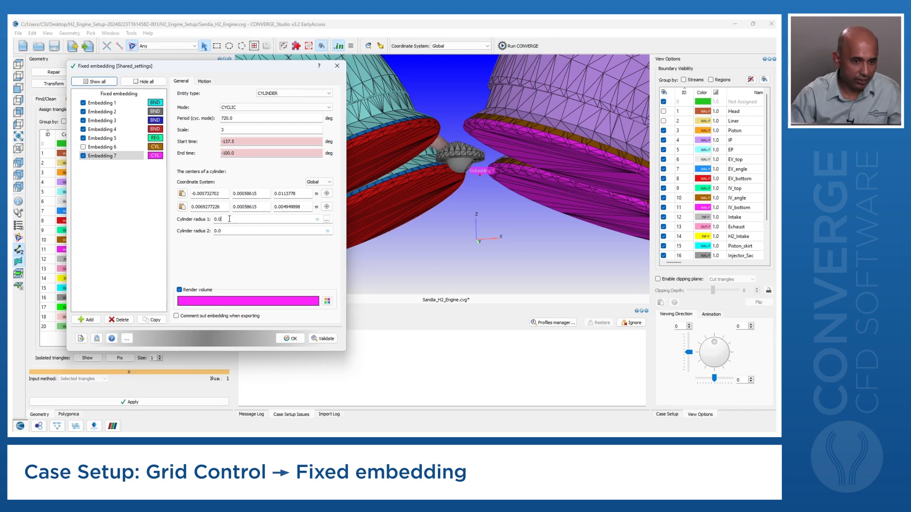
text(0.)
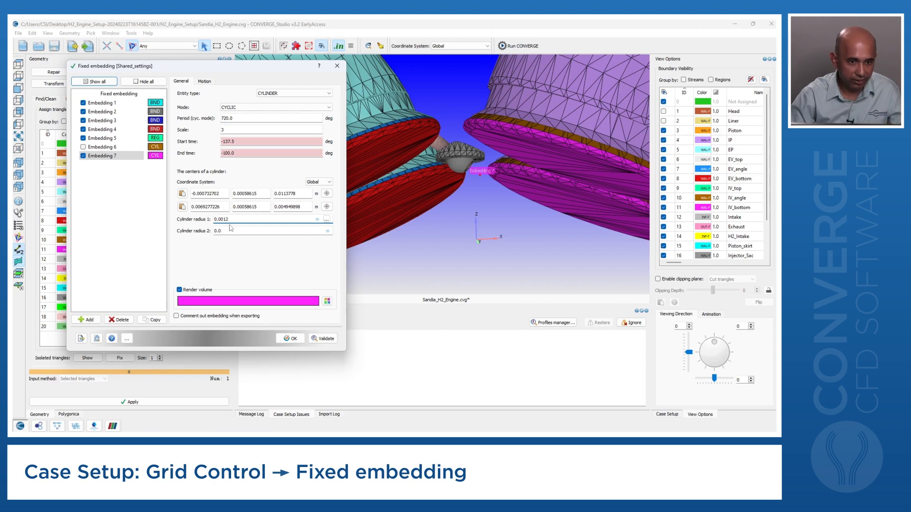
key(Tab)
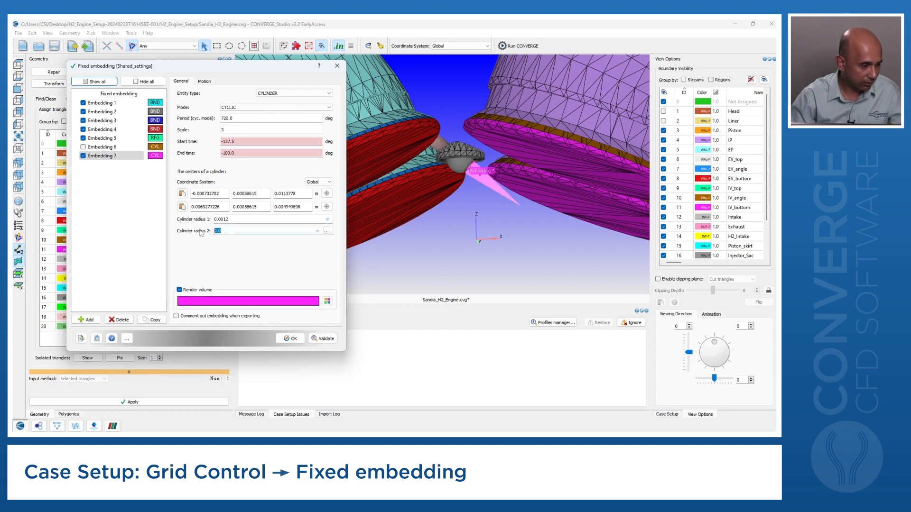
text(0.0)
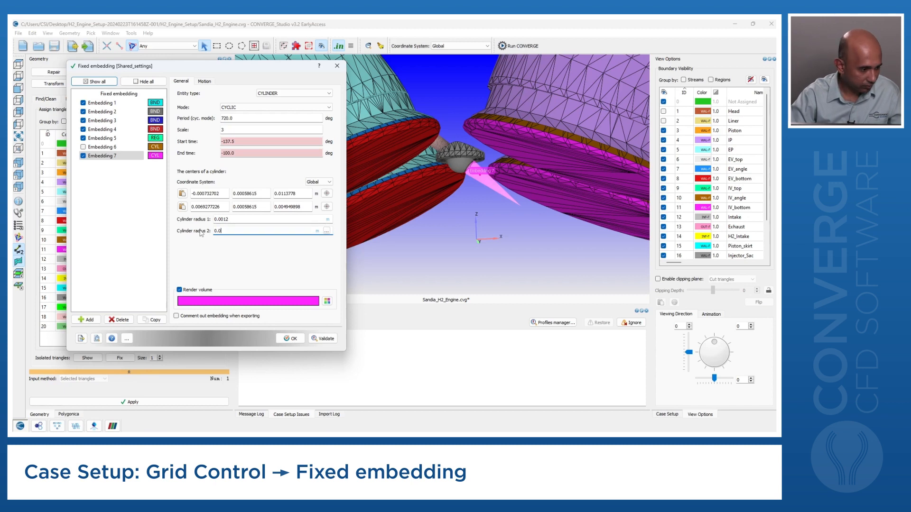
text(065)
click(231, 220)
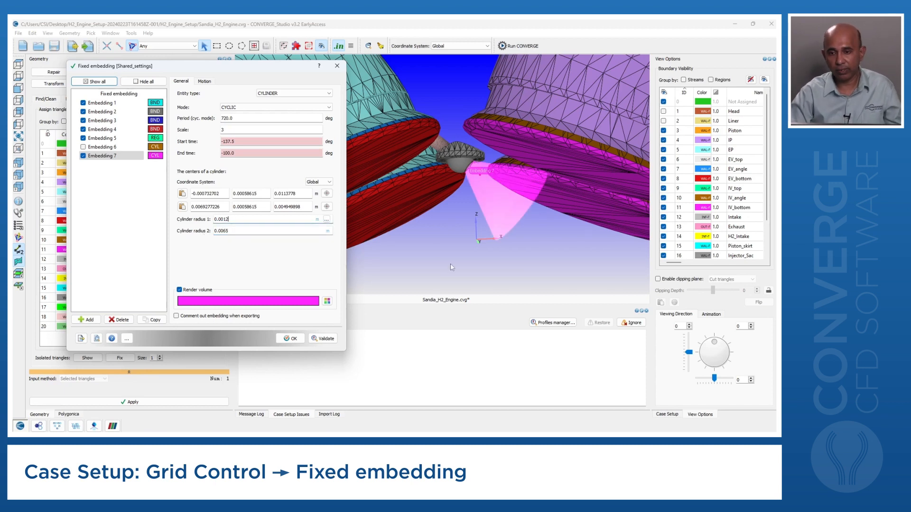
- Check the injection cone's placement in the model and validate the fixed embedding settings
scroll(499, 223, down, 3)
drag(498, 223, 502, 224)
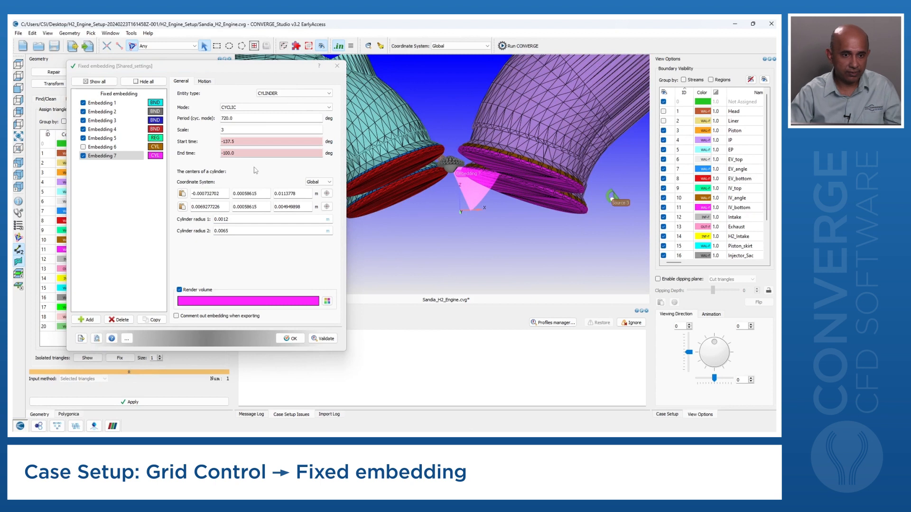
click(323, 338)
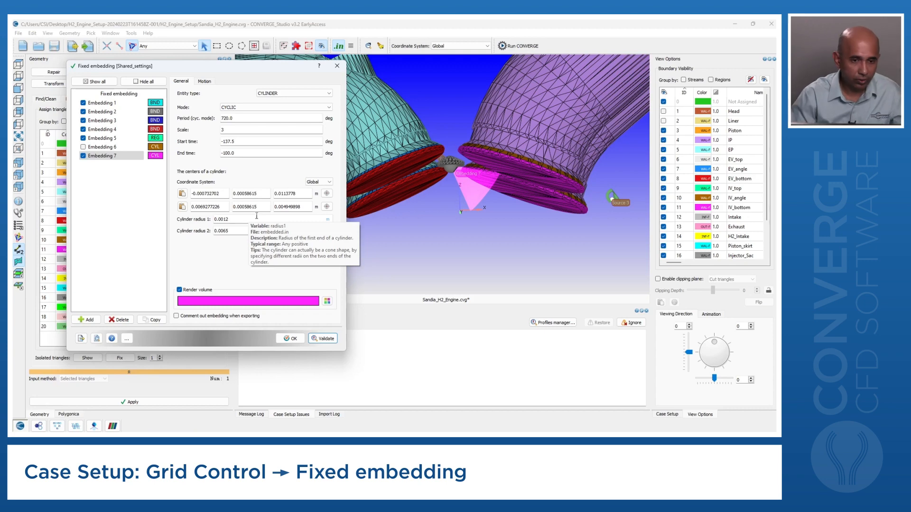
- Add another fixed embedding for the spark plug gap with entity type SPHERE
drag(599, 198, 600, 203)
middle_drag(621, 204, 492, 172)
scroll(501, 195, up, 3)
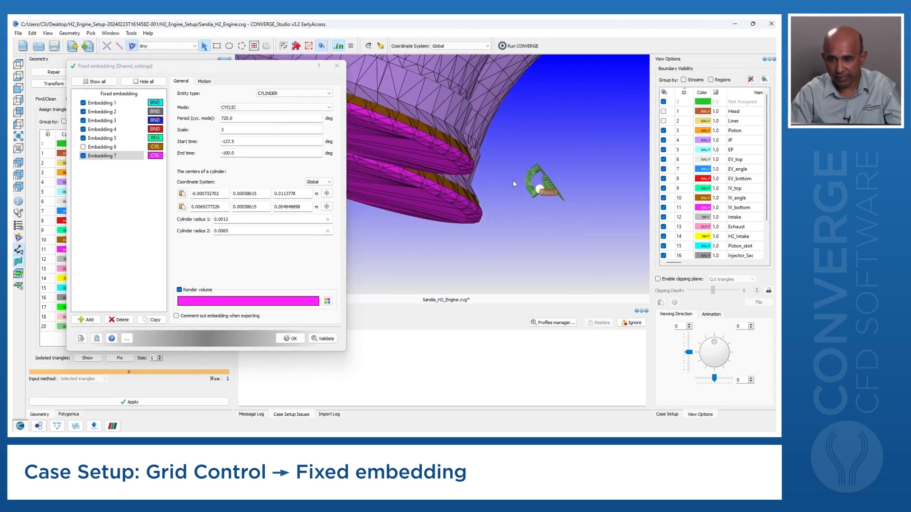
scroll(513, 181, up, 2)
middle_drag(575, 195, 529, 196)
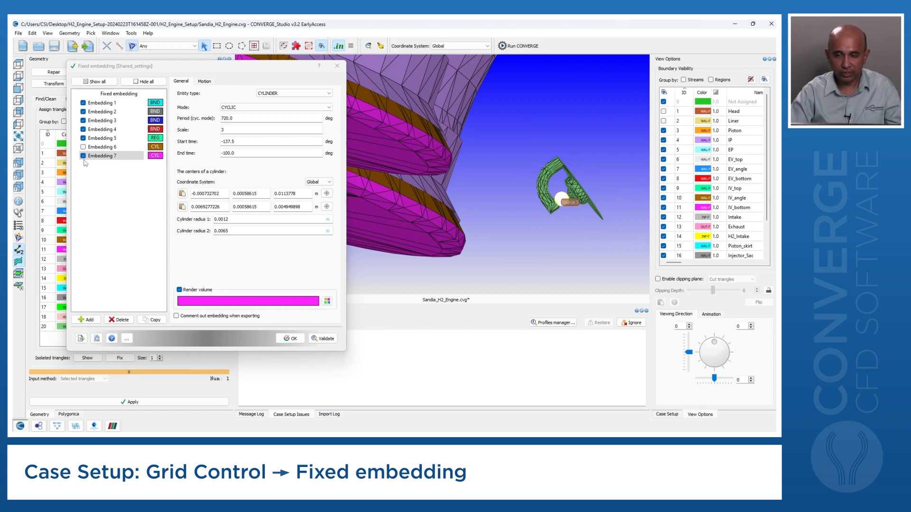
click(86, 320)
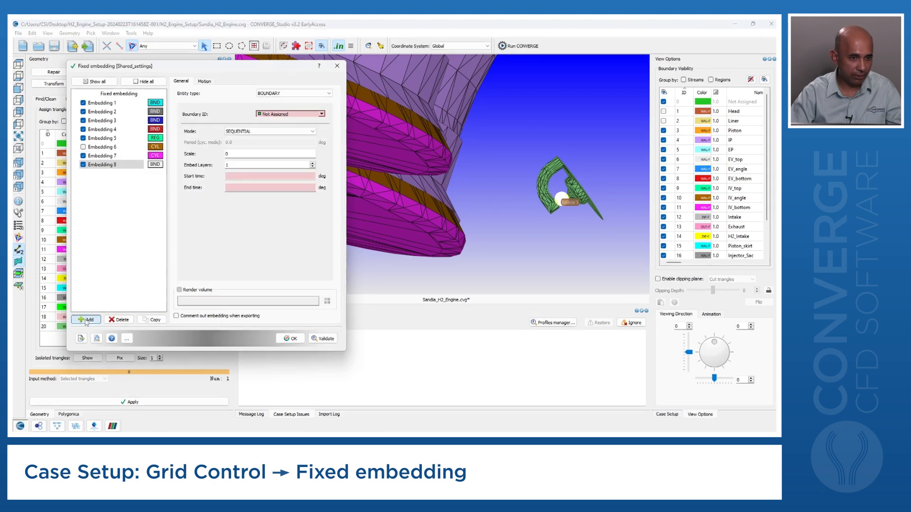
click(271, 94)
click(266, 105)
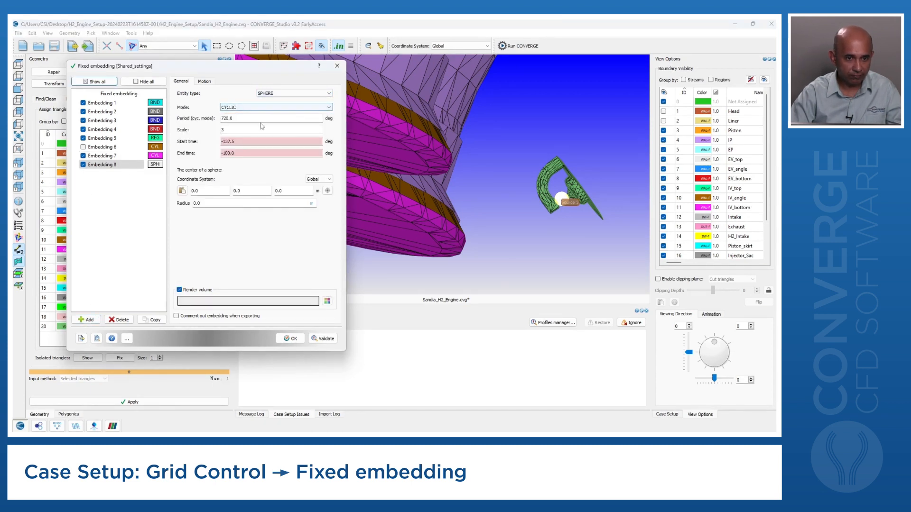
- Set the sphere embedding's scale to 6, start time to -30 deg and end time to -5 deg
mouse_move(239, 117)
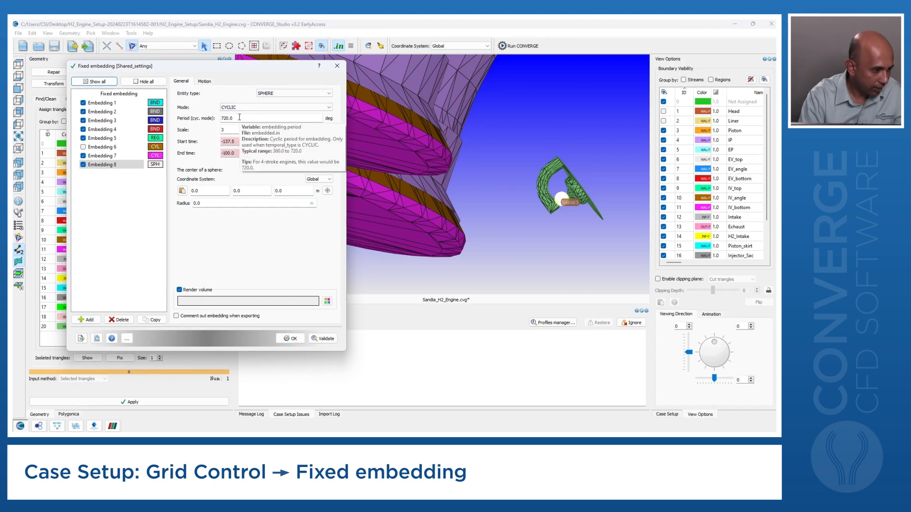
double_click(231, 129)
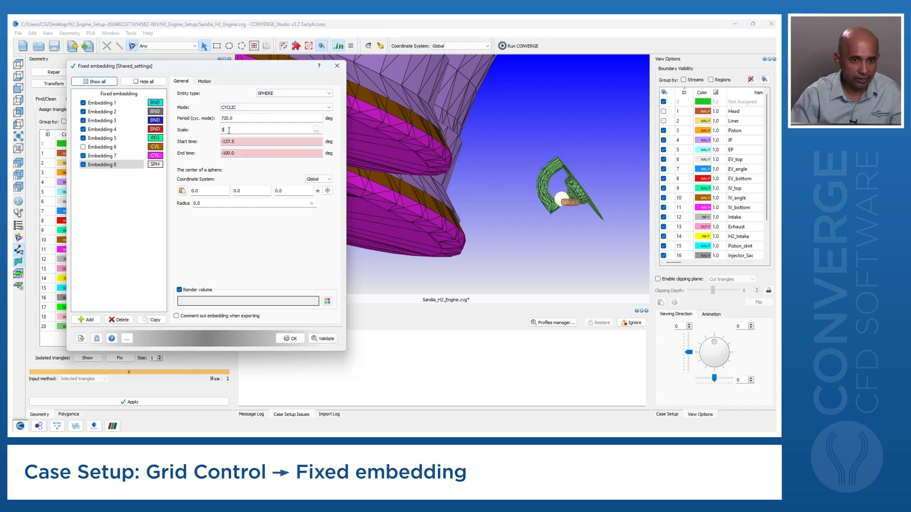
text(6)
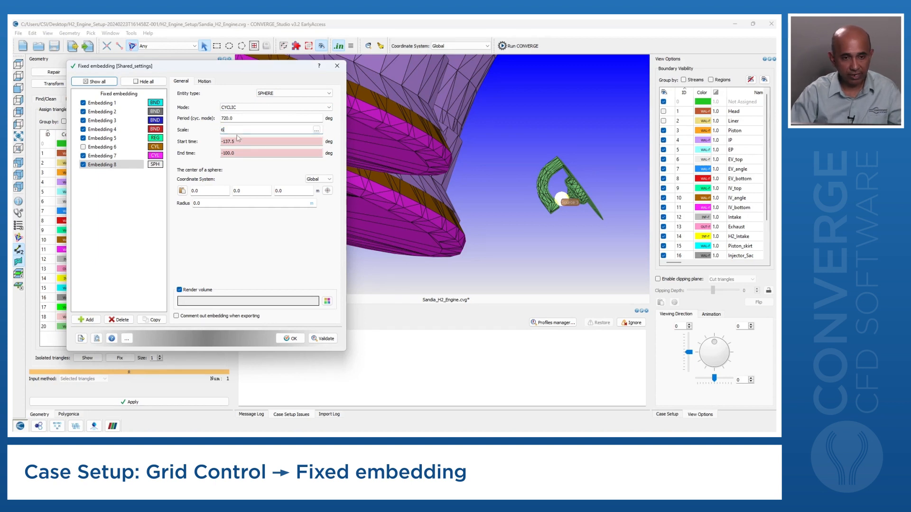
mouse_move(241, 131)
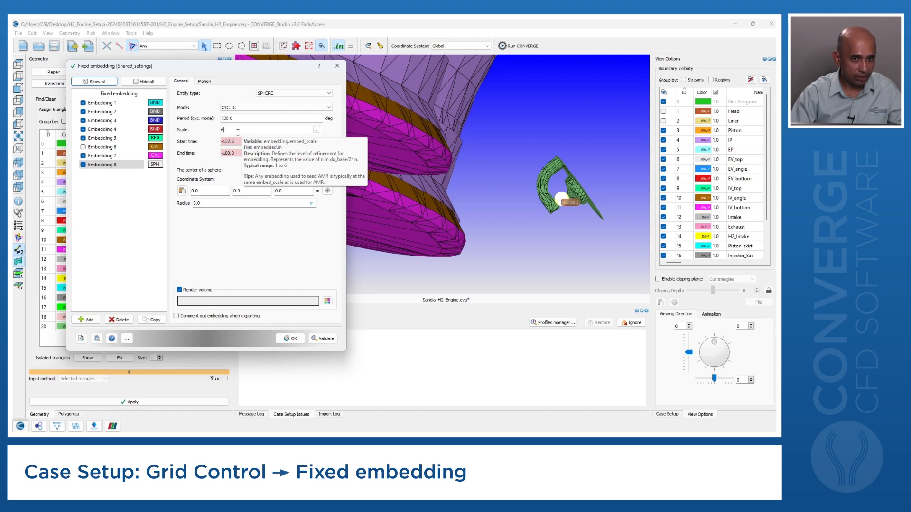
double_click(226, 141)
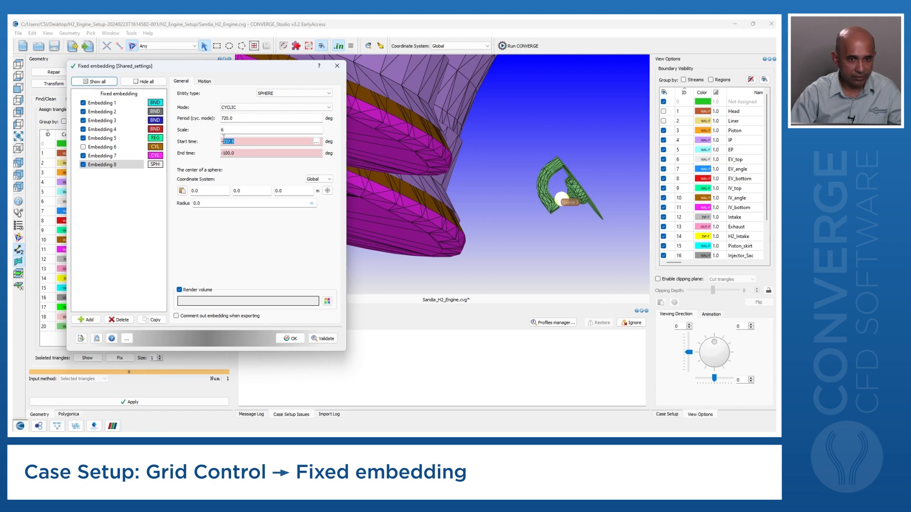
text(30)
key(Tab)
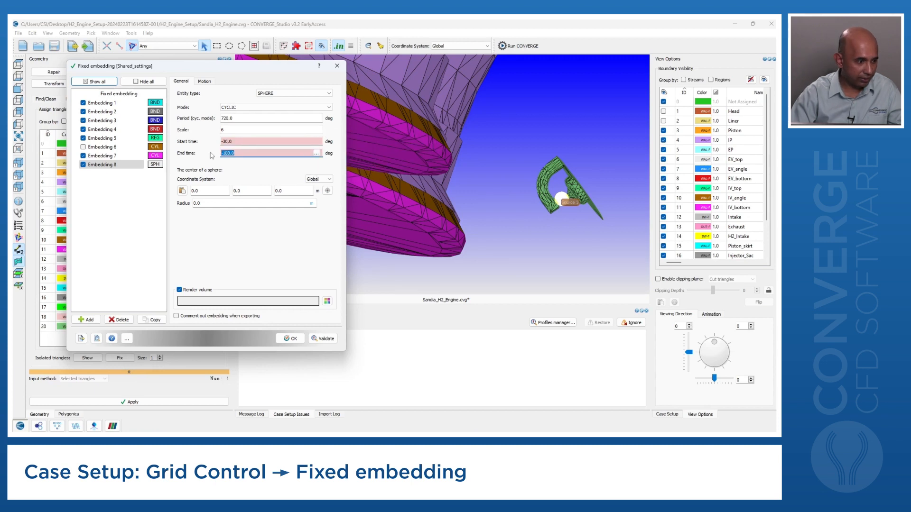
text(-5)
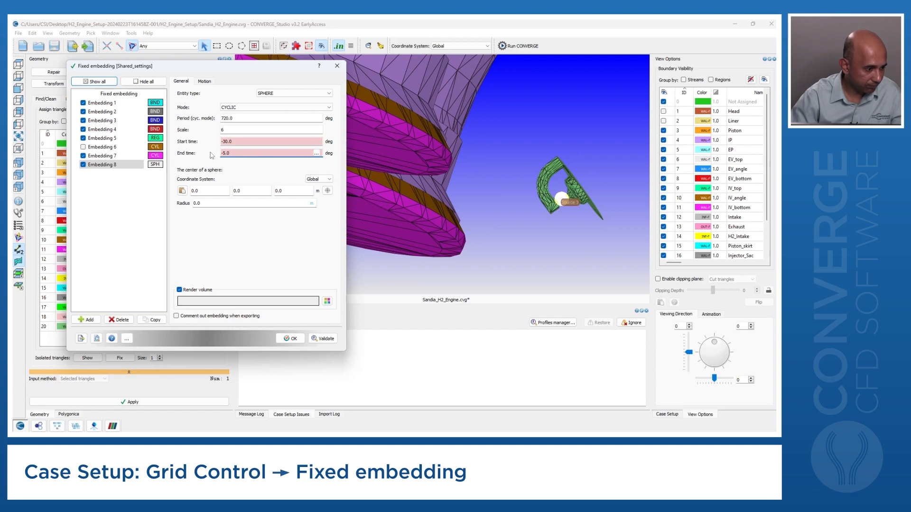
- Copy the sphere center of Source 2 from source/sink modeling into the sphere embedding's center: 0.0419461, 0.000610695, 0.00173196 m
click(211, 190)
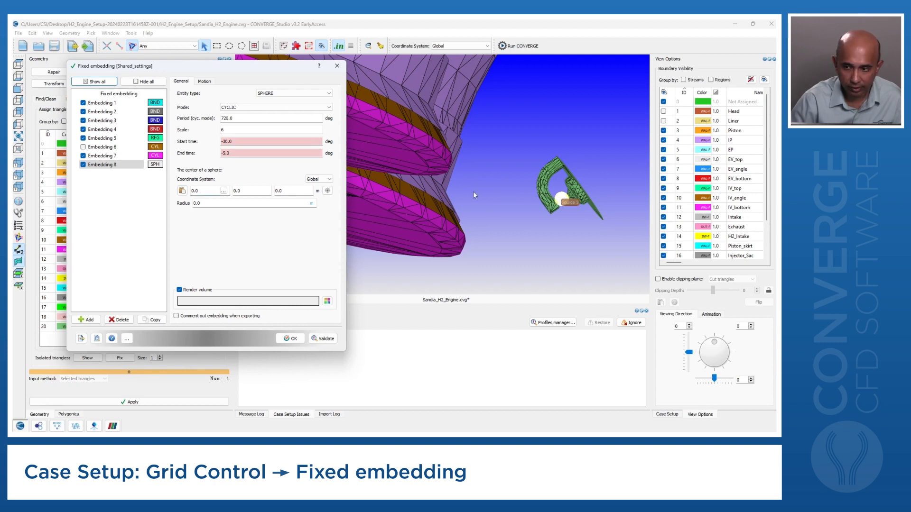
click(666, 415)
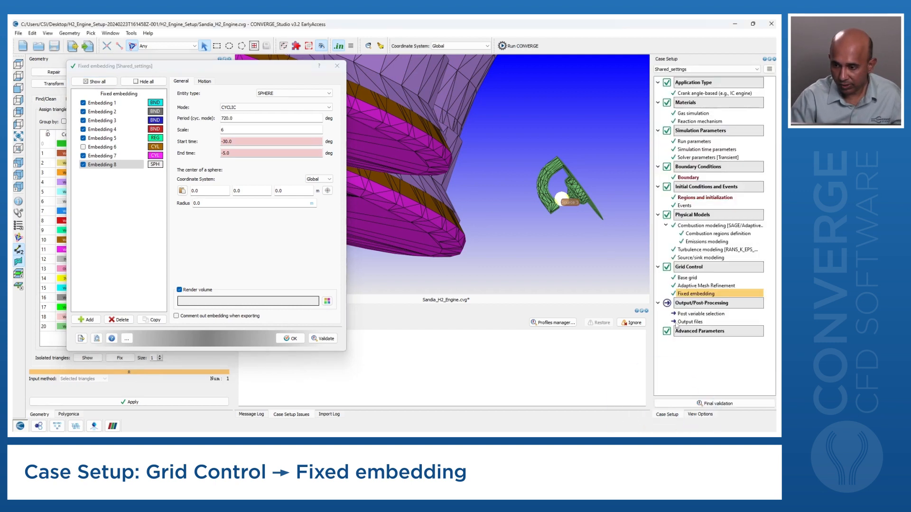
double_click(698, 258)
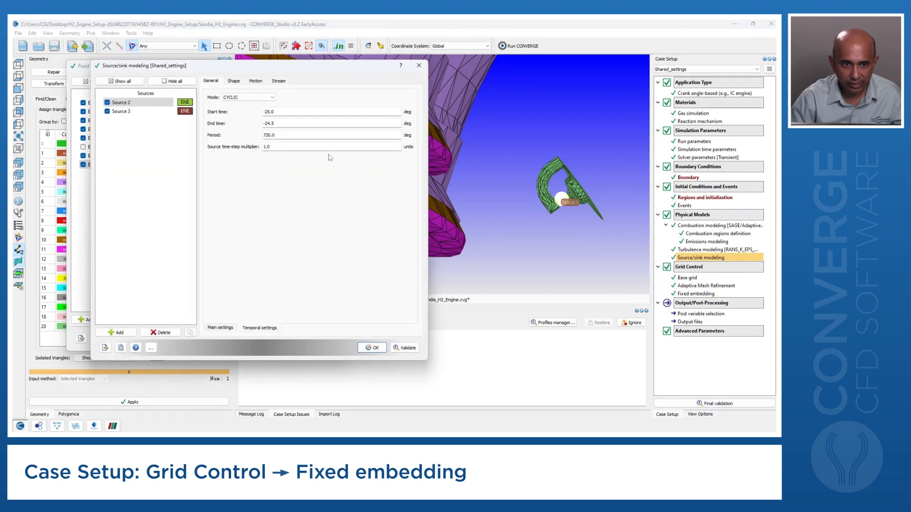
click(234, 81)
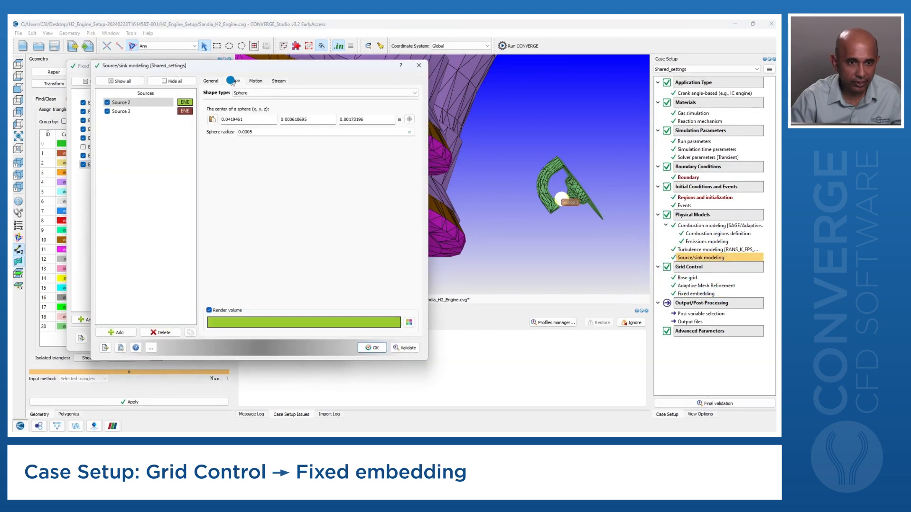
right_click(213, 119)
click(238, 124)
click(419, 66)
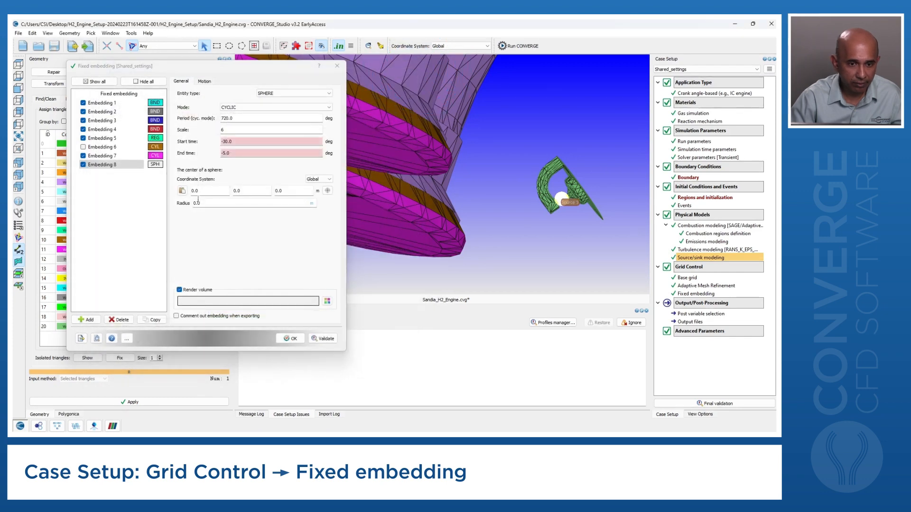
click(182, 191)
click(215, 206)
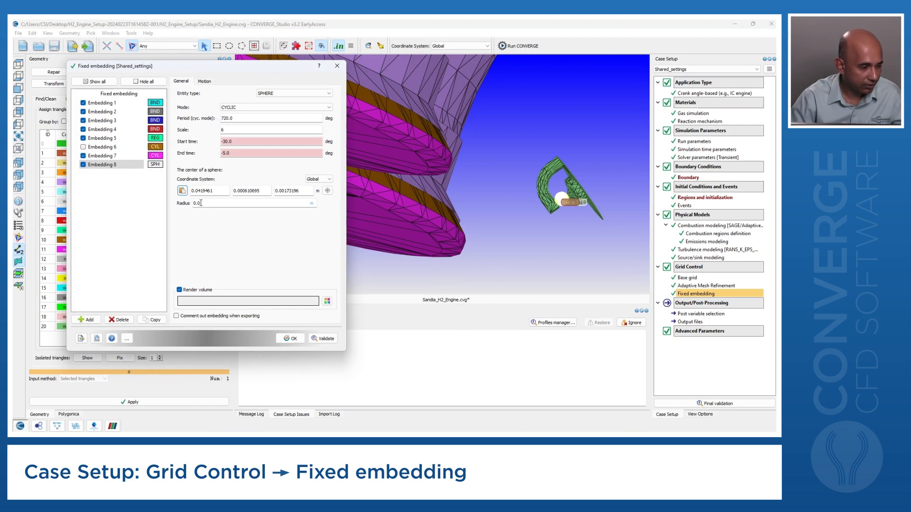
- Set the sphere embedding's radius to 0.0005 m and validate the fixed embeddings
click(203, 203)
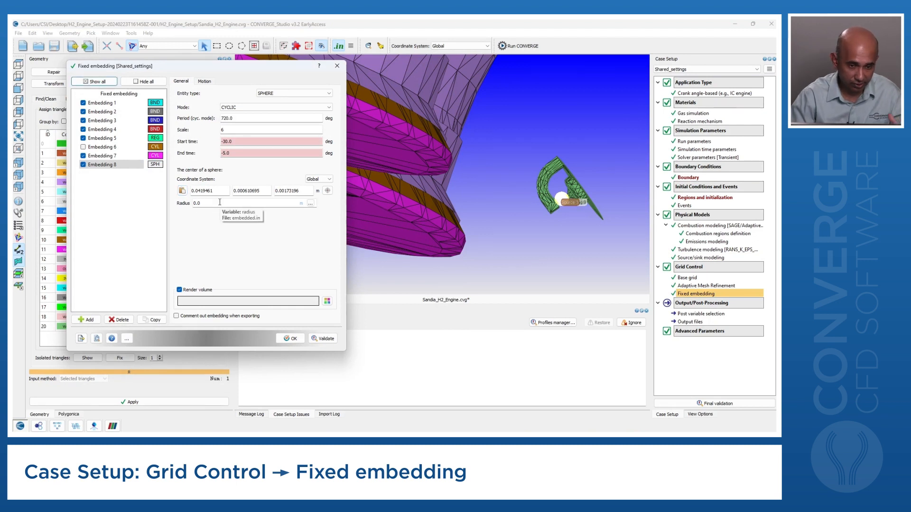
text(0005)
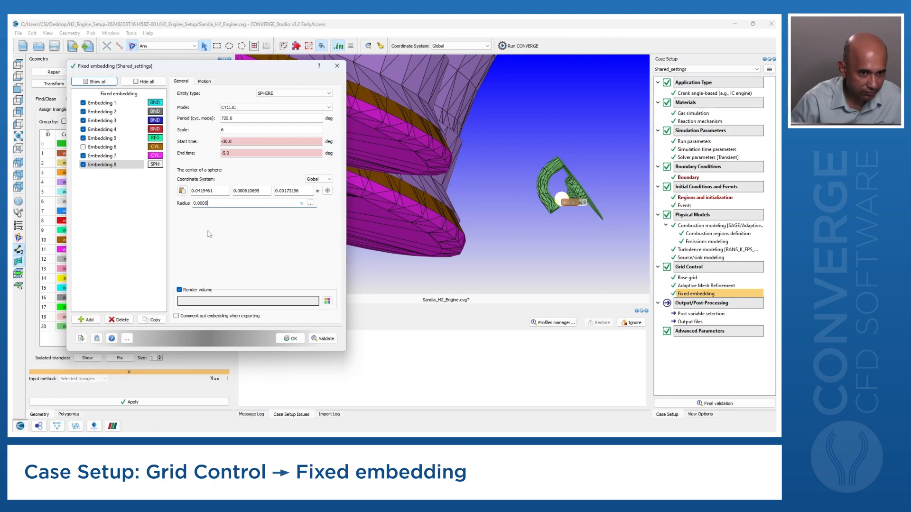
click(320, 340)
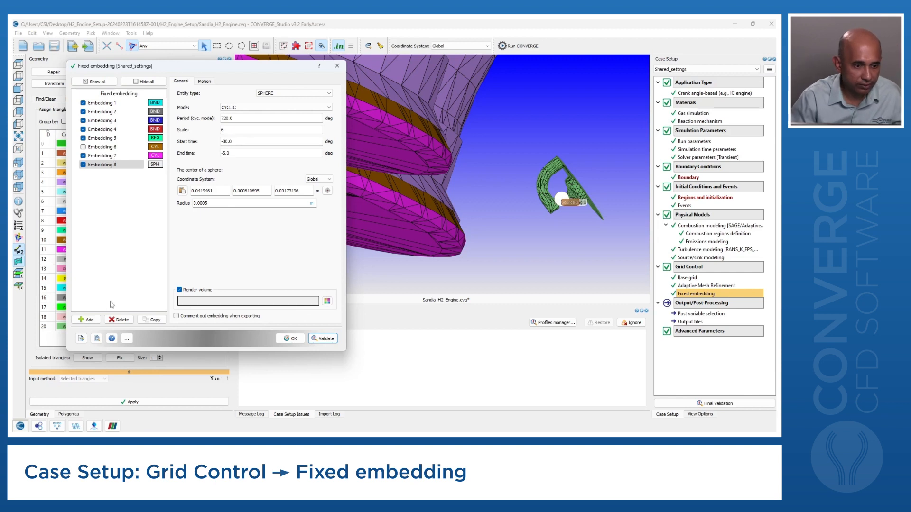
- Add a second fixed embedding of entity type SPHERE and set its scale to 5
click(87, 320)
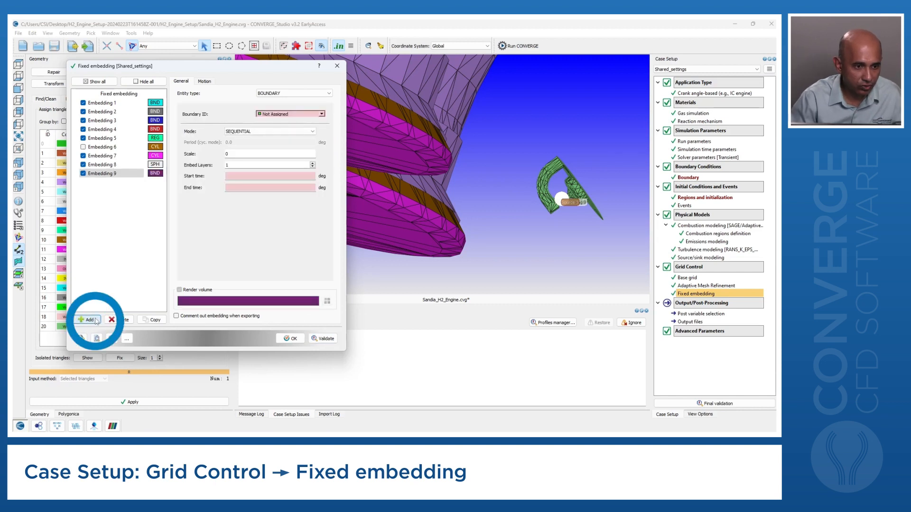
double_click(118, 176)
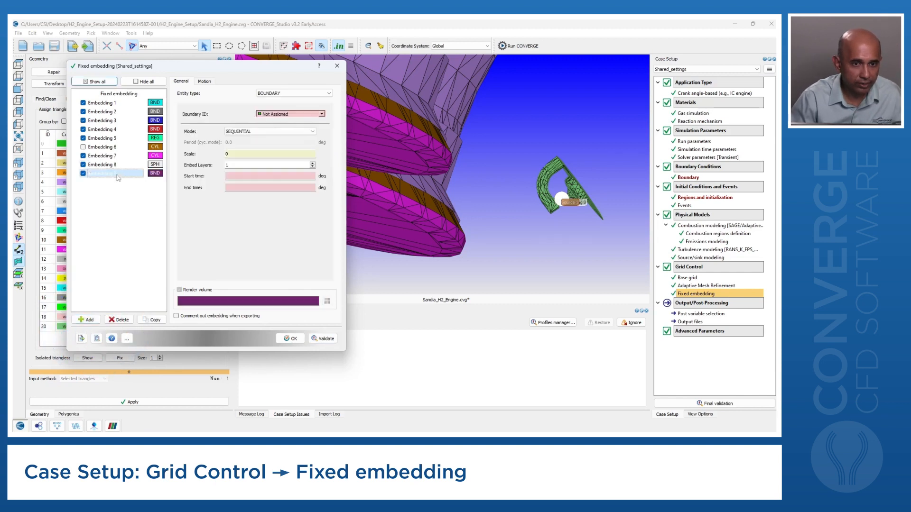
click(316, 94)
click(269, 113)
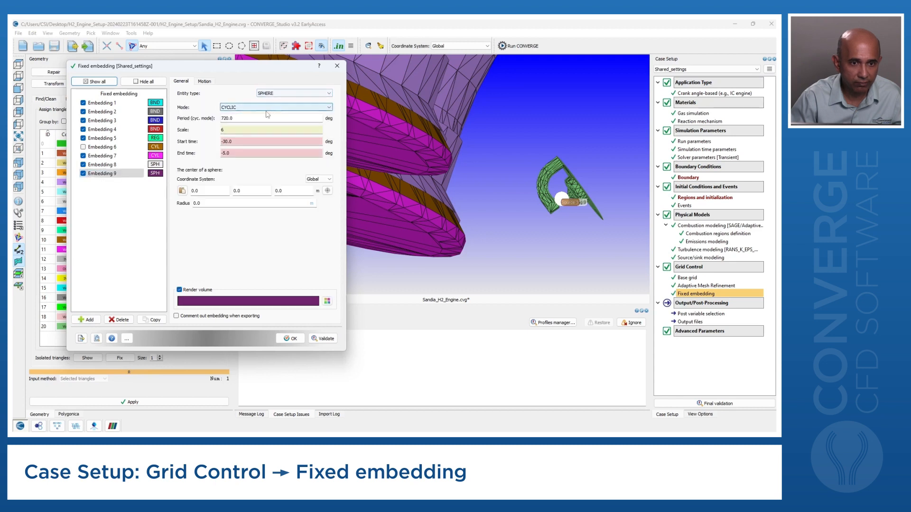
click(229, 129)
drag(228, 129, 216, 128)
text(5)
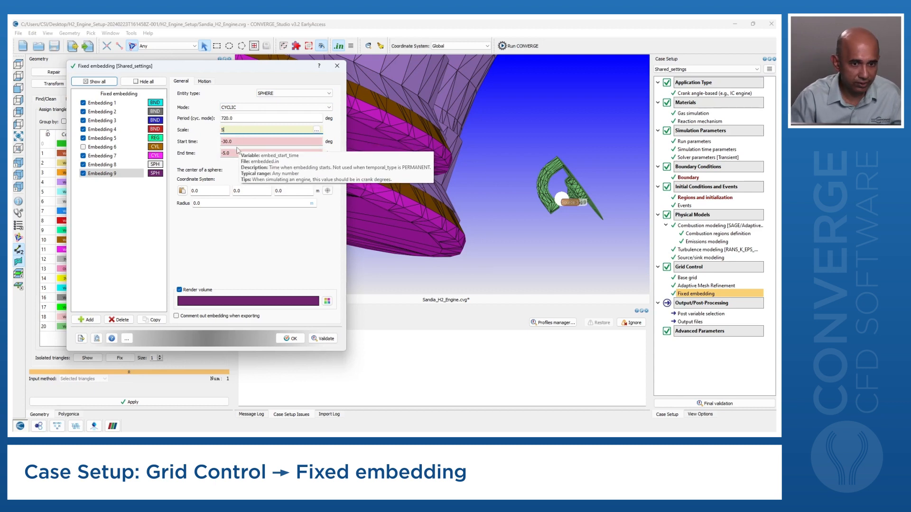
- Paste the copied source center into the second sphere embedding, set its radius to 0.001 m, then validate and accept the fixed embeddings
click(182, 190)
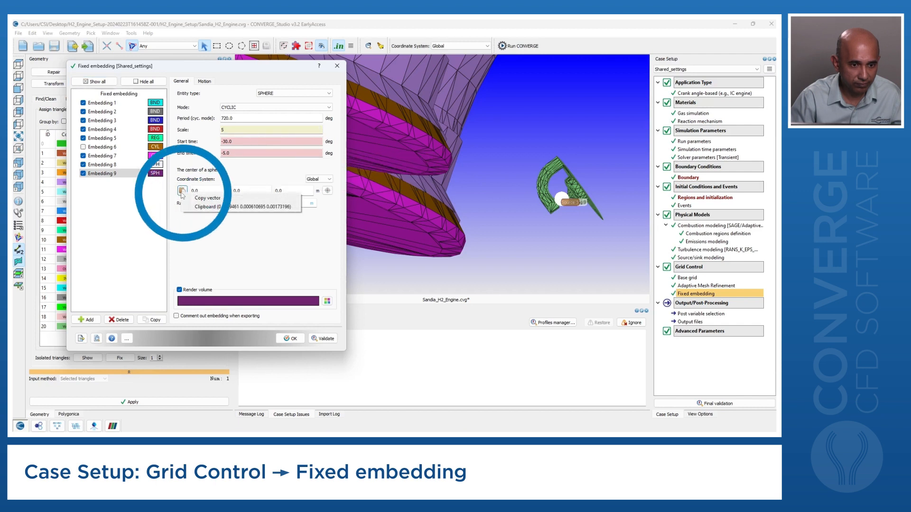
click(203, 207)
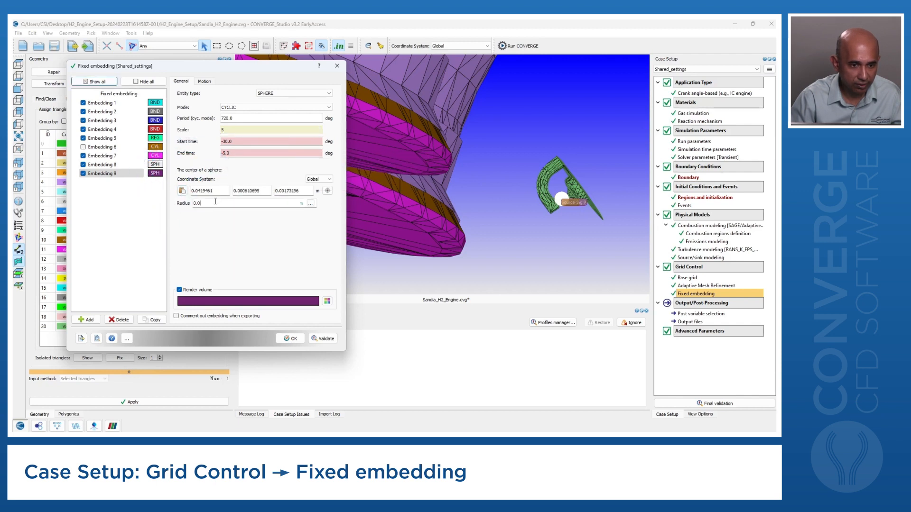
text(01)
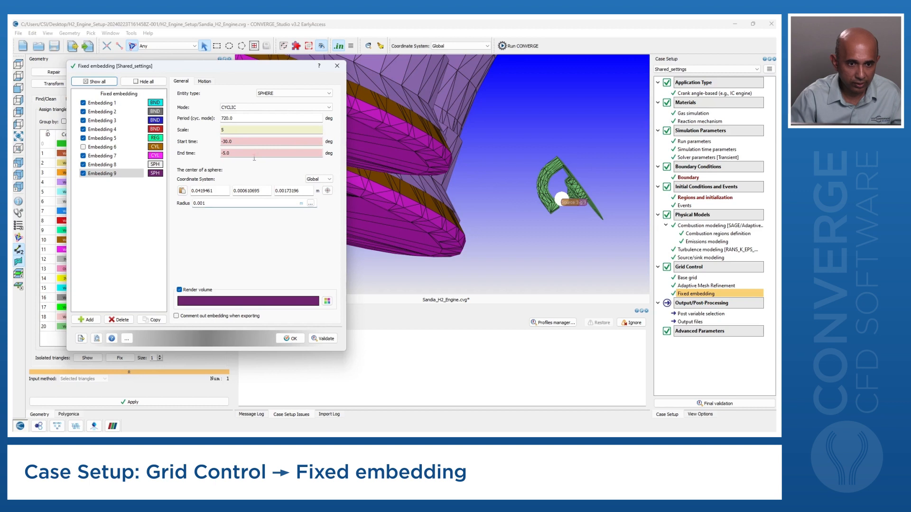
click(261, 142)
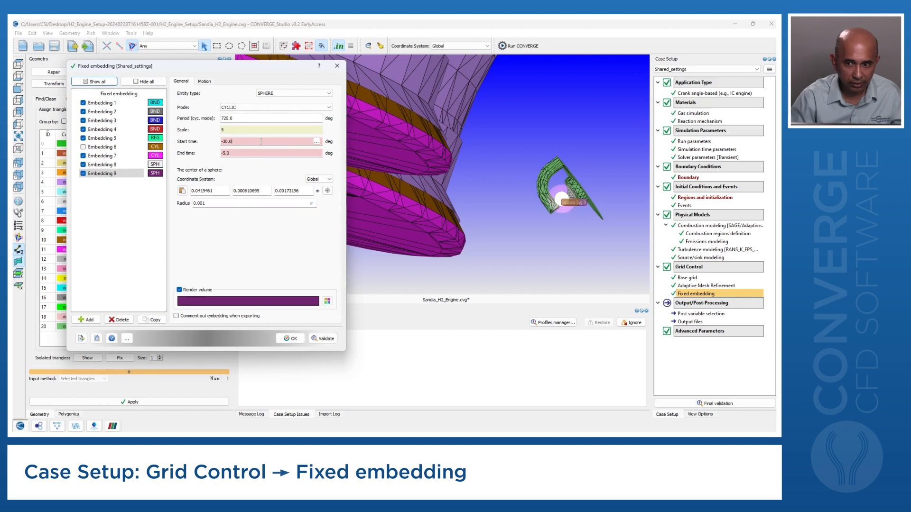
click(326, 340)
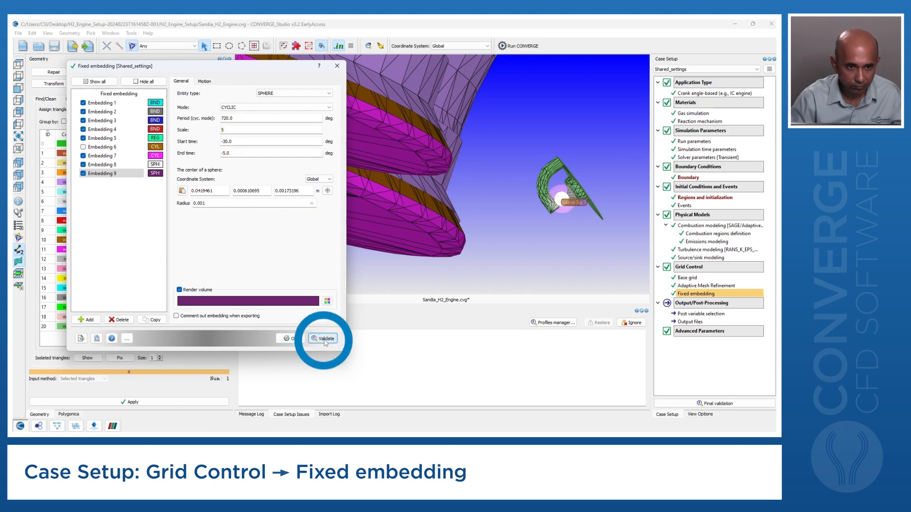
click(293, 338)
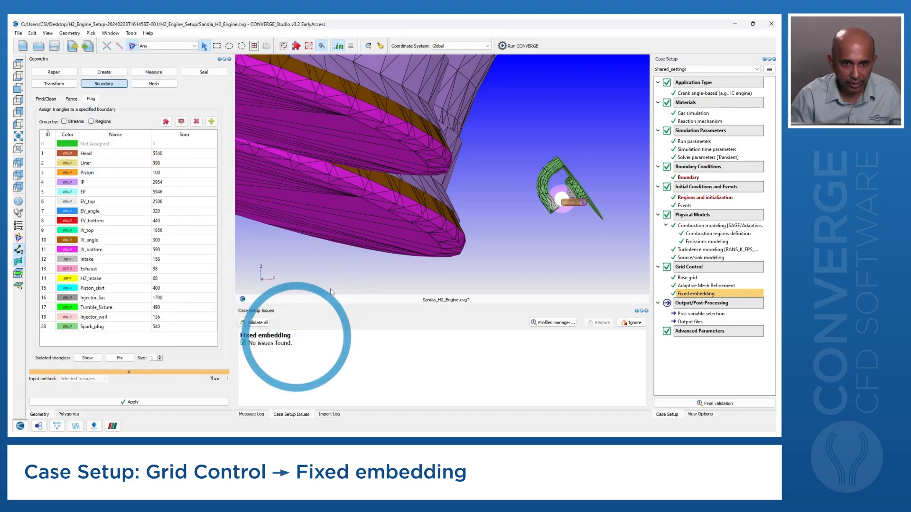
- Reopen and close the fixed embedding settings, then open the Adaptive Mesh Refinement settings for review
scroll(516, 232, down, 2)
click(696, 294)
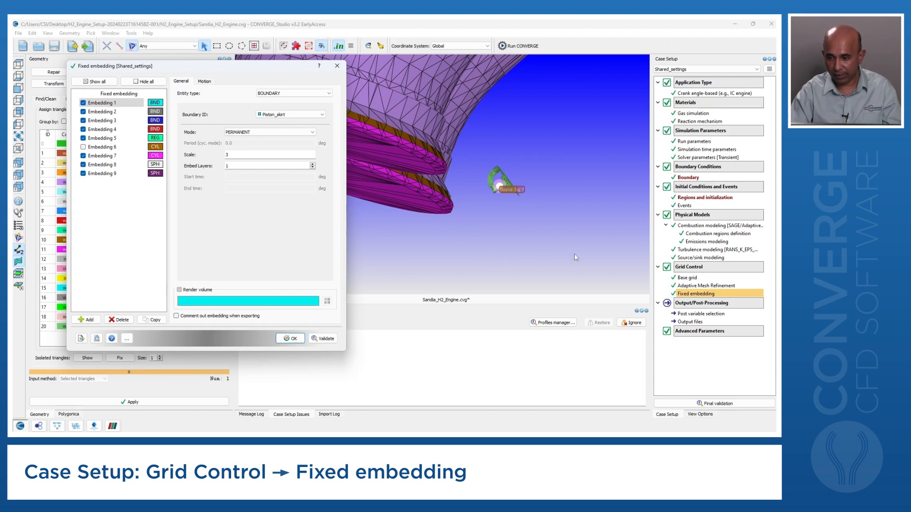
click(290, 338)
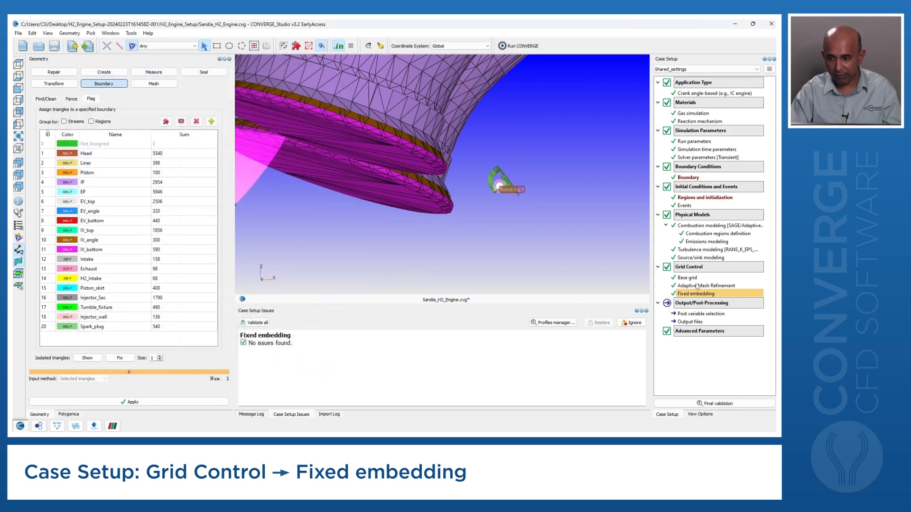
double_click(706, 285)
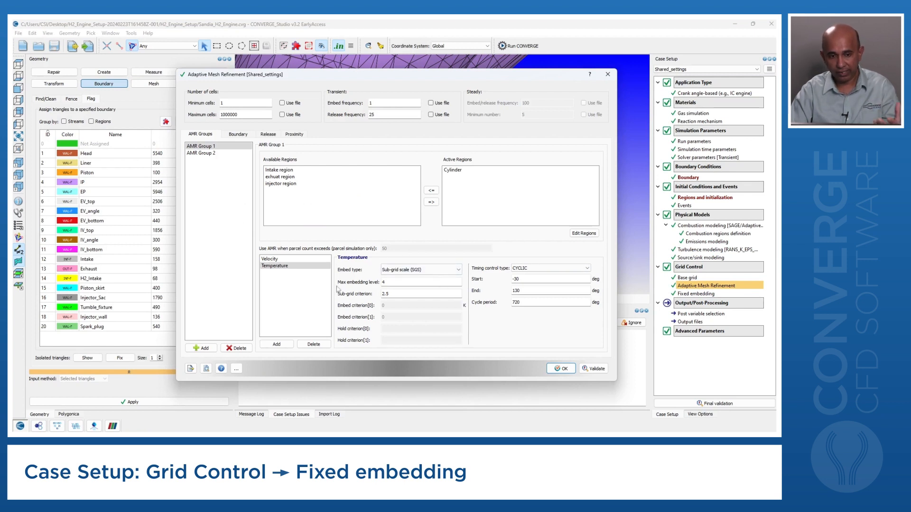
- Close the mesh refinement settings and add Reaction Ratio, Equivalence Ratio and y+ to the cell variables in the post variable selection
click(608, 74)
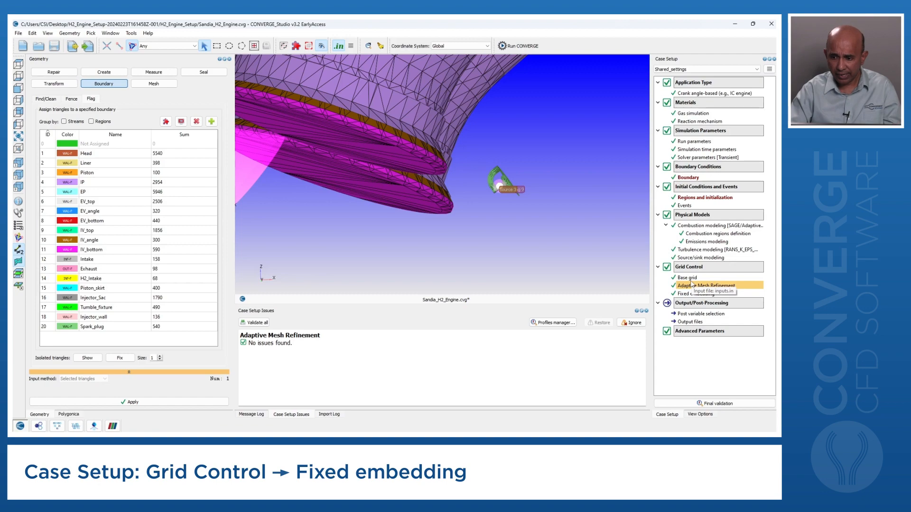
double_click(689, 314)
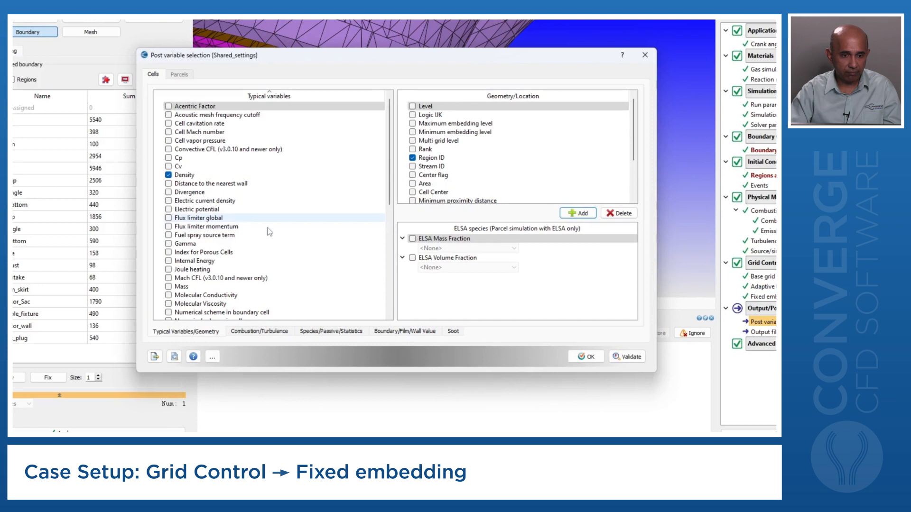
scroll(284, 238, down, 4)
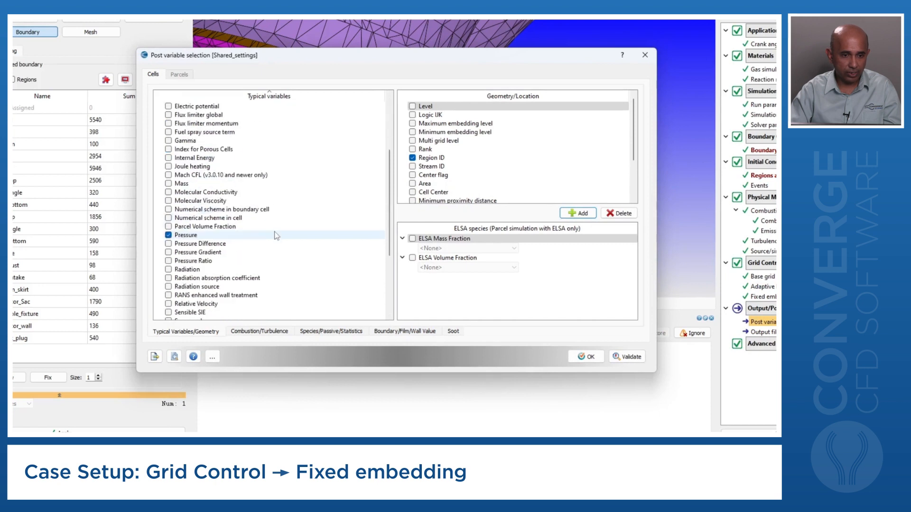
scroll(277, 236, down, 4)
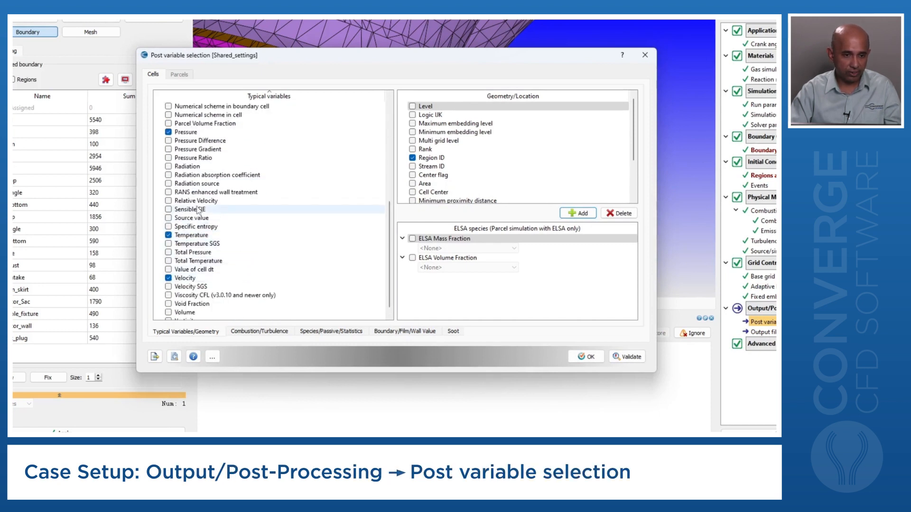
scroll(214, 237, down, 1)
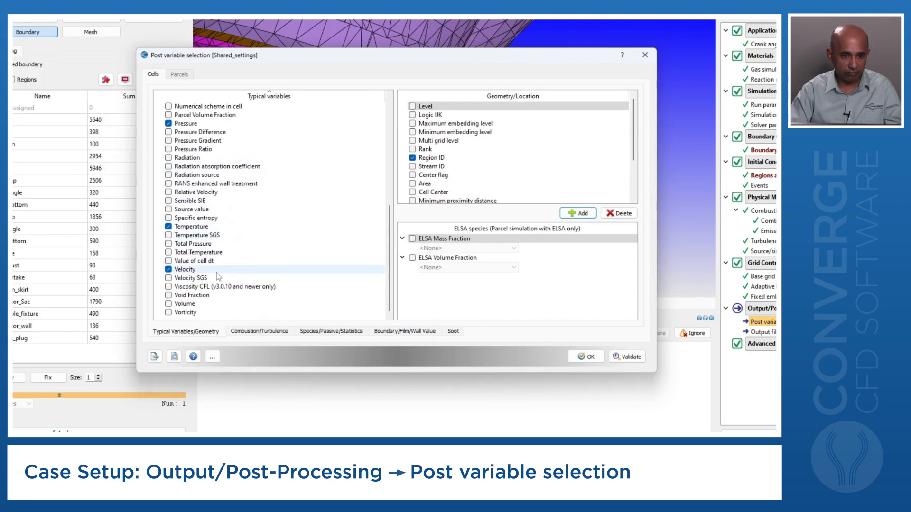
click(247, 332)
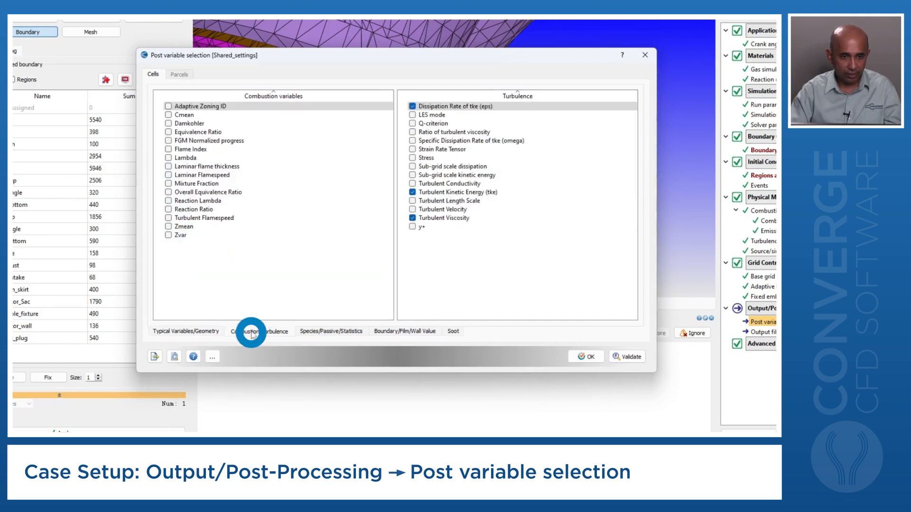
click(168, 210)
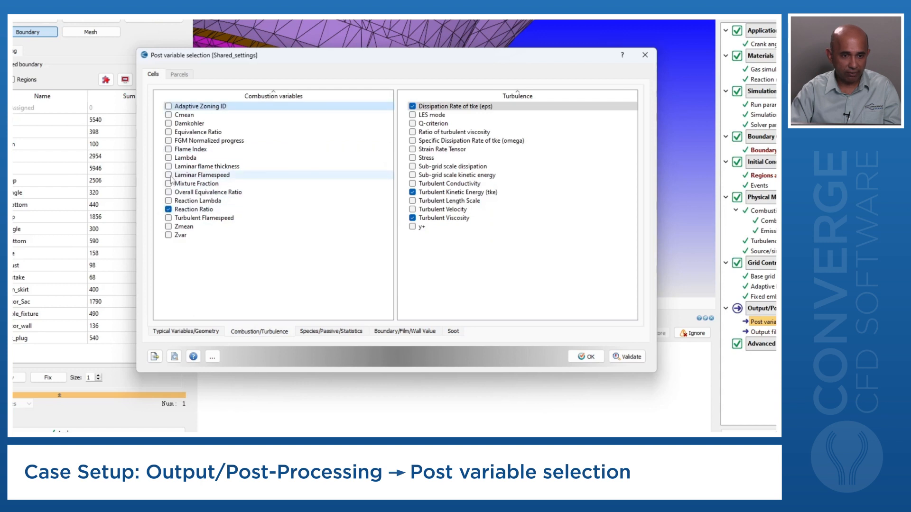
click(168, 132)
click(412, 228)
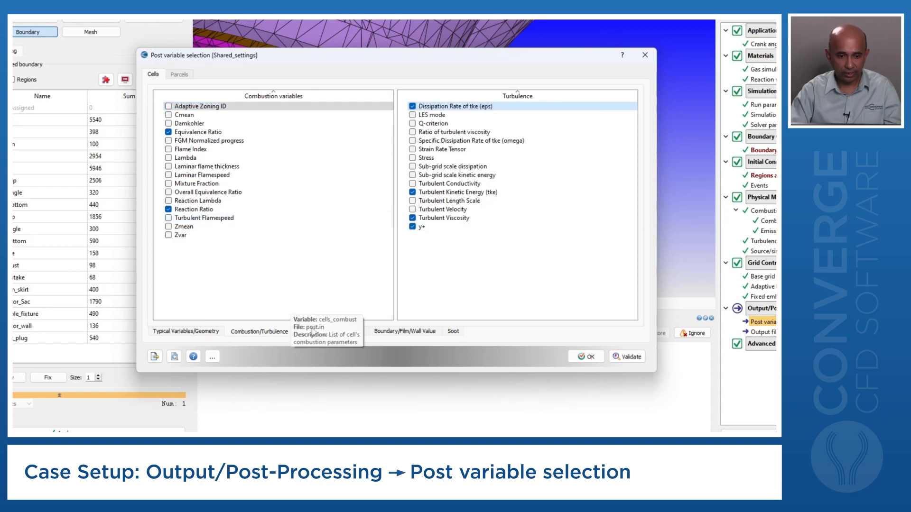
- Enable mass fraction output for the species H2 and H2O, then validate and accept the post variable selection
click(347, 333)
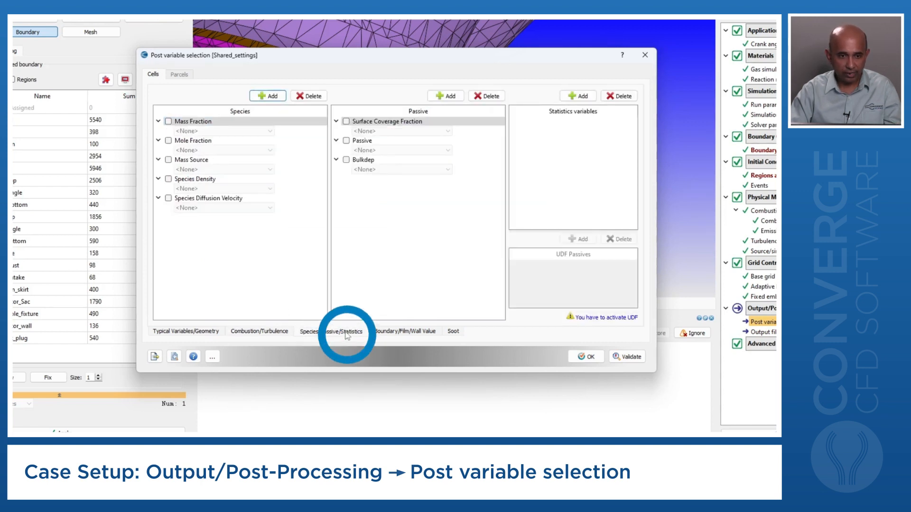
click(168, 122)
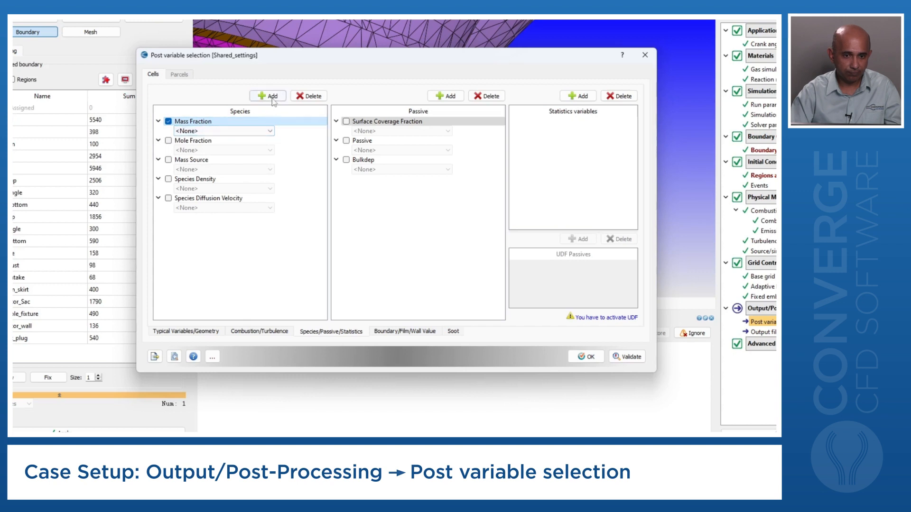
click(269, 131)
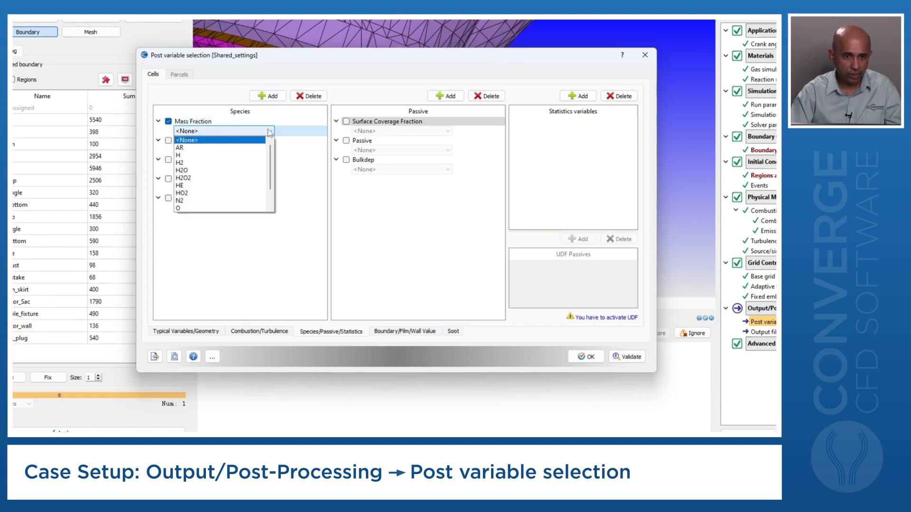
click(225, 163)
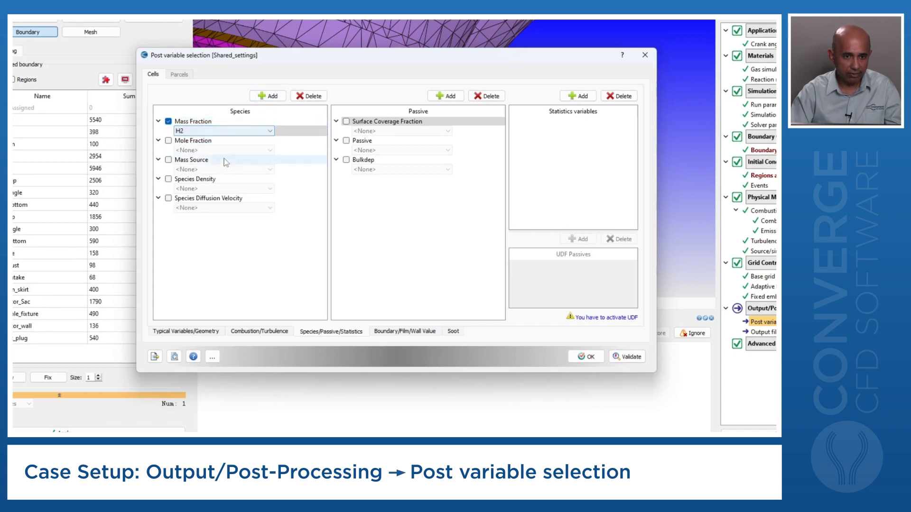
click(267, 96)
click(270, 132)
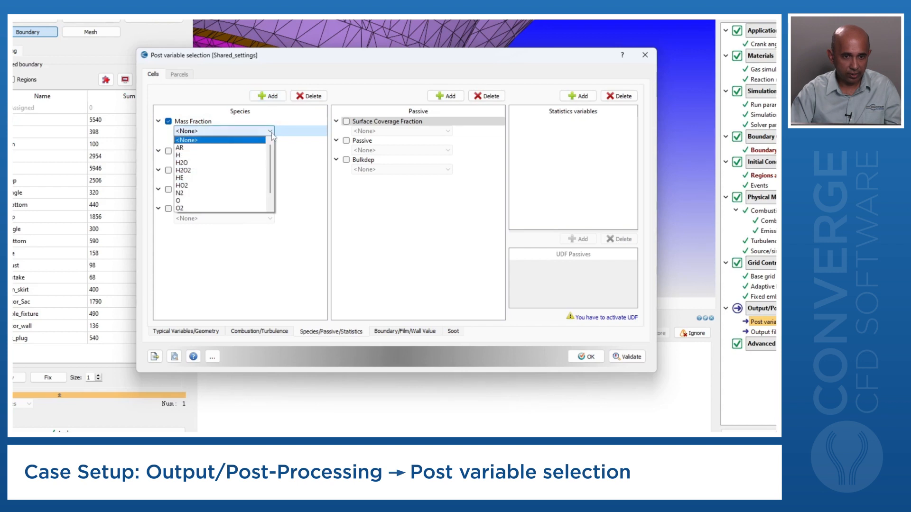
click(240, 163)
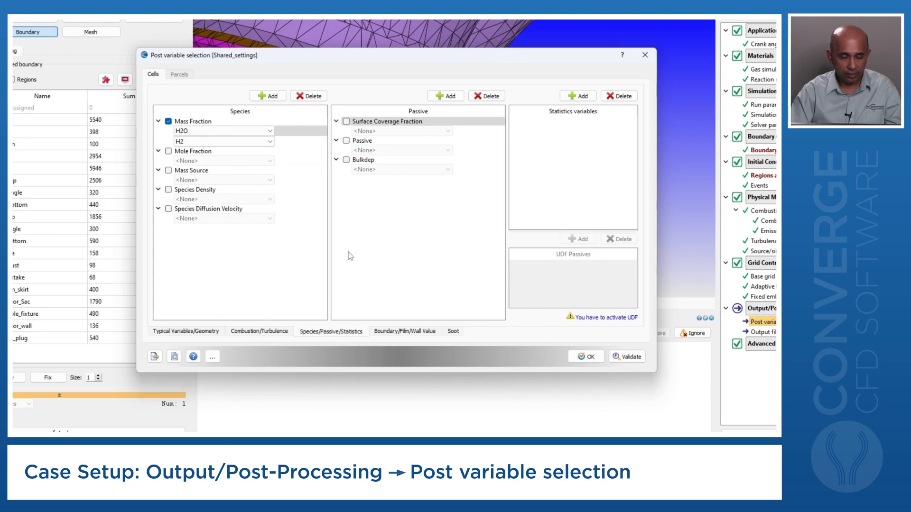
click(627, 357)
click(588, 357)
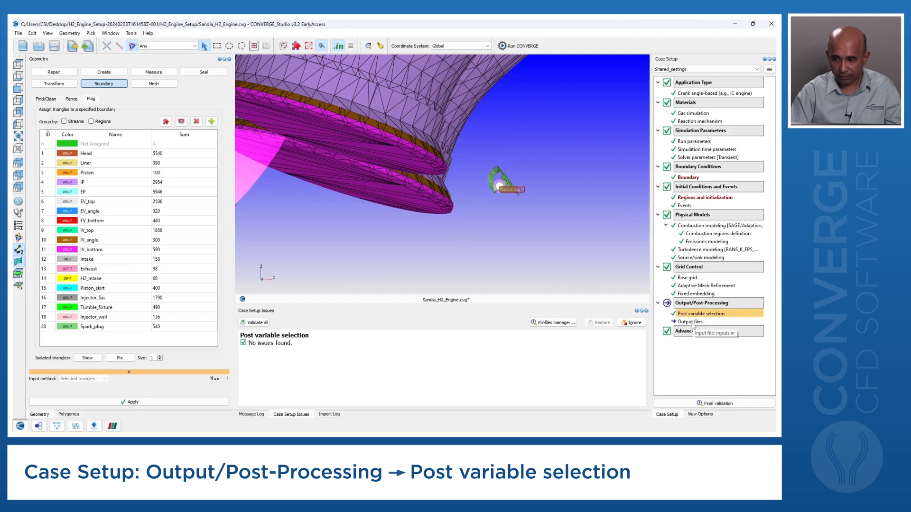
- Open the output files settings and set the species output for all species to 4 - Mole fraction
double_click(691, 322)
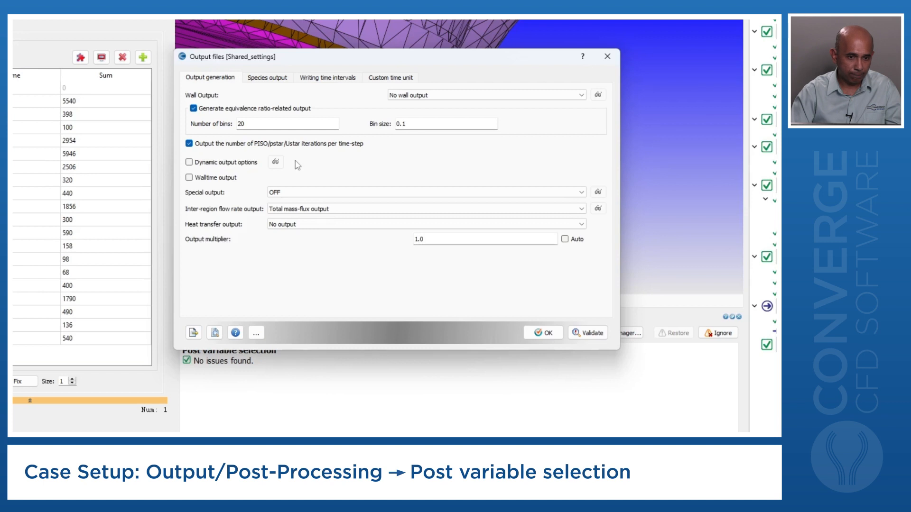
mouse_move(291, 197)
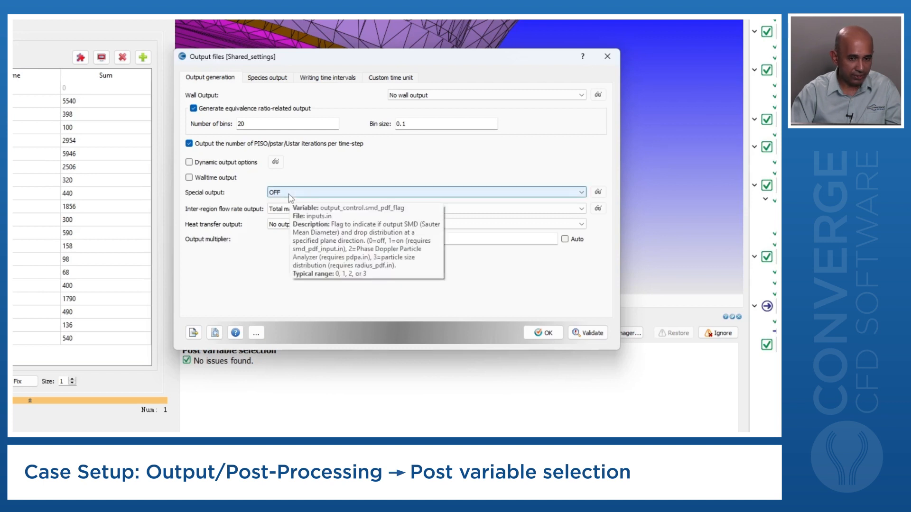
click(290, 198)
click(291, 199)
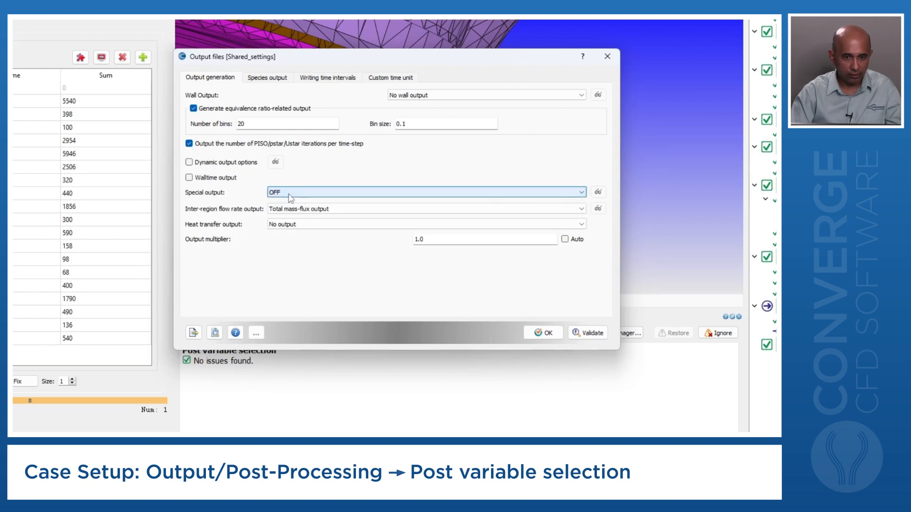
mouse_move(291, 212)
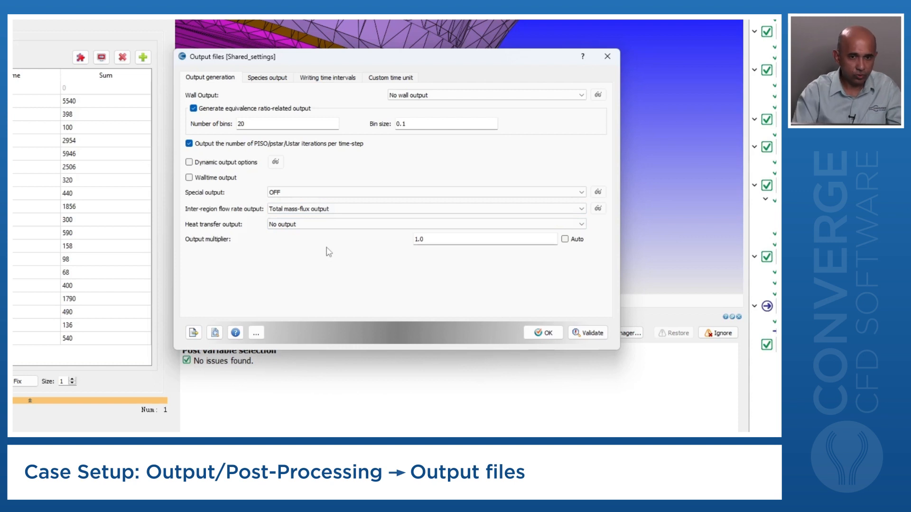
click(268, 80)
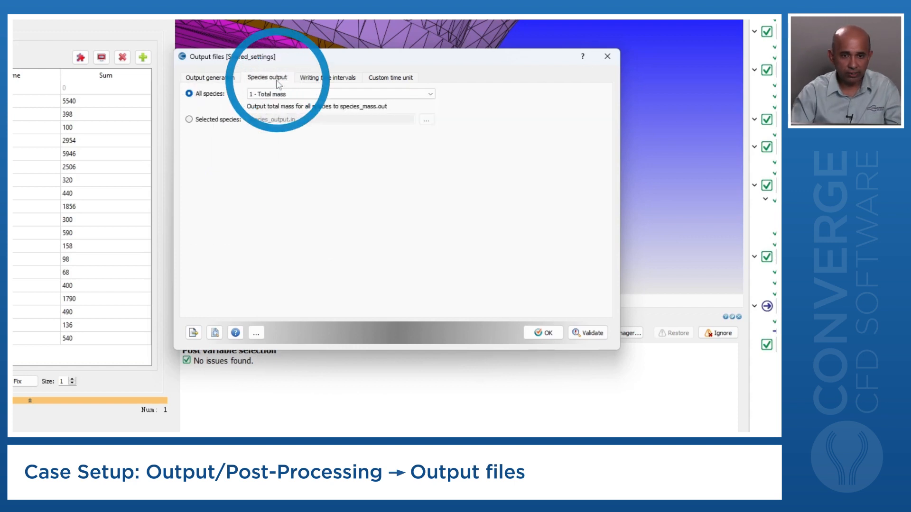
click(279, 94)
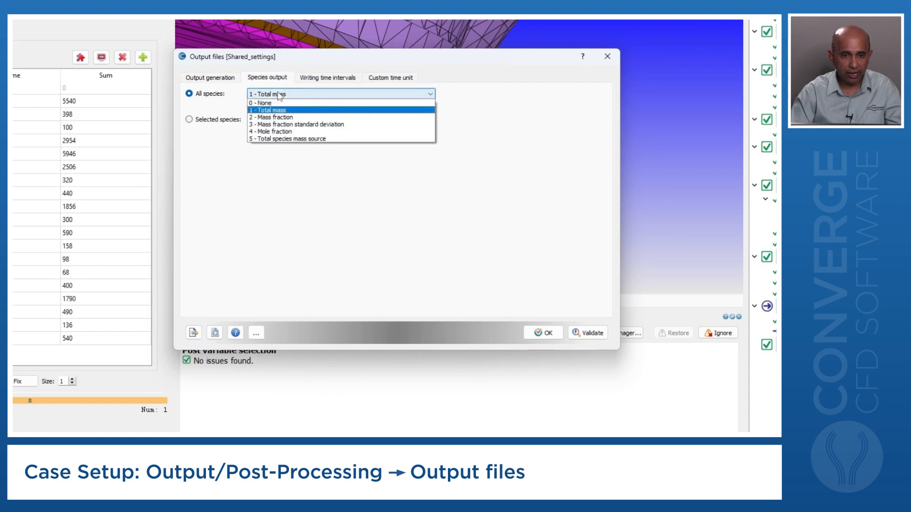
click(279, 131)
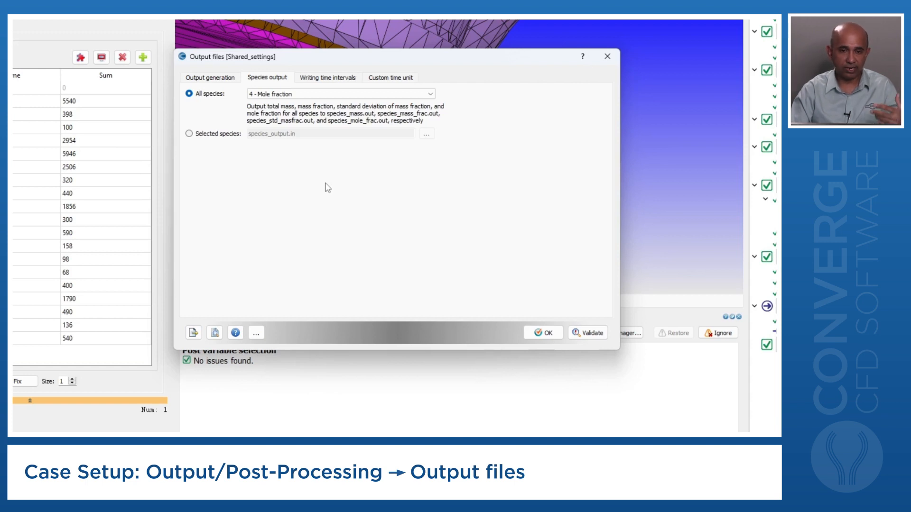
- Make the time interval for writing 3D output data files file-based, opening its twrite_post profile configuration
click(328, 77)
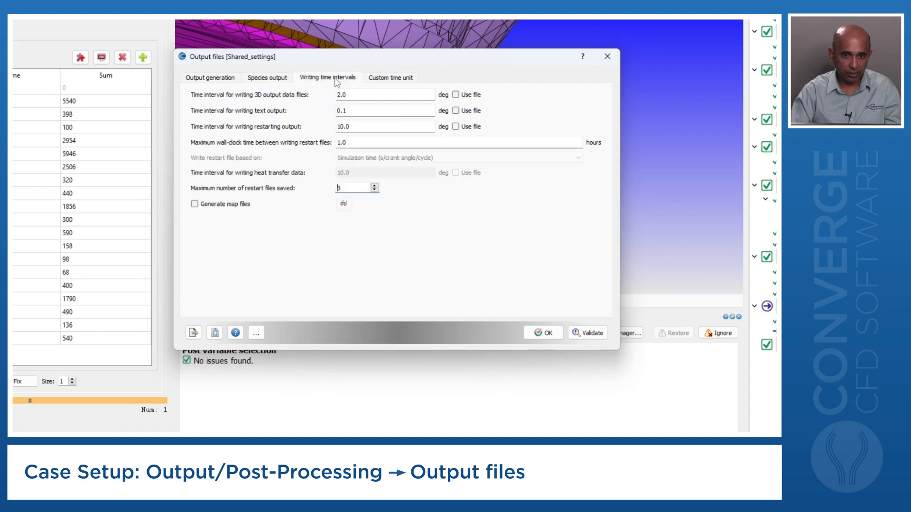
mouse_move(381, 110)
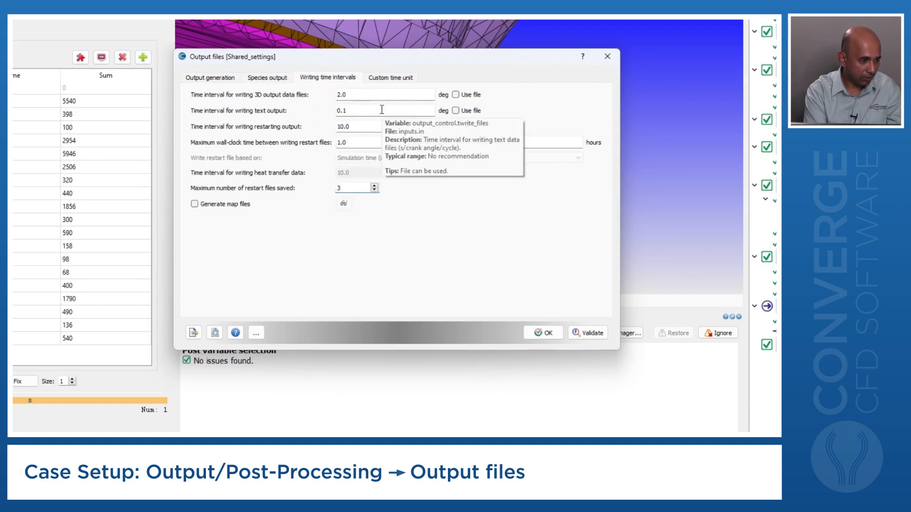
click(456, 94)
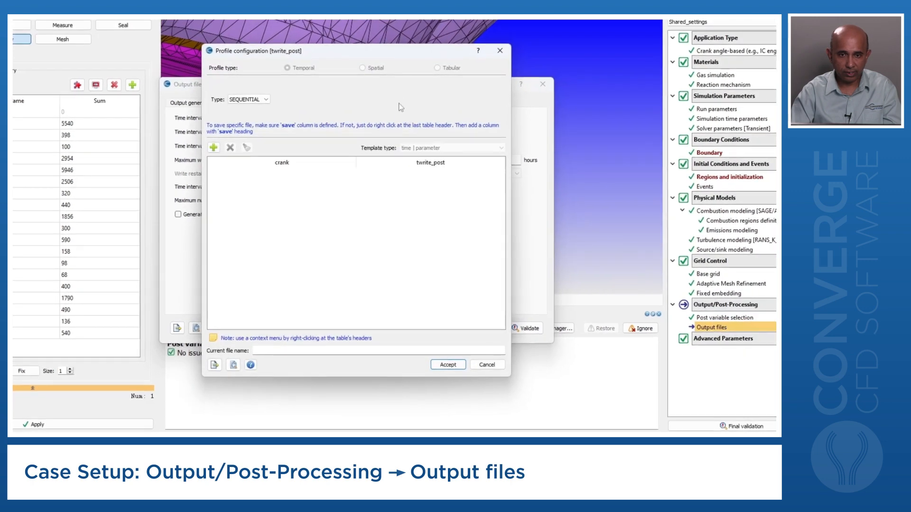